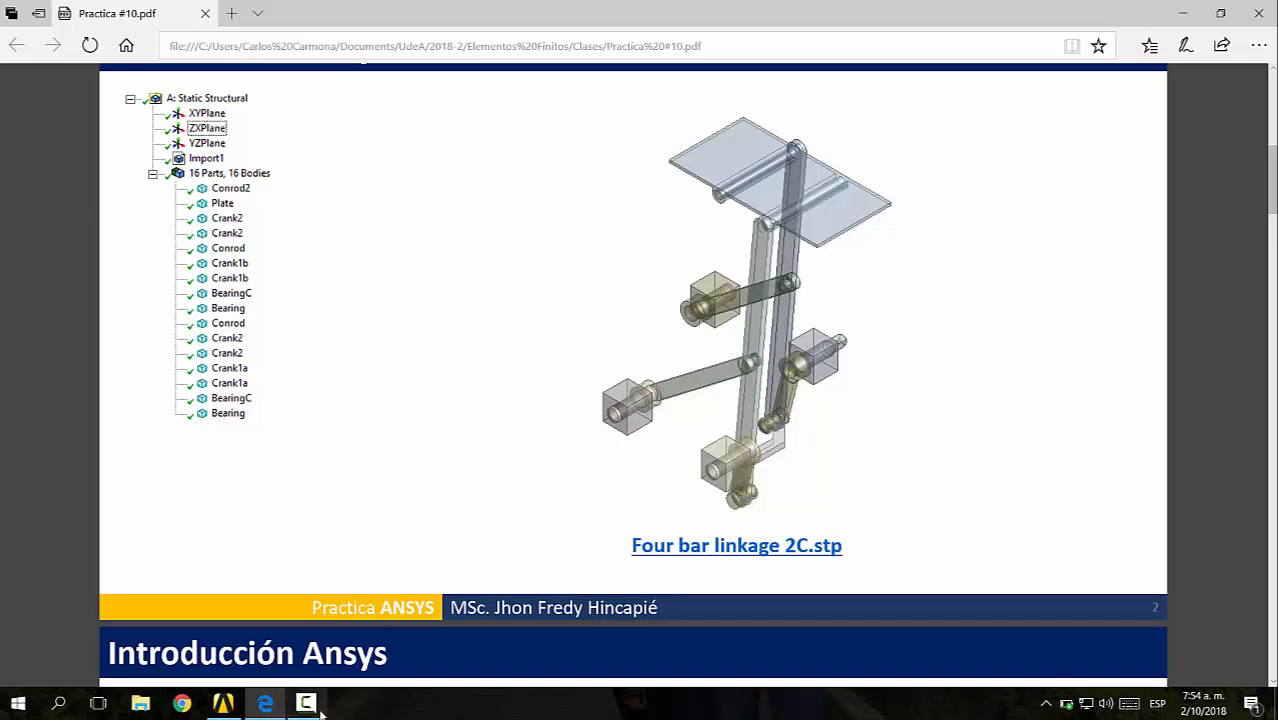
- Switch to ANSYS Workbench, add a Static Structural system to the project schematic and open its geometry in DesignModeler
{"action": "left_click", "coordinate": [223, 703]}
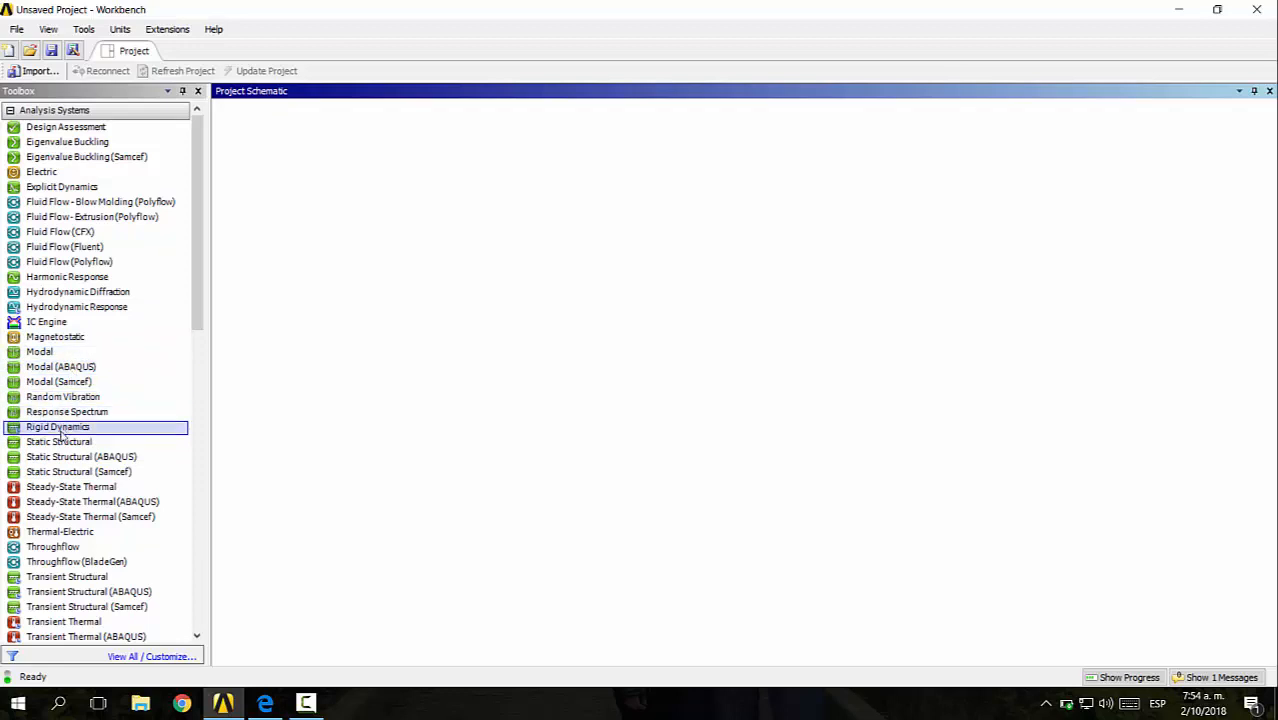
{"action": "left_click_drag", "start_coordinate": [52, 358], "coordinate": [426, 258]}
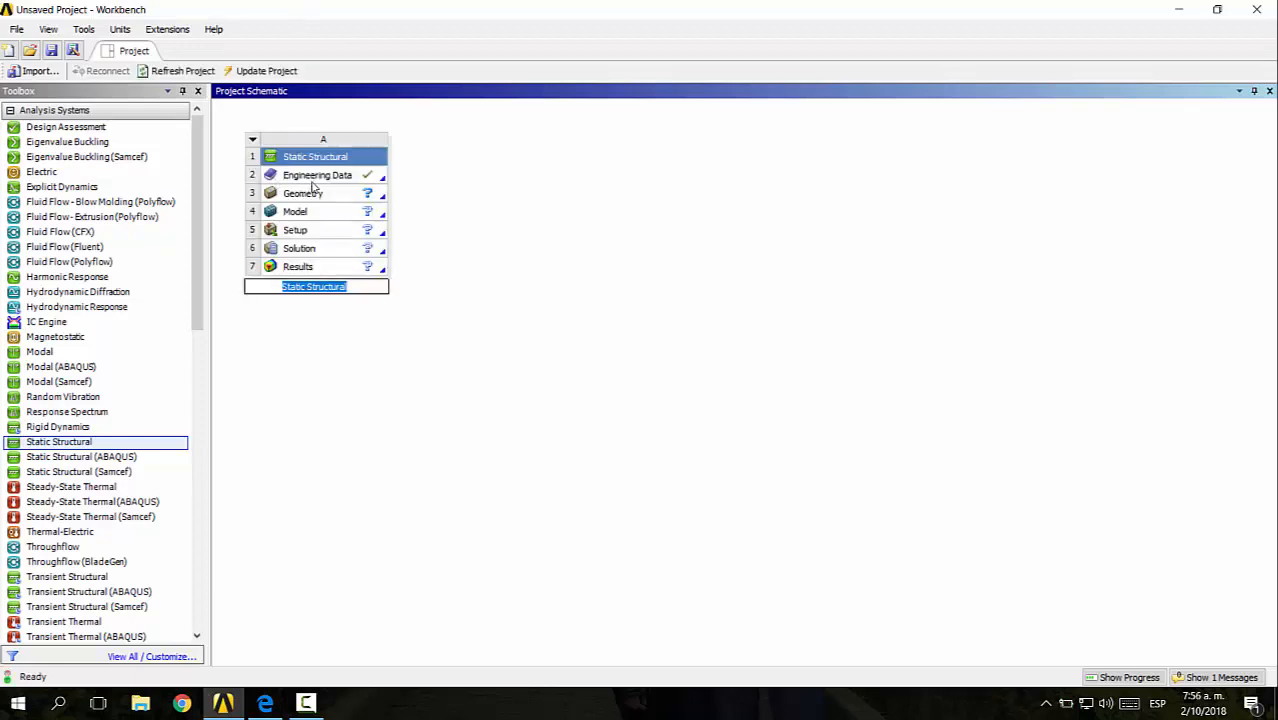
{"action": "left_click", "coordinate": [508, 206]}
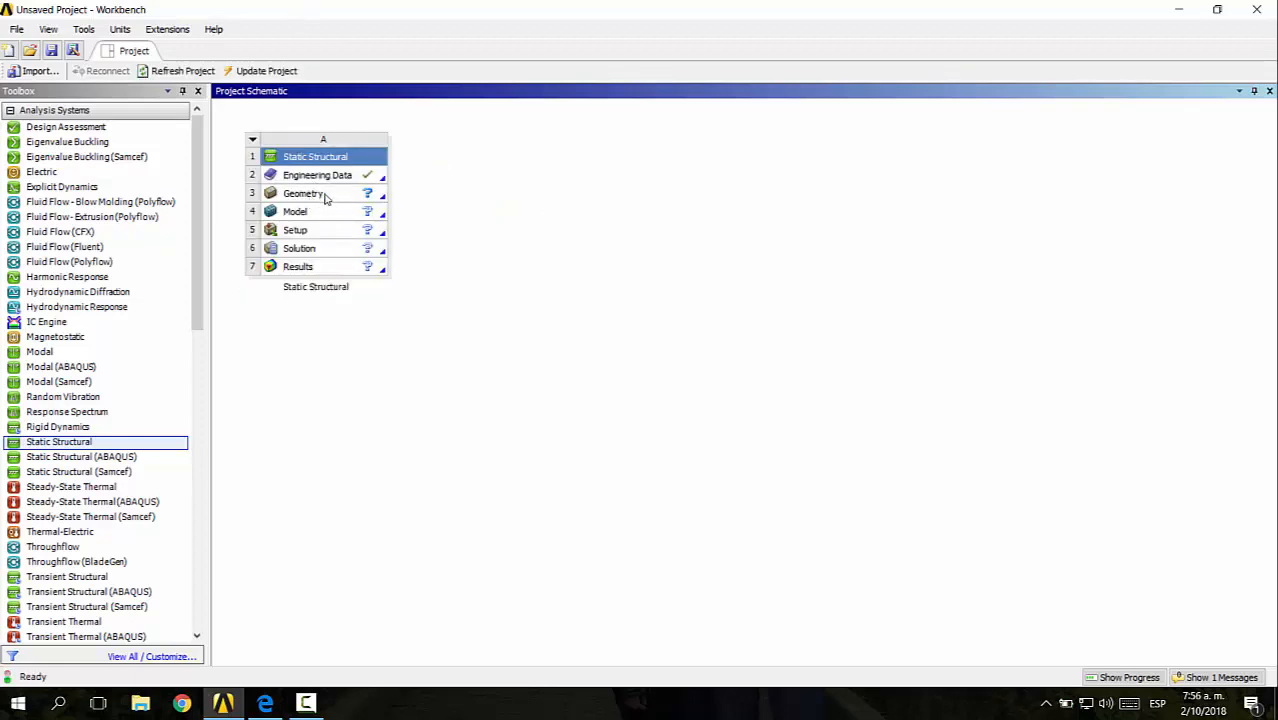
{"action": "left_click", "coordinate": [322, 195]}
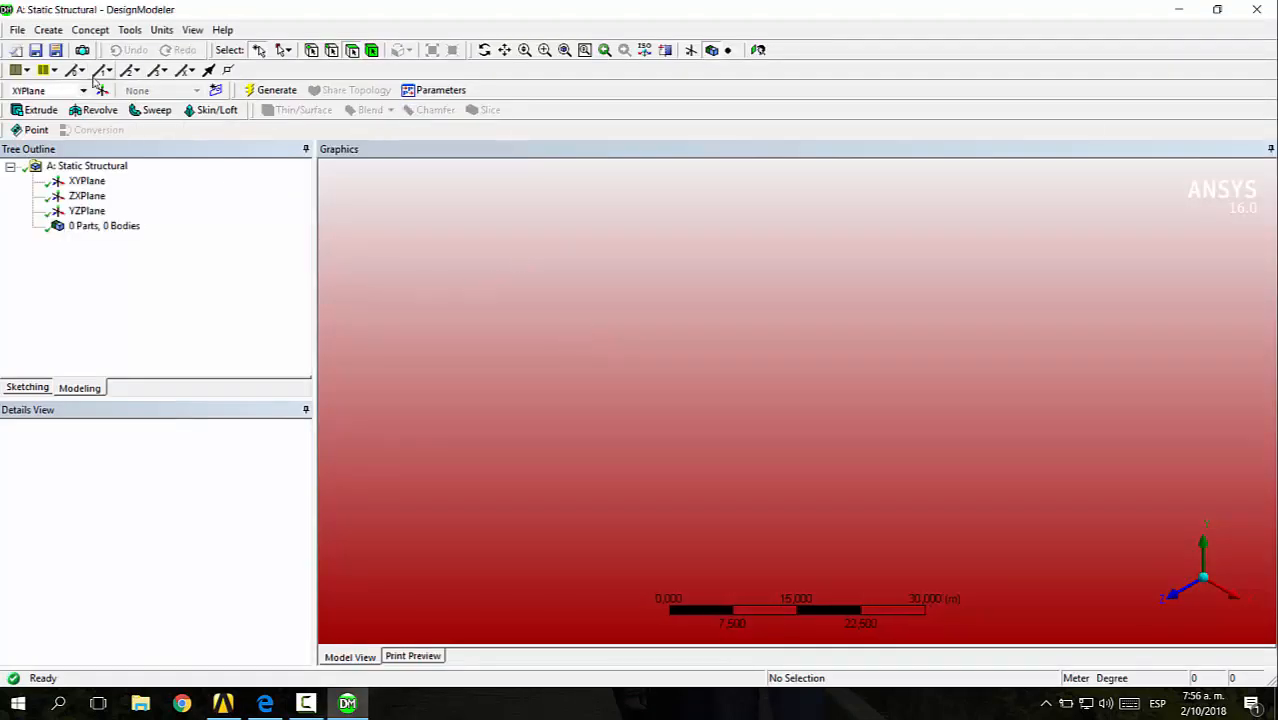
- Import the external geometry file Four%20bar%20linkage%202C.stp
{"action": "left_click", "coordinate": [17, 30]}
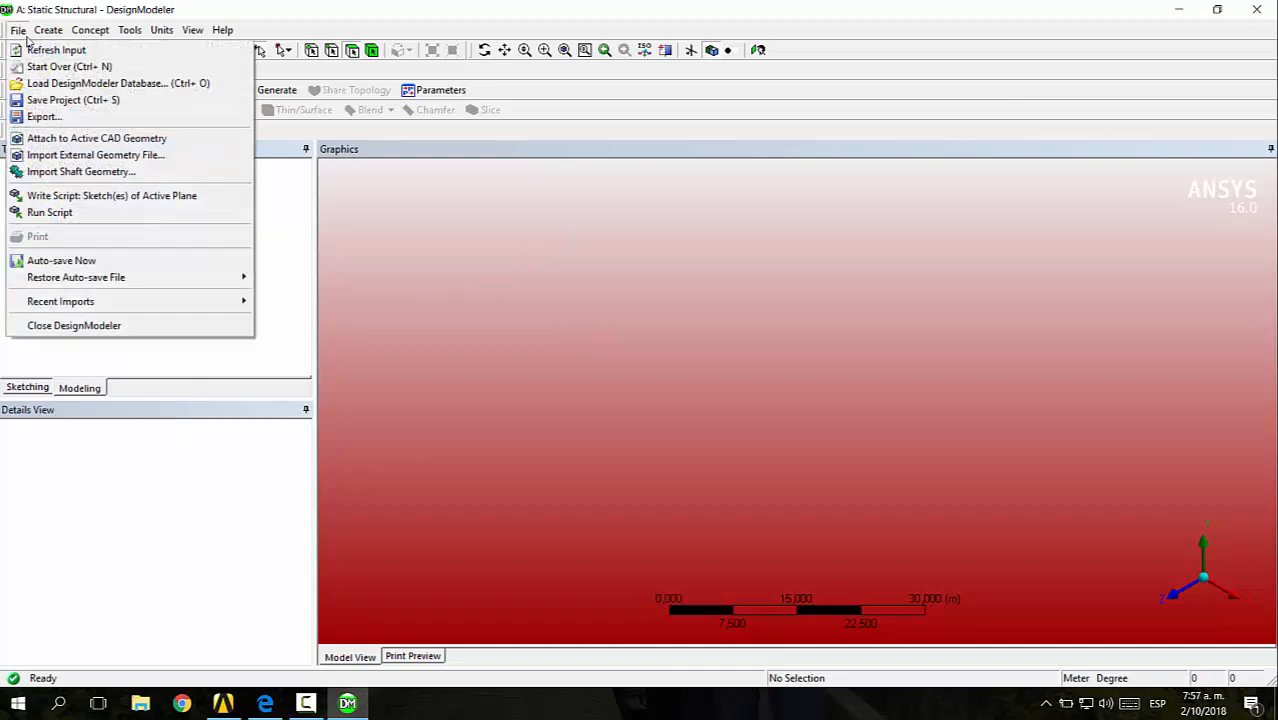
{"action": "left_click", "coordinate": [78, 156]}
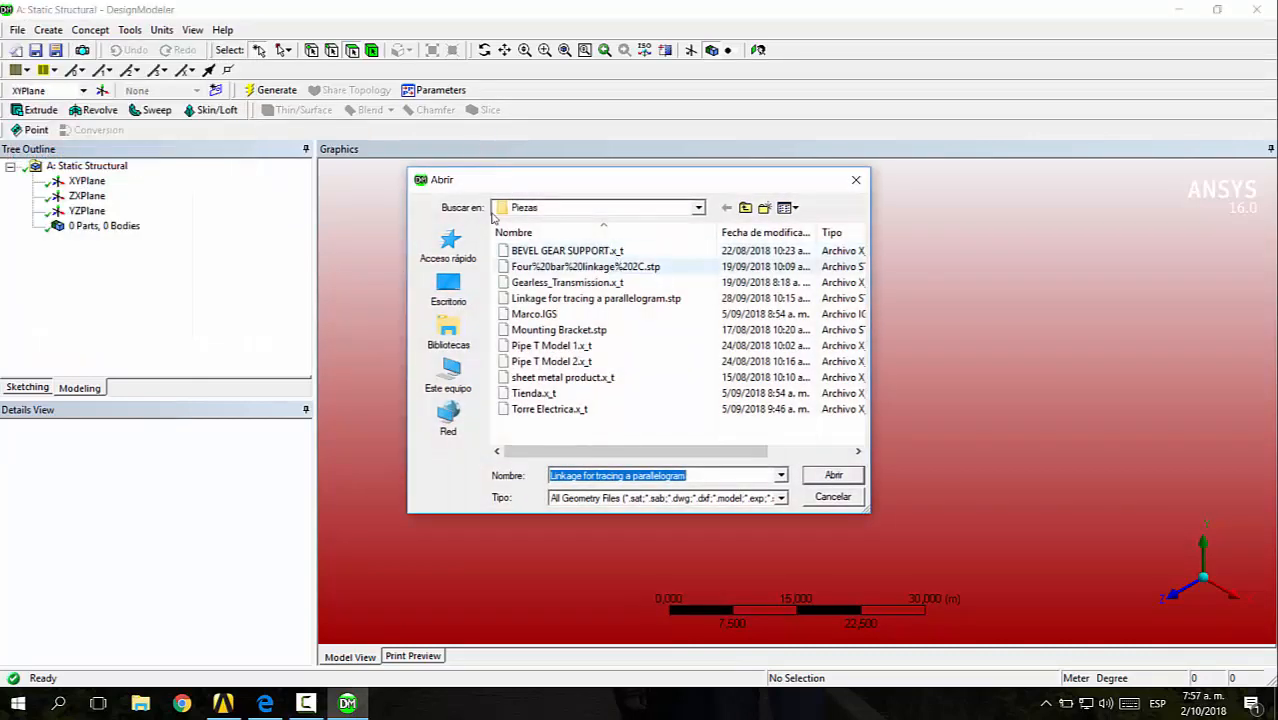
{"action": "left_click", "coordinate": [660, 266]}
{"action": "key", "text": "Return"}
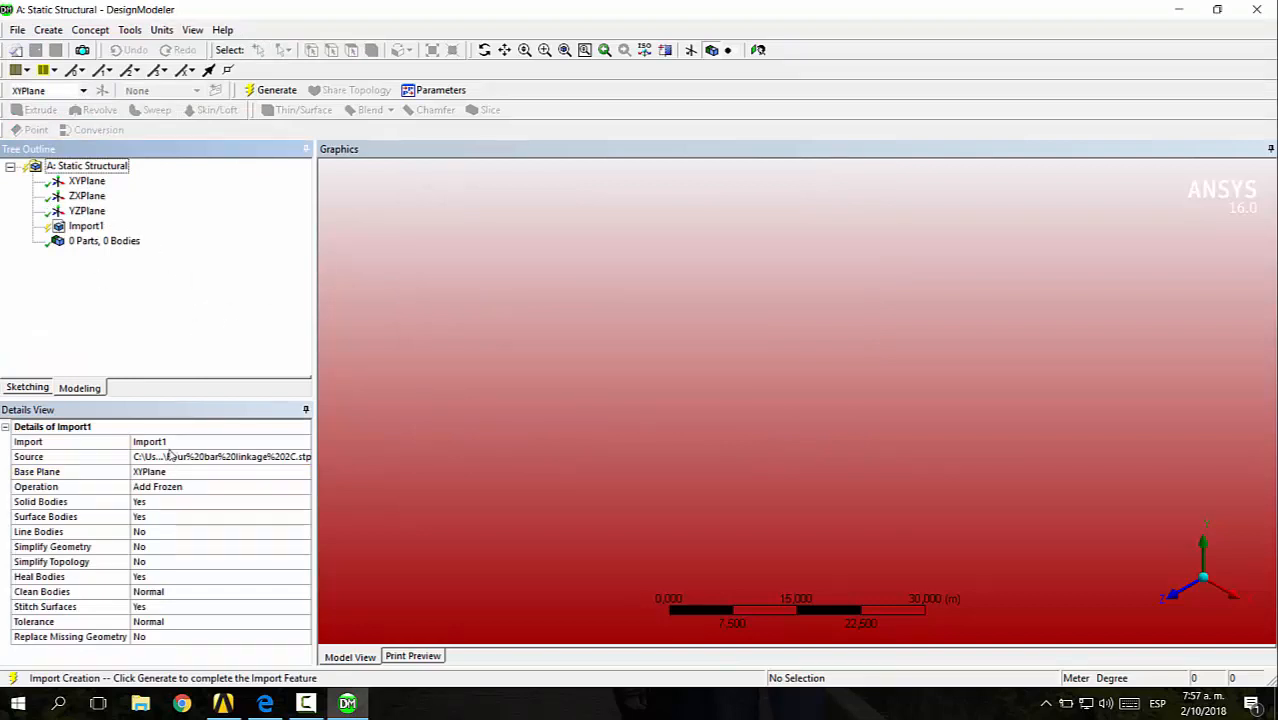
- Set the import's base plane to ZXPlane and generate the imported geometry
{"action": "left_click", "coordinate": [87, 196]}
{"action": "left_click", "coordinate": [161, 471]}
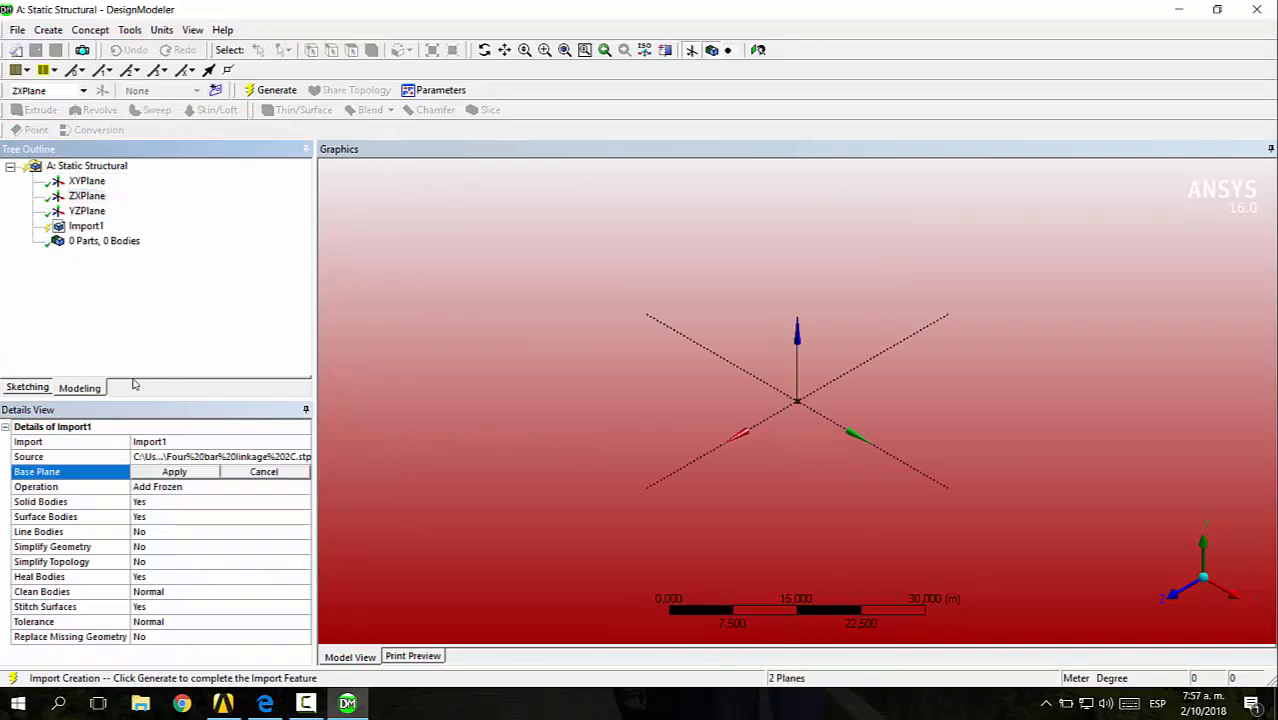
{"action": "left_click", "coordinate": [195, 475]}
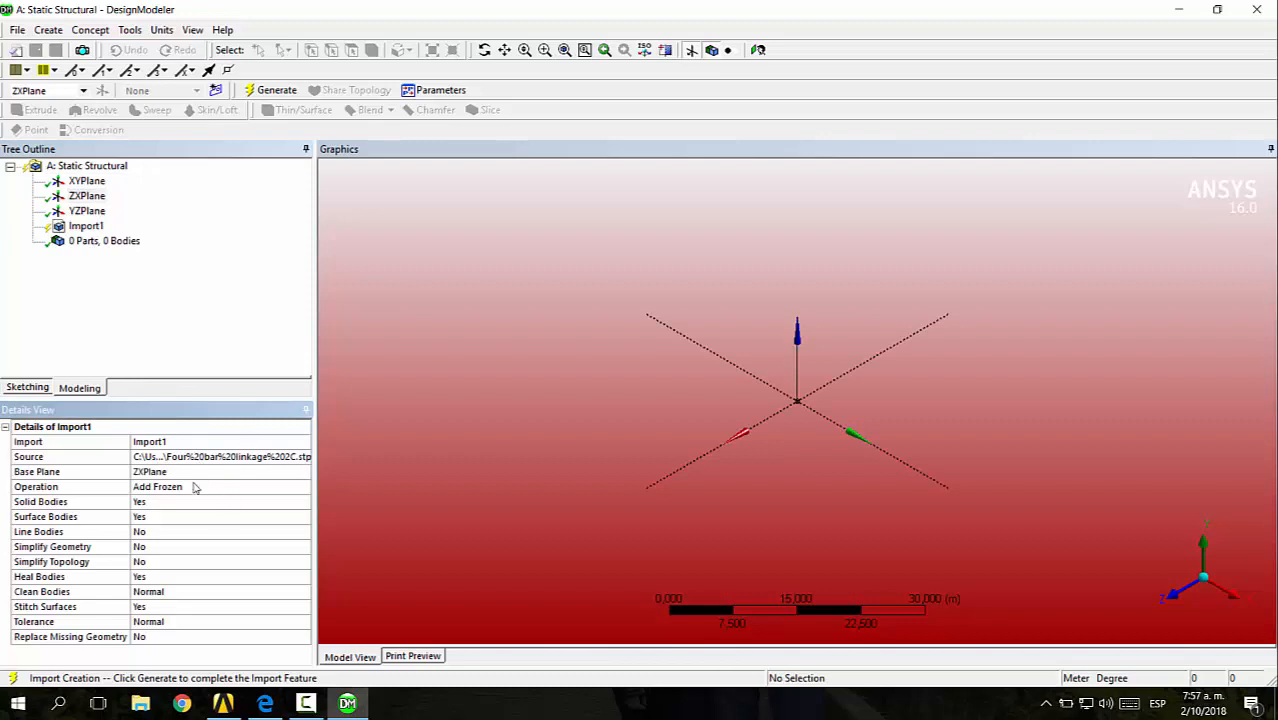
{"action": "left_click", "coordinate": [272, 90]}
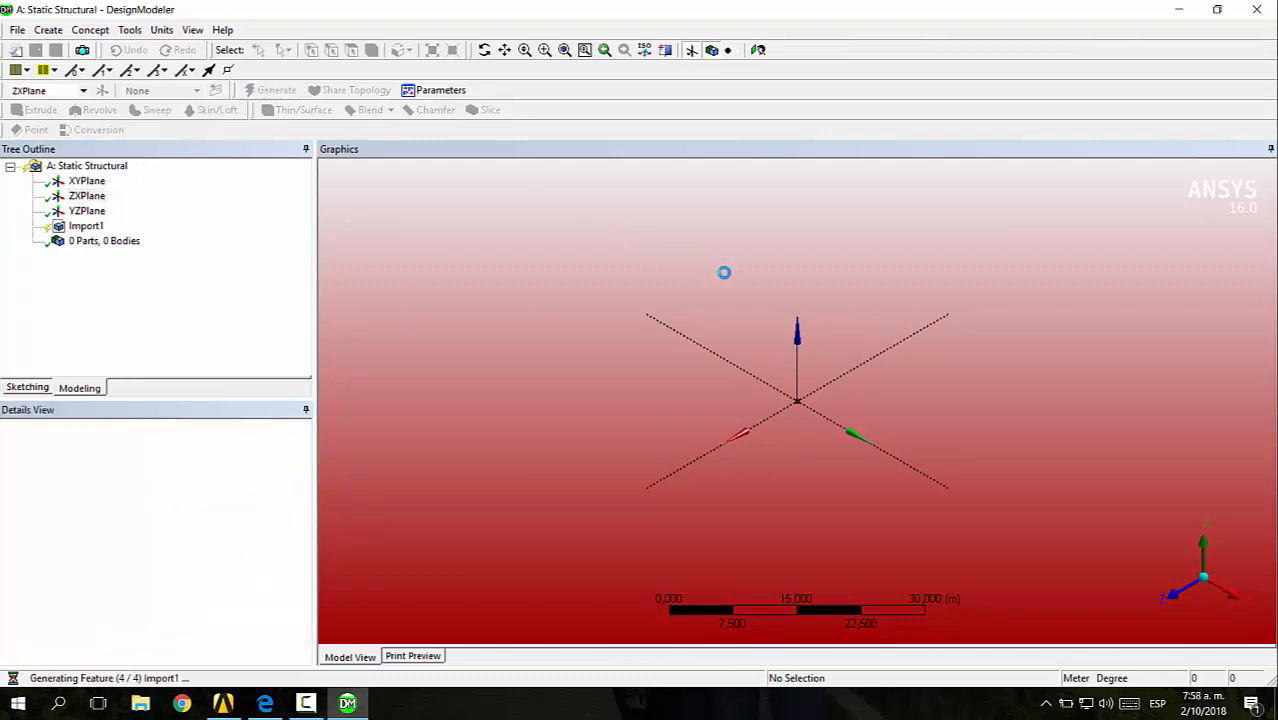
- Examine the imported four-bar linkage from several orientations, including the isometric view
{"action": "middle_click_drag", "start_coordinate": [895, 437], "coordinate": [864, 413]}
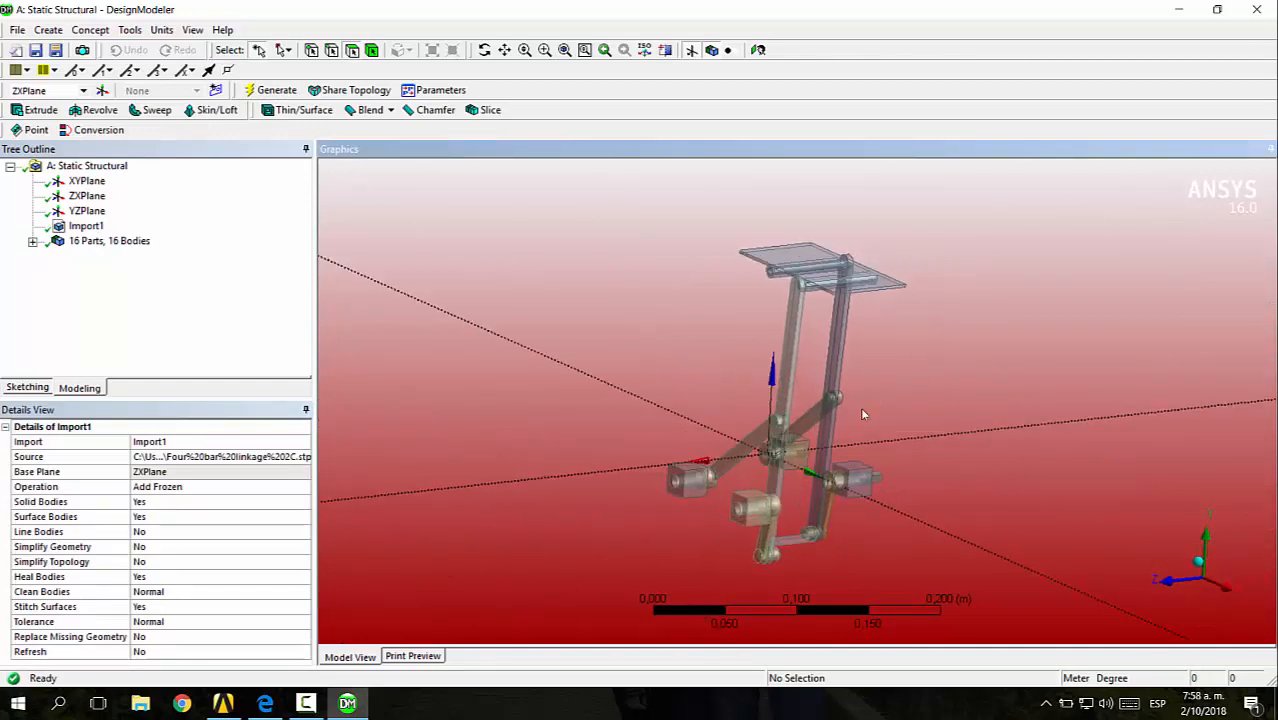
{"action": "left_click", "coordinate": [1199, 566]}
{"action": "left_click", "coordinate": [1200, 568]}
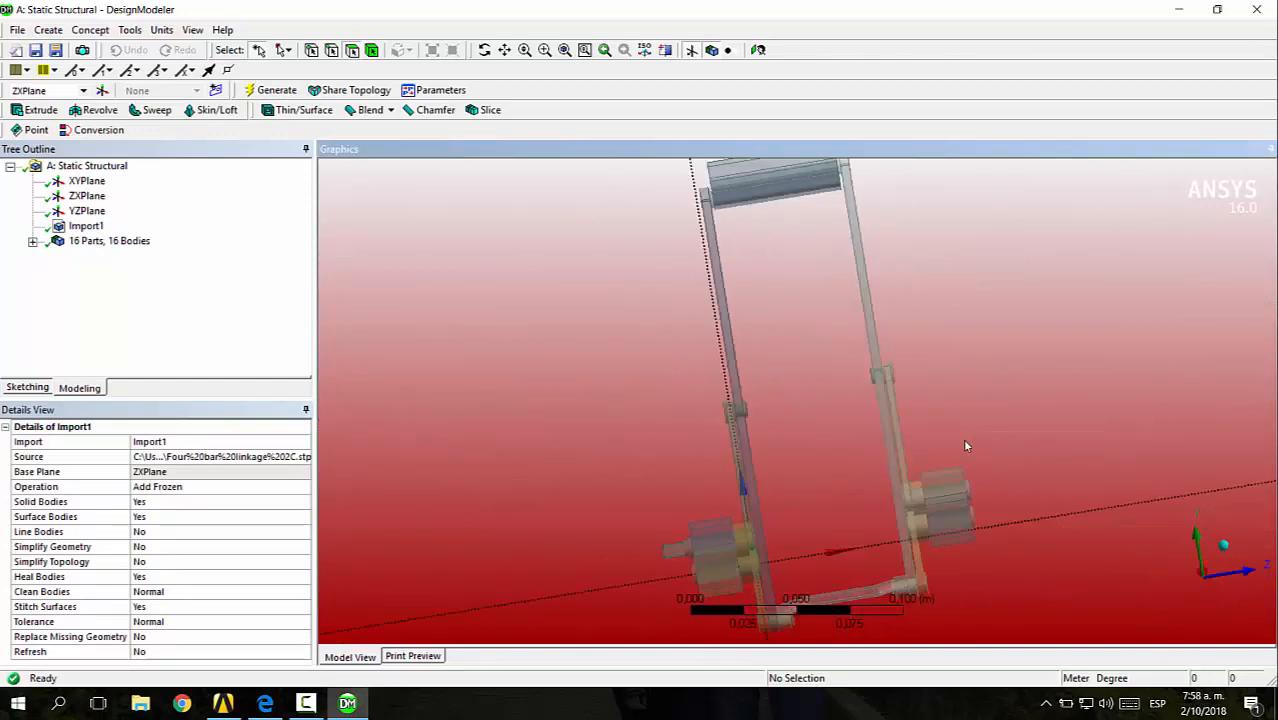
{"action": "left_click", "coordinate": [1182, 564]}
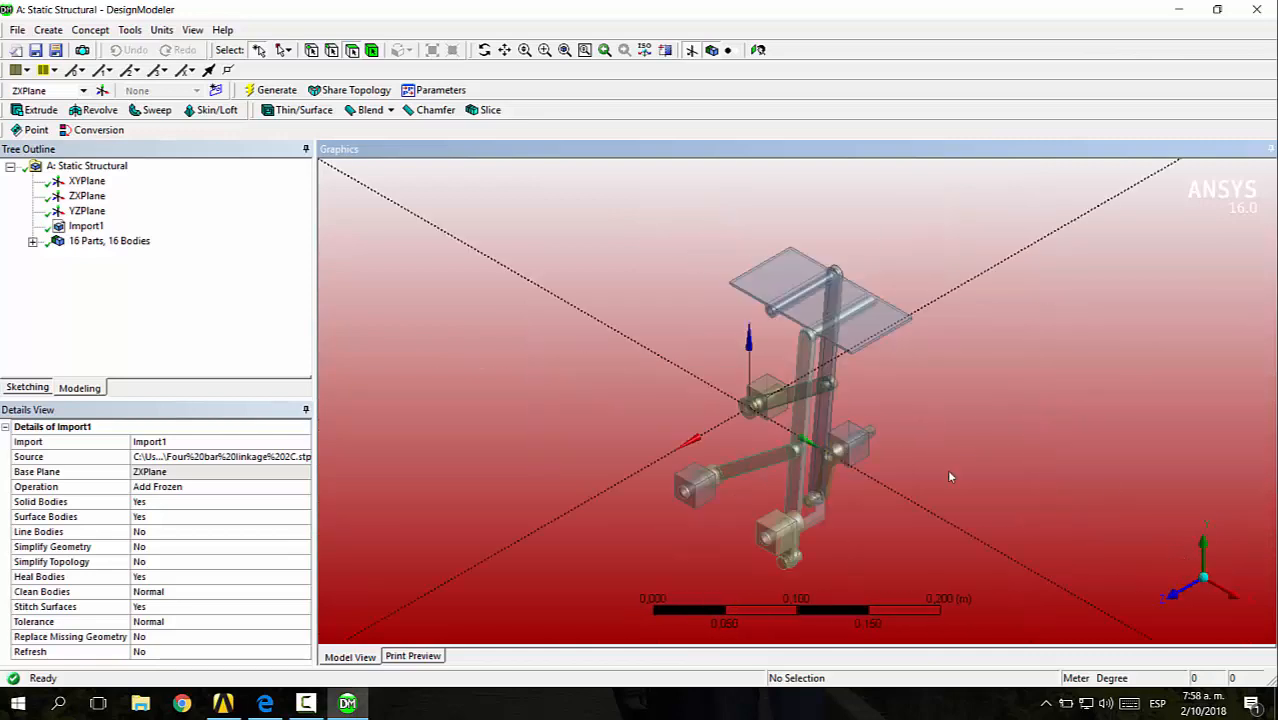
{"action": "middle_click_drag", "start_coordinate": [974, 474], "coordinate": [1017, 459]}
{"action": "left_click", "coordinate": [1206, 556]}
{"action": "left_click", "coordinate": [88, 228]}
{"action": "left_click", "coordinate": [536, 249]}
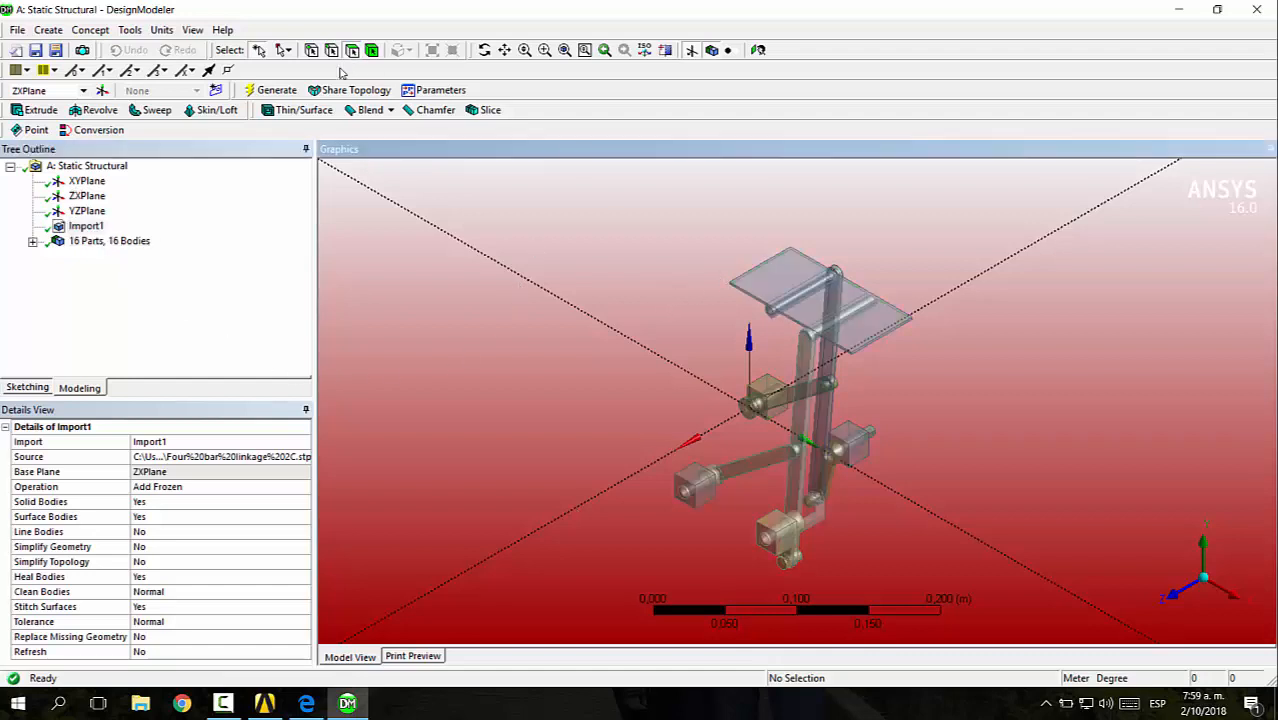
- Isolate the Plate body by hiding all other bodies of the linkage
{"action": "left_click", "coordinate": [371, 50]}
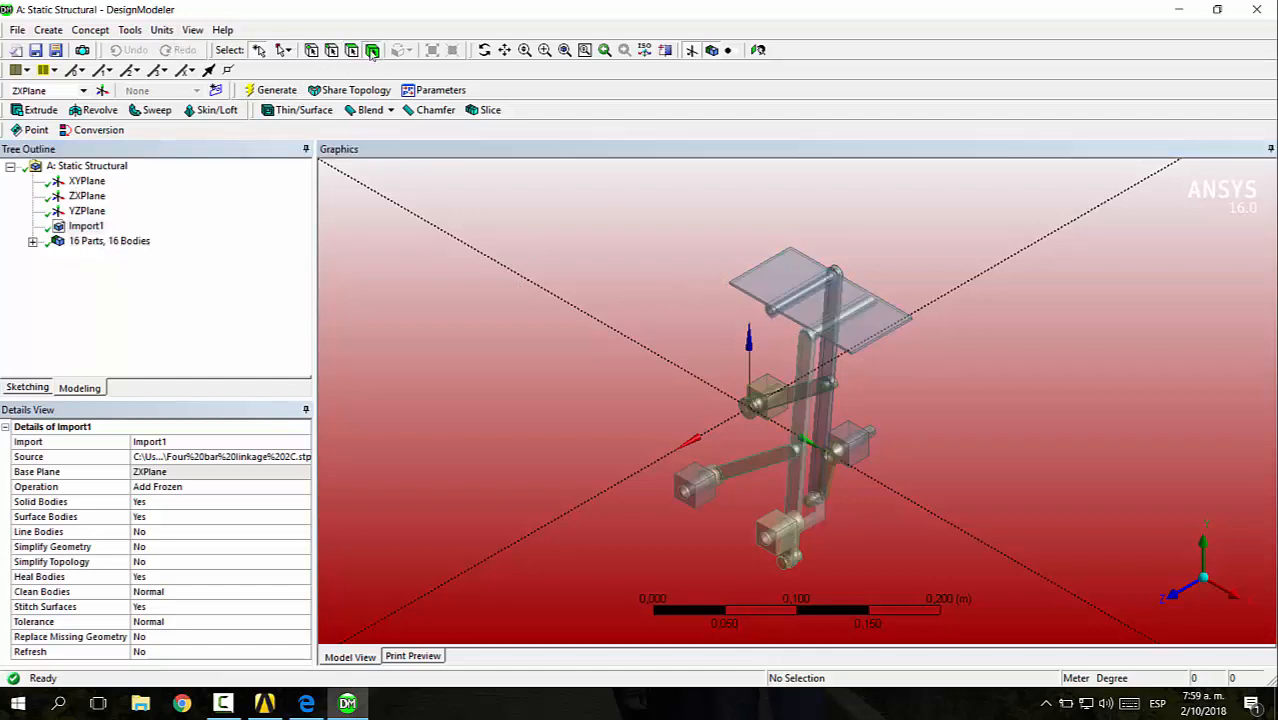
{"action": "left_click", "coordinate": [790, 300]}
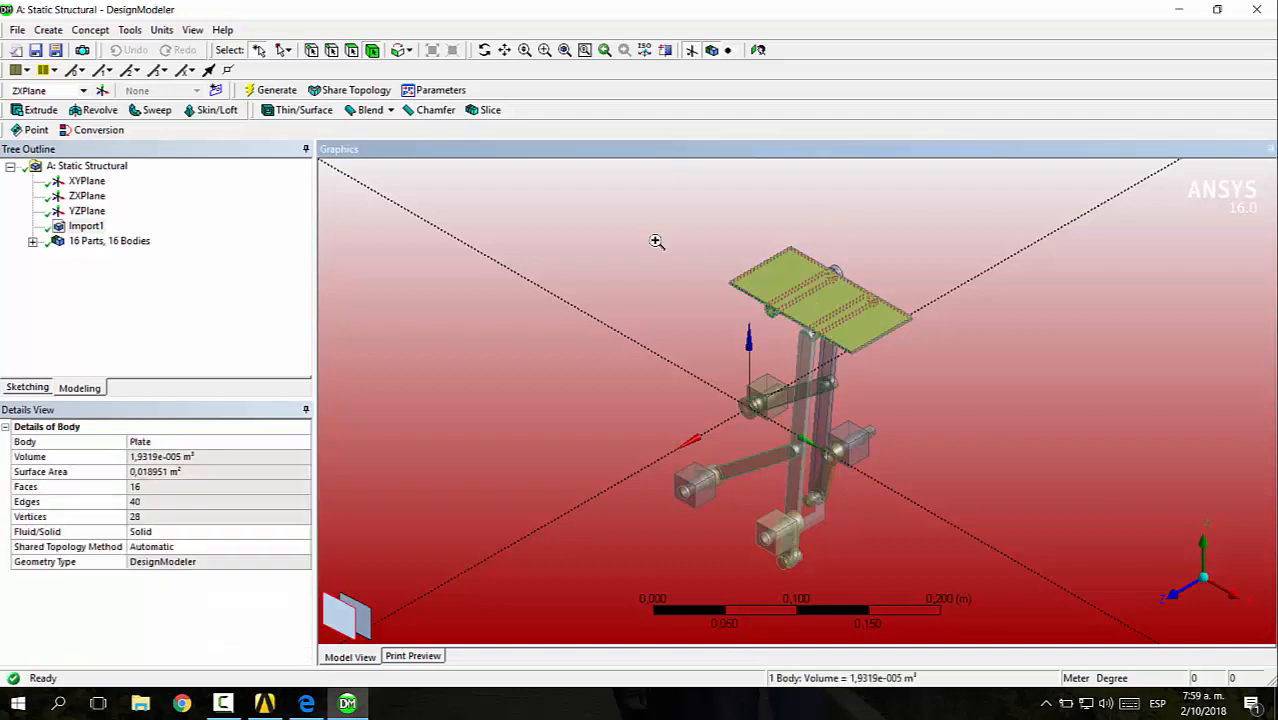
{"action": "right_click", "coordinate": [818, 301]}
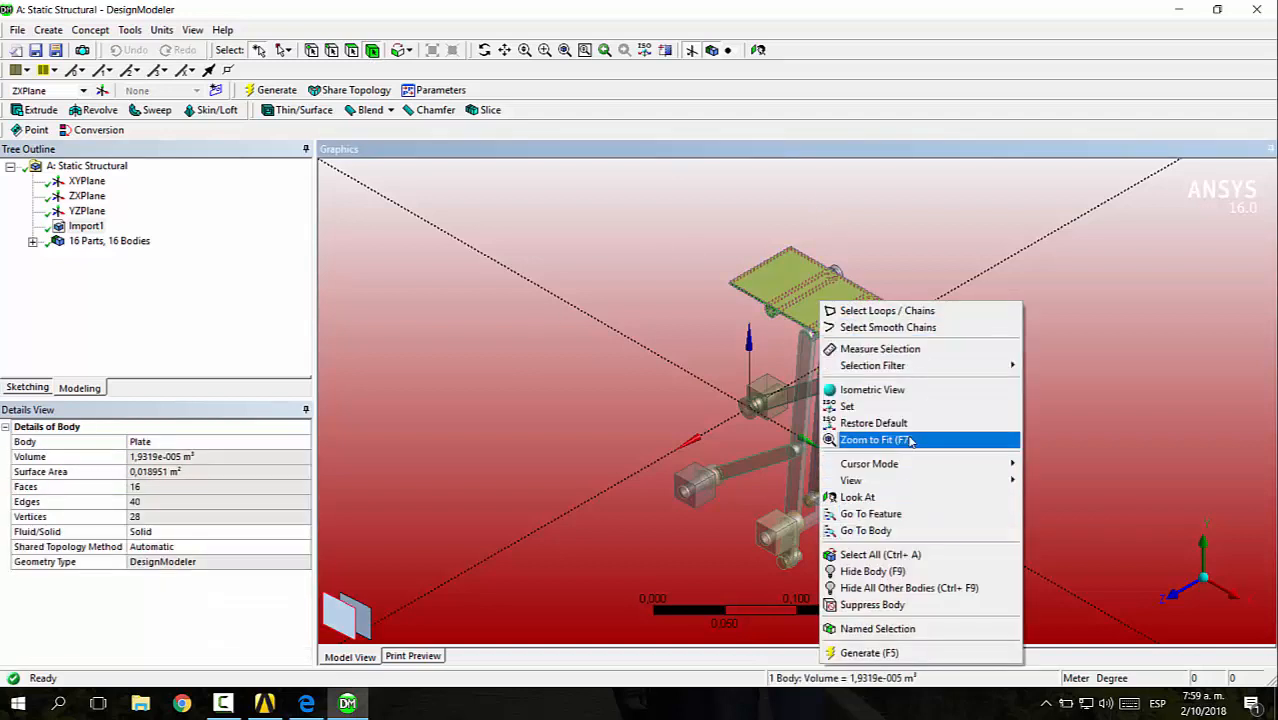
{"action": "left_click", "coordinate": [933, 589]}
{"action": "right_click_drag", "start_coordinate": [690, 210], "coordinate": [934, 380]}
{"action": "mouse_move", "coordinate": [893, 273]}
{"action": "middle_mouse_down"}
{"action": "mouse_move", "coordinate": [893, 245]}
{"action": "mouse_move", "coordinate": [933, 274]}
{"action": "mouse_move", "coordinate": [893, 277]}
{"action": "middle_mouse_up"}
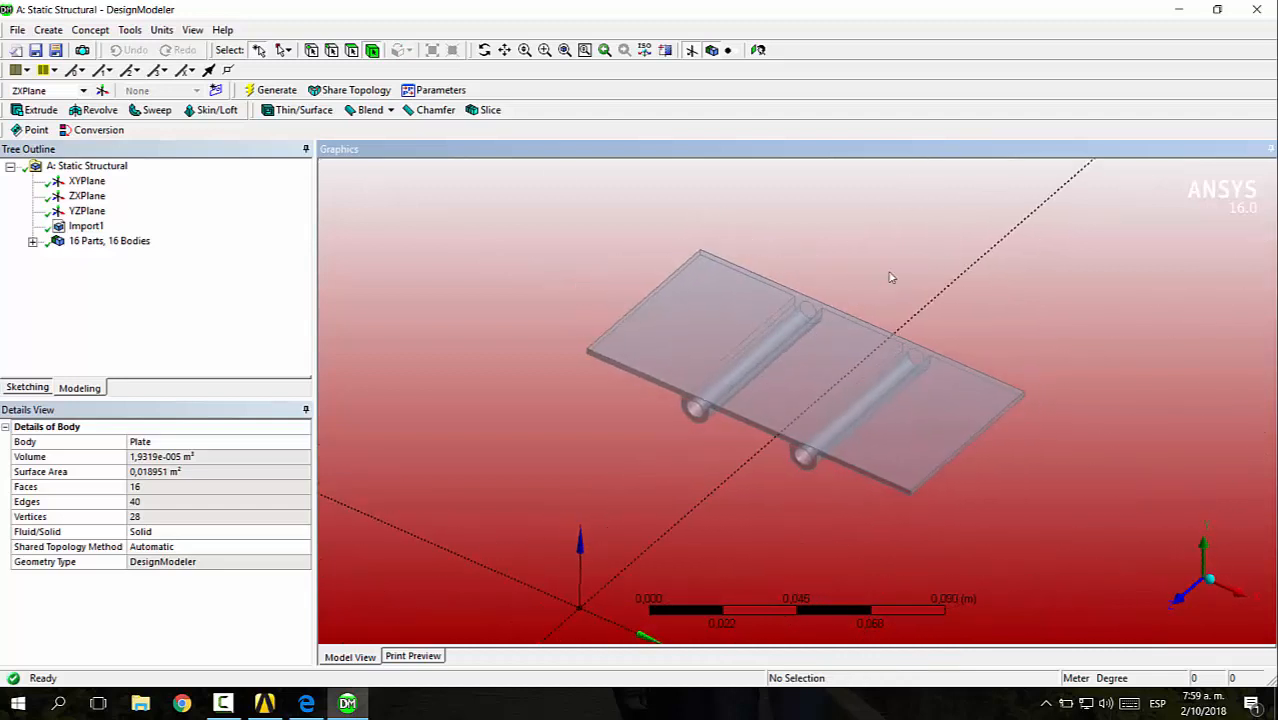
- Create a new plane of type From Face on the plate's top face and generate it
{"action": "left_click", "coordinate": [101, 90]}
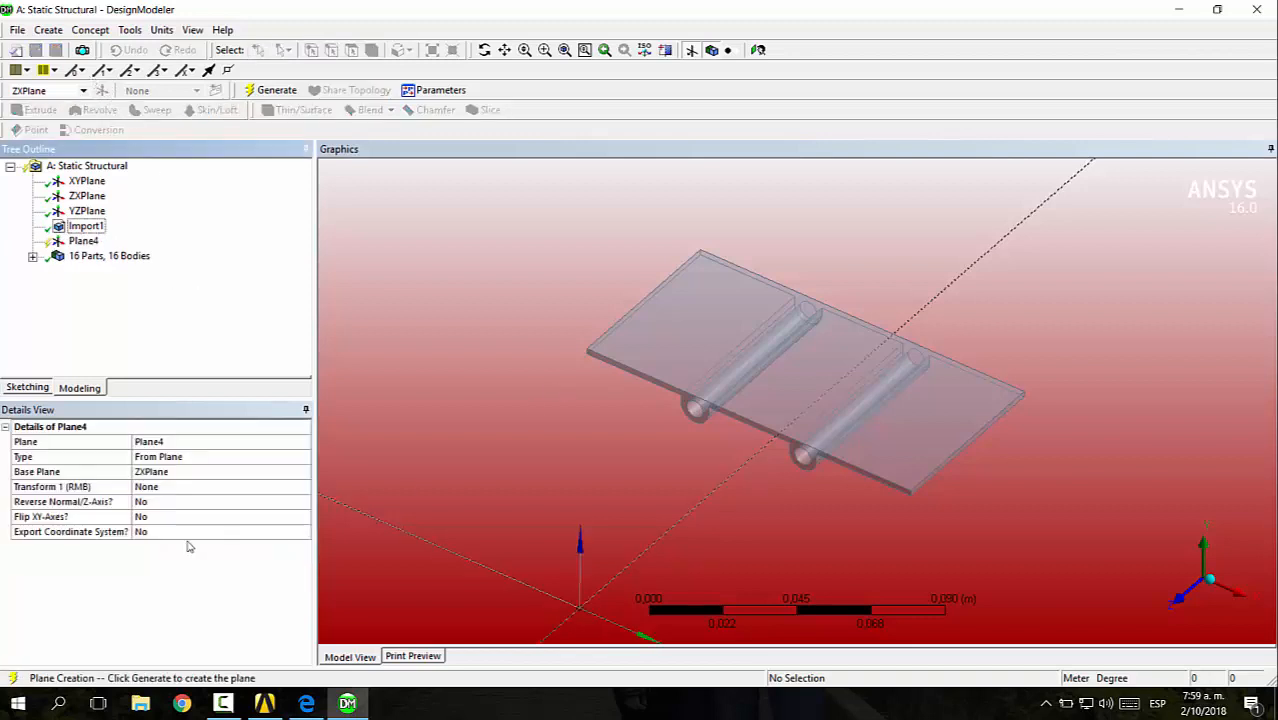
{"action": "left_click", "coordinate": [203, 456]}
{"action": "left_click", "coordinate": [303, 457]}
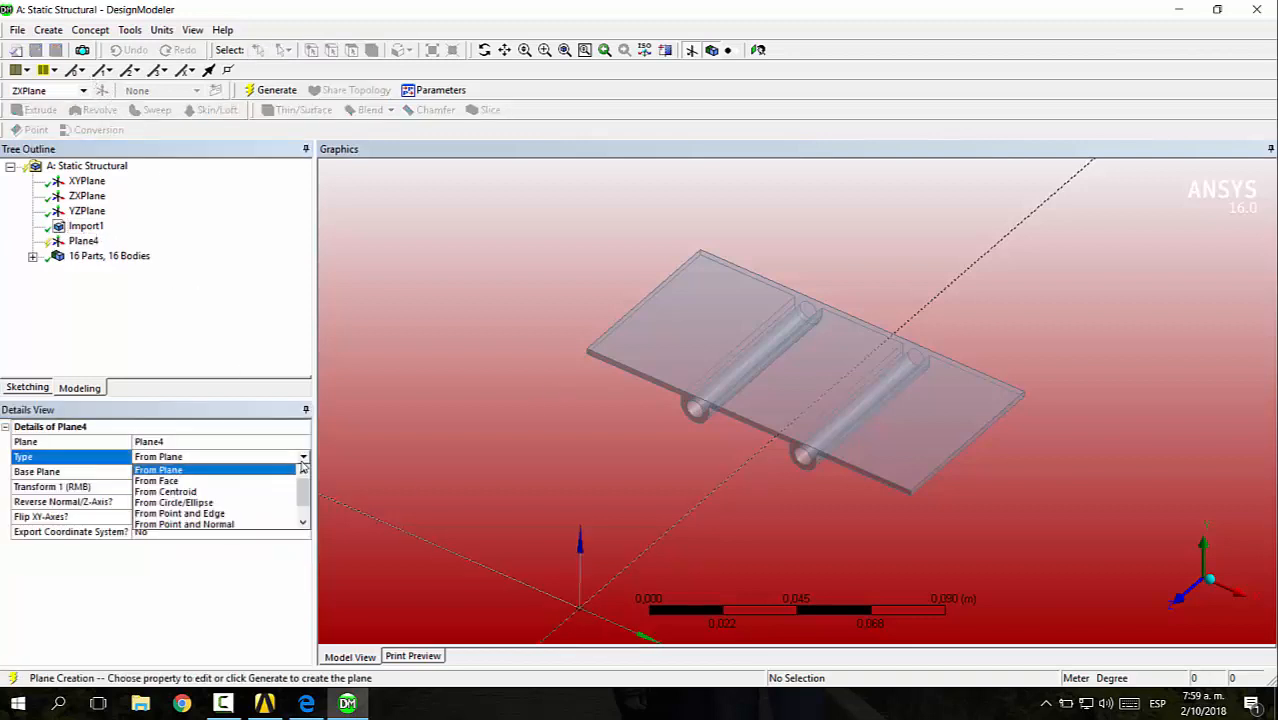
{"action": "left_click", "coordinate": [287, 482]}
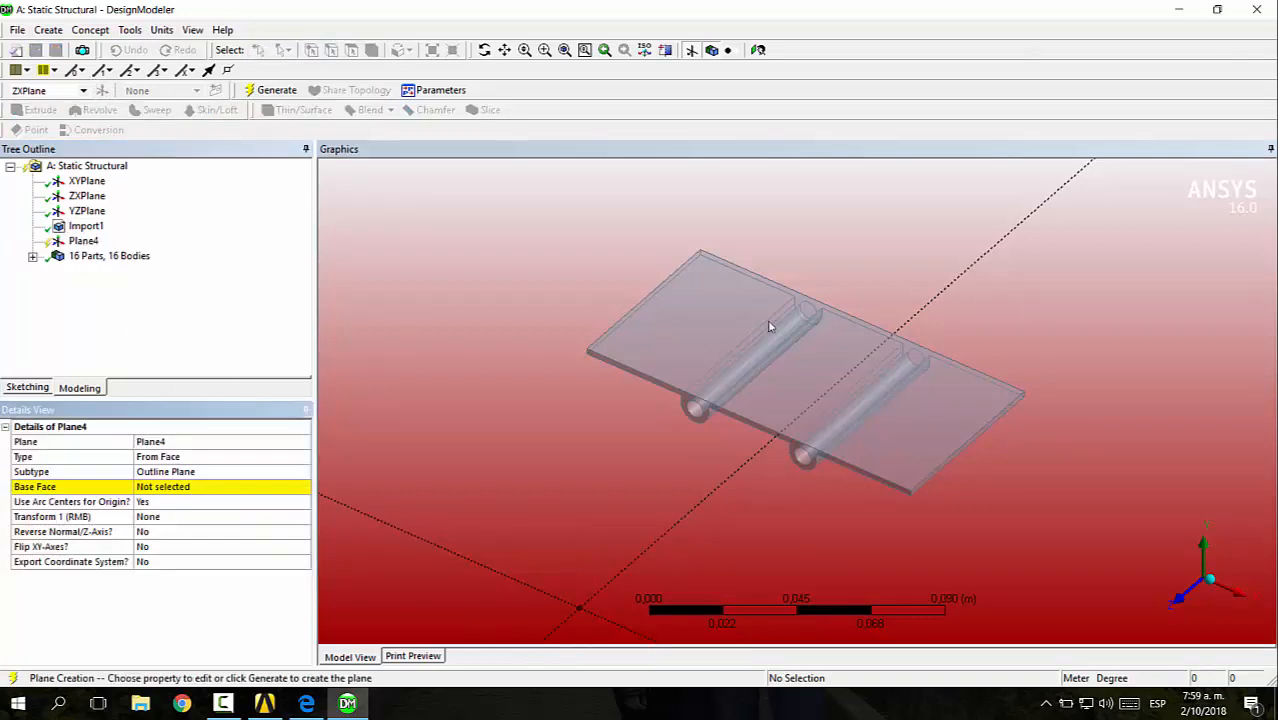
{"action": "left_click", "coordinate": [166, 486]}
{"action": "left_click", "coordinate": [719, 342]}
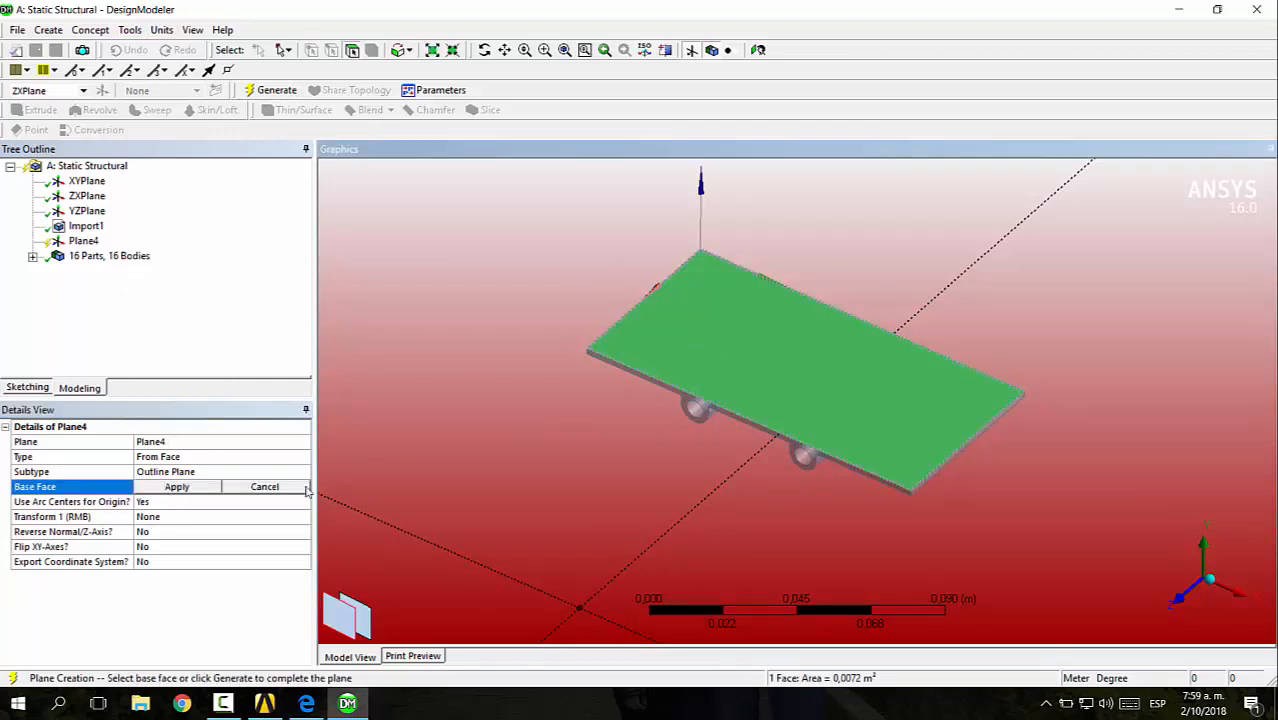
{"action": "left_click", "coordinate": [162, 487]}
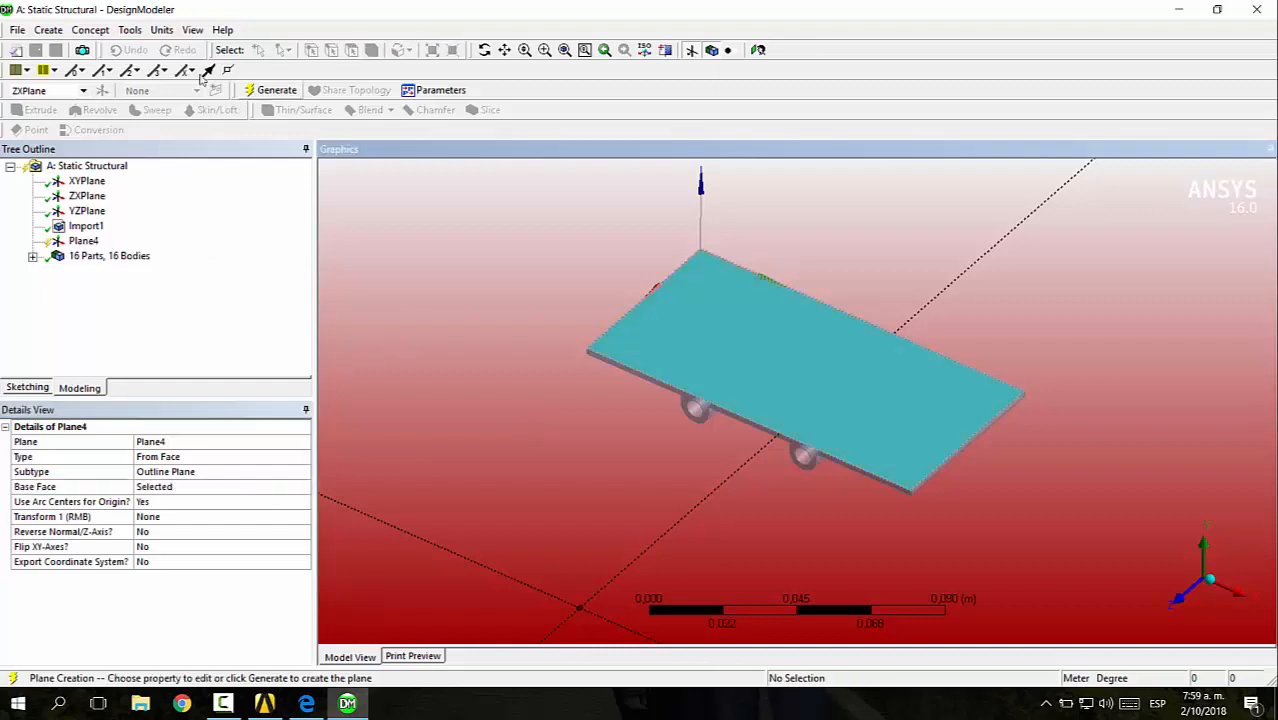
{"action": "left_click", "coordinate": [270, 90]}
- Create a new sketch on the plate's top-face plane and enter sketching mode
{"action": "middle_click_drag", "start_coordinate": [866, 345], "coordinate": [893, 309]}
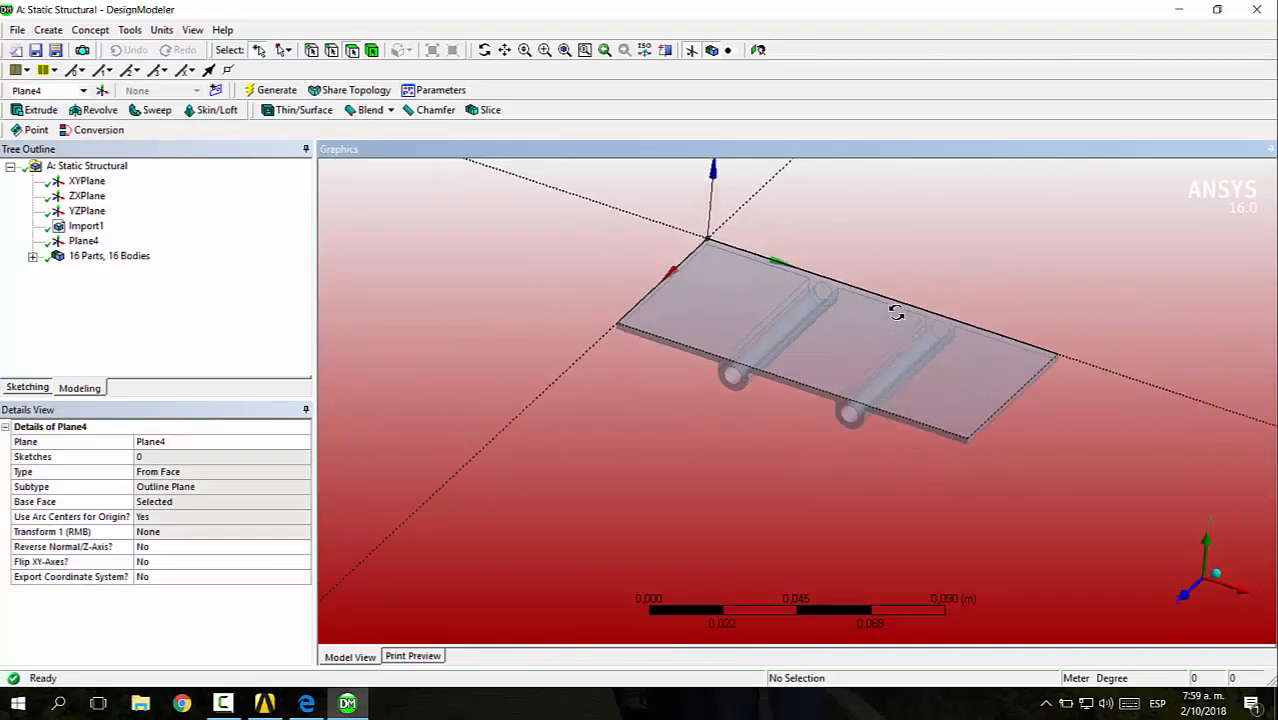
{"action": "left_click", "coordinate": [84, 241]}
{"action": "left_click", "coordinate": [217, 90]}
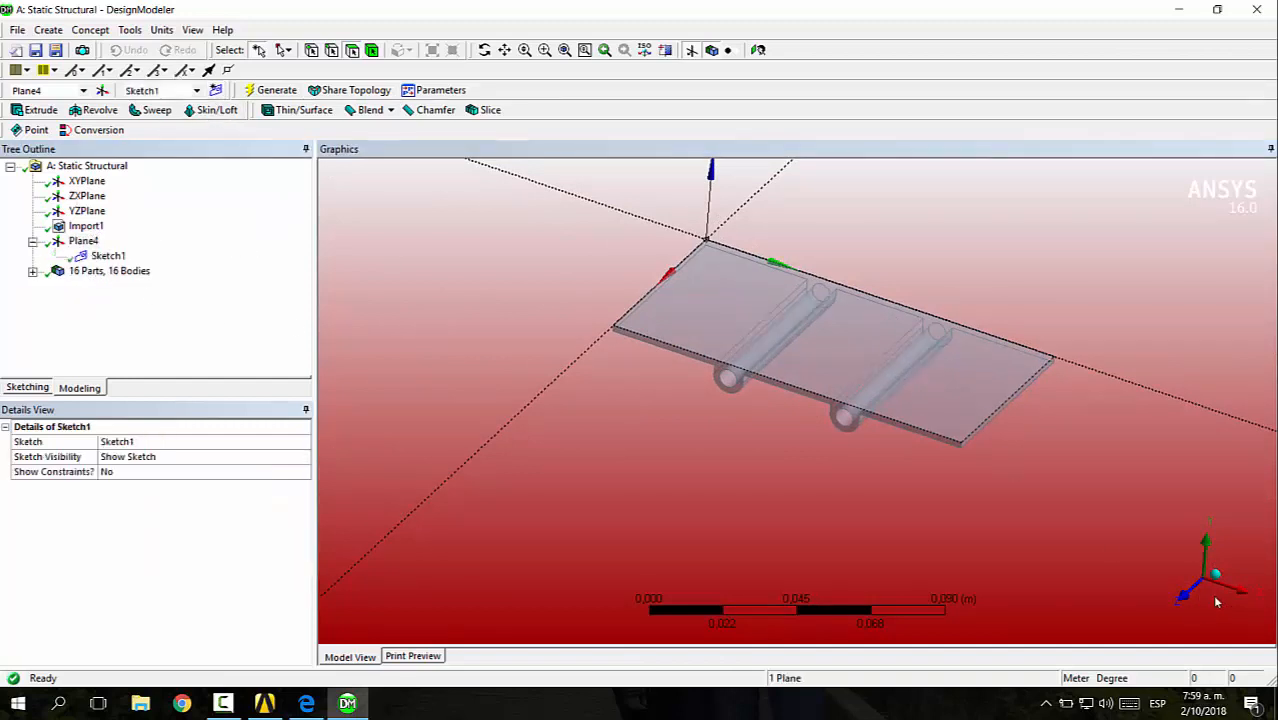
{"action": "left_click", "coordinate": [1206, 543]}
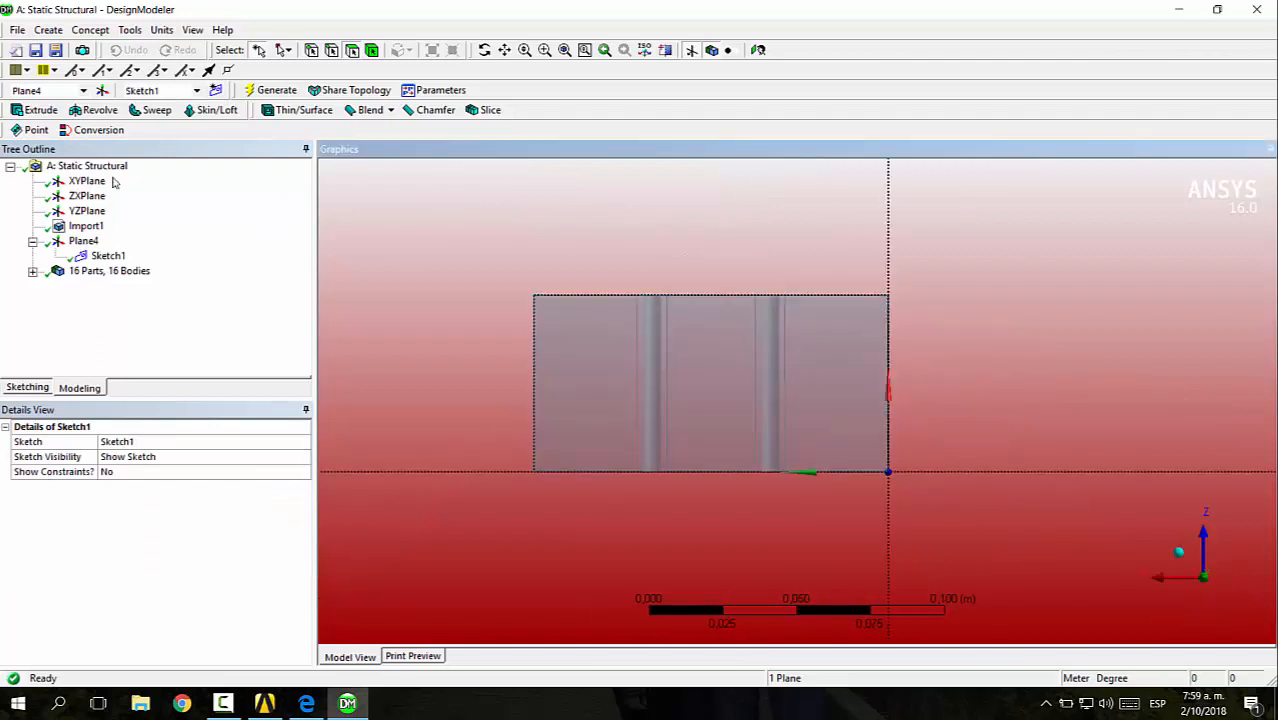
{"action": "left_click", "coordinate": [97, 258]}
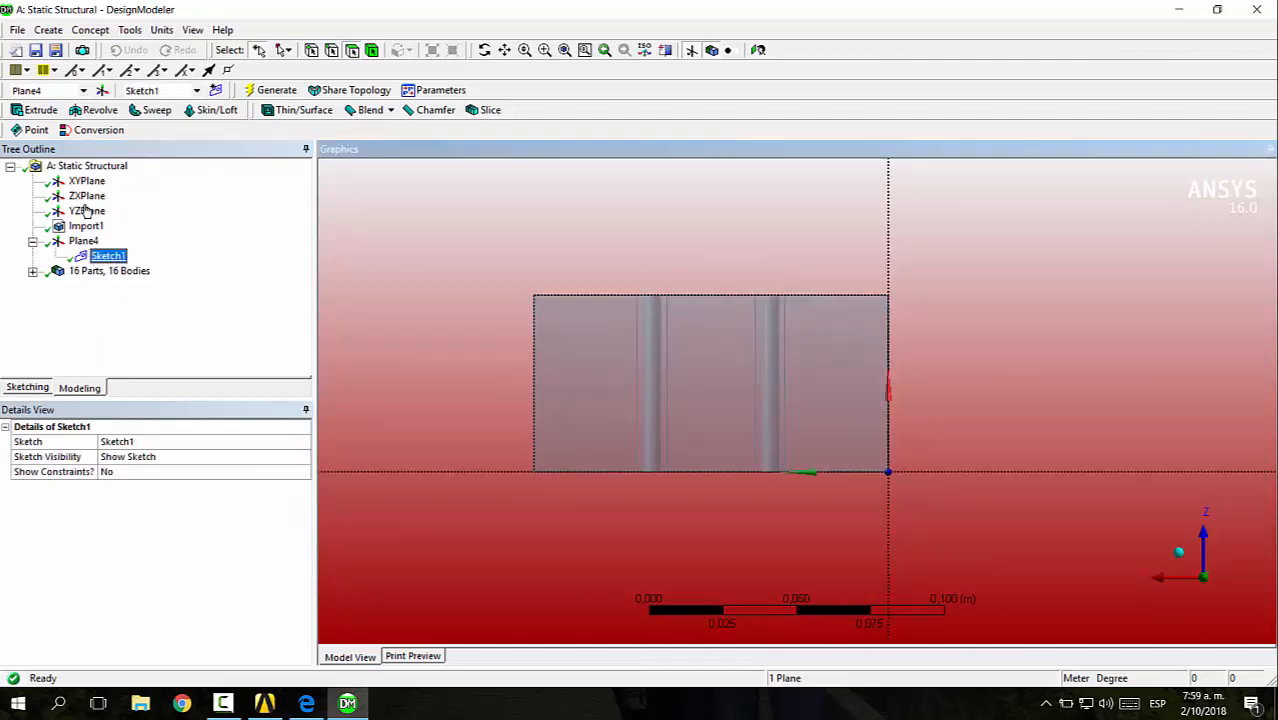
{"action": "left_click", "coordinate": [35, 387]}
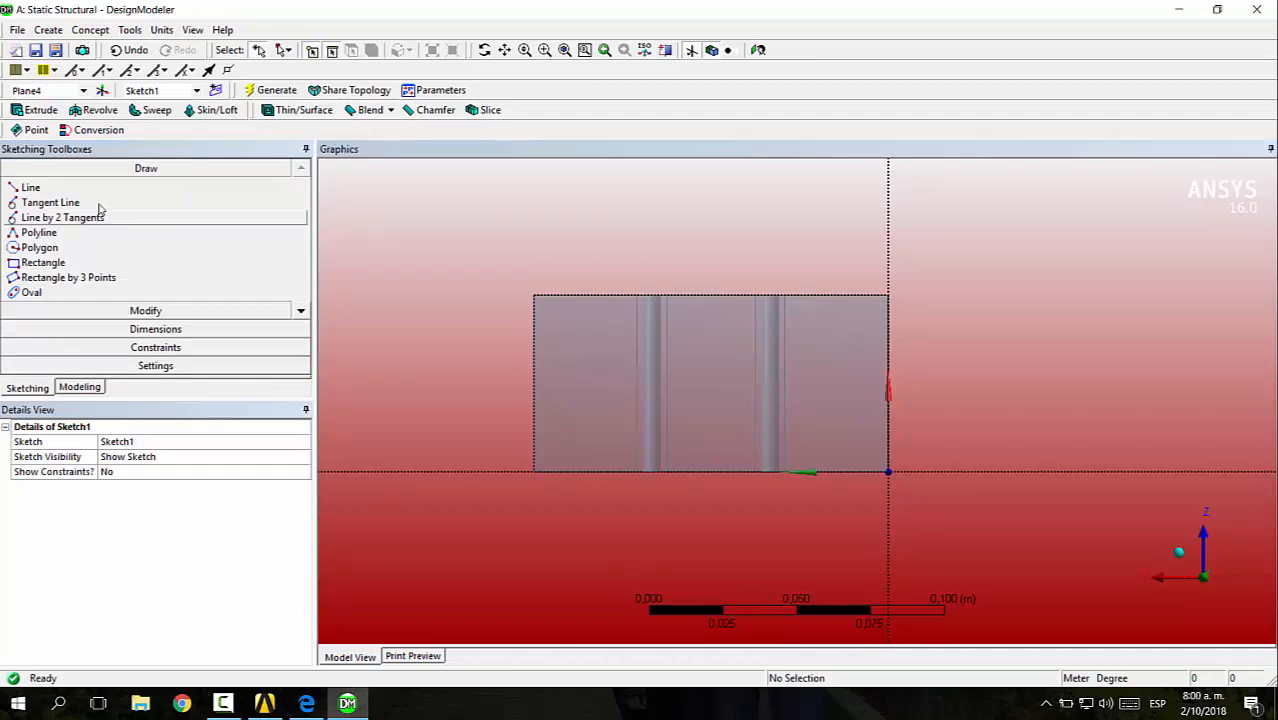
- Sketch two crossing lines over the plate, one between its long edges and one between its short edges, both near the middle
{"action": "left_click", "coordinate": [30, 187]}
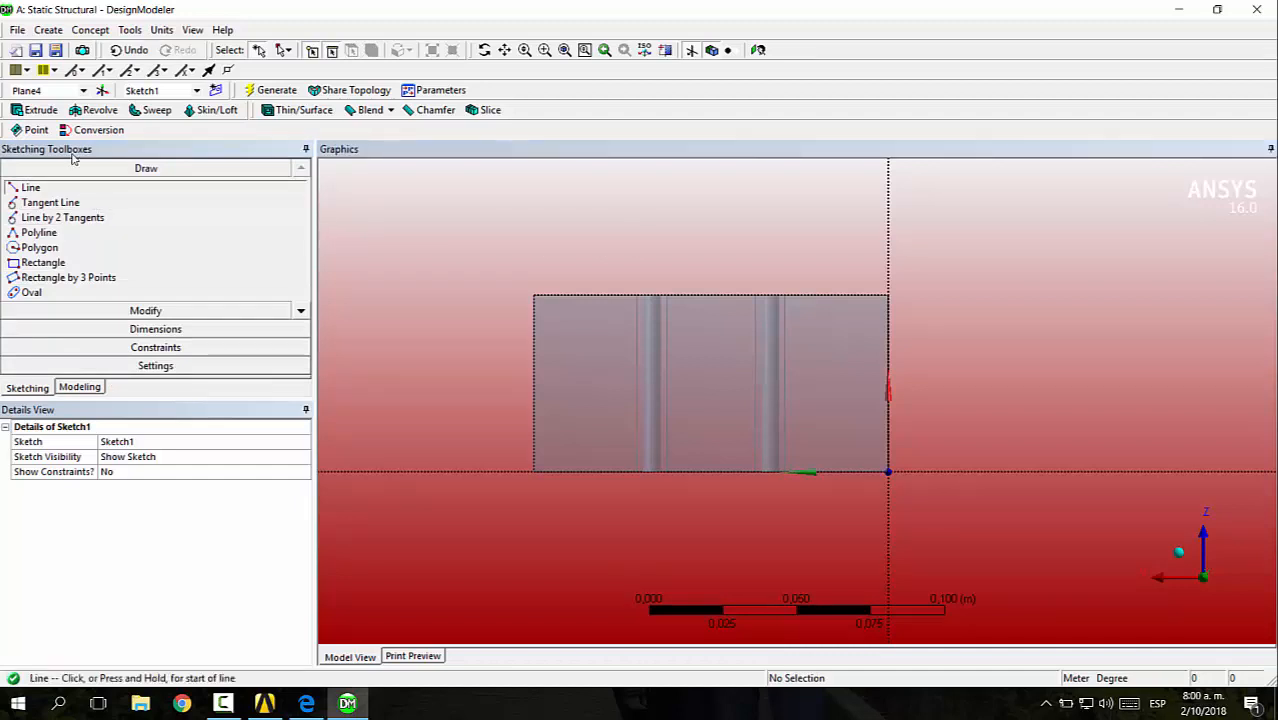
{"action": "left_click", "coordinate": [705, 294]}
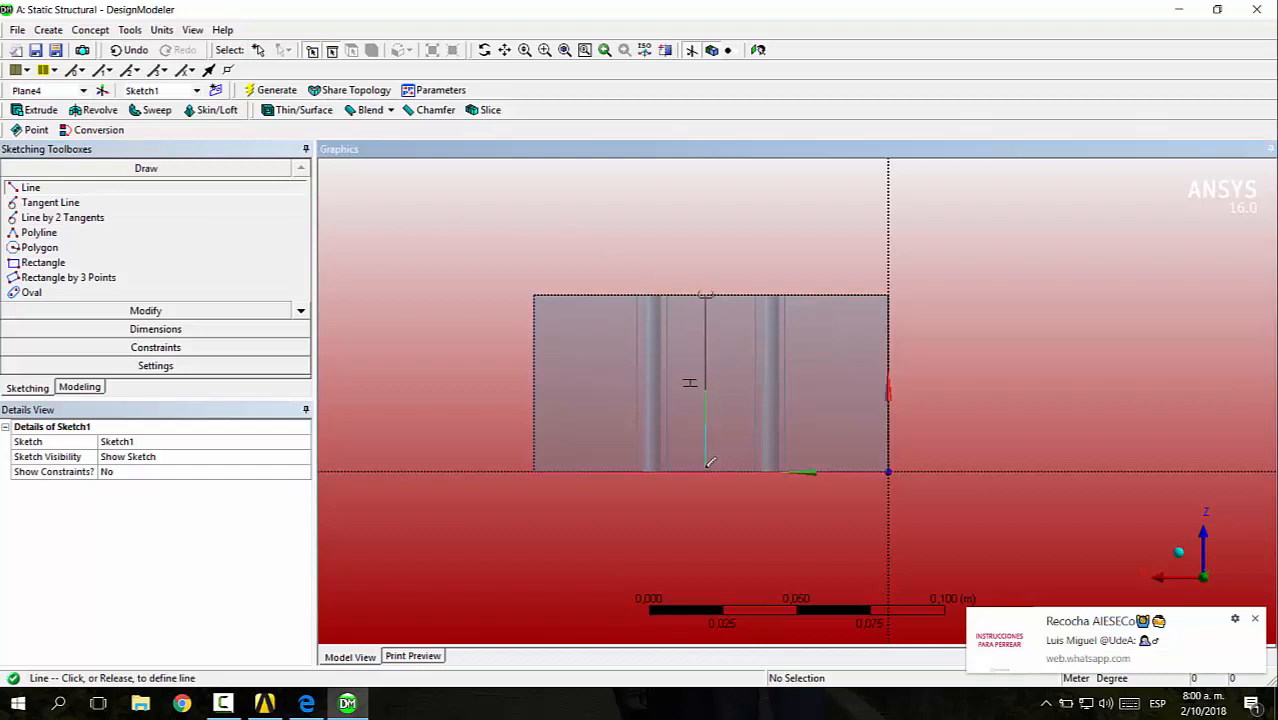
{"action": "left_click", "coordinate": [570, 373]}
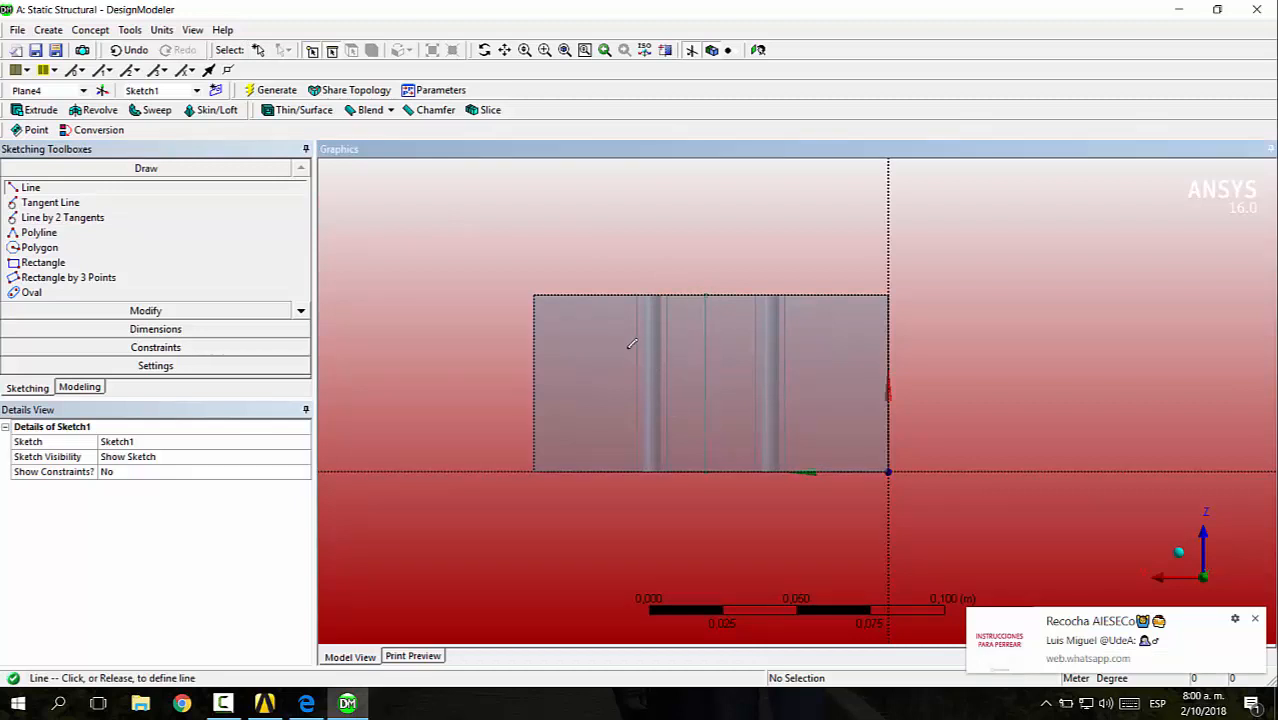
{"action": "left_click", "coordinate": [535, 377]}
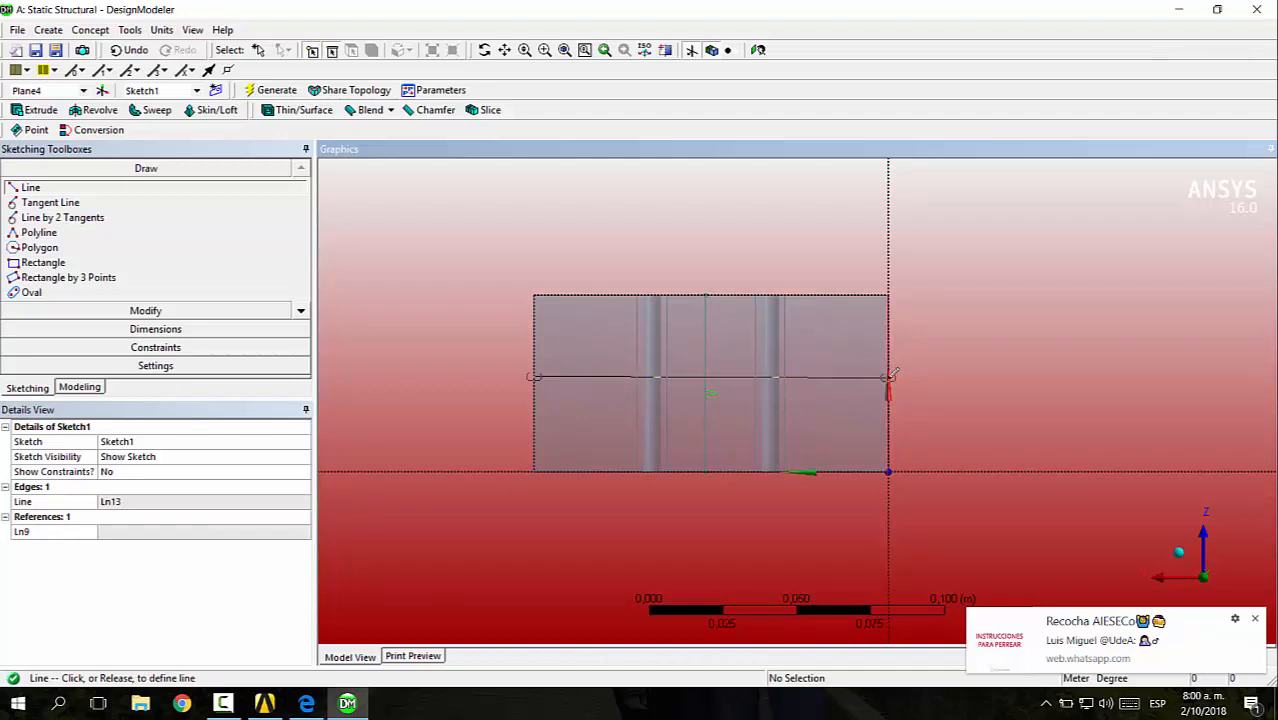
{"action": "left_click", "coordinate": [888, 377]}
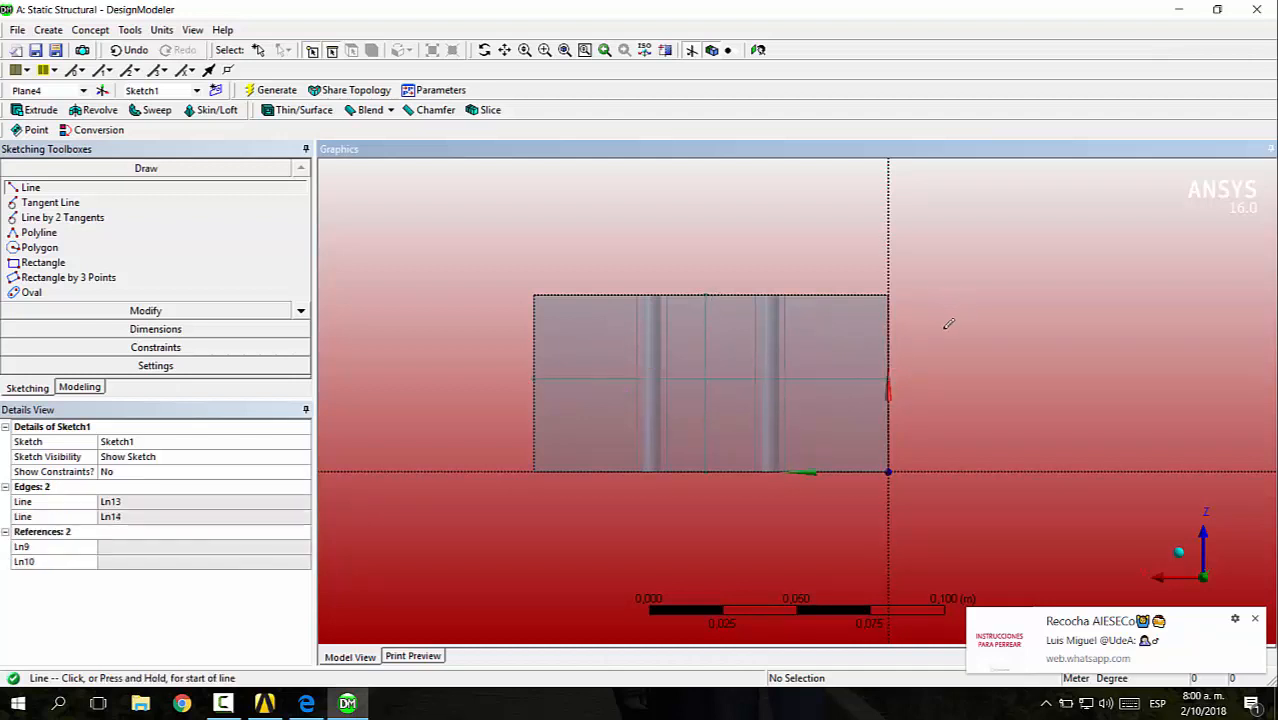
{"action": "key", "text": "Escape"}
- Try to apply a Horizontal constraint to the long crossing line and a Vertical constraint to the short one
{"action": "right_click_drag", "start_coordinate": [525, 266], "coordinate": [958, 542]}
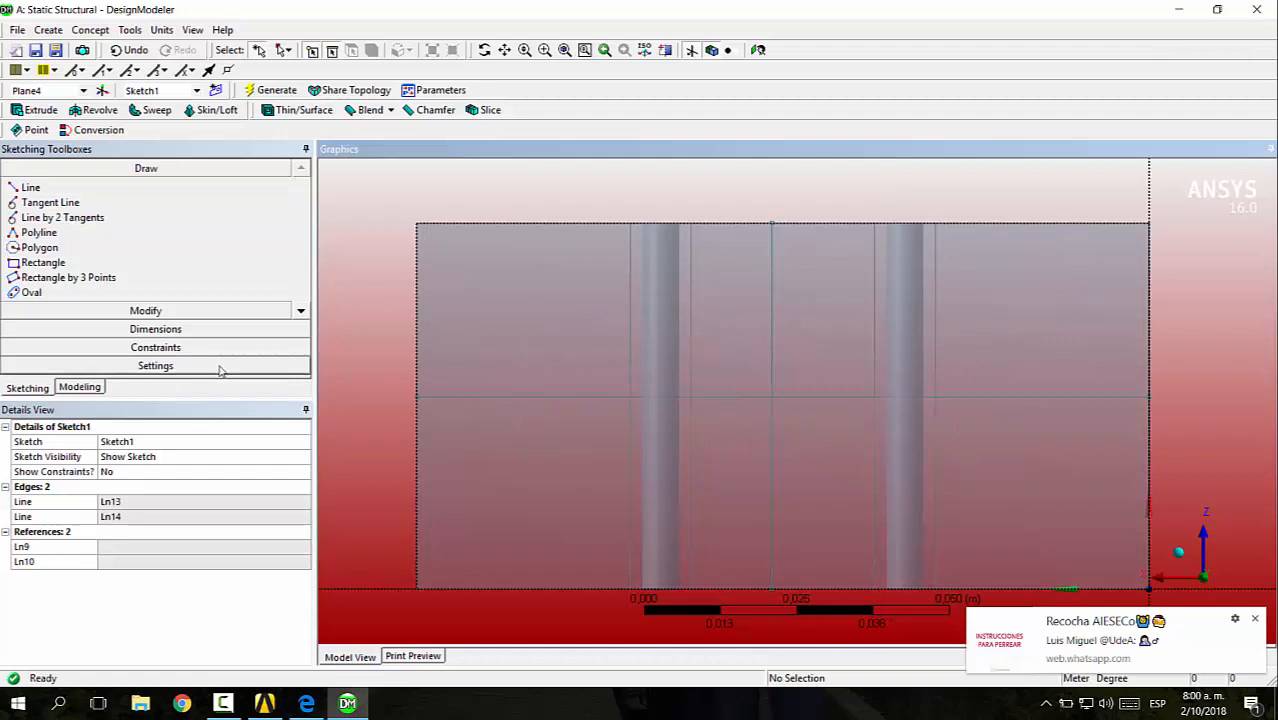
{"action": "left_click", "coordinate": [165, 330]}
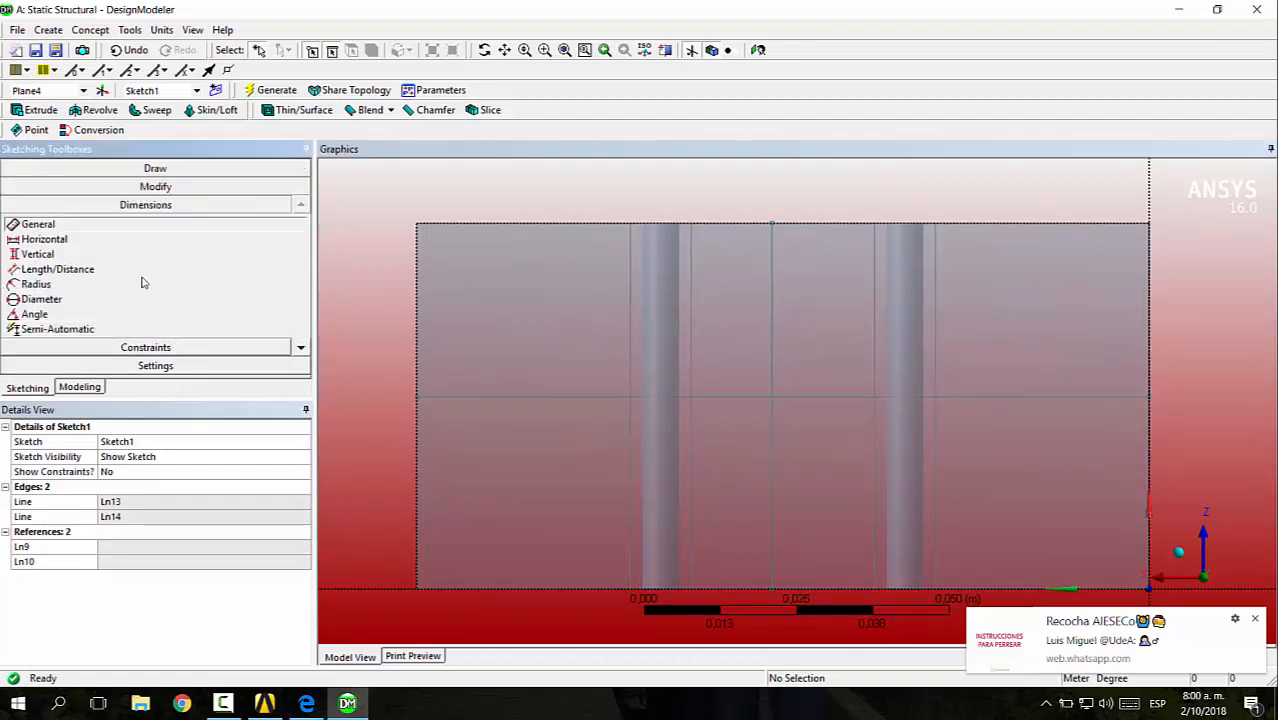
{"action": "left_click", "coordinate": [145, 347]}
{"action": "left_click", "coordinate": [44, 257]}
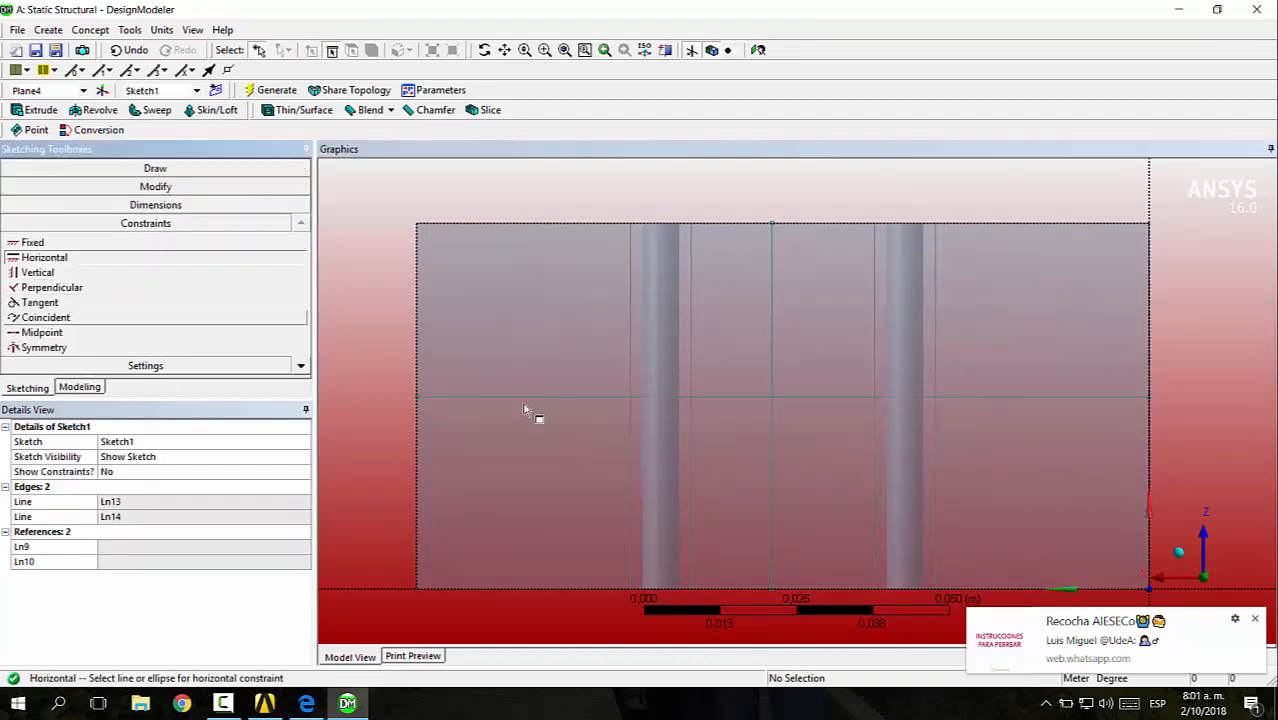
{"action": "left_click", "coordinate": [552, 383]}
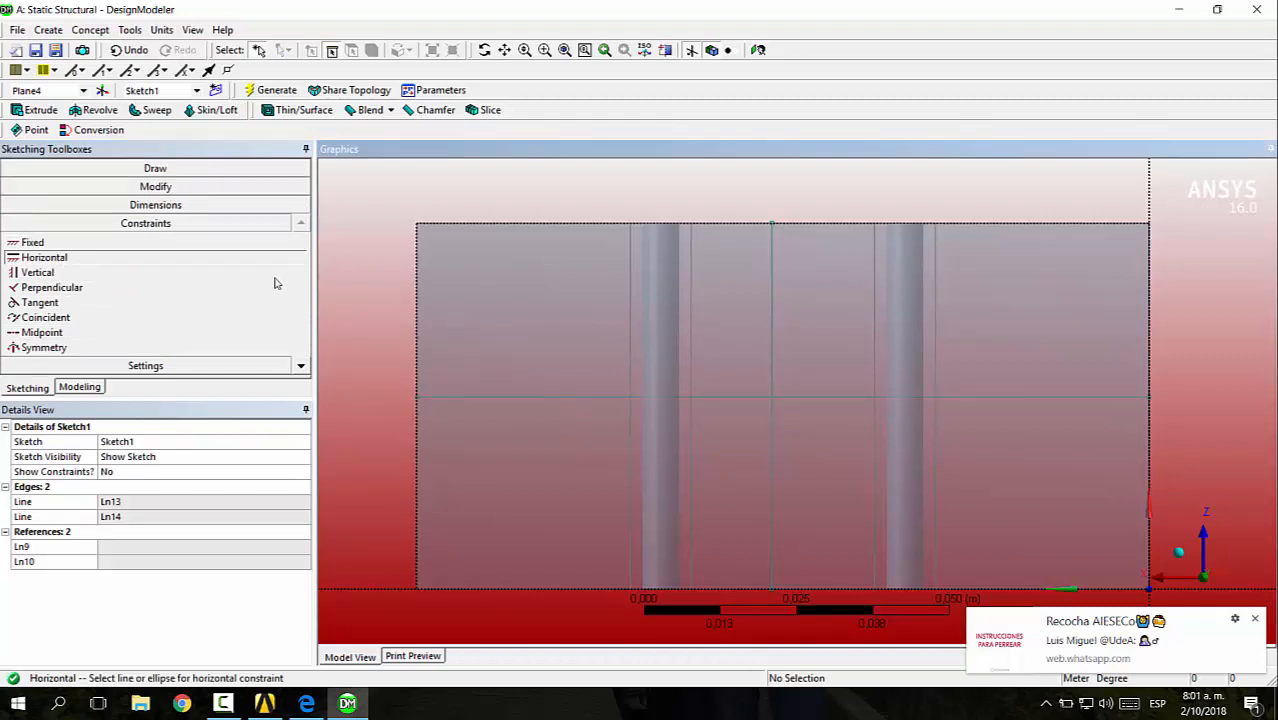
{"action": "left_click", "coordinate": [40, 272]}
{"action": "left_click", "coordinate": [769, 331]}
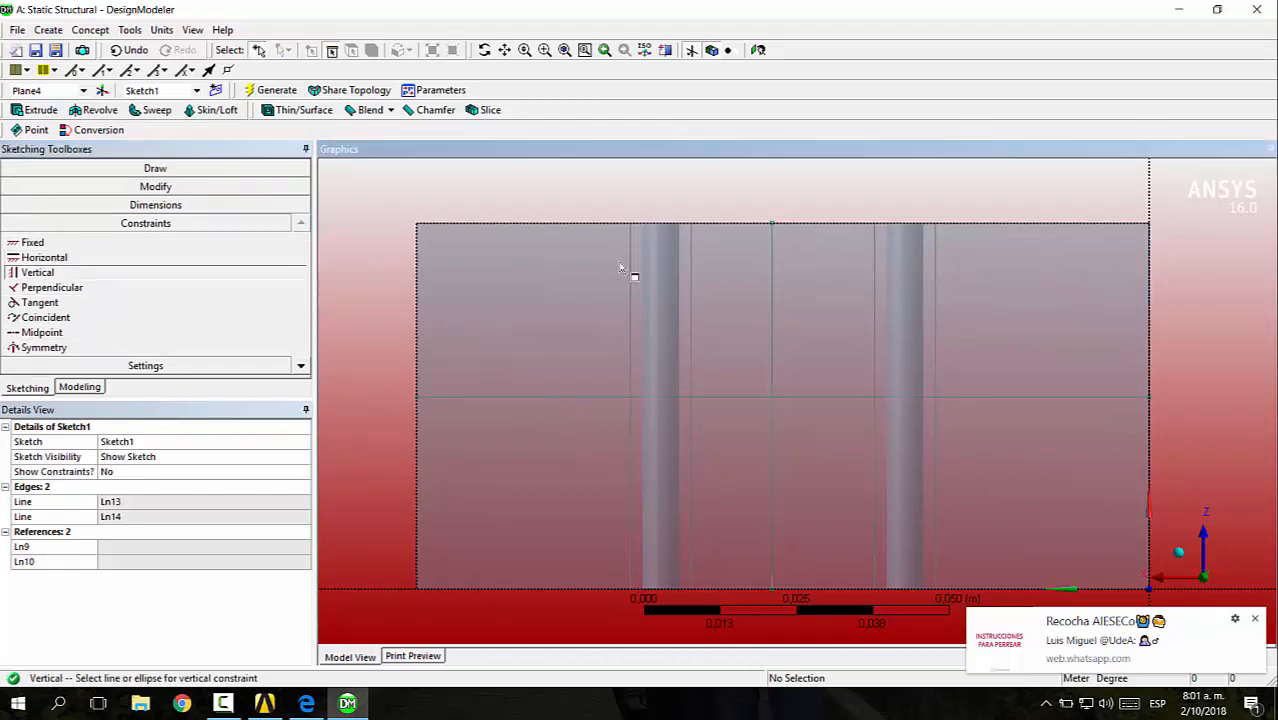
- Constrain one end of each crossing line to the midpoint of the plate edge it touches, using Midpoint constraints
{"action": "left_click", "coordinate": [90, 333]}
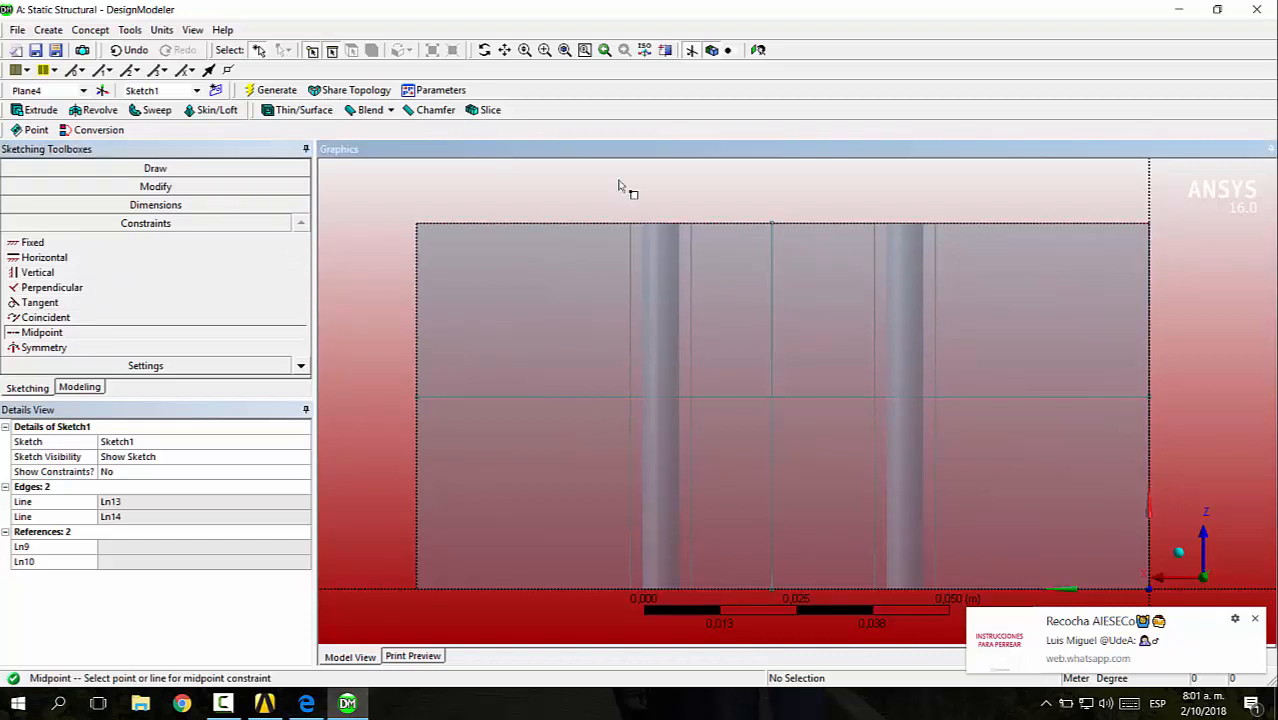
{"action": "left_click", "coordinate": [757, 229]}
{"action": "left_click", "coordinate": [764, 240]}
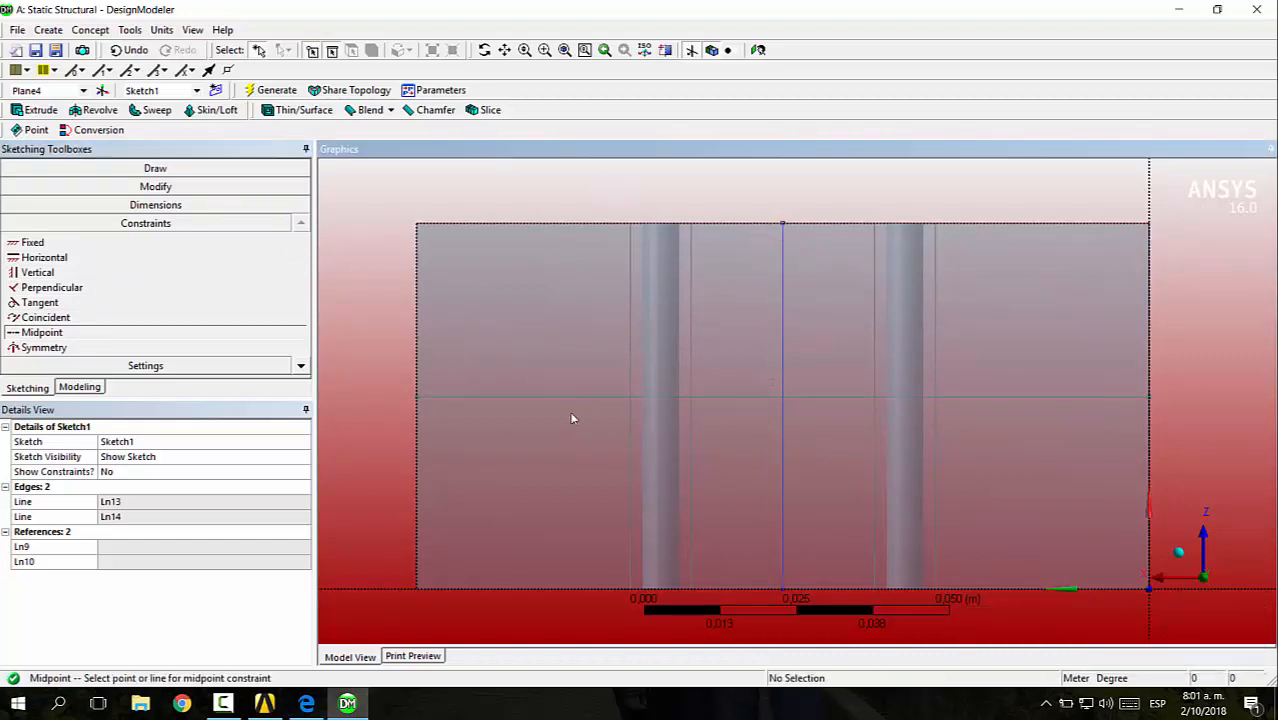
{"action": "left_click", "coordinate": [417, 398]}
{"action": "left_click", "coordinate": [417, 432]}
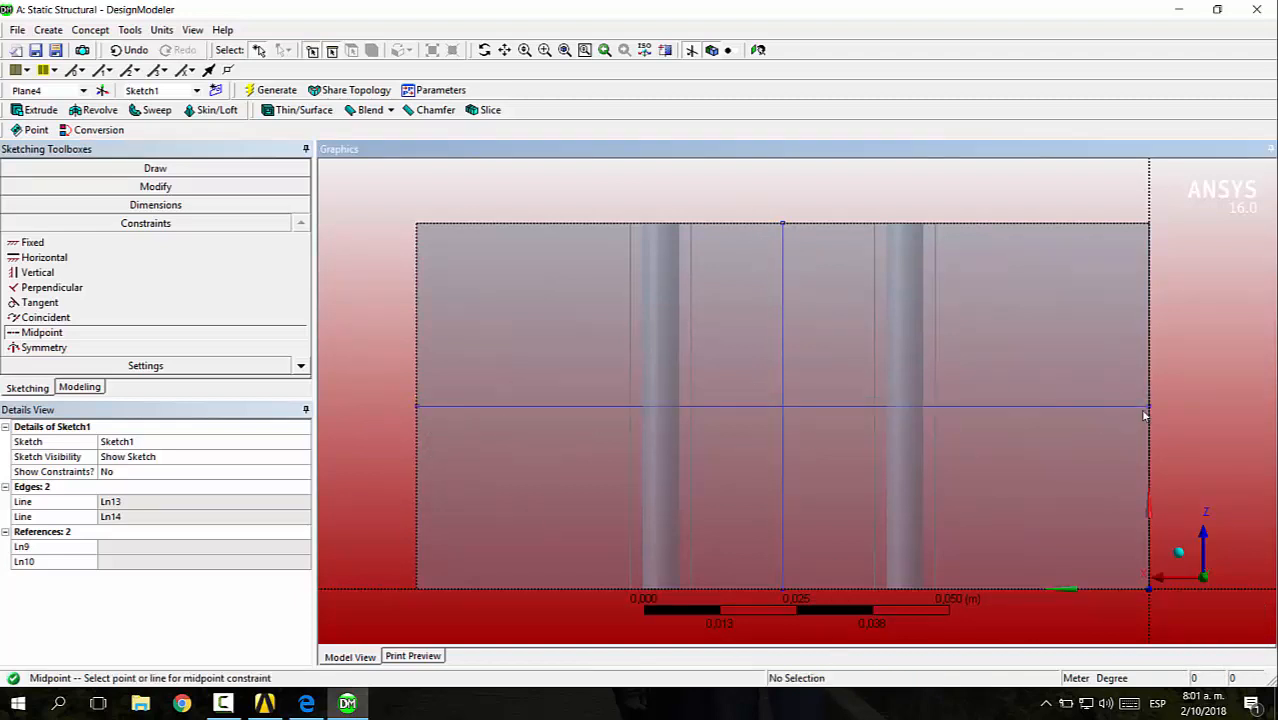
- Draw a rectangle about 0.040 m high inside the plate outline, around the intersection of the two crossing lines
{"action": "left_click", "coordinate": [165, 187]}
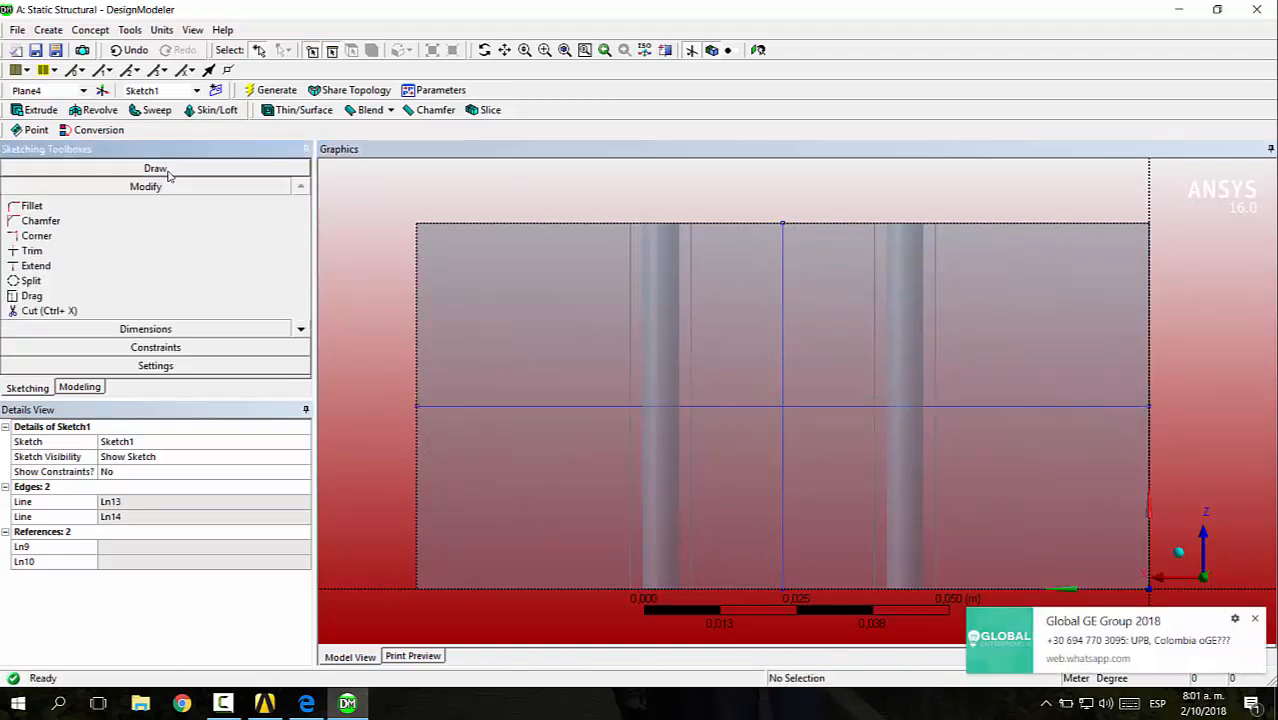
{"action": "left_click", "coordinate": [155, 168]}
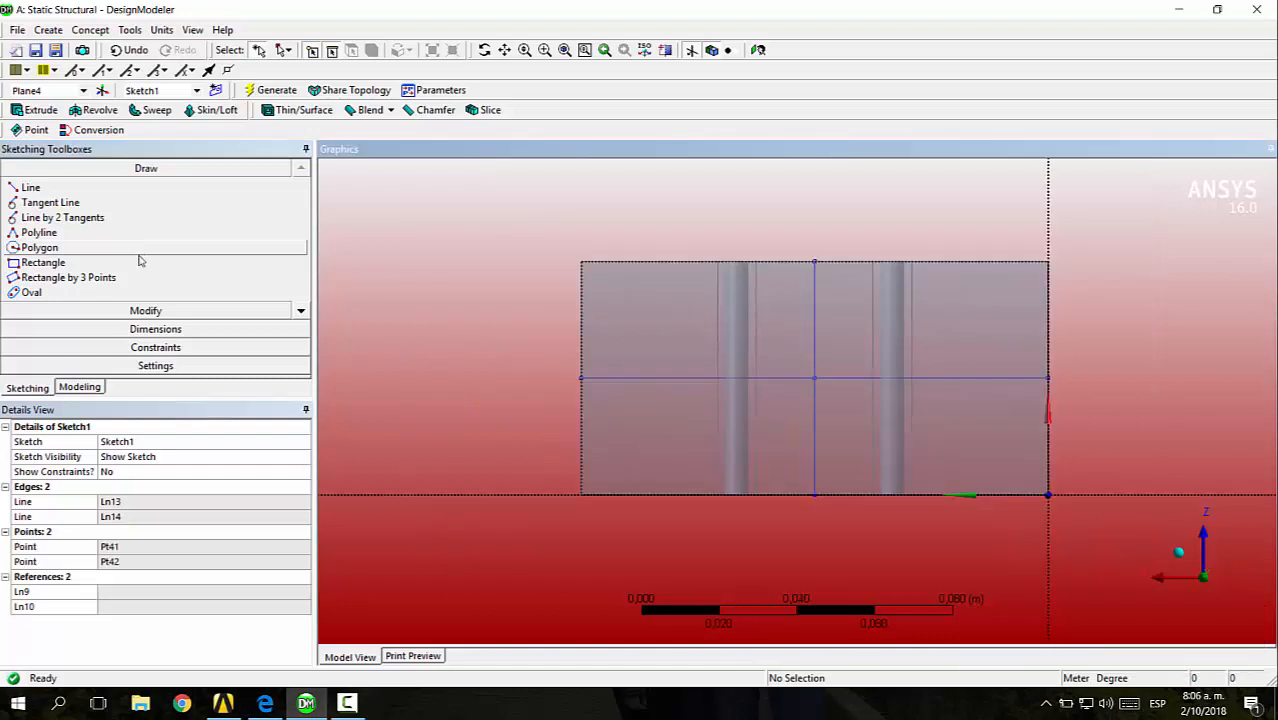
{"action": "left_click", "coordinate": [43, 262]}
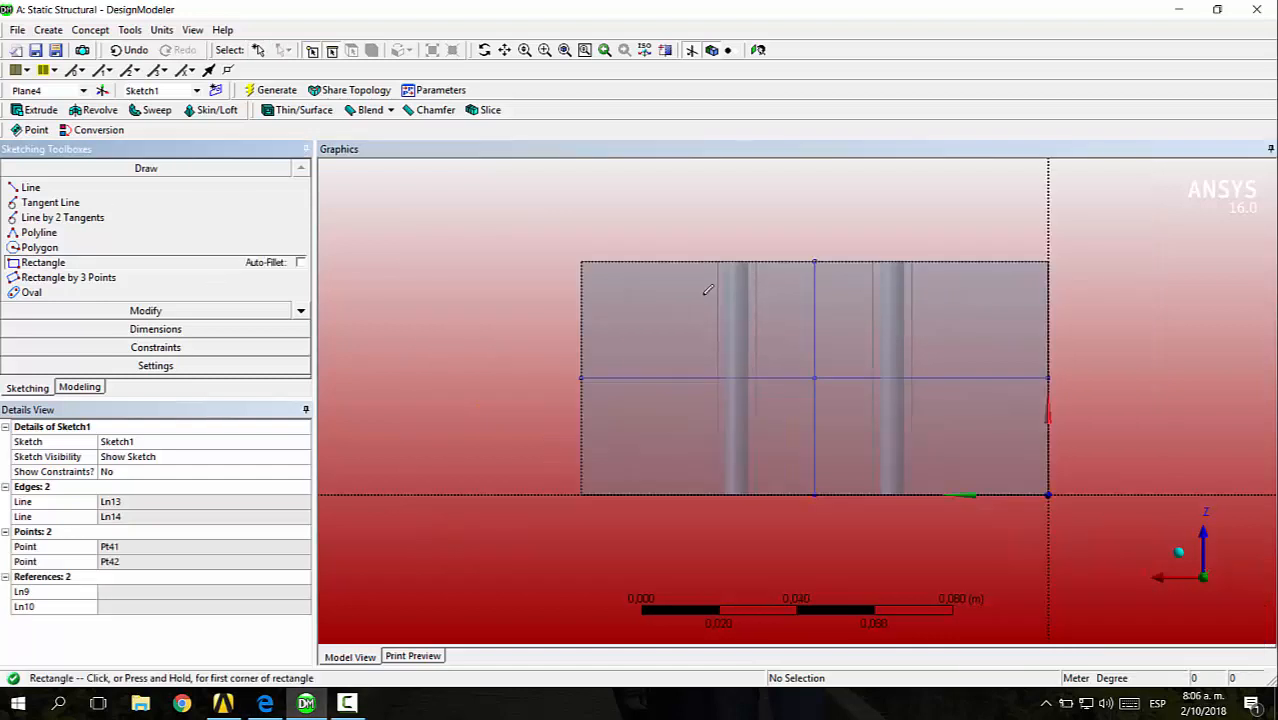
{"action": "left_click", "coordinate": [680, 302]}
{"action": "left_click", "coordinate": [978, 460]}
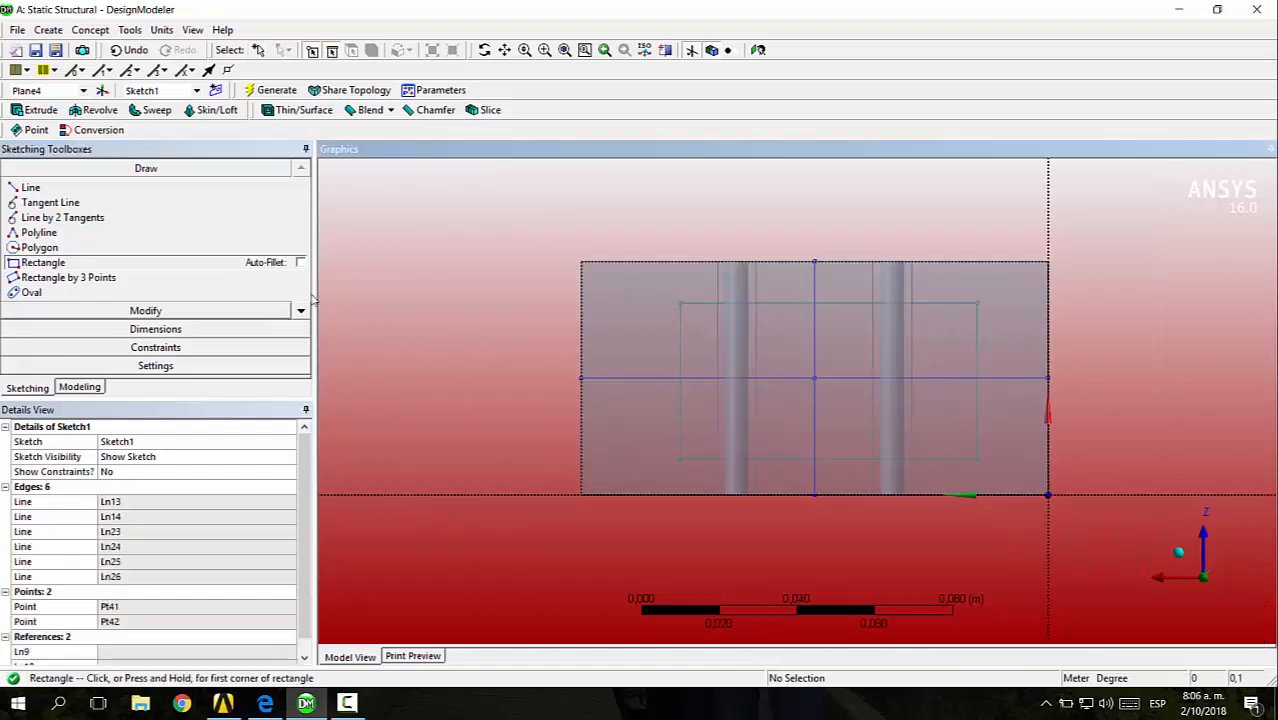
- Place two construction points just outside the rectangle, one beside its left edge and one above its upper edge
{"action": "scroll", "coordinate": [249, 258], "scroll_direction": "down", "scroll_amount": 3}
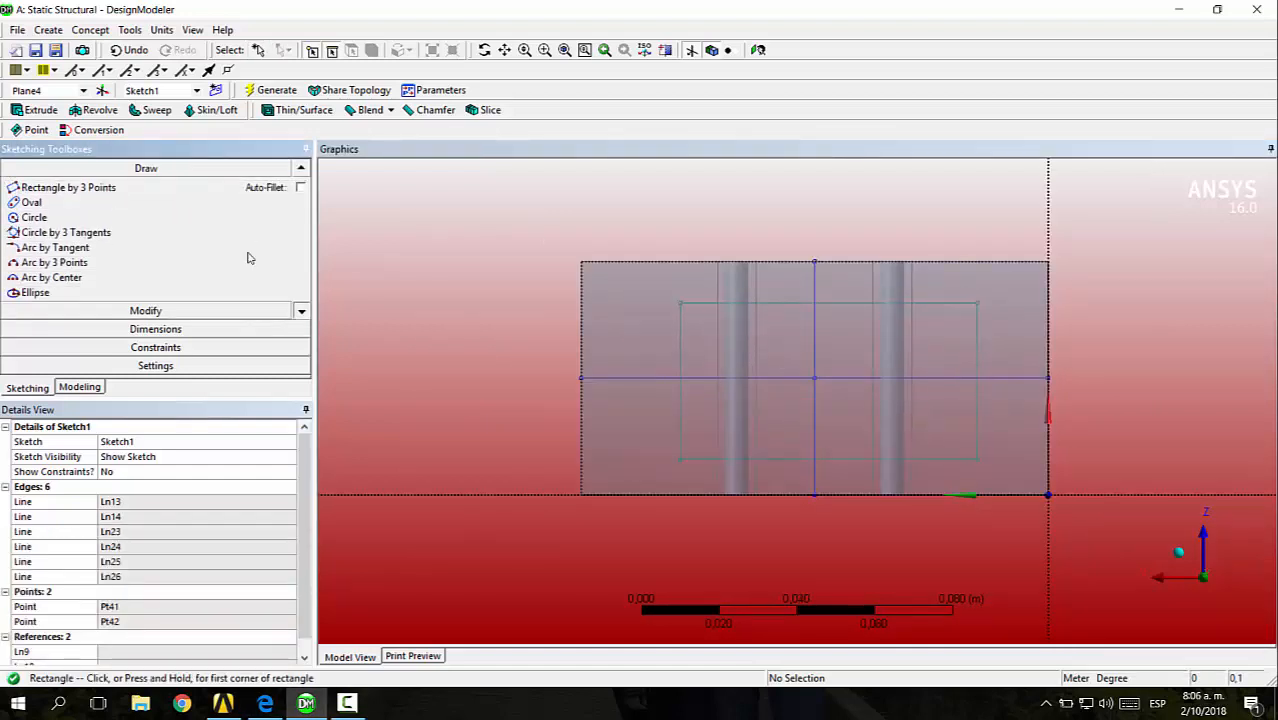
{"action": "scroll", "coordinate": [249, 258], "scroll_direction": "down", "scroll_amount": 2}
{"action": "left_click", "coordinate": [190, 278]}
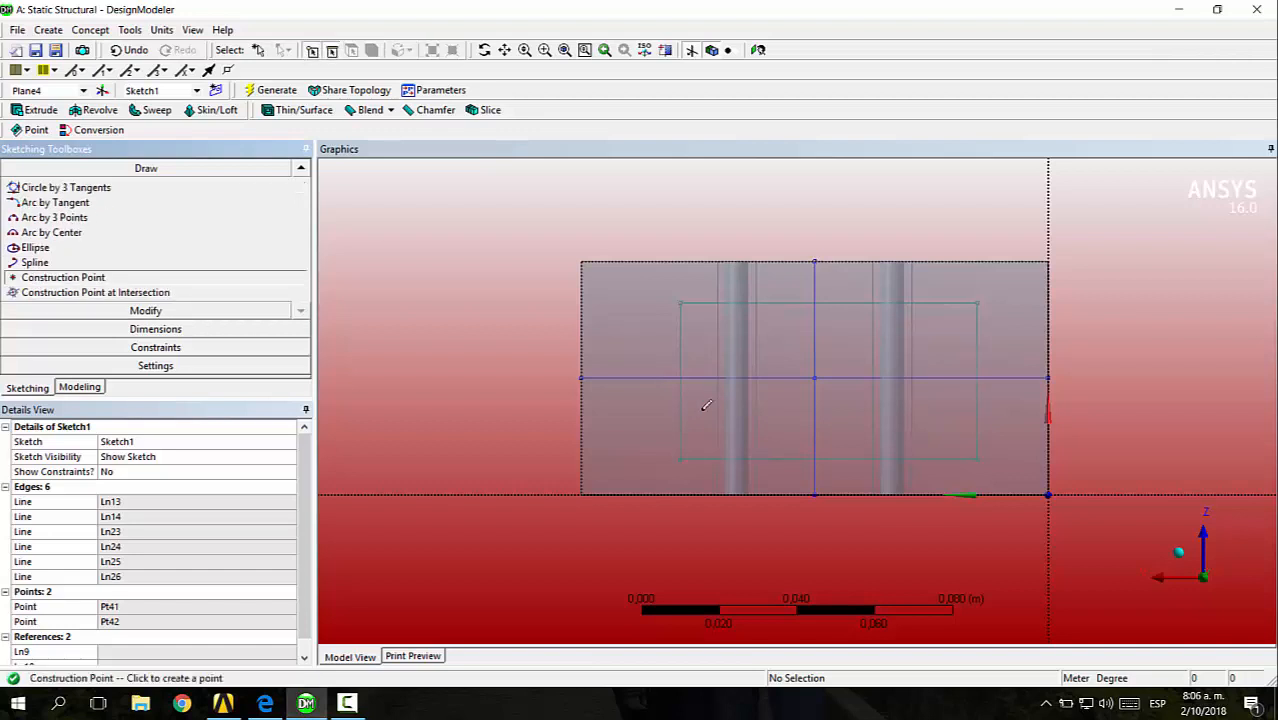
{"action": "left_click", "coordinate": [655, 407]}
{"action": "left_click", "coordinate": [857, 282]}
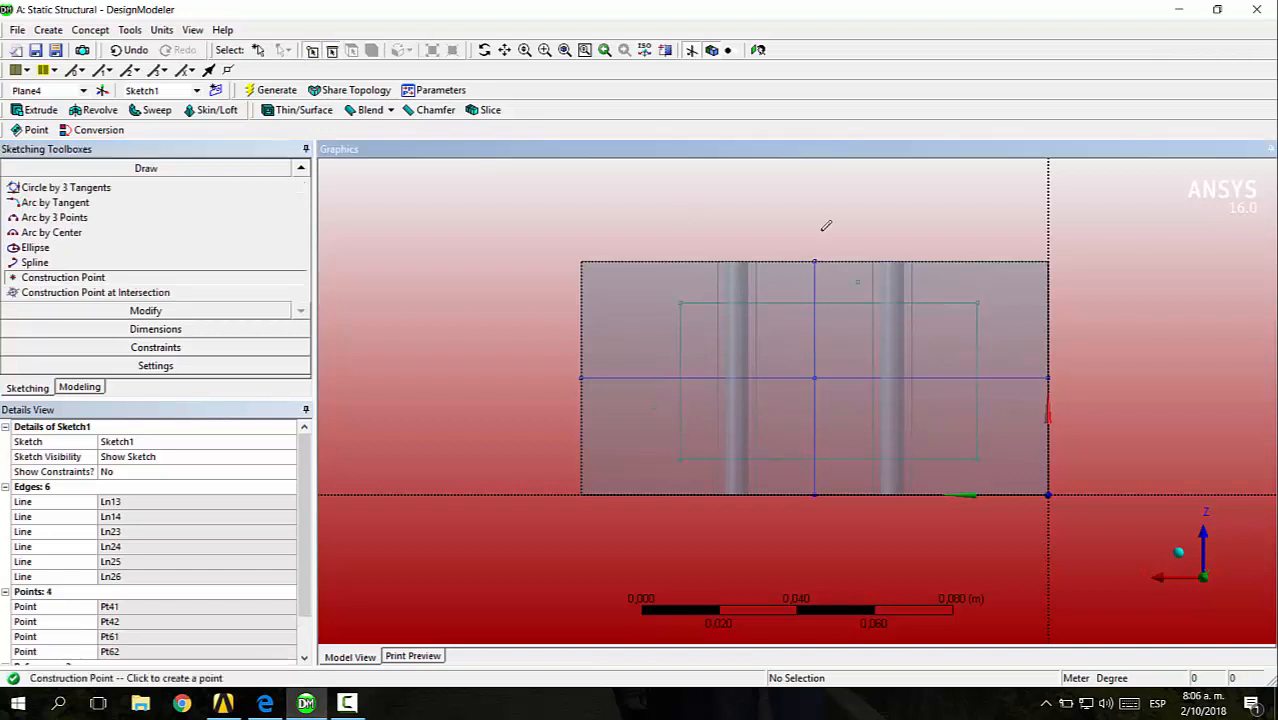
- Constrain the two construction points to the midpoints of the rectangle's upper and left edges
{"action": "left_click", "coordinate": [220, 347]}
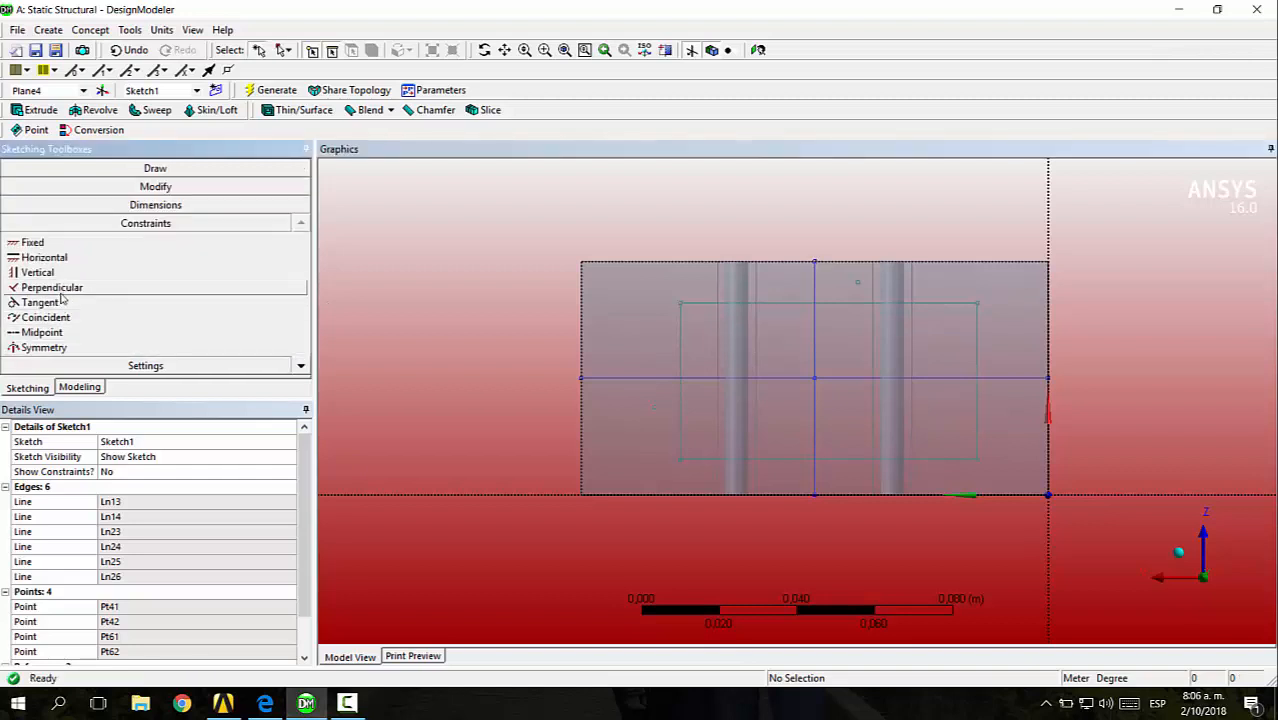
{"action": "left_click", "coordinate": [42, 332]}
{"action": "left_click", "coordinate": [860, 284]}
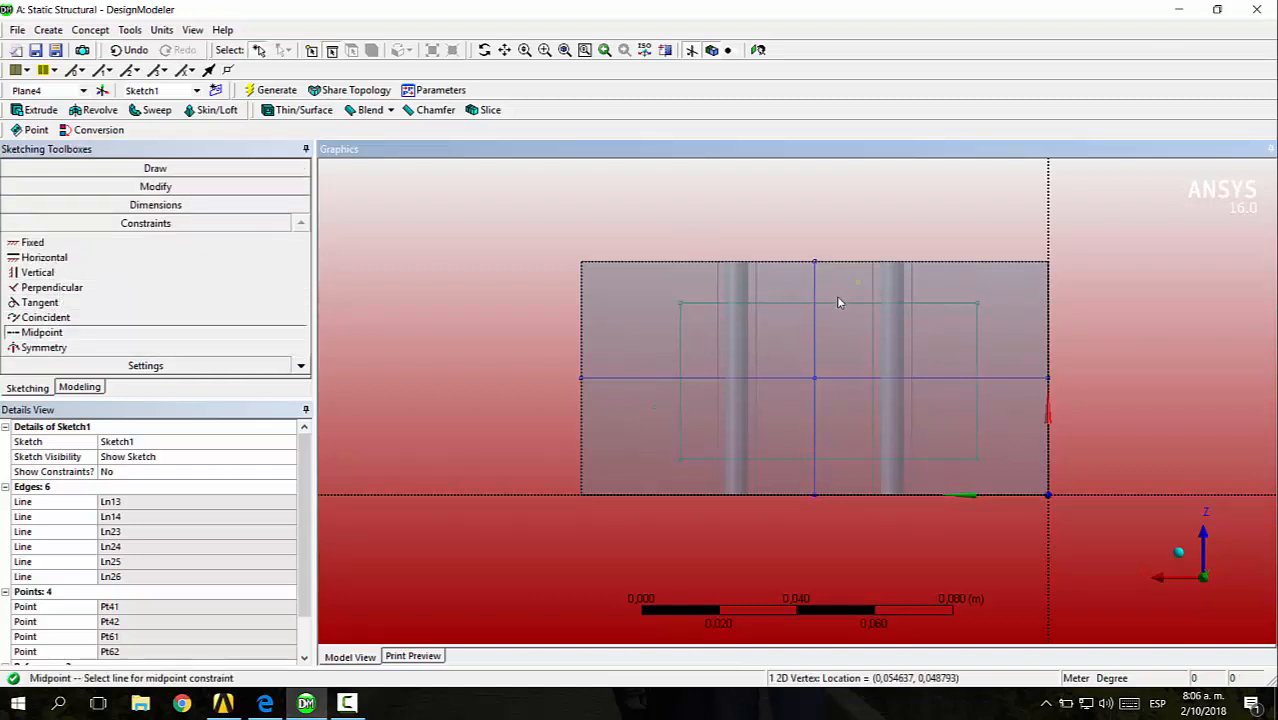
{"action": "left_click", "coordinate": [839, 302]}
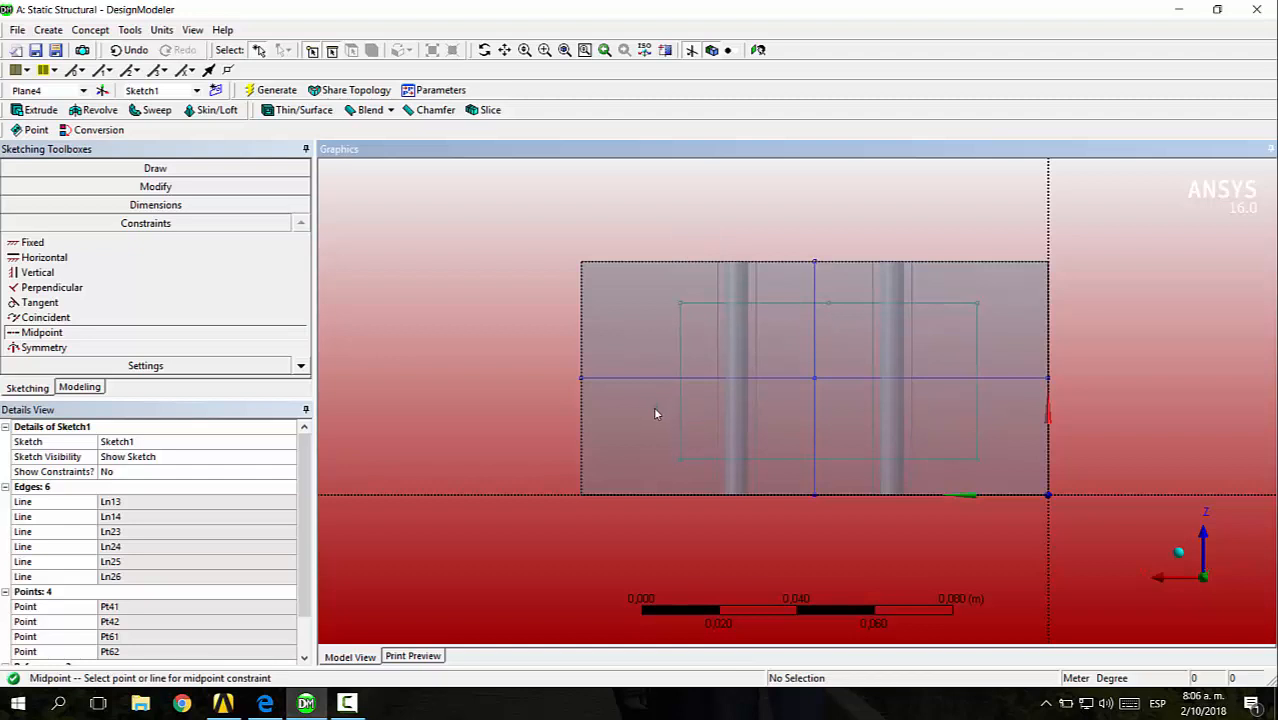
{"action": "left_click", "coordinate": [684, 370]}
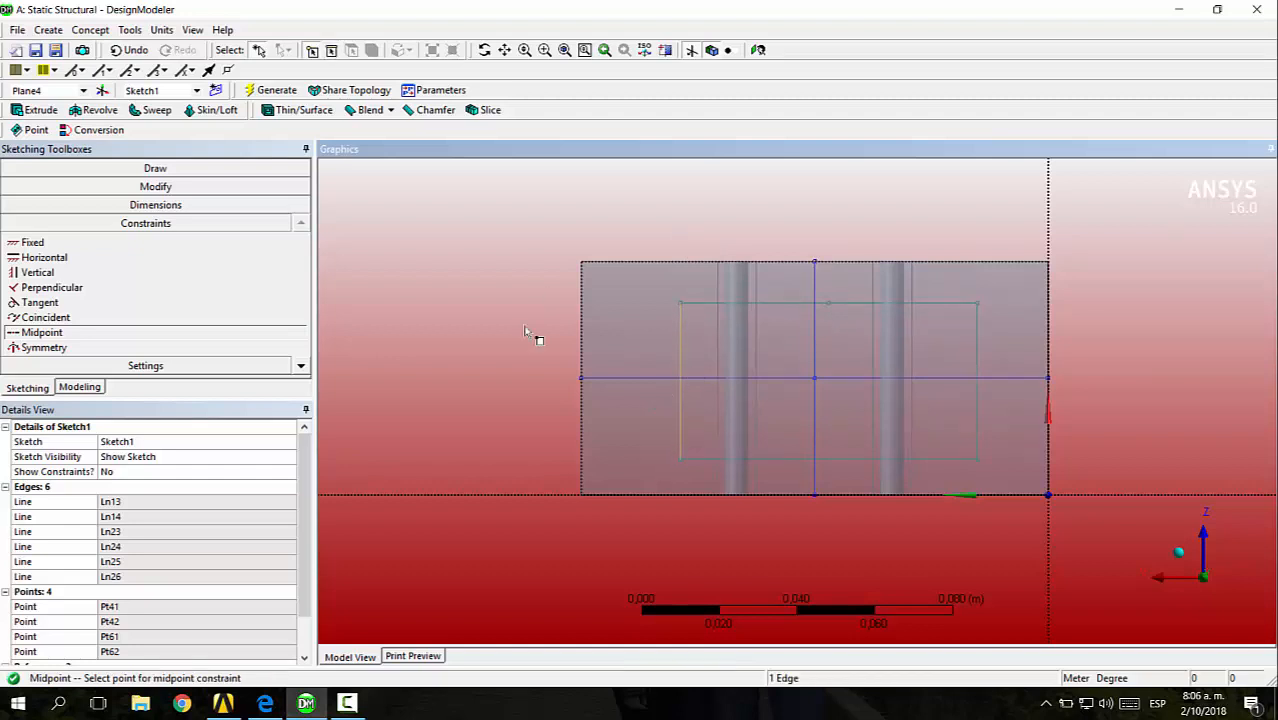
{"action": "left_click", "coordinate": [657, 408]}
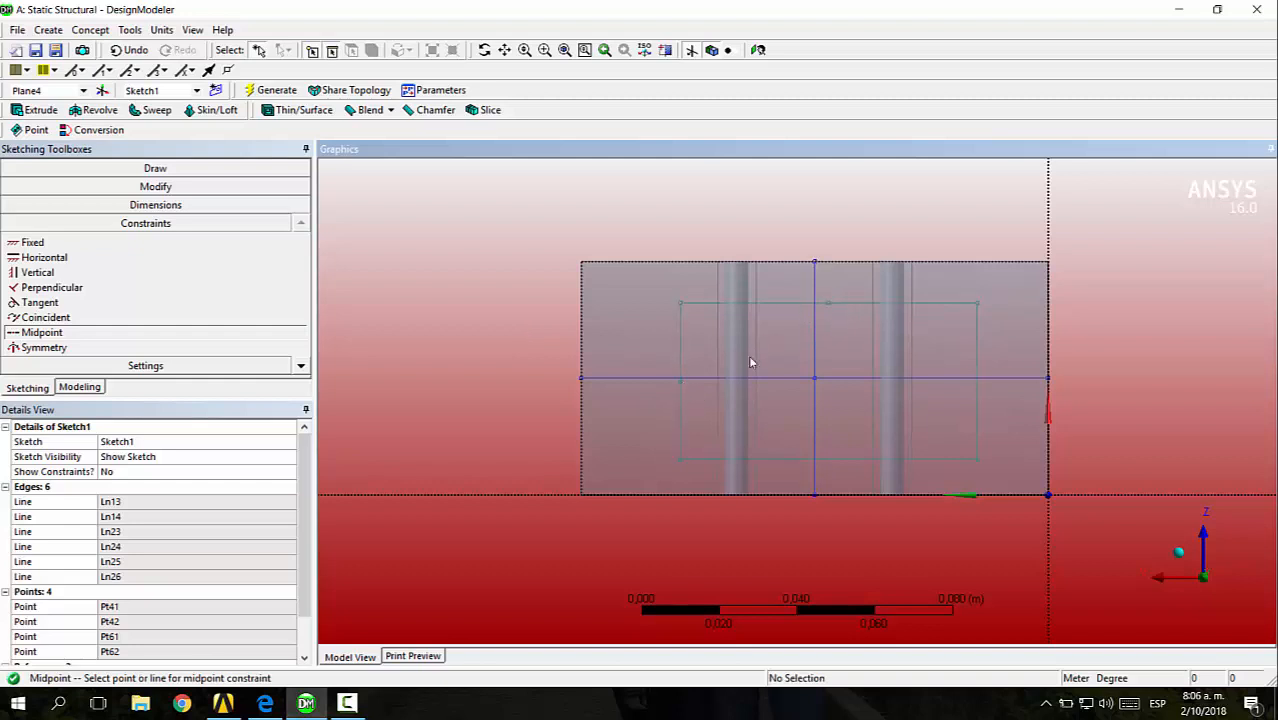
- Center the rectangle on the plate by making its two midpoint construction points coincident with the crossing lines
{"action": "left_click", "coordinate": [45, 317]}
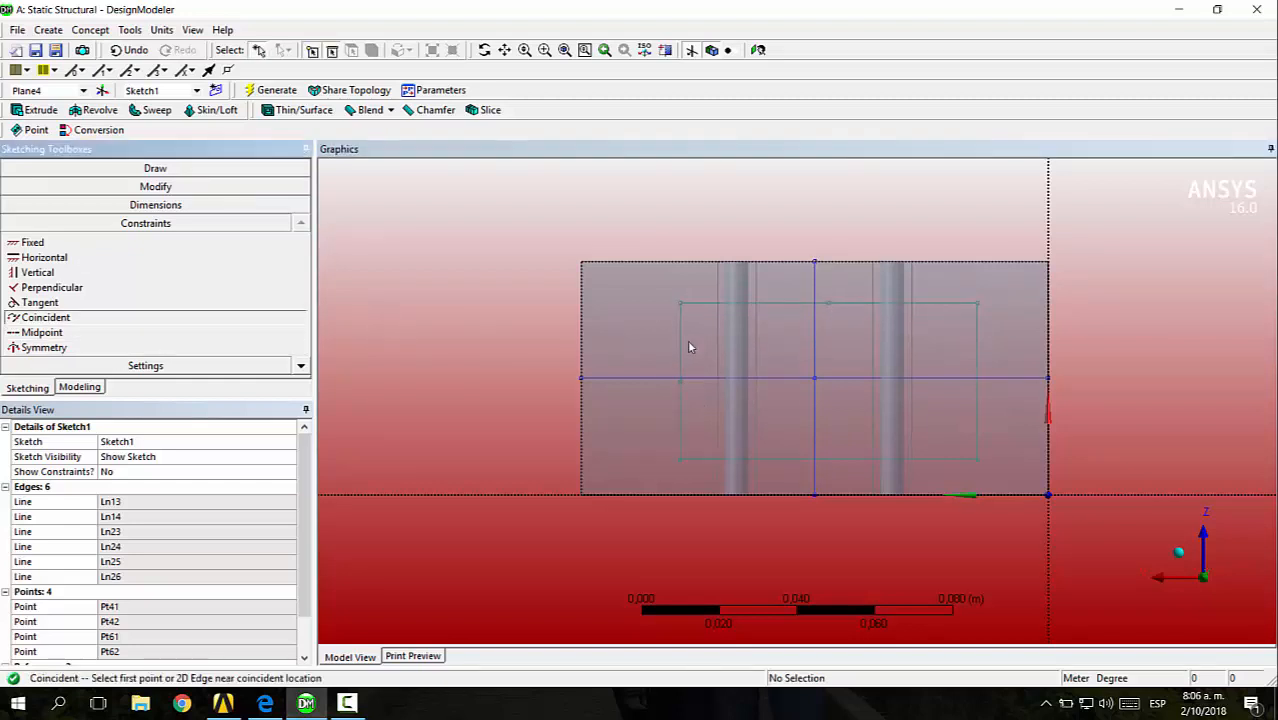
{"action": "left_click", "coordinate": [680, 382]}
{"action": "left_click", "coordinate": [668, 379]}
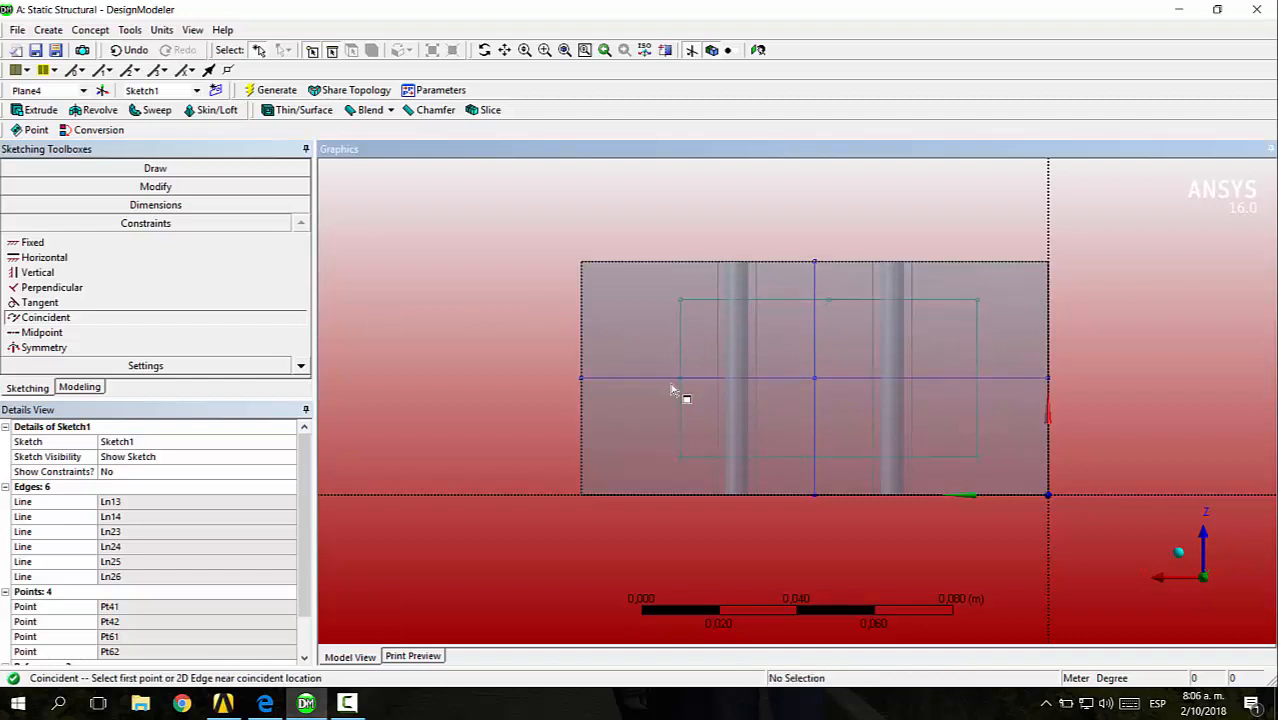
{"action": "left_click", "coordinate": [816, 308]}
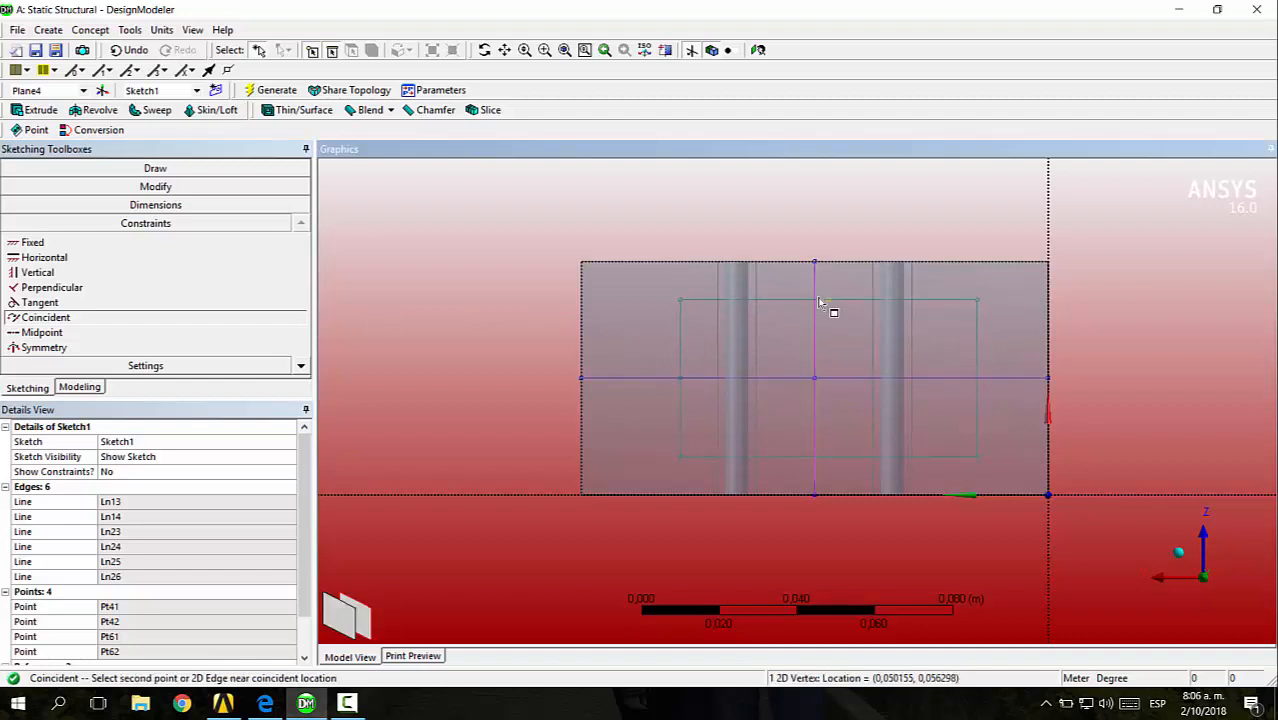
{"action": "left_click", "coordinate": [829, 300]}
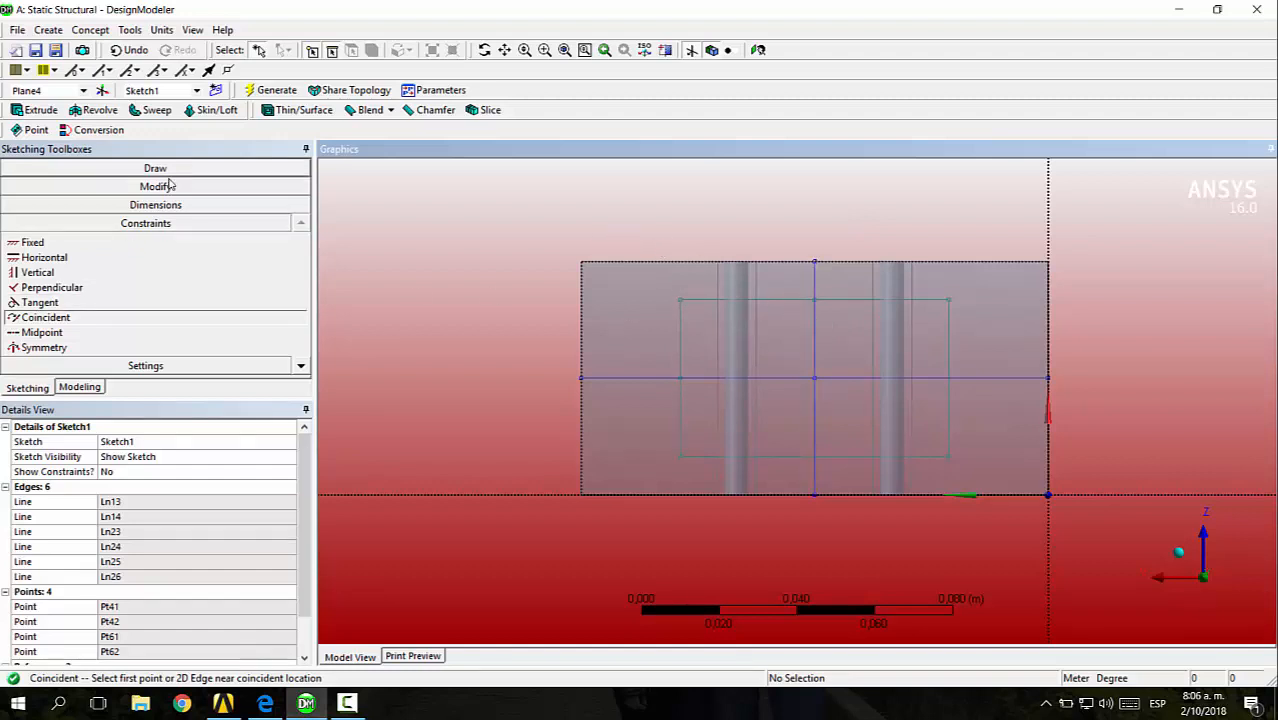
- Try to add a Horizontal dimension to the rectangle's long upper edge
{"action": "left_click", "coordinate": [140, 204]}
{"action": "left_click", "coordinate": [44, 239]}
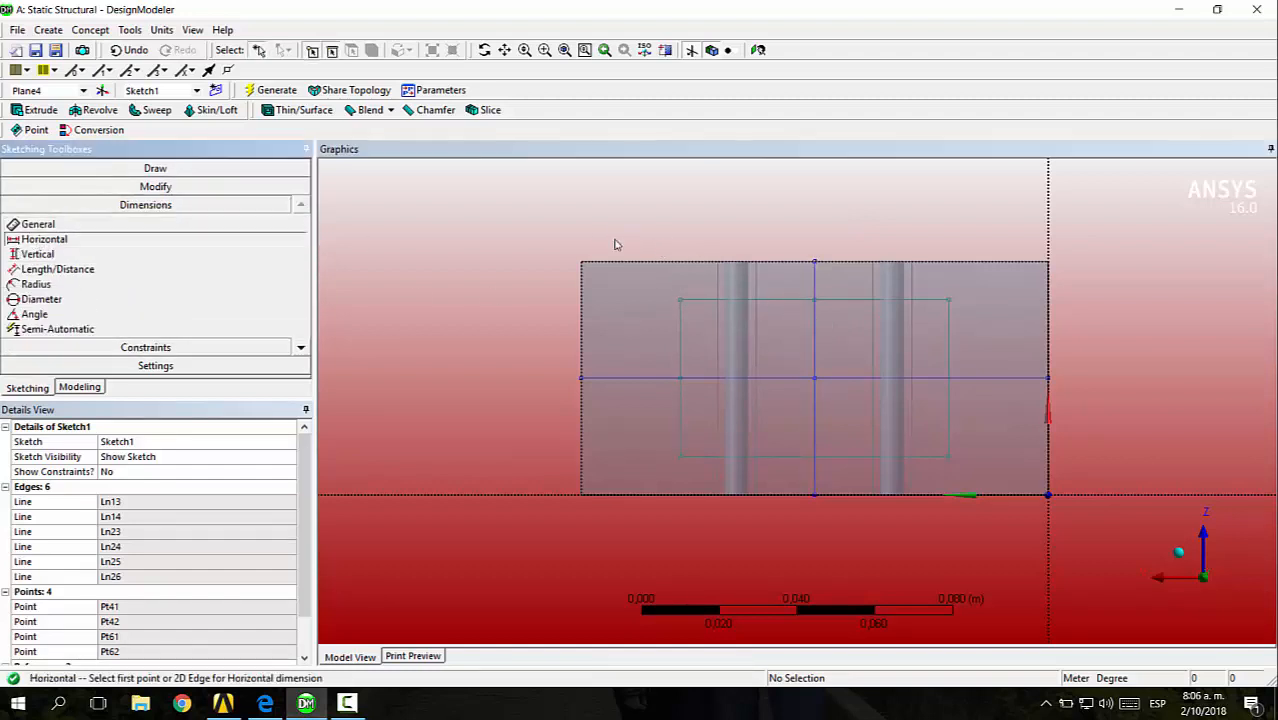
{"action": "left_click", "coordinate": [681, 300]}
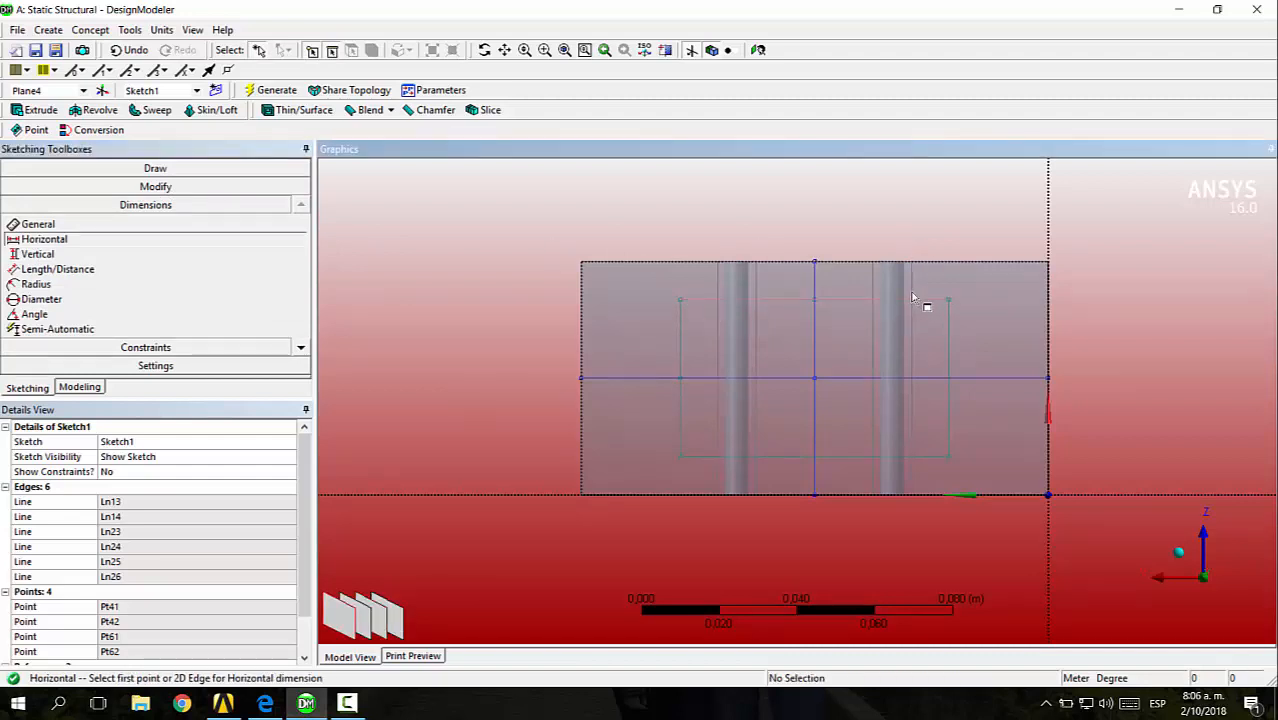
{"action": "left_click", "coordinate": [912, 298]}
{"action": "left_click", "coordinate": [948, 301]}
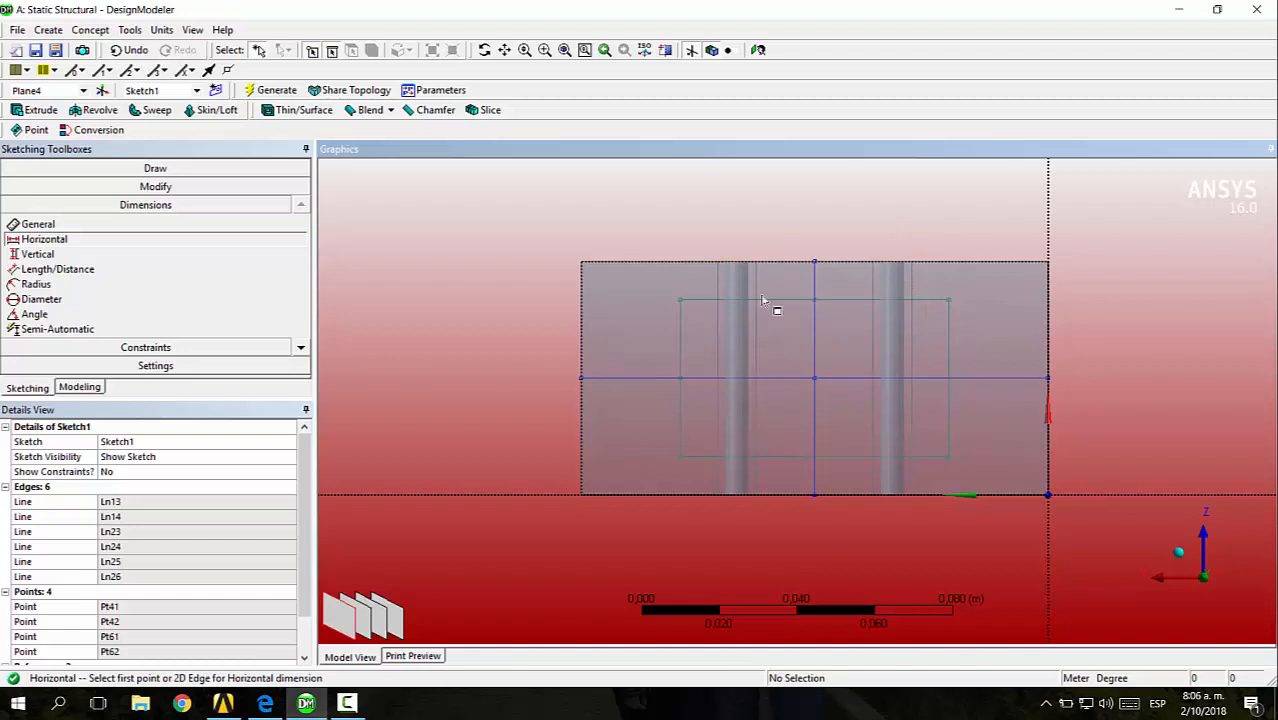
{"action": "left_click", "coordinate": [688, 301]}
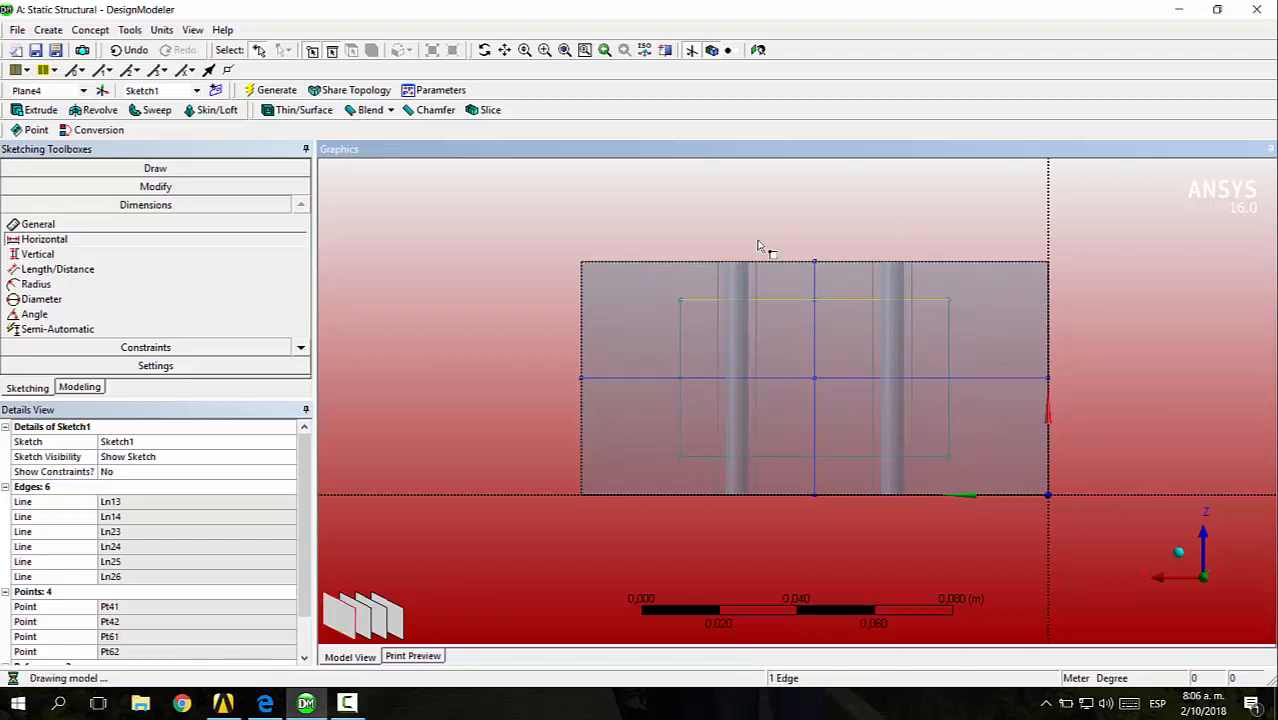
- Dimension the rectangle's long side between its two upper corners with a Vertical dimension placed above the plate
{"action": "left_click", "coordinate": [30, 254]}
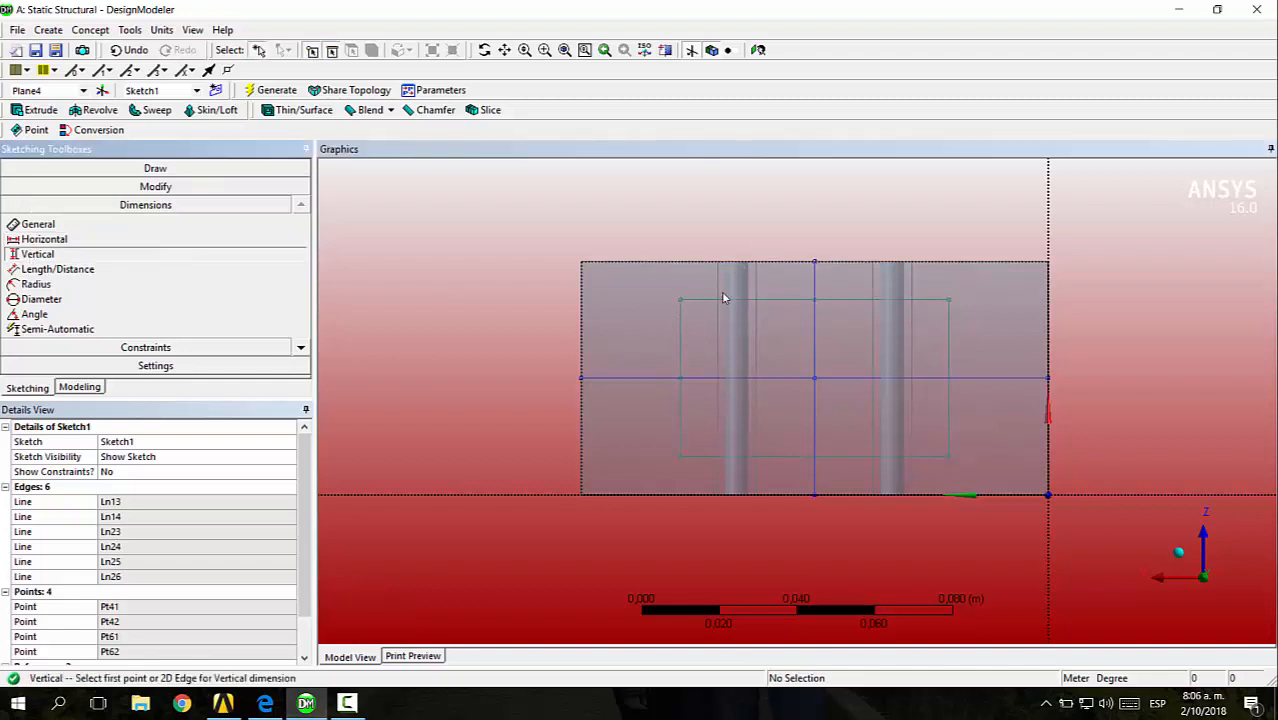
{"action": "left_click", "coordinate": [686, 304]}
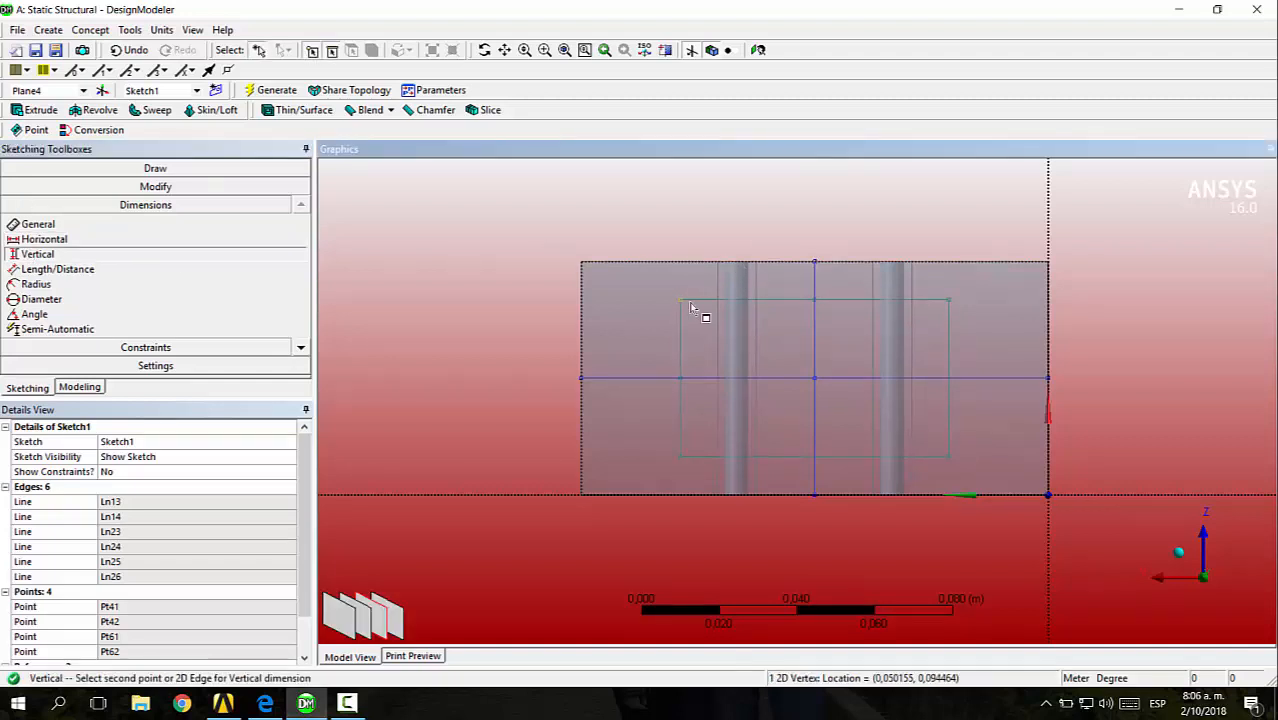
{"action": "left_click", "coordinate": [948, 301]}
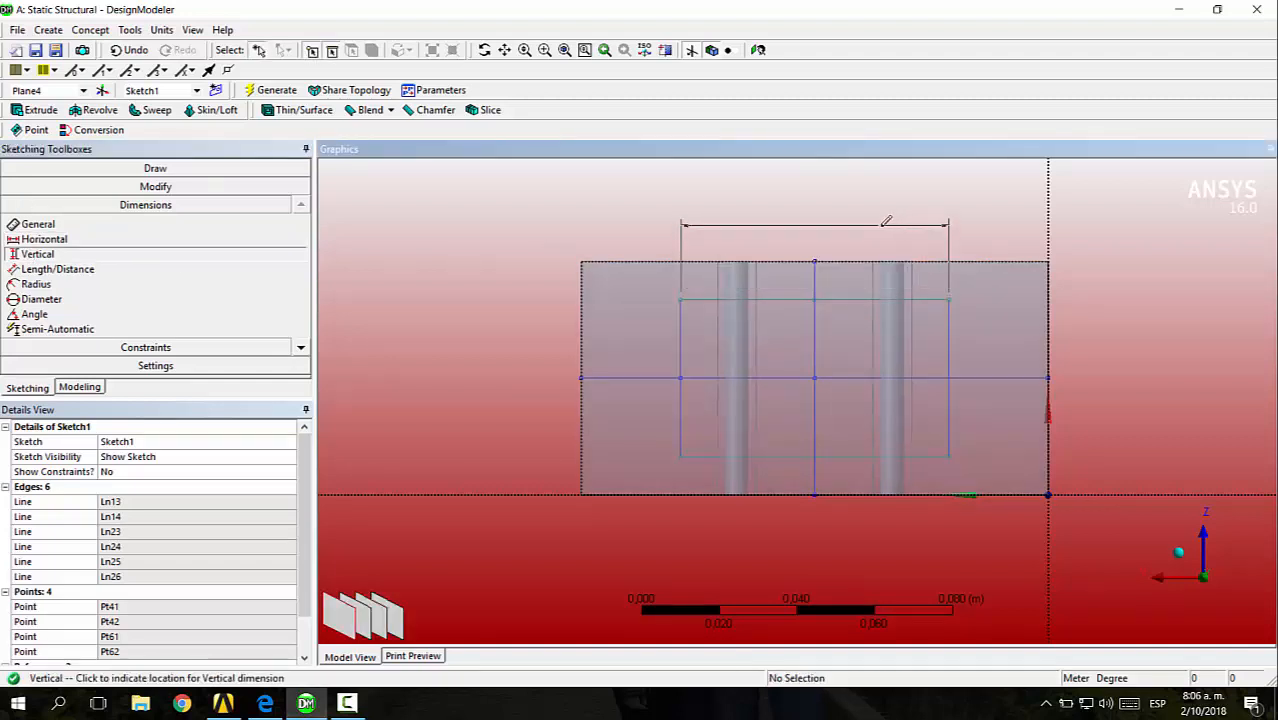
{"action": "left_click", "coordinate": [842, 200]}
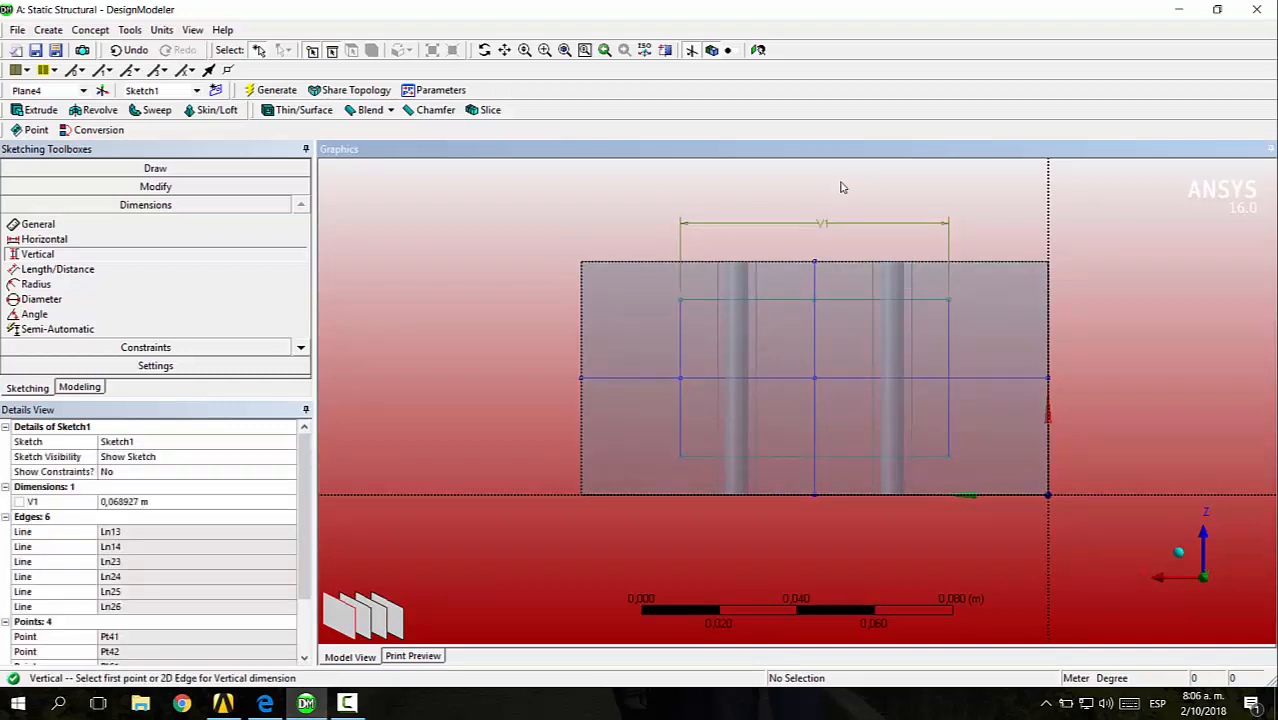
- Dimension the rectangle's short side between its two left corners with a Horizontal dimension placed beside it
{"action": "left_click", "coordinate": [44, 239]}
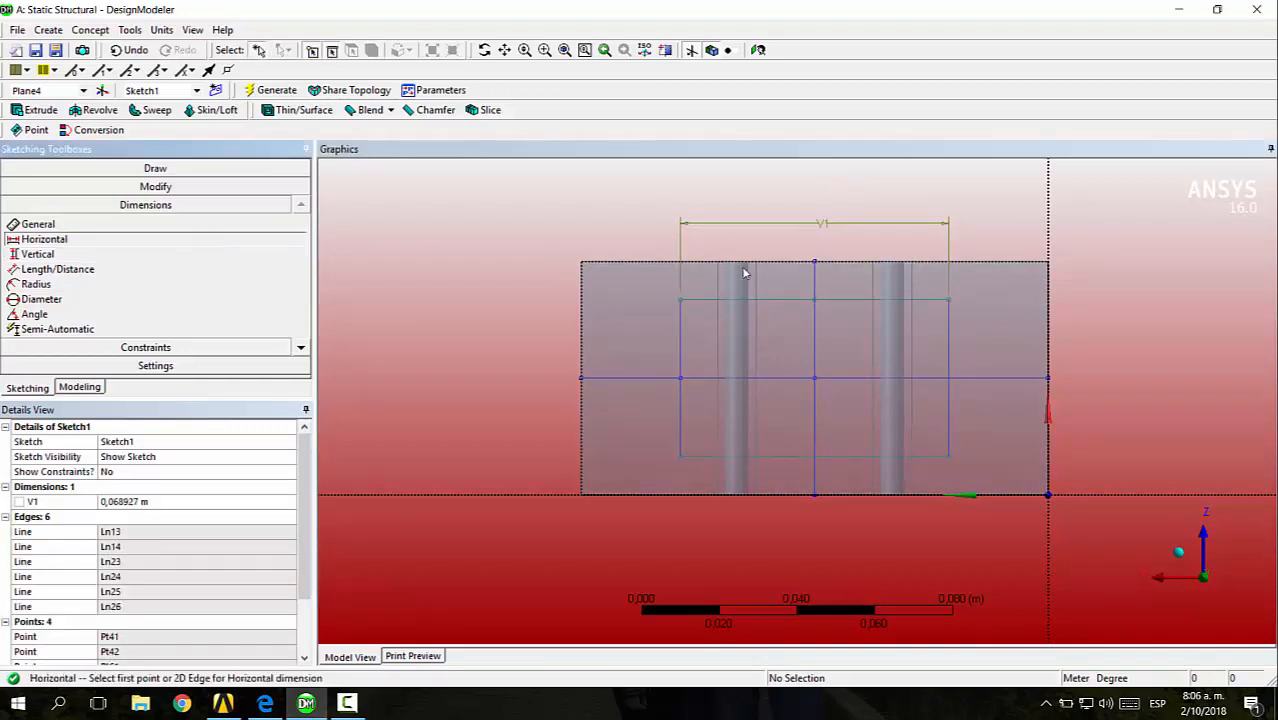
{"action": "left_click", "coordinate": [681, 301]}
{"action": "left_click", "coordinate": [682, 458]}
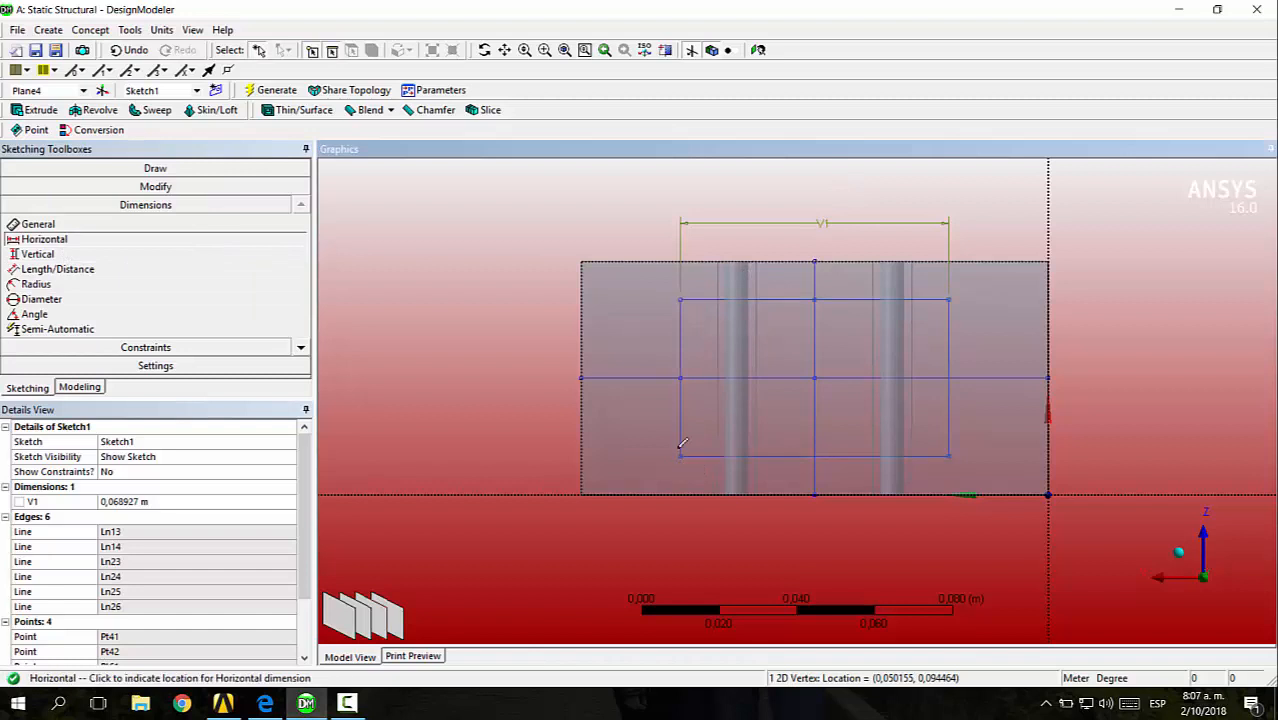
{"action": "left_click", "coordinate": [641, 357]}
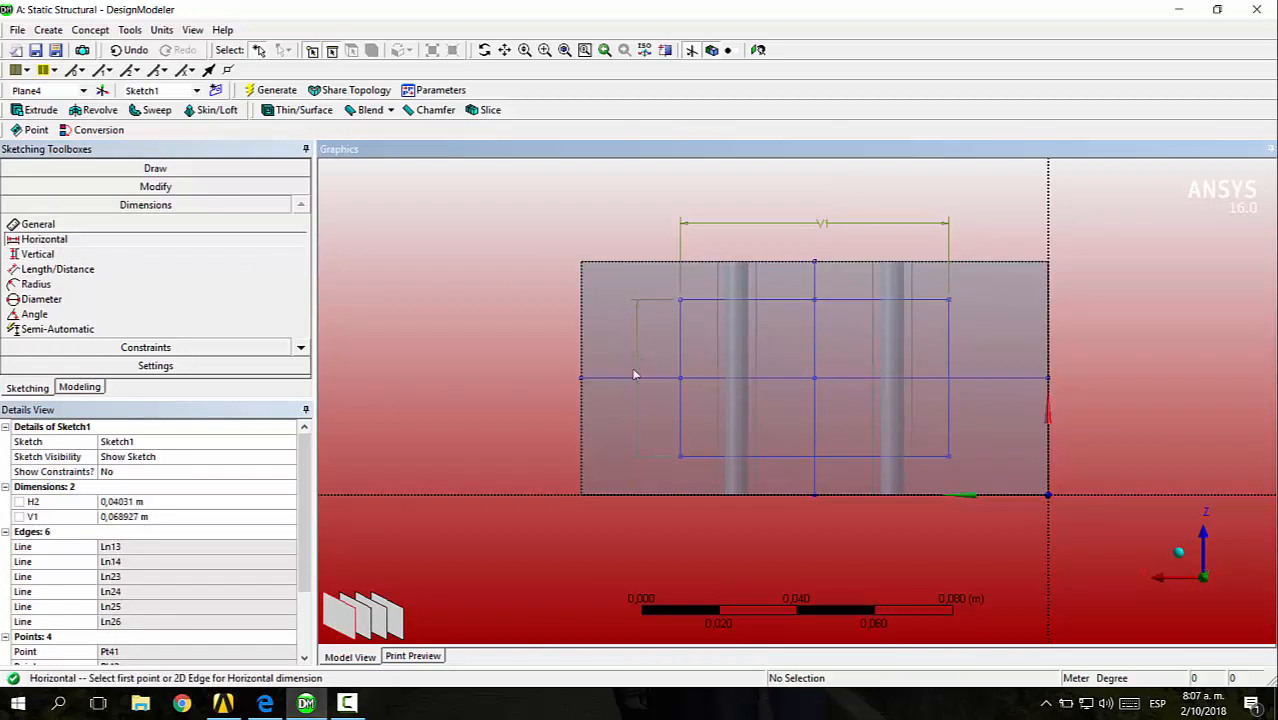
- Look up the rectangle's two required dimension values on the face split slide of Practica #10.pdf in the browser
{"action": "left_click", "coordinate": [124, 516]}
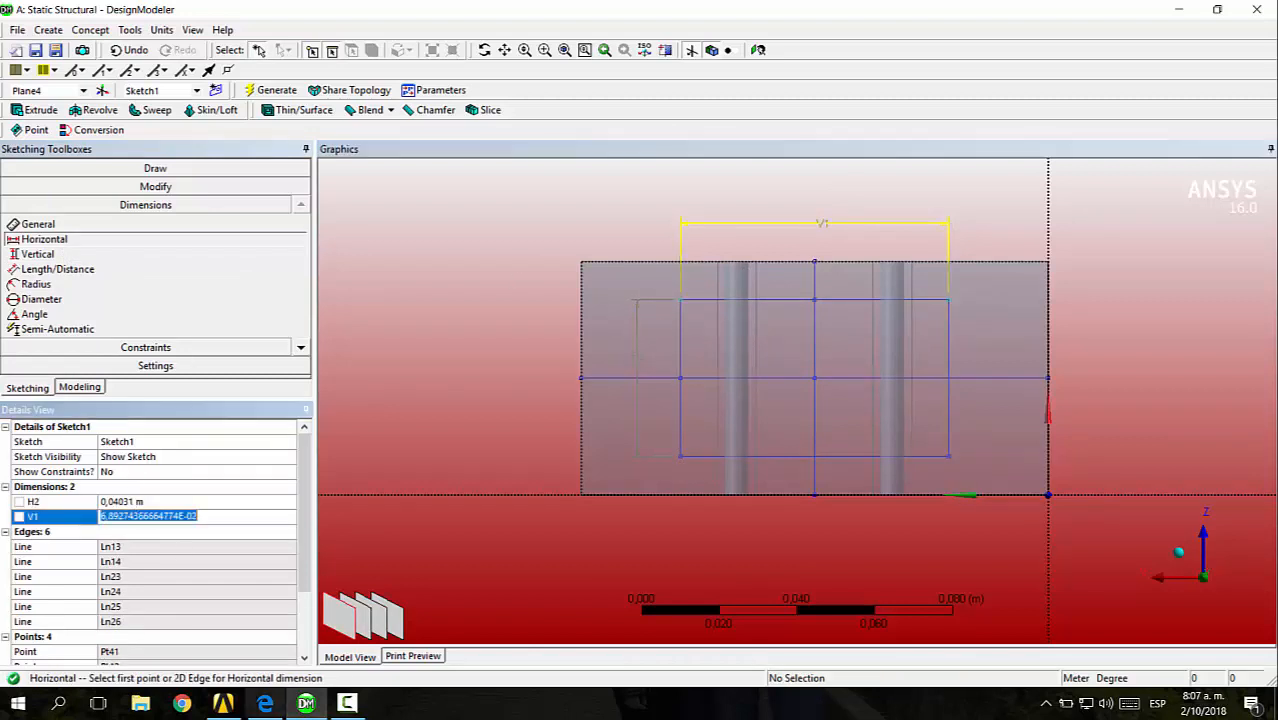
{"action": "key", "text": "ctrl+v"}
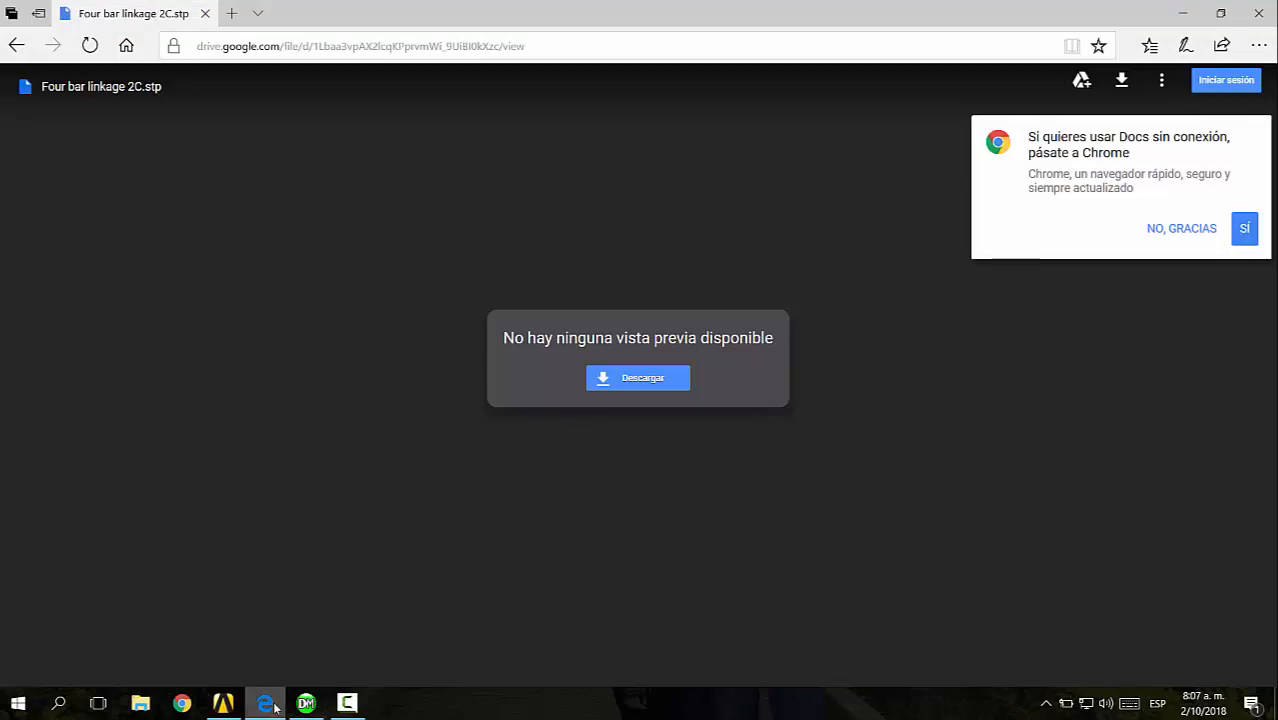
{"action": "left_click", "coordinate": [16, 45]}
{"action": "scroll", "coordinate": [742, 268], "scroll_direction": "down", "scroll_amount": 5}
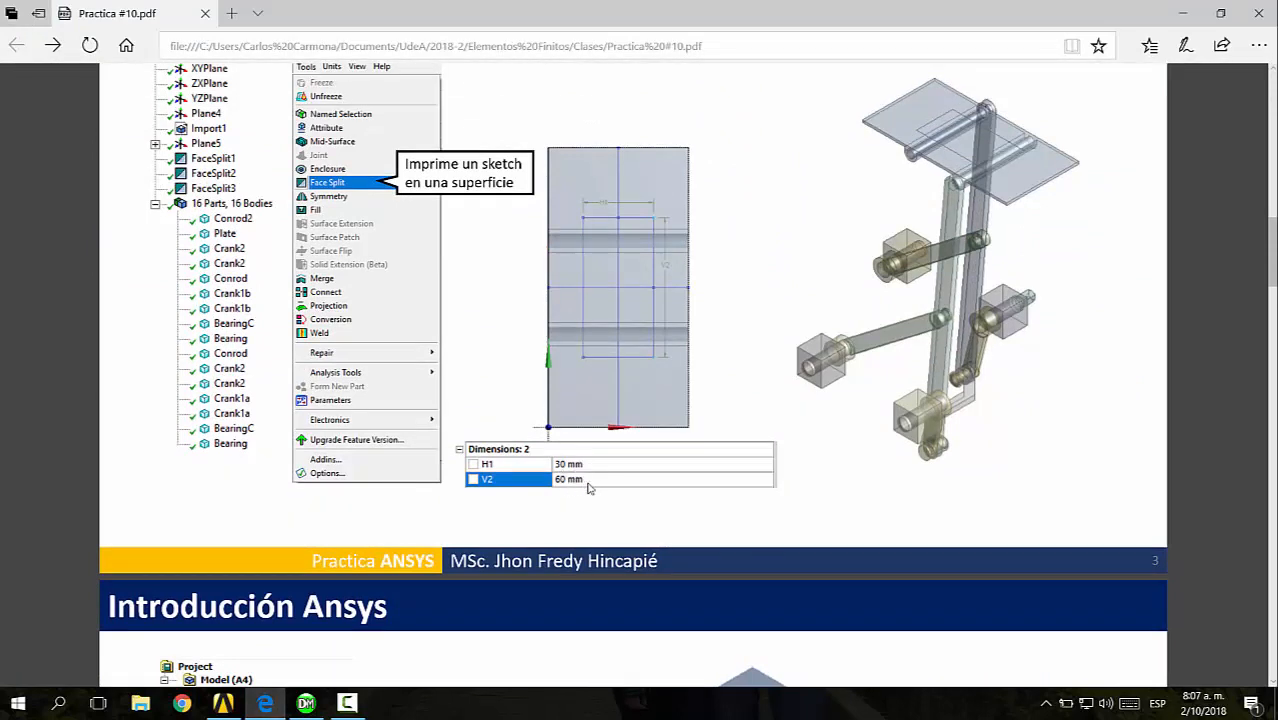
{"action": "key", "text": "alt+Tab"}
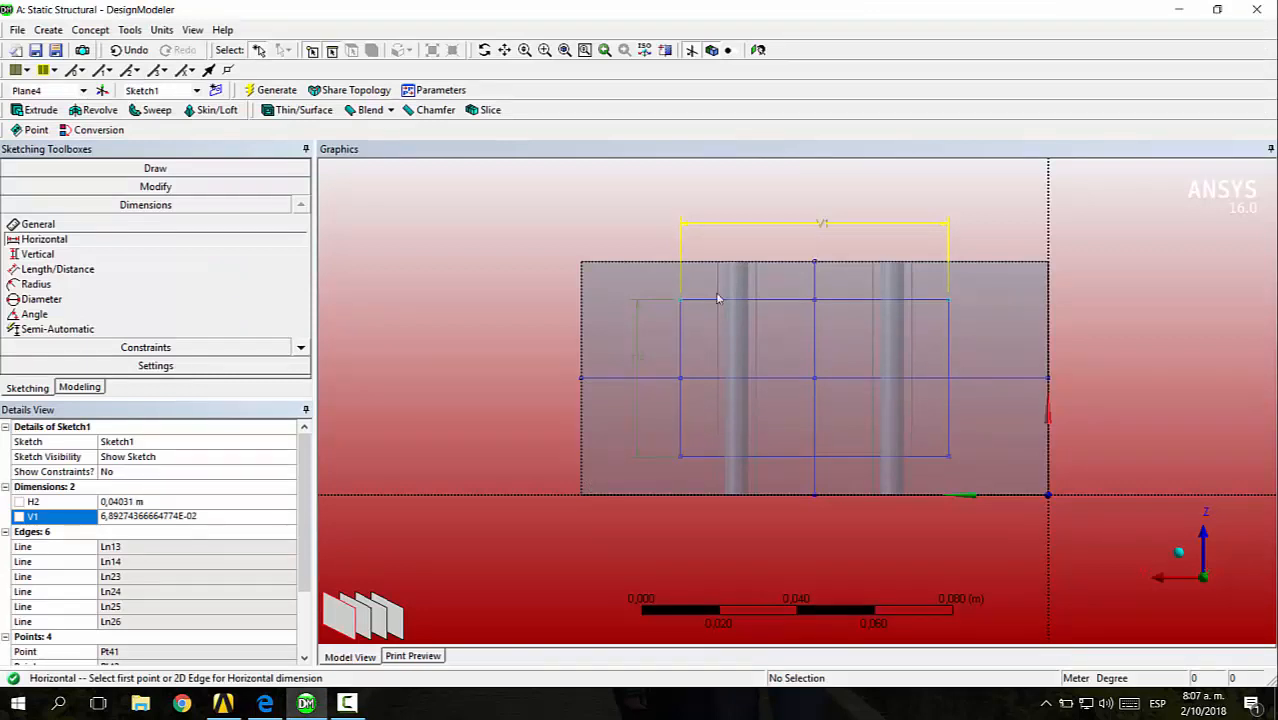
- Set the rectangle's short side to 30 m and its long side to 60 m
{"action": "left_click", "coordinate": [120, 502]}
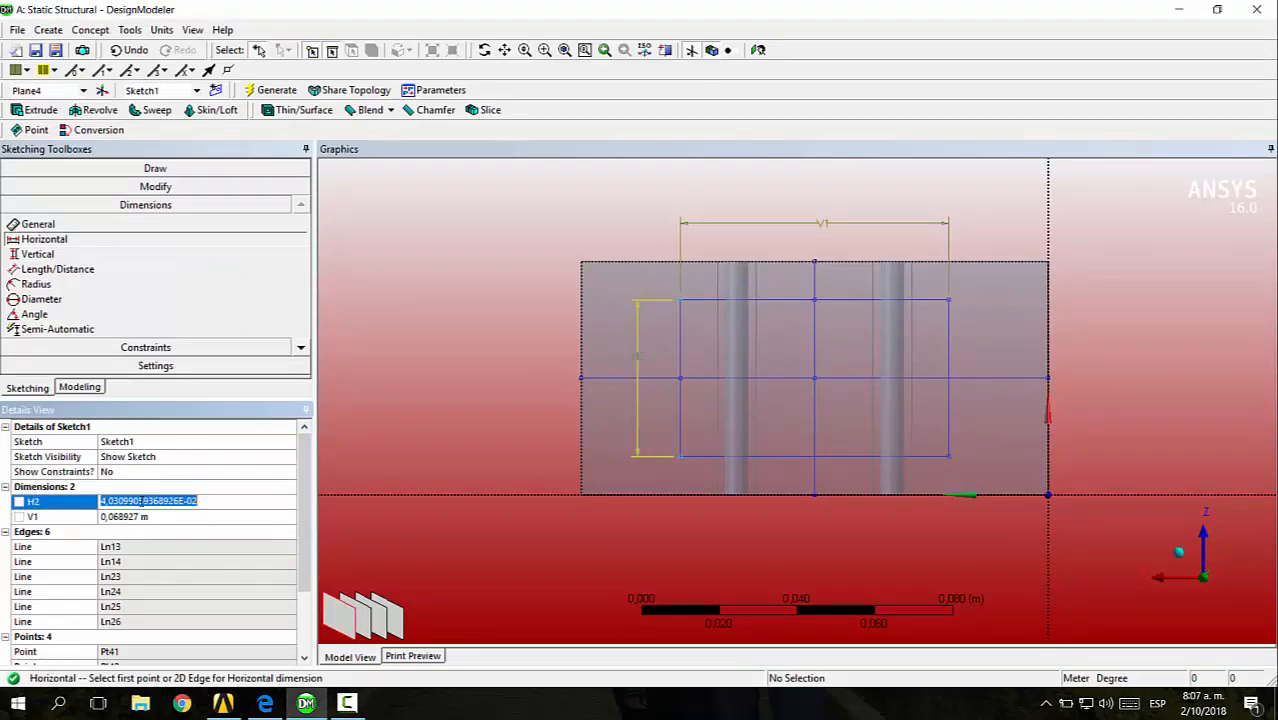
{"action": "type", "text": "30"}
{"action": "left_click", "coordinate": [160, 517]}
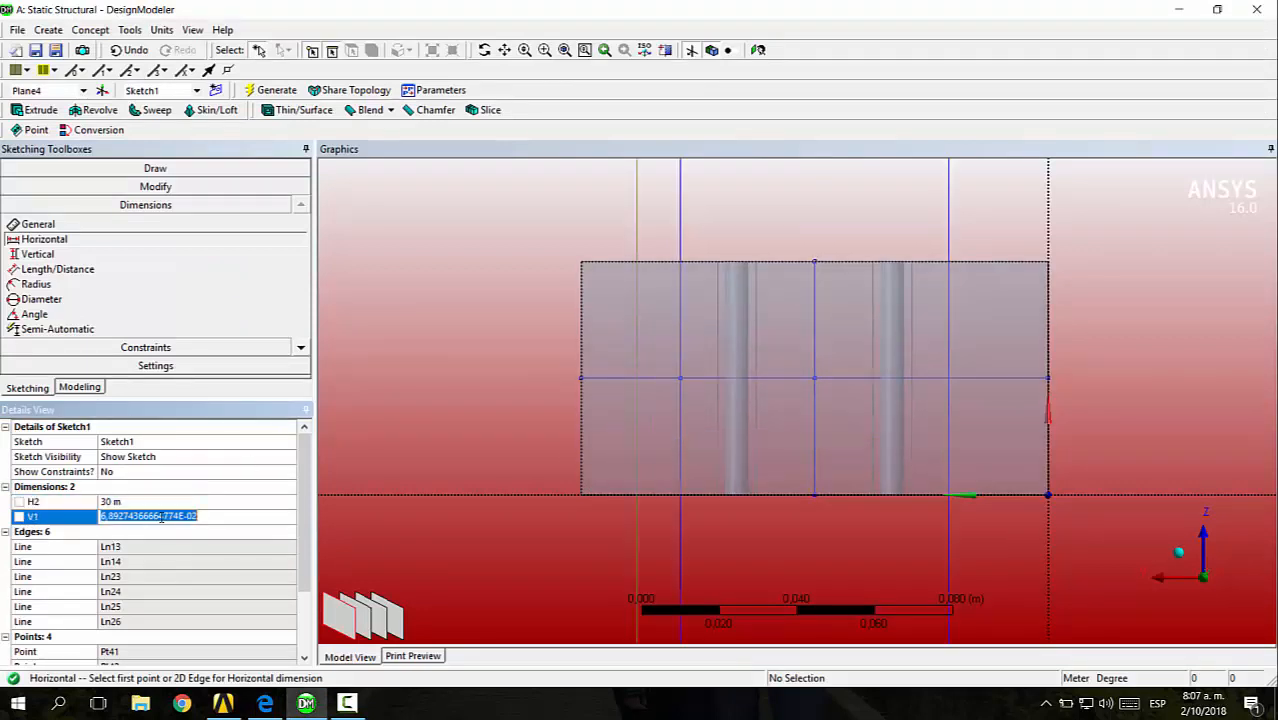
{"action": "type", "text": "60"}
{"action": "left_click", "coordinate": [185, 502]}
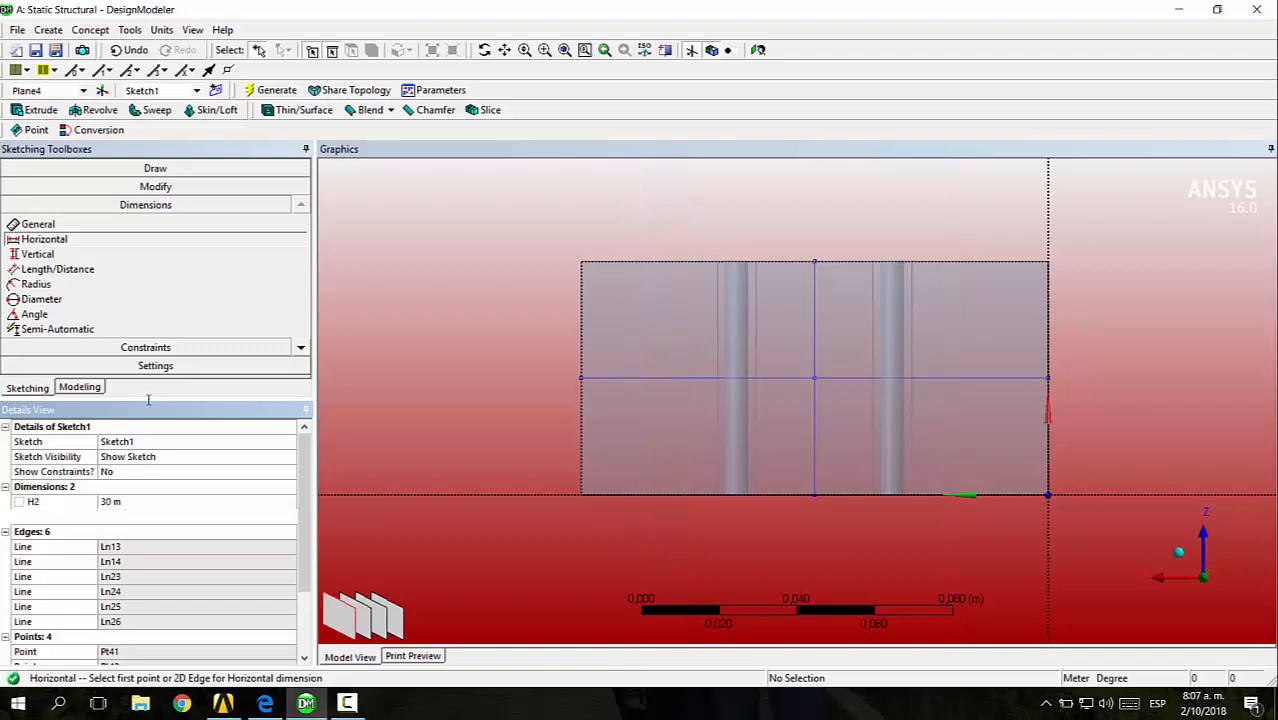
- Switch the units to millimetres and set the rectangle's short side to 30 mm and its long side to 60 mm
{"action": "left_click", "coordinate": [160, 30]}
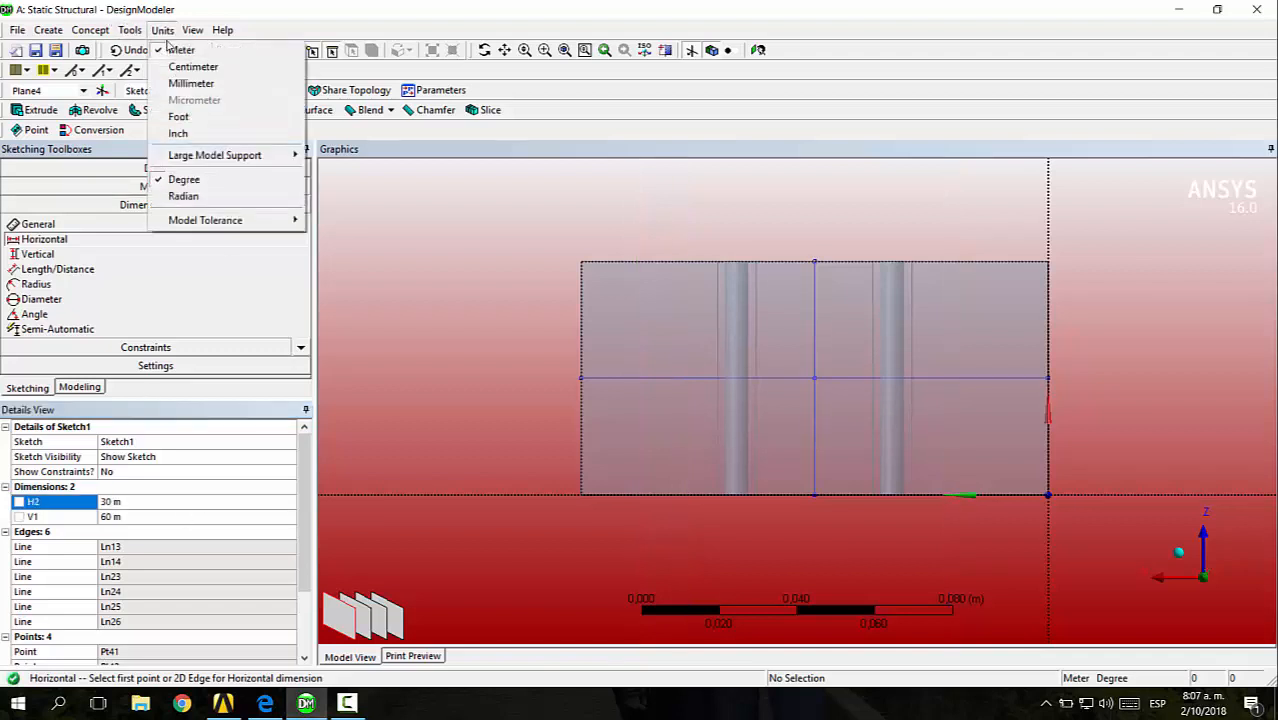
{"action": "left_click", "coordinate": [190, 83]}
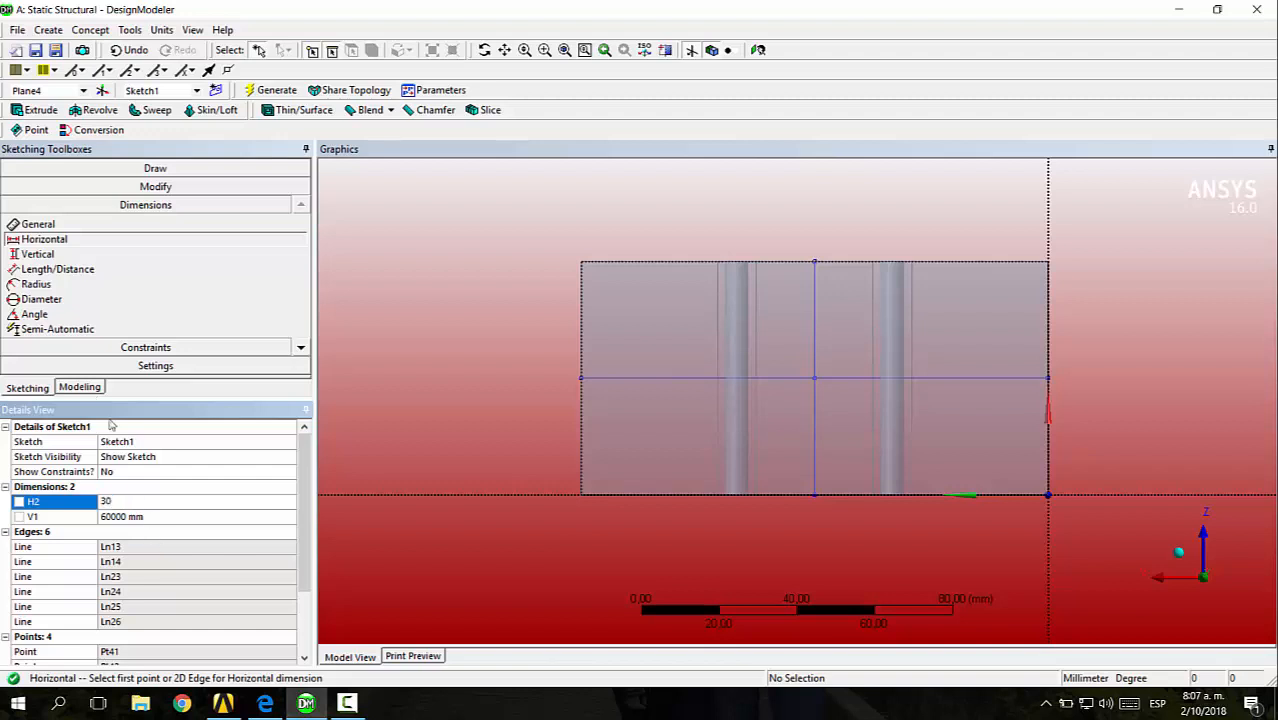
{"action": "left_click", "coordinate": [138, 516]}
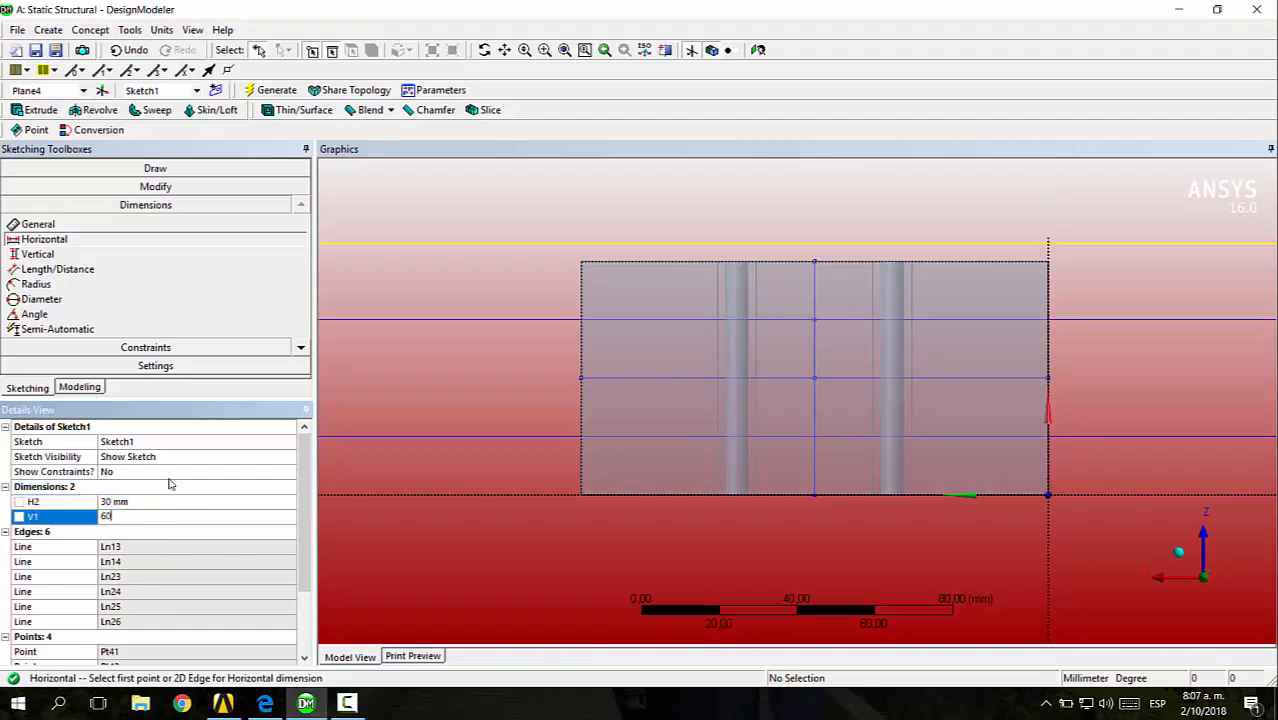
{"action": "left_click", "coordinate": [172, 502]}
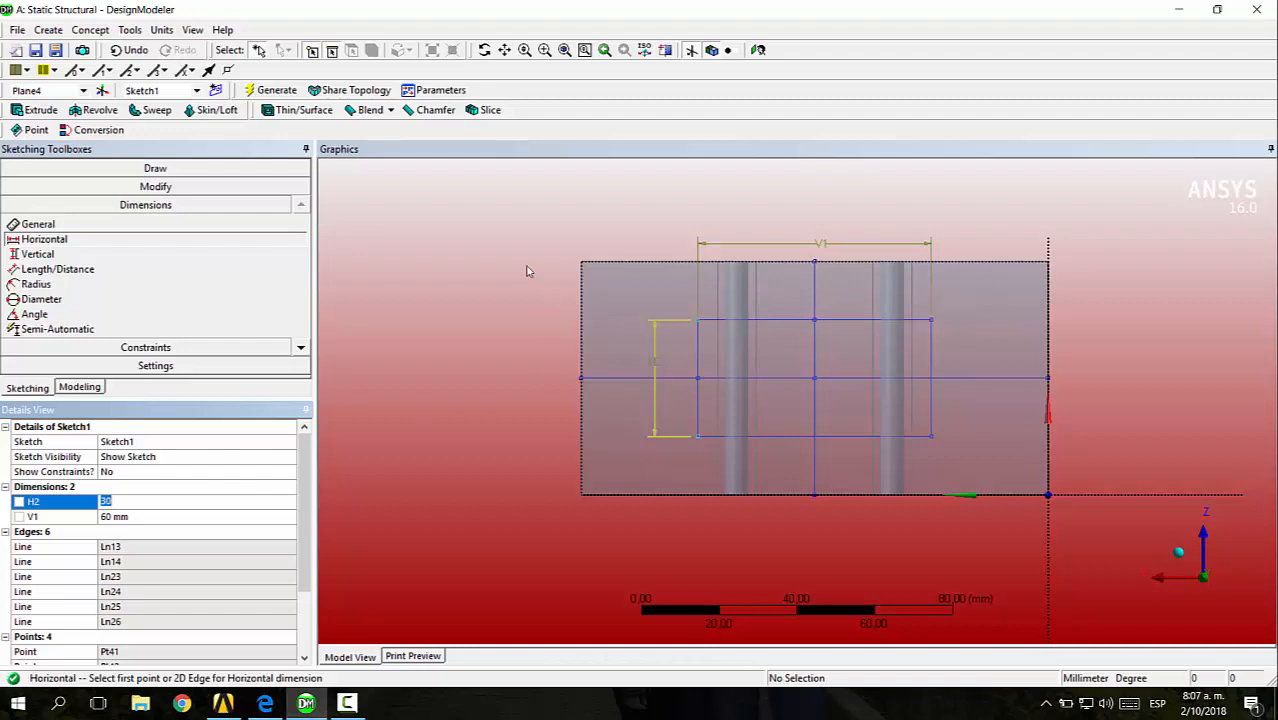
{"action": "left_click", "coordinate": [422, 218]}
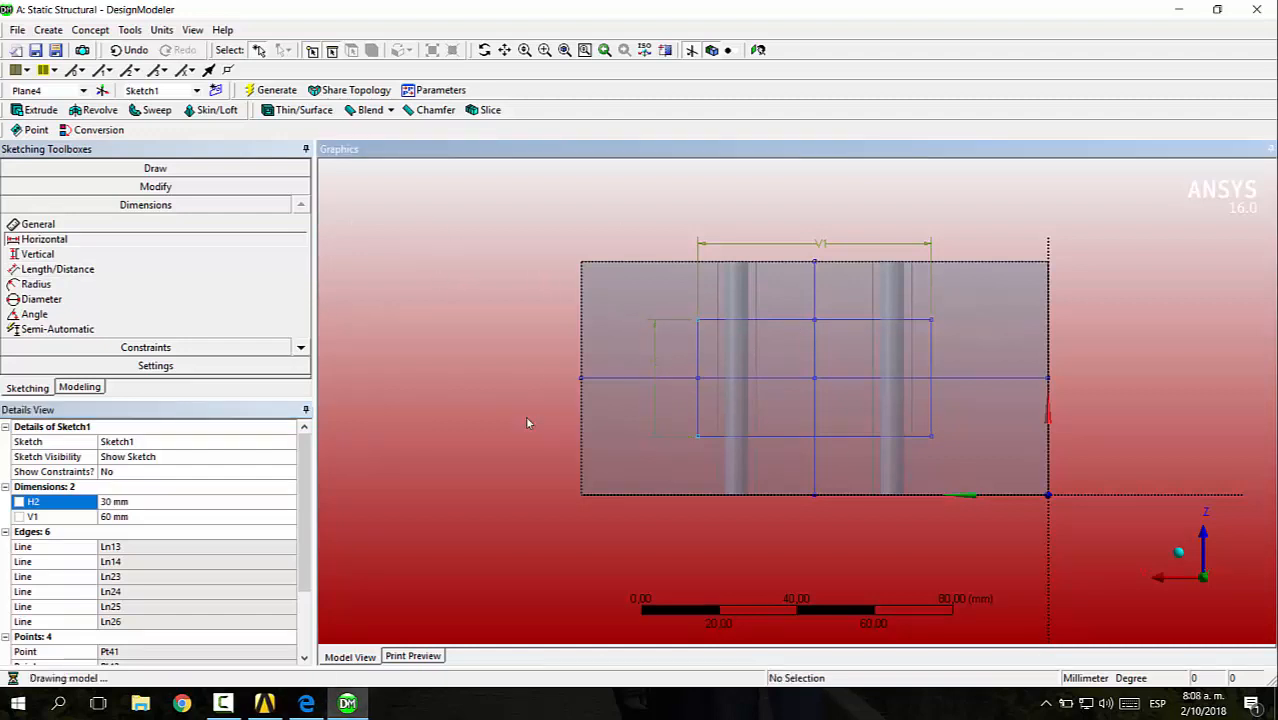
- Leave sketching and start a Face Split by points and edges with the plate's top face as the target
{"action": "left_click", "coordinate": [88, 388]}
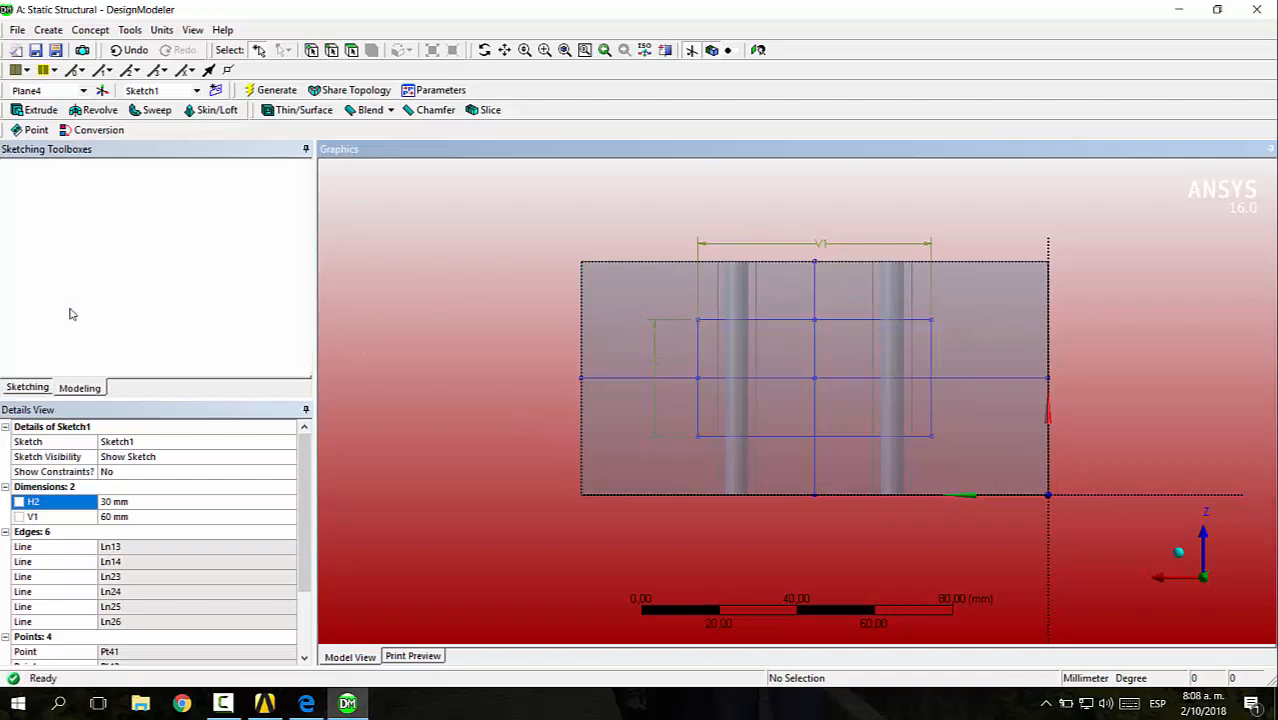
{"action": "middle_click_drag", "start_coordinate": [467, 365], "coordinate": [672, 372]}
{"action": "left_click", "coordinate": [1178, 550]}
{"action": "left_click", "coordinate": [1179, 554]}
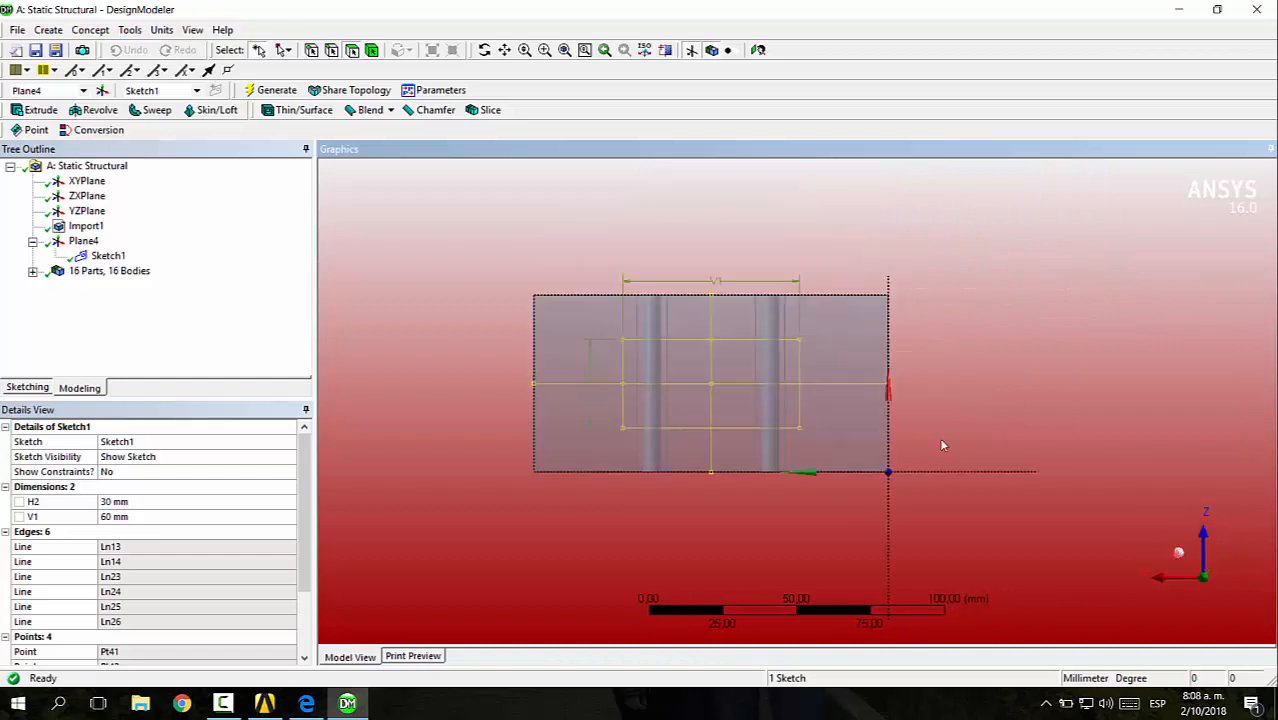
{"action": "right_click_drag", "start_coordinate": [788, 305], "coordinate": [968, 472]}
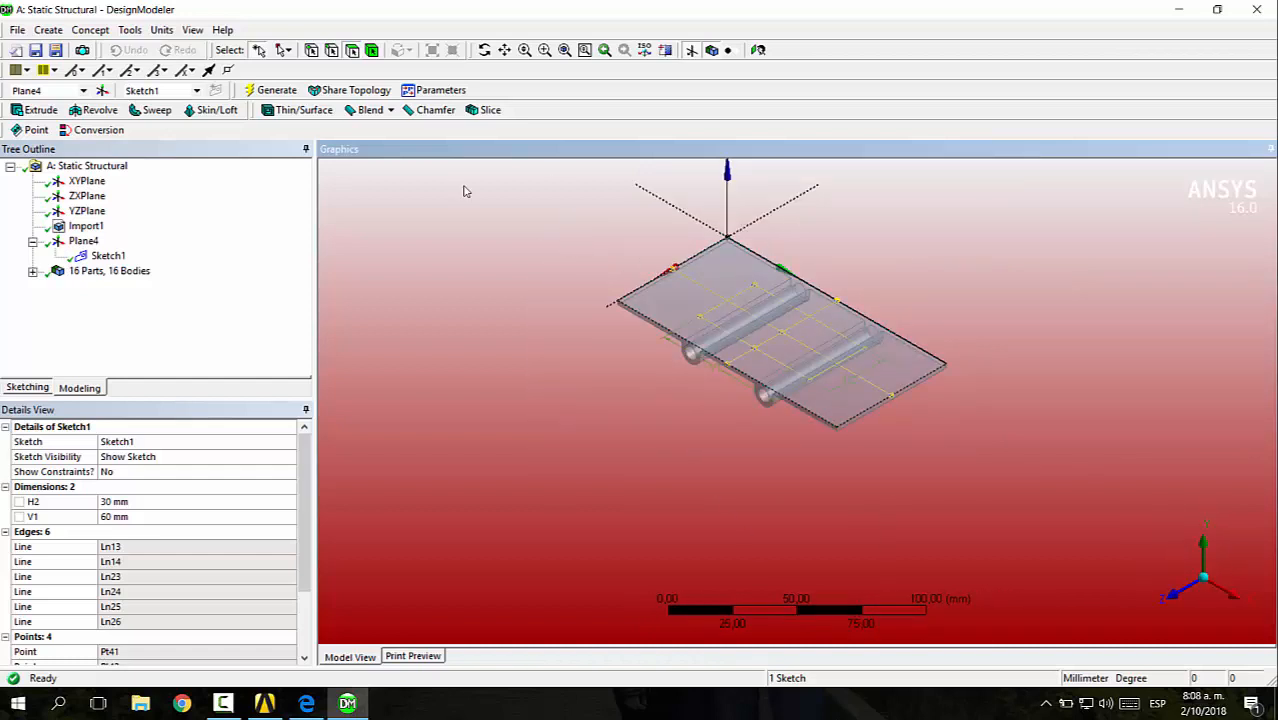
{"action": "right_click_drag", "start_coordinate": [578, 231], "coordinate": [950, 511]}
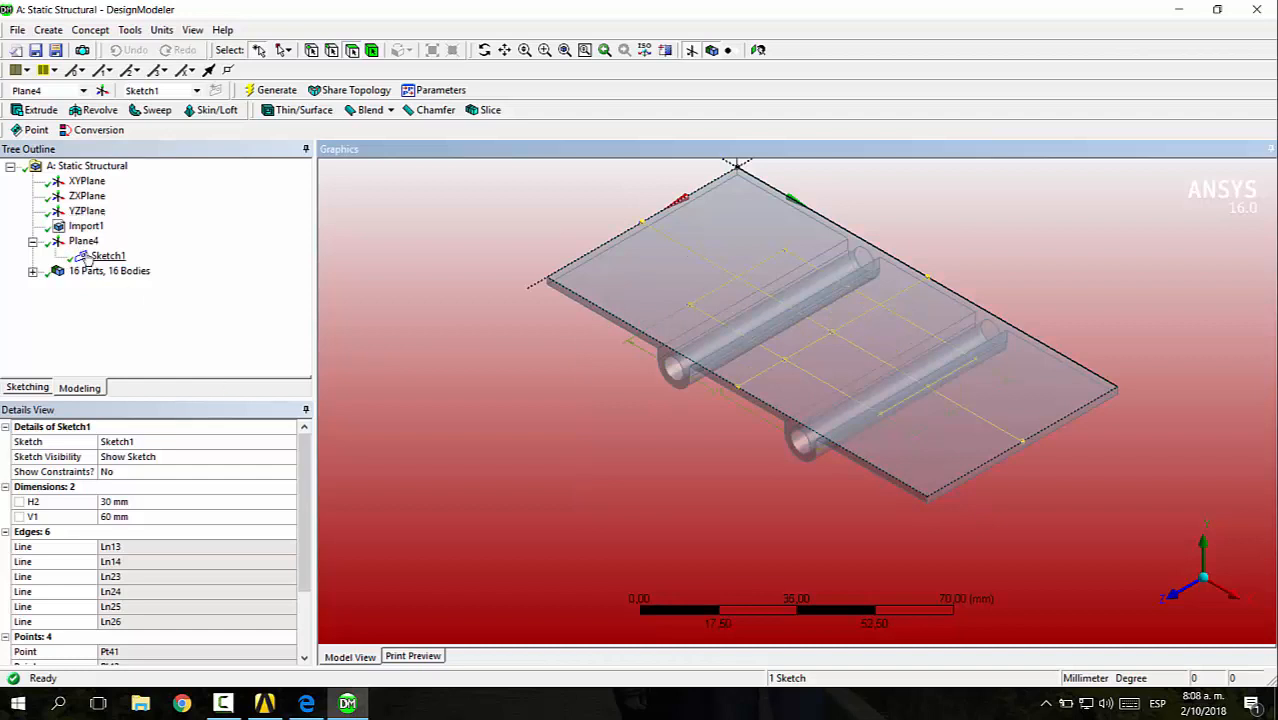
{"action": "left_click", "coordinate": [90, 29]}
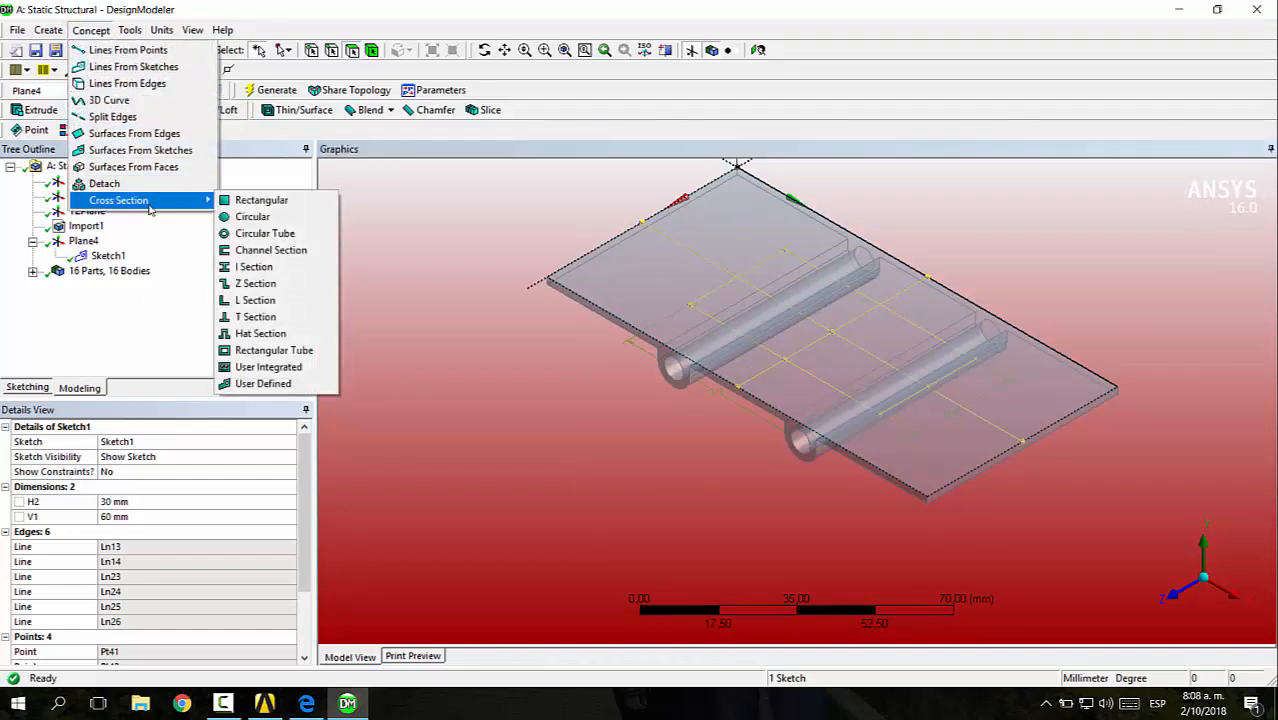
{"action": "left_click", "coordinate": [137, 36]}
{"action": "left_click", "coordinate": [135, 31]}
{"action": "left_click", "coordinate": [160, 170]}
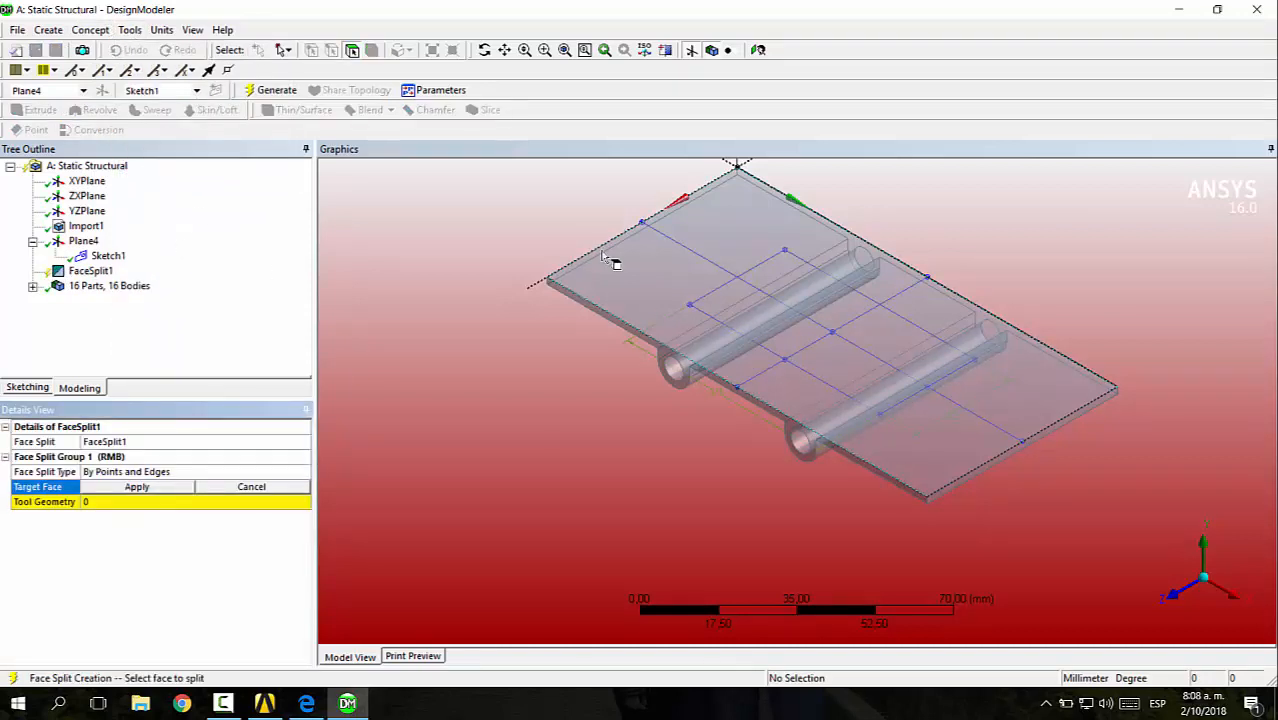
{"action": "left_click", "coordinate": [648, 280]}
{"action": "left_click", "coordinate": [137, 487]}
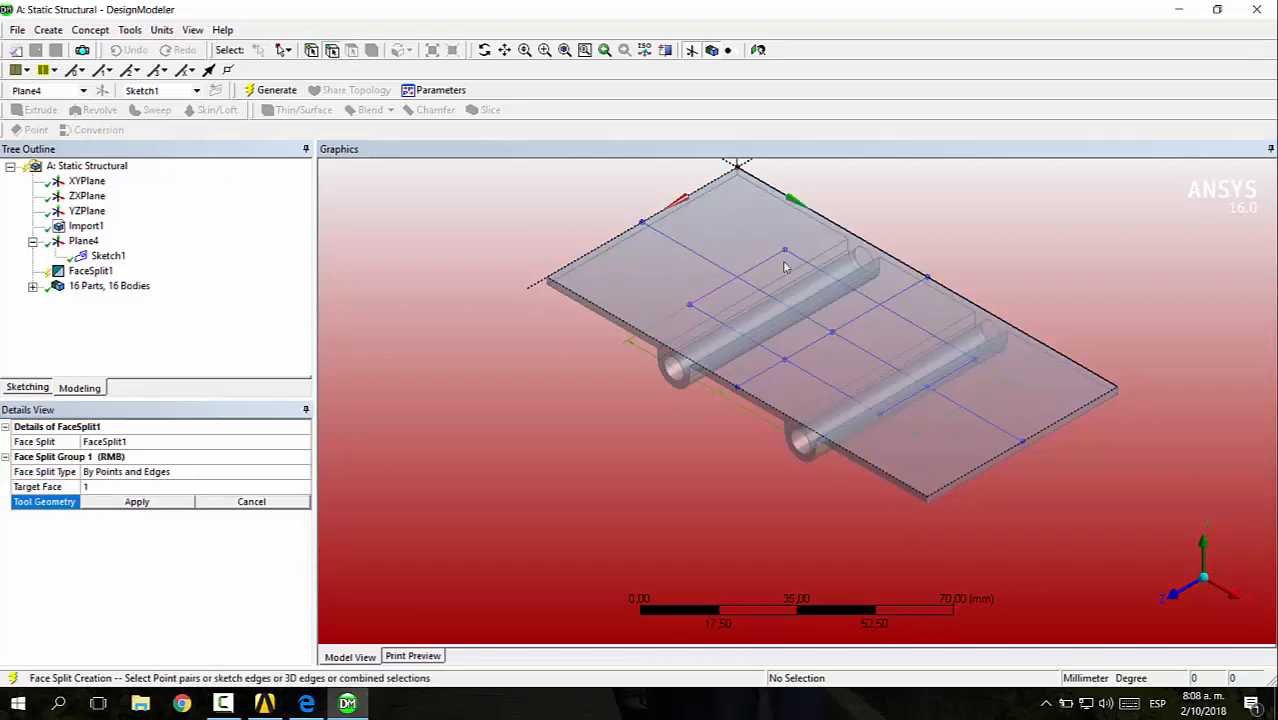
- Assign the rectangle's four sketch edges as the tool geometry and generate the face split
{"action": "left_click", "coordinate": [780, 257]}
{"action": "left_click", "coordinate": [912, 304], "text": "ctrl"}
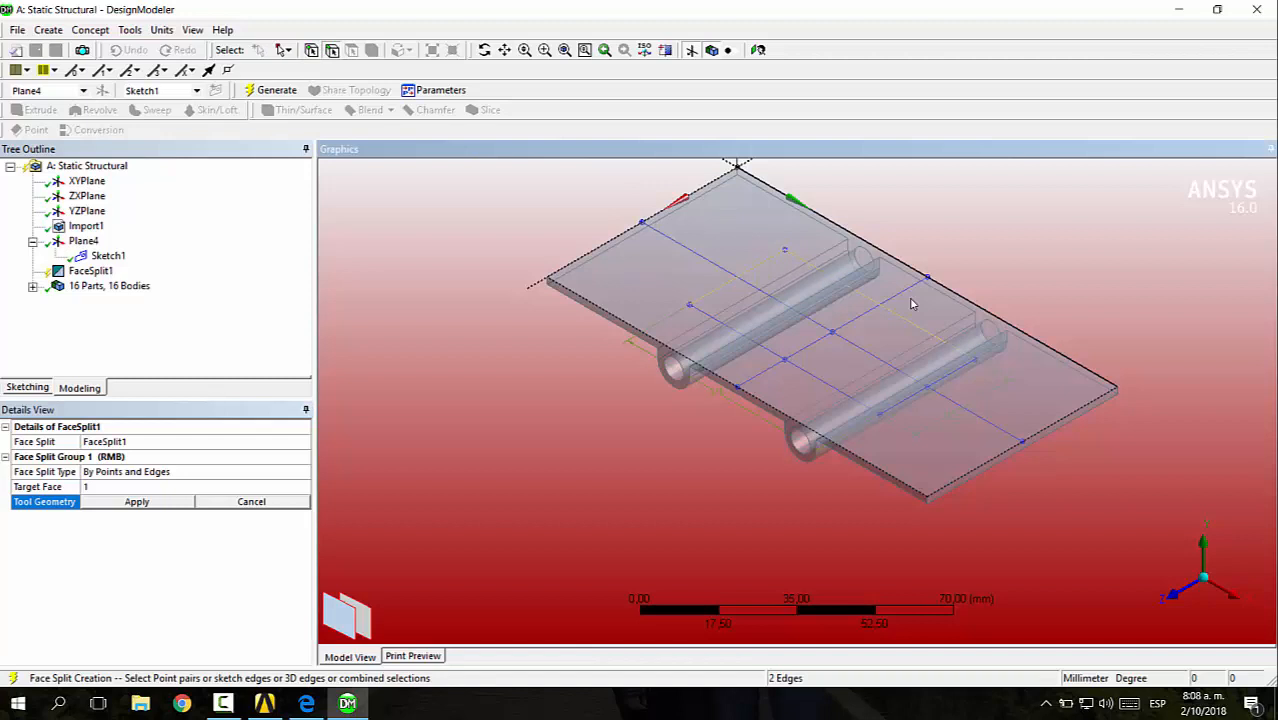
{"action": "left_click", "coordinate": [938, 387], "text": "ctrl"}
{"action": "left_click", "coordinate": [812, 388], "text": "ctrl"}
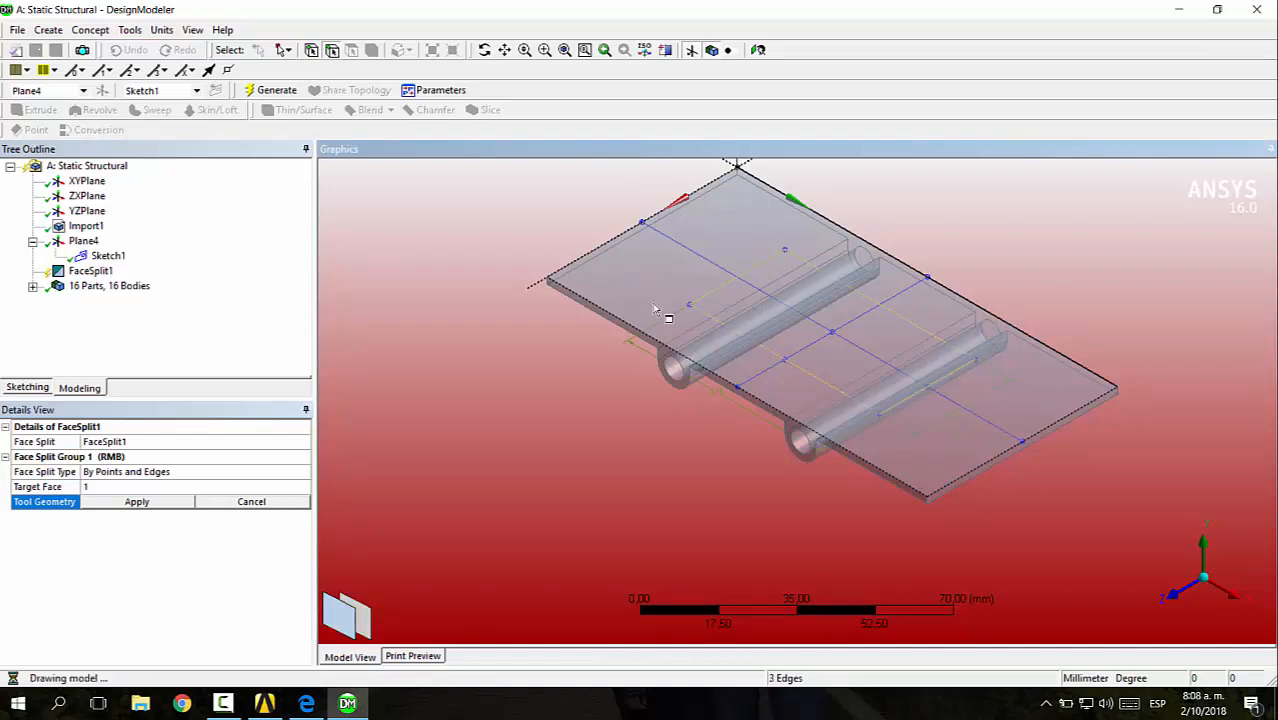
{"action": "left_click", "coordinate": [126, 502]}
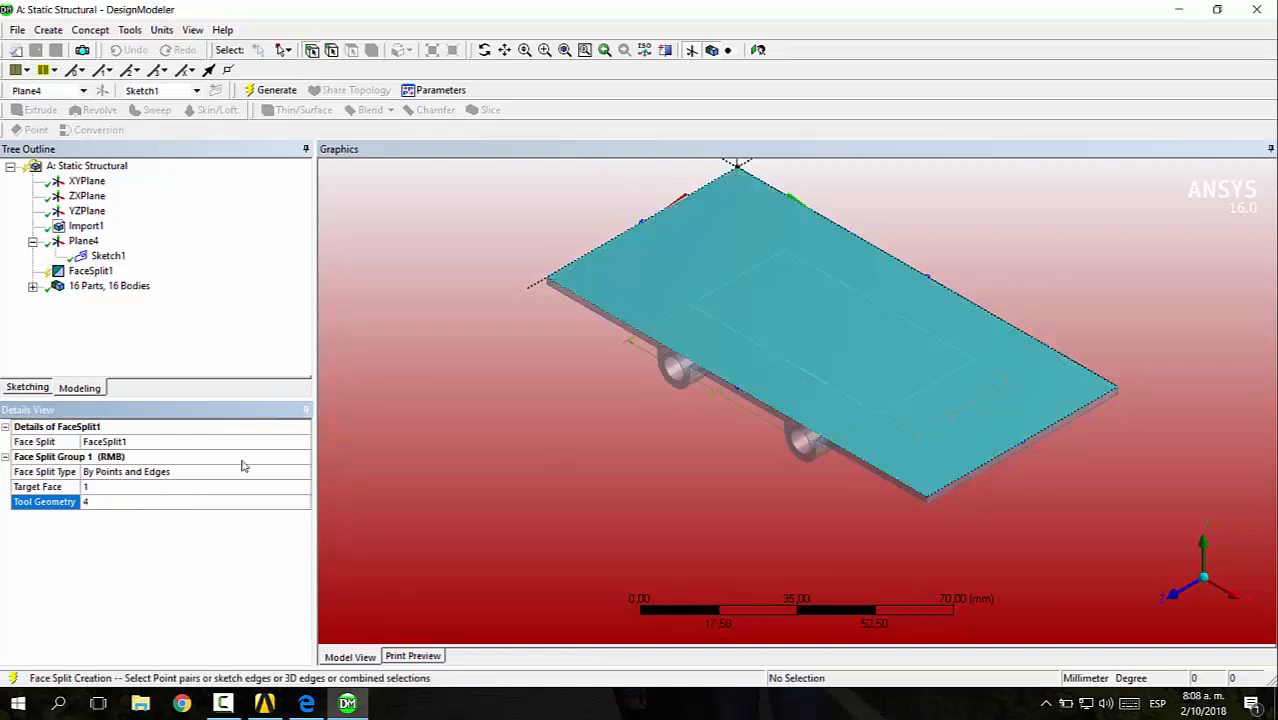
{"action": "left_click", "coordinate": [268, 90]}
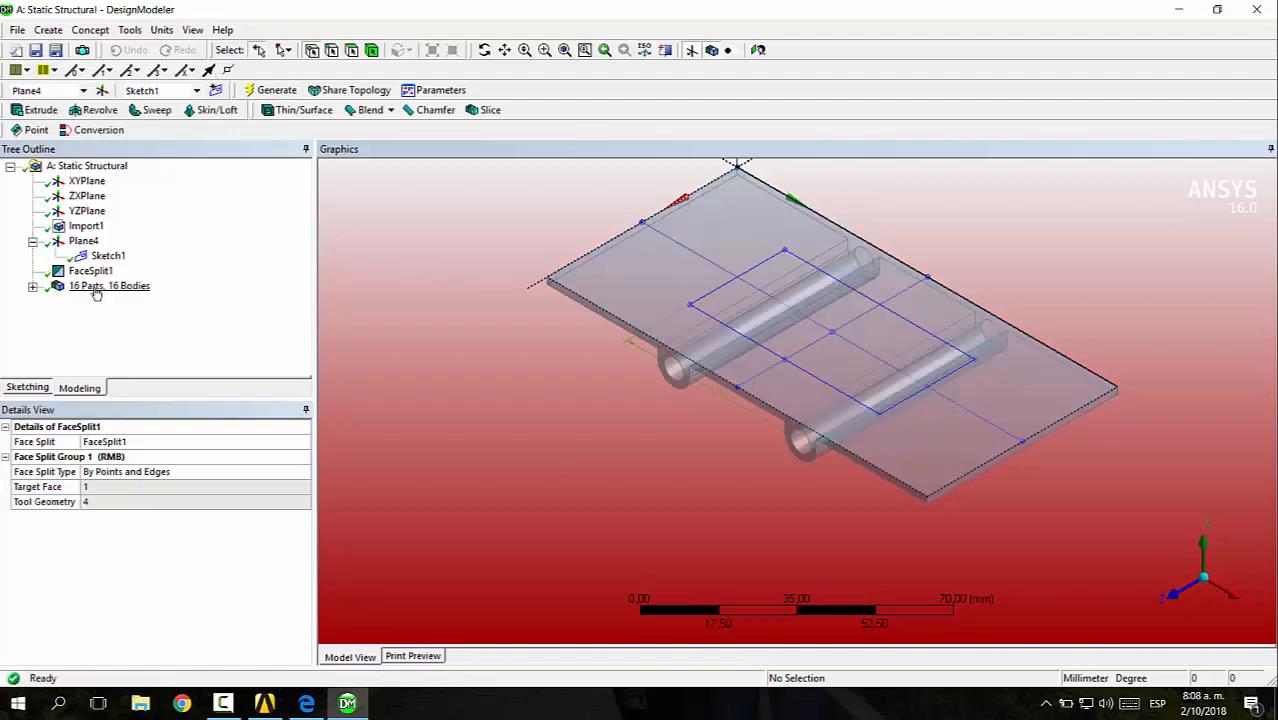
- Check the split on the plate's top face by selecting the outer face and the inner rectangular face
{"action": "left_click", "coordinate": [352, 51]}
{"action": "left_click", "coordinate": [648, 238]}
{"action": "left_click", "coordinate": [826, 315]}
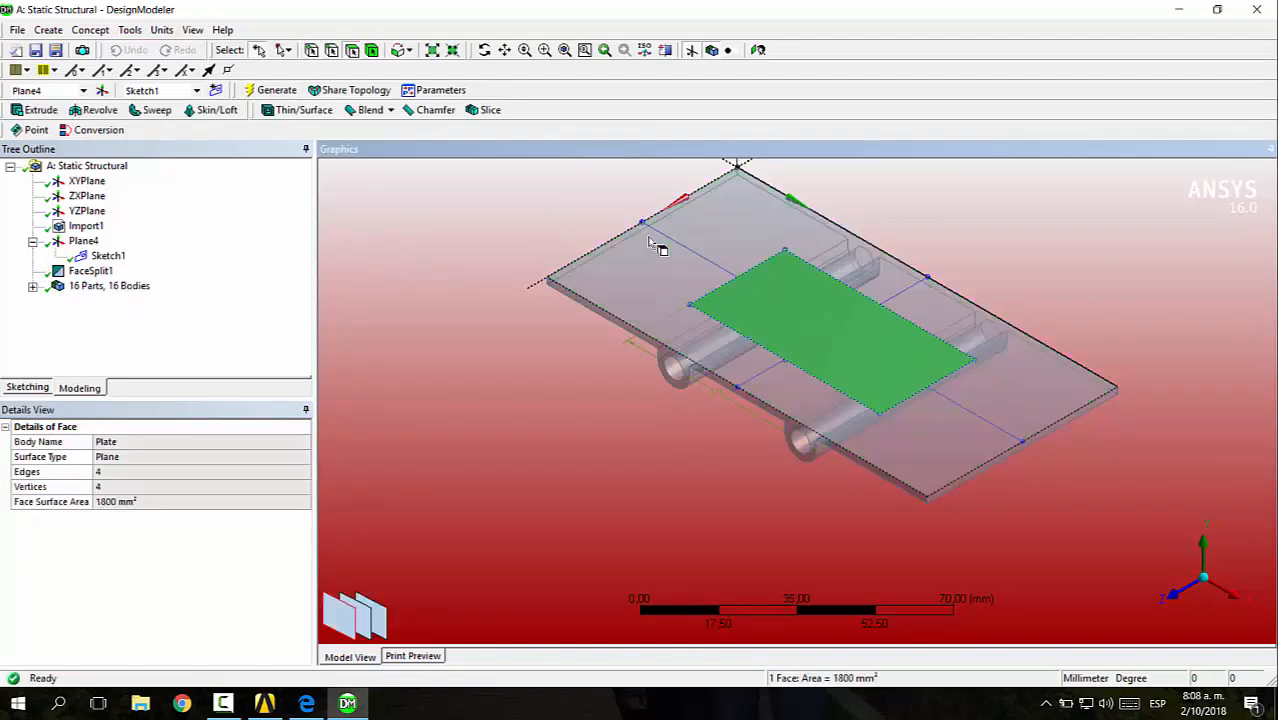
{"action": "left_click", "coordinate": [840, 242]}
{"action": "left_click", "coordinate": [1017, 215]}
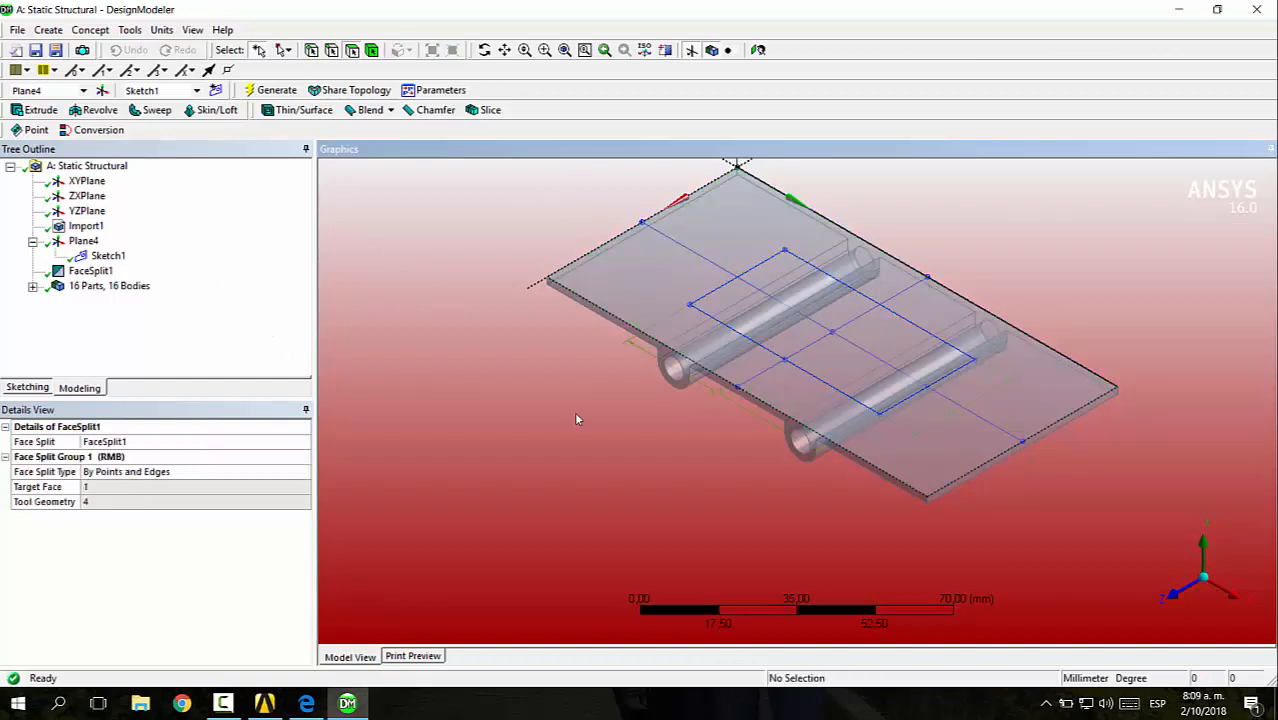
- Show all bodies of the linkage, fit them in view and turn off the plane display
{"action": "right_click", "coordinate": [653, 250]}
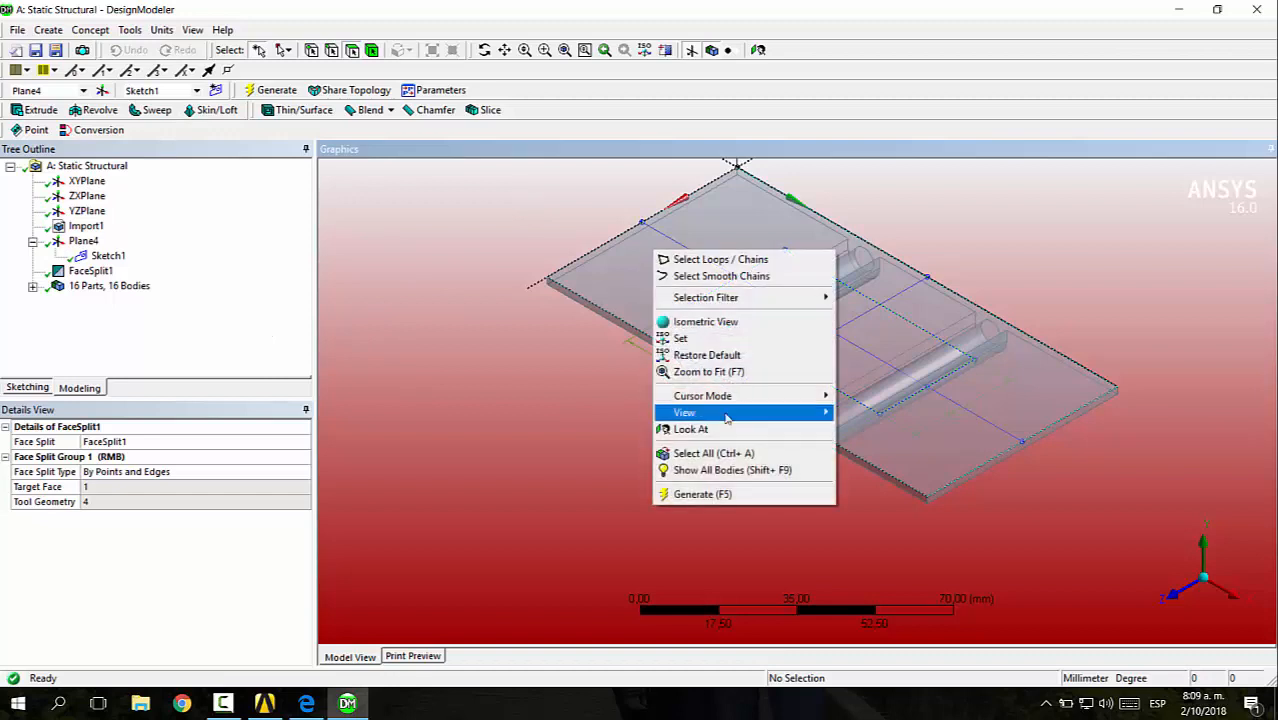
{"action": "left_click", "coordinate": [737, 467]}
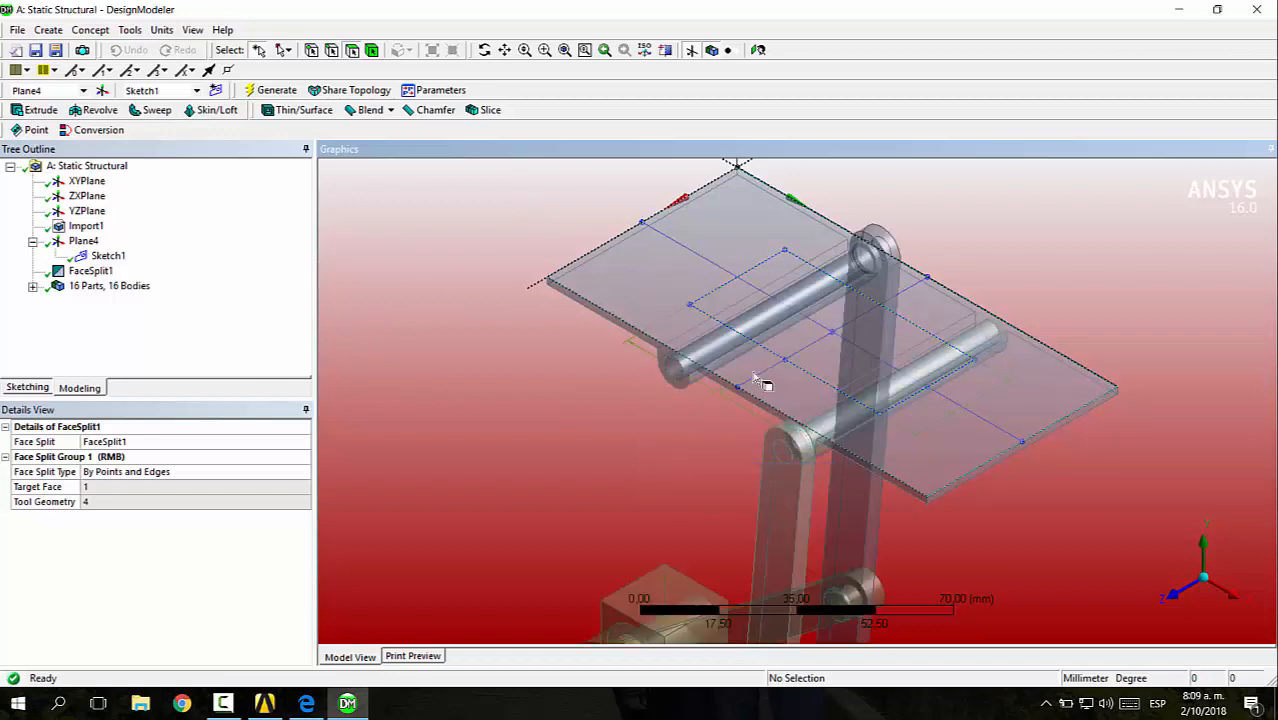
{"action": "key", "text": "F7"}
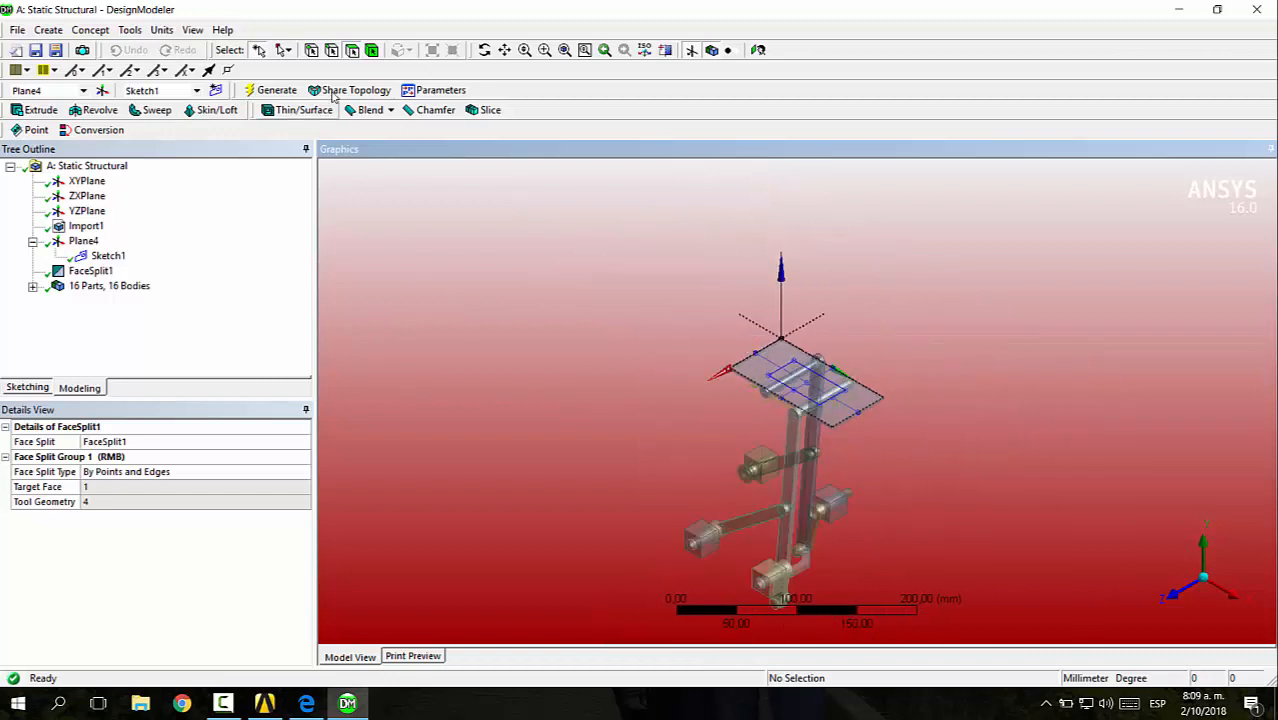
{"action": "left_click", "coordinate": [691, 50]}
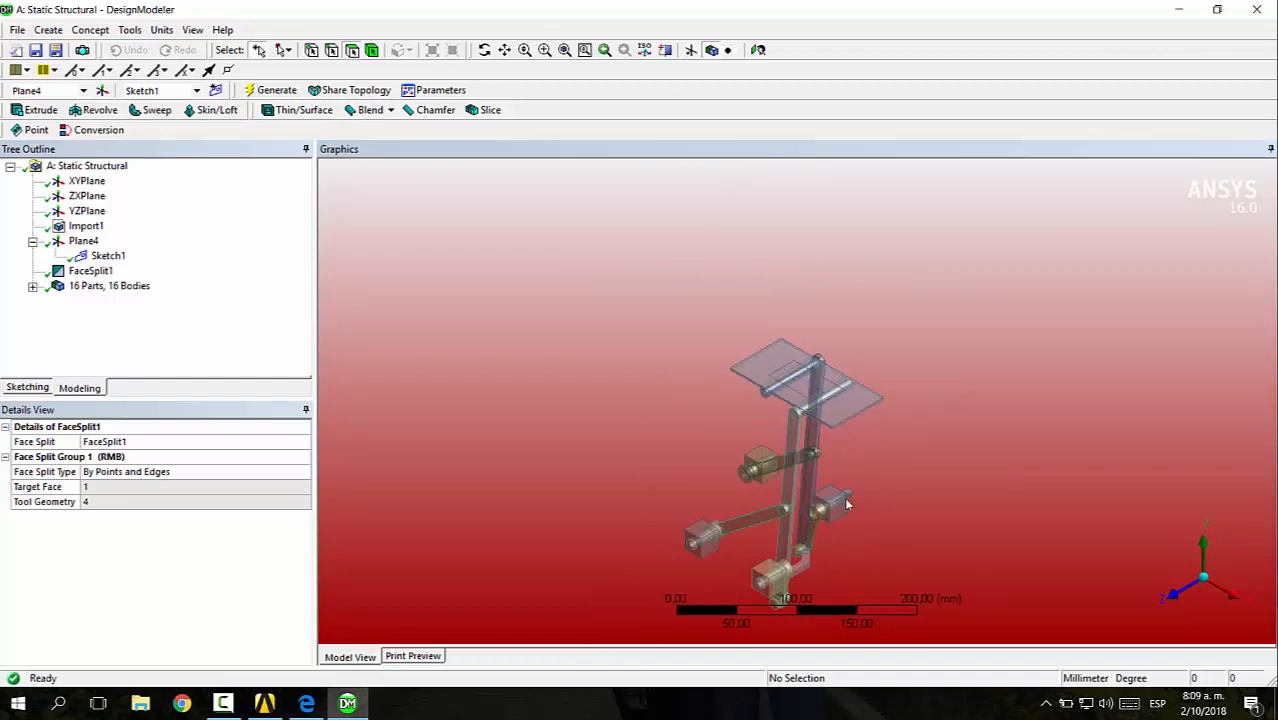
- Locate the lower joint between the Crank1b crank and the bent connecting rod, and select the crank to identify it
{"action": "scroll", "coordinate": [786, 477], "scroll_direction": "up", "scroll_amount": 1}
{"action": "scroll", "coordinate": [784, 478], "scroll_direction": "down", "scroll_amount": 4}
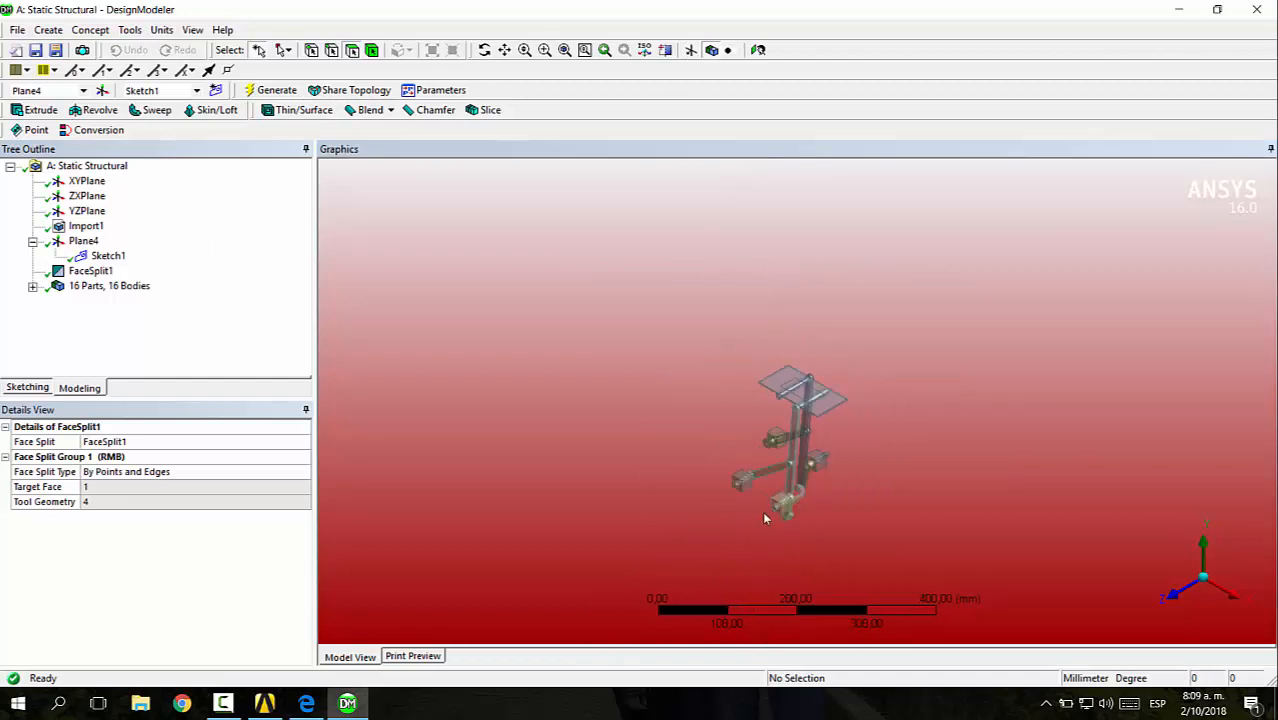
{"action": "right_click_drag", "start_coordinate": [739, 471], "coordinate": [882, 580]}
{"action": "right_click_drag", "start_coordinate": [650, 265], "coordinate": [800, 422]}
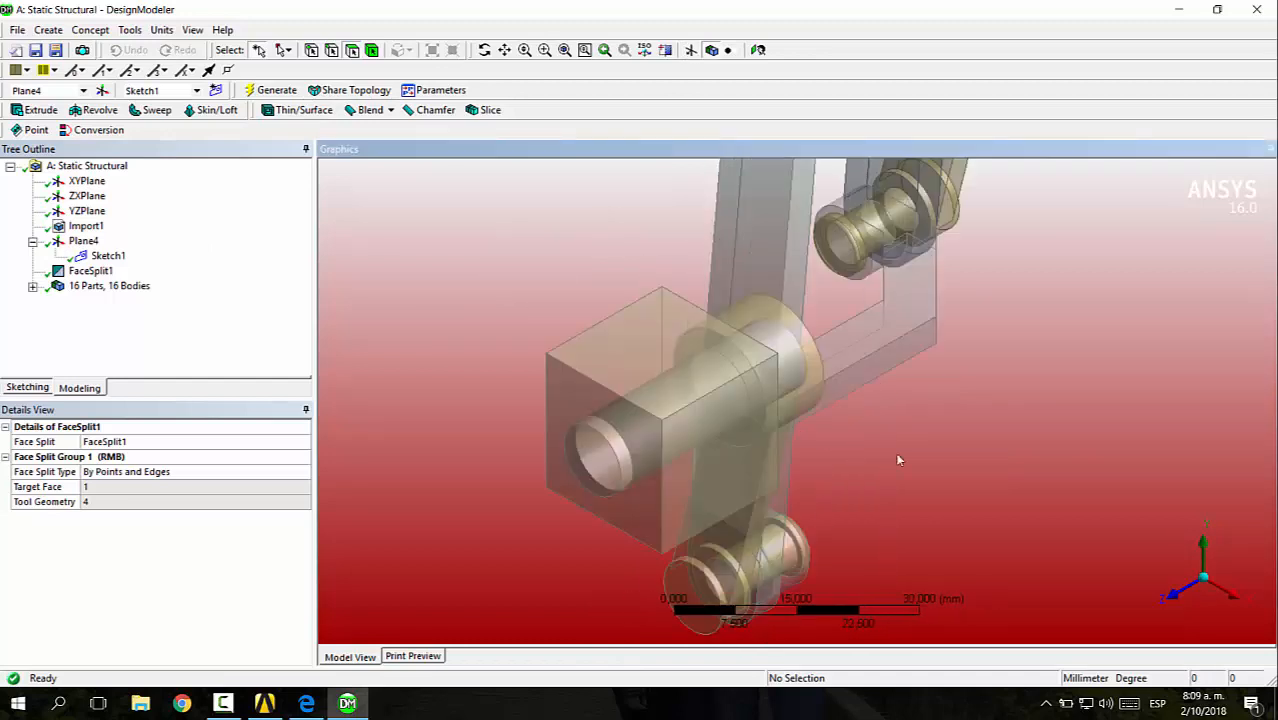
{"action": "middle_click_drag", "start_coordinate": [900, 460], "coordinate": [755, 474]}
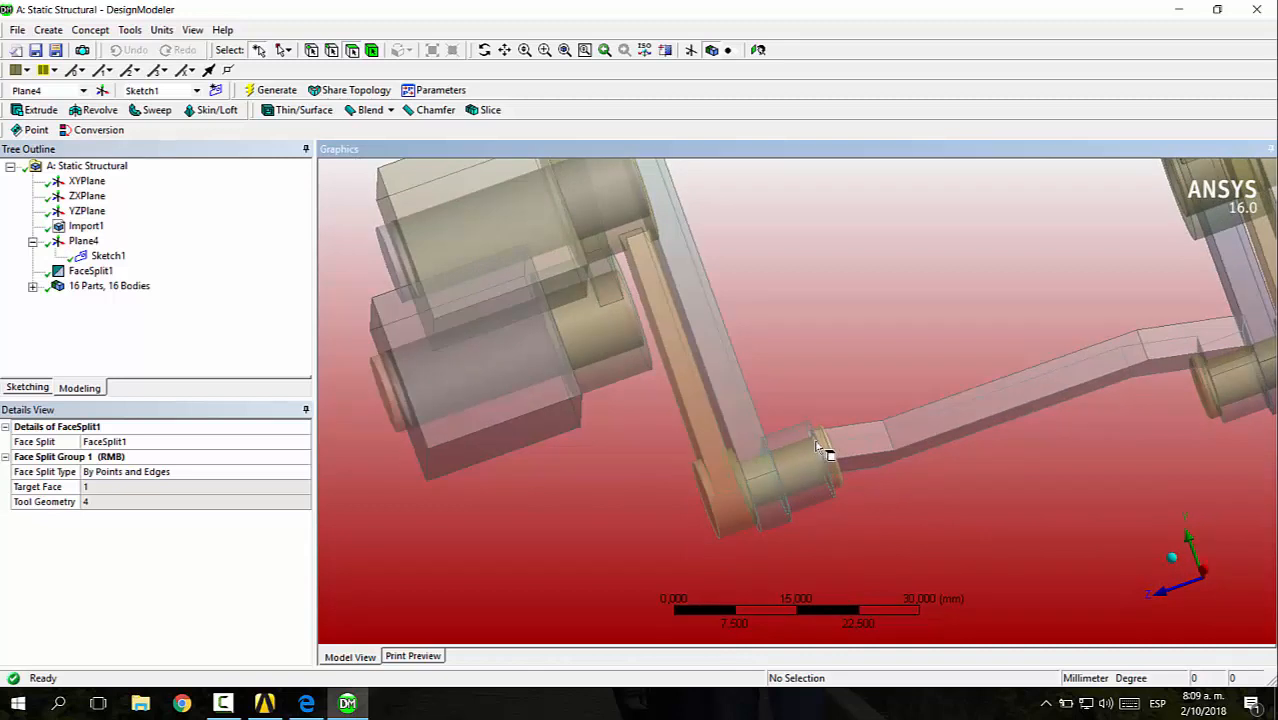
{"action": "left_click", "coordinate": [687, 370]}
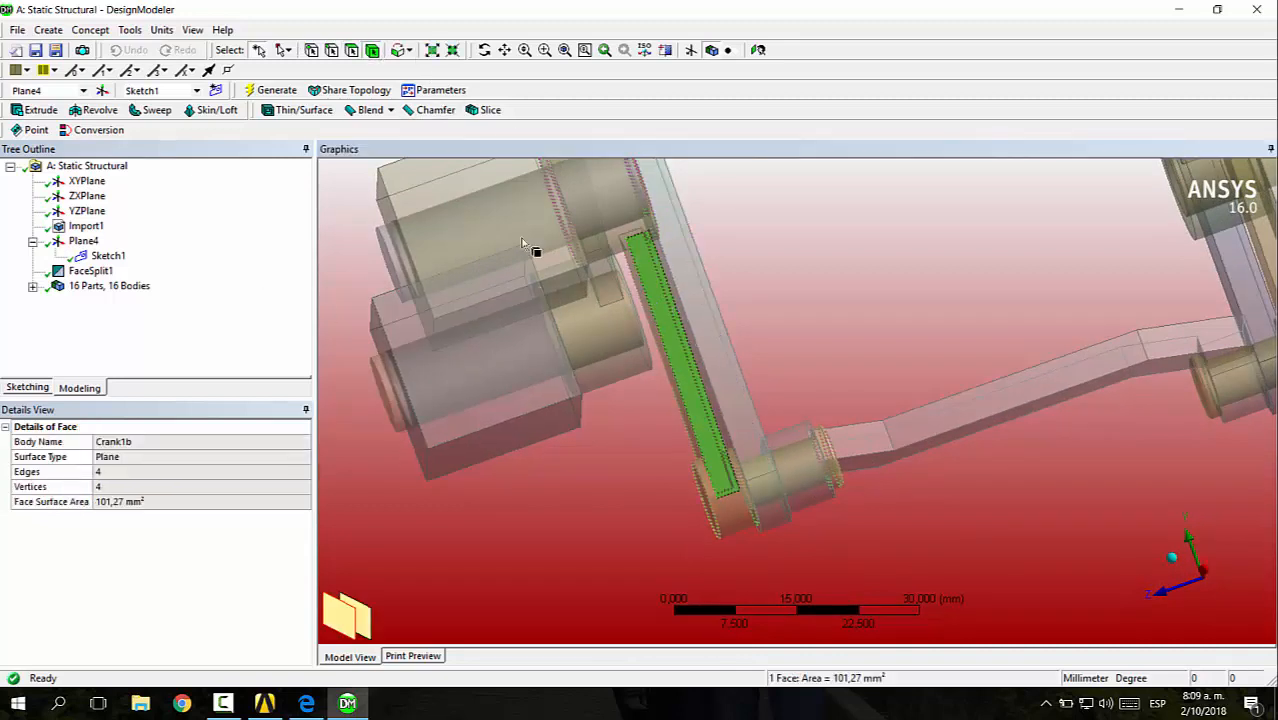
{"action": "left_click", "coordinate": [679, 323]}
{"action": "right_click", "coordinate": [668, 325]}
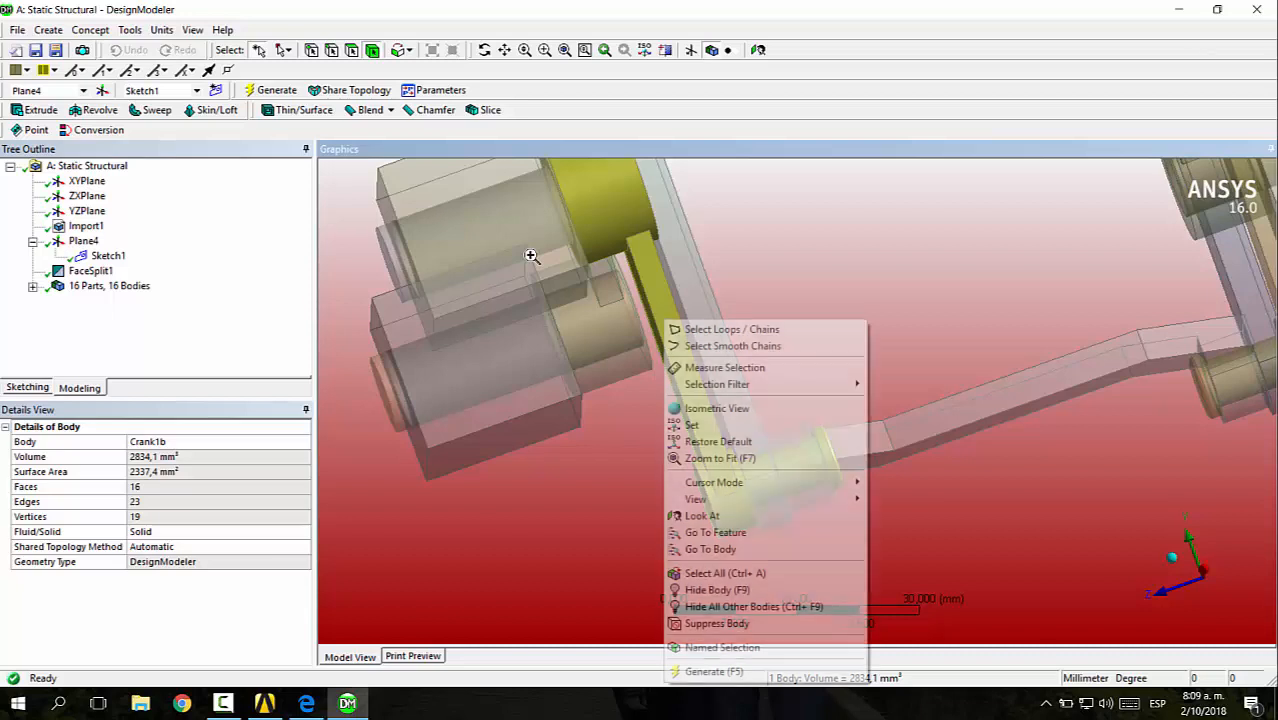
{"action": "left_click", "coordinate": [855, 275]}
- Isolate the Crank1b crank and the bent connecting rod Conrod2 by hiding all other bodies
{"action": "left_click", "coordinate": [672, 345]}
{"action": "left_click", "coordinate": [932, 417], "text": "ctrl"}
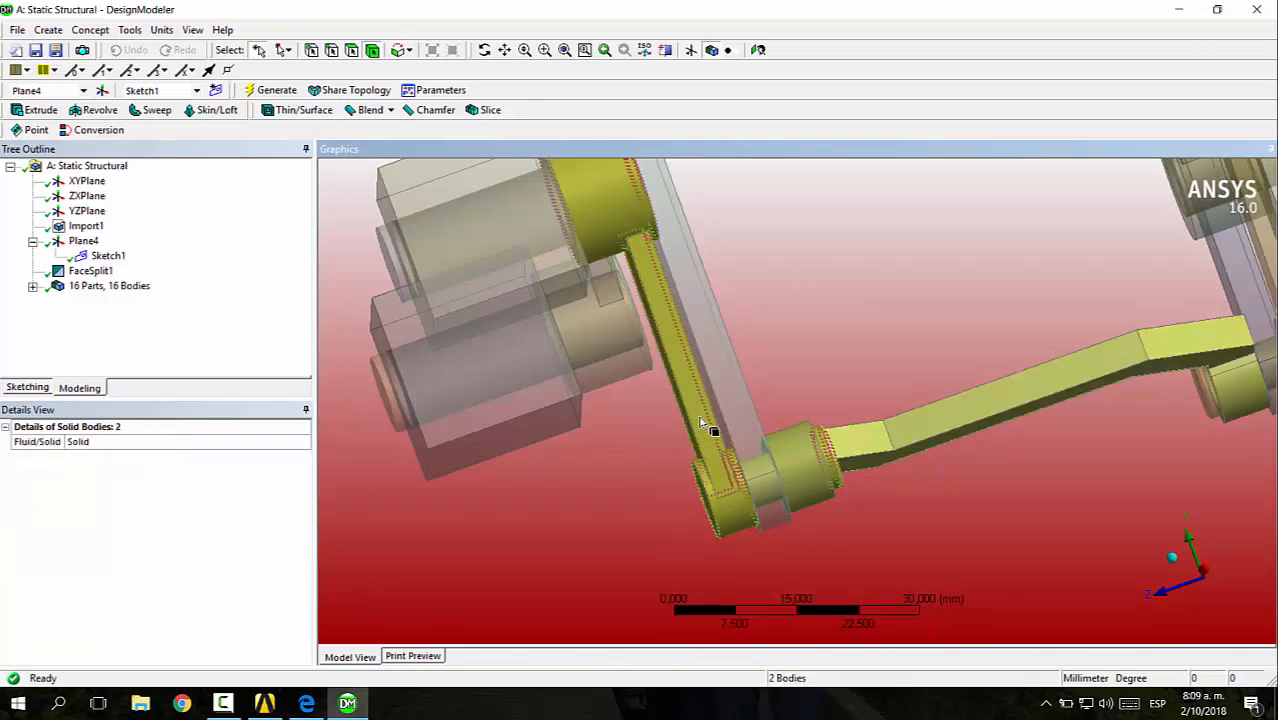
{"action": "left_click", "coordinate": [781, 340]}
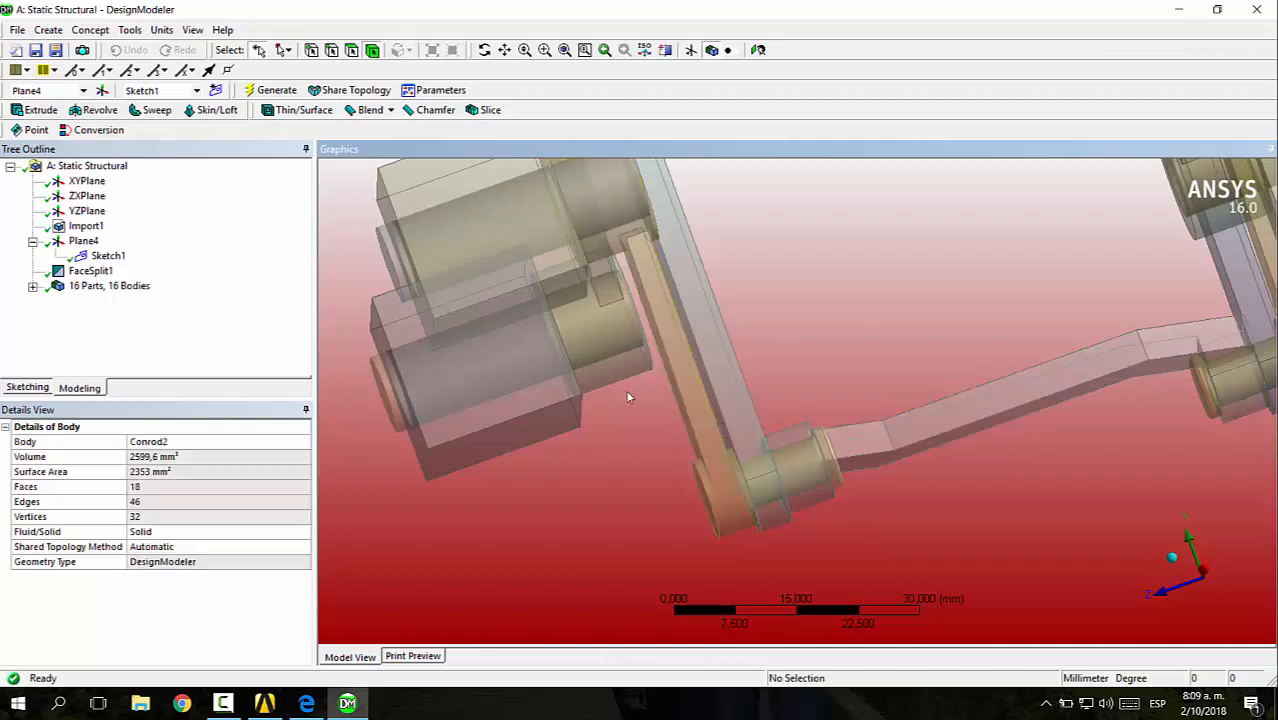
{"action": "left_click", "coordinate": [679, 410]}
{"action": "left_click", "coordinate": [935, 415], "text": "ctrl"}
{"action": "right_click", "coordinate": [935, 420]}
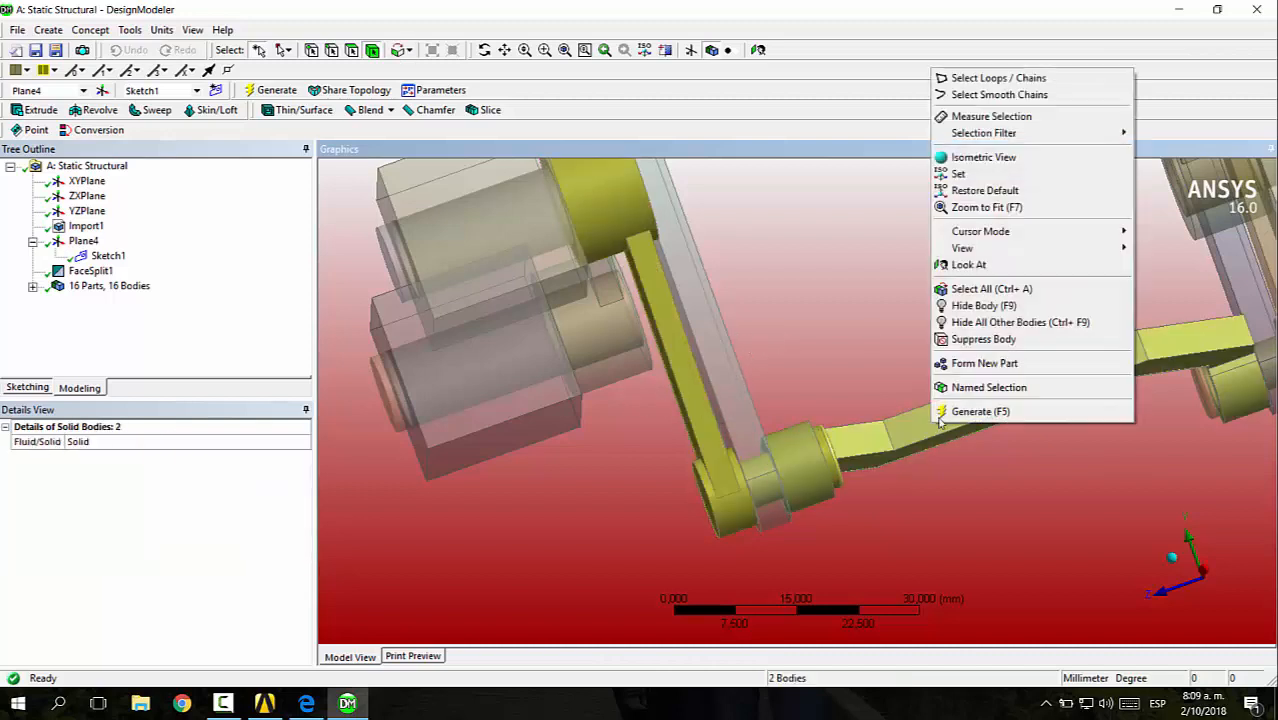
{"action": "left_click", "coordinate": [998, 323]}
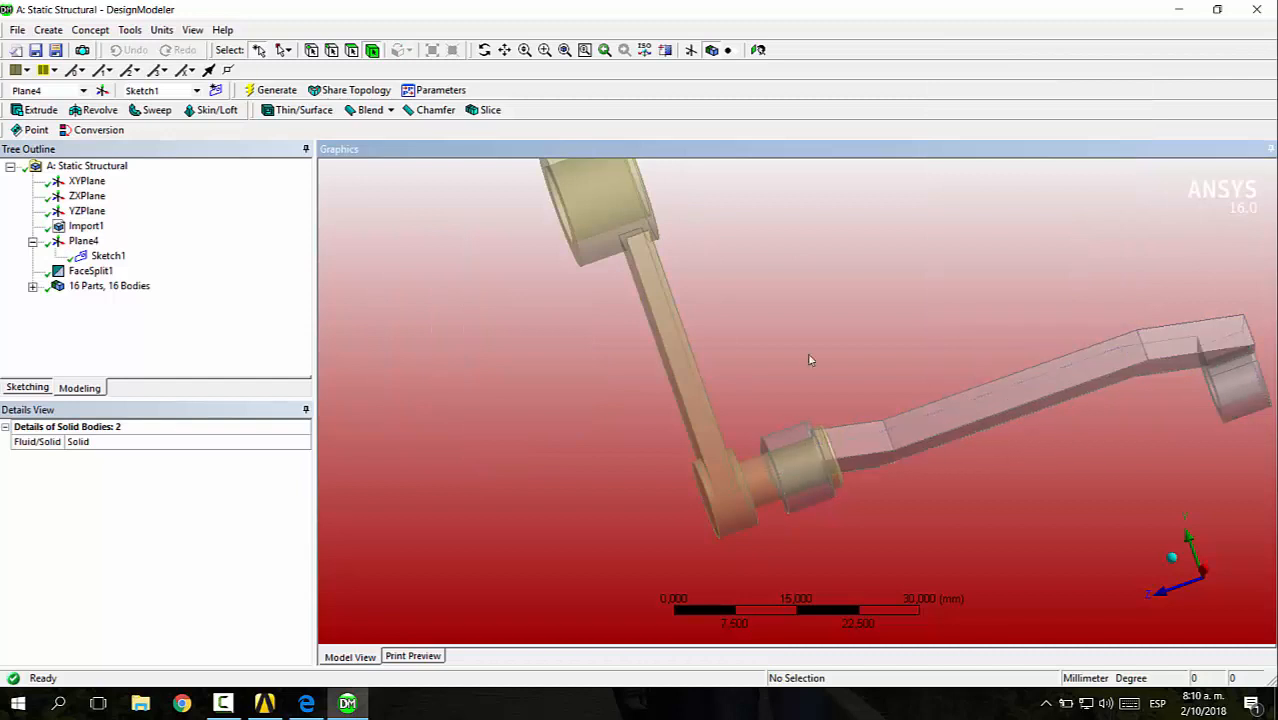
- Generate a Face Split by points and edges on Crank1b's cylindrical pin face, using the circular edge of Conrod2's bore as tool geometry
{"action": "middle_click_drag", "start_coordinate": [779, 354], "coordinate": [905, 330]}
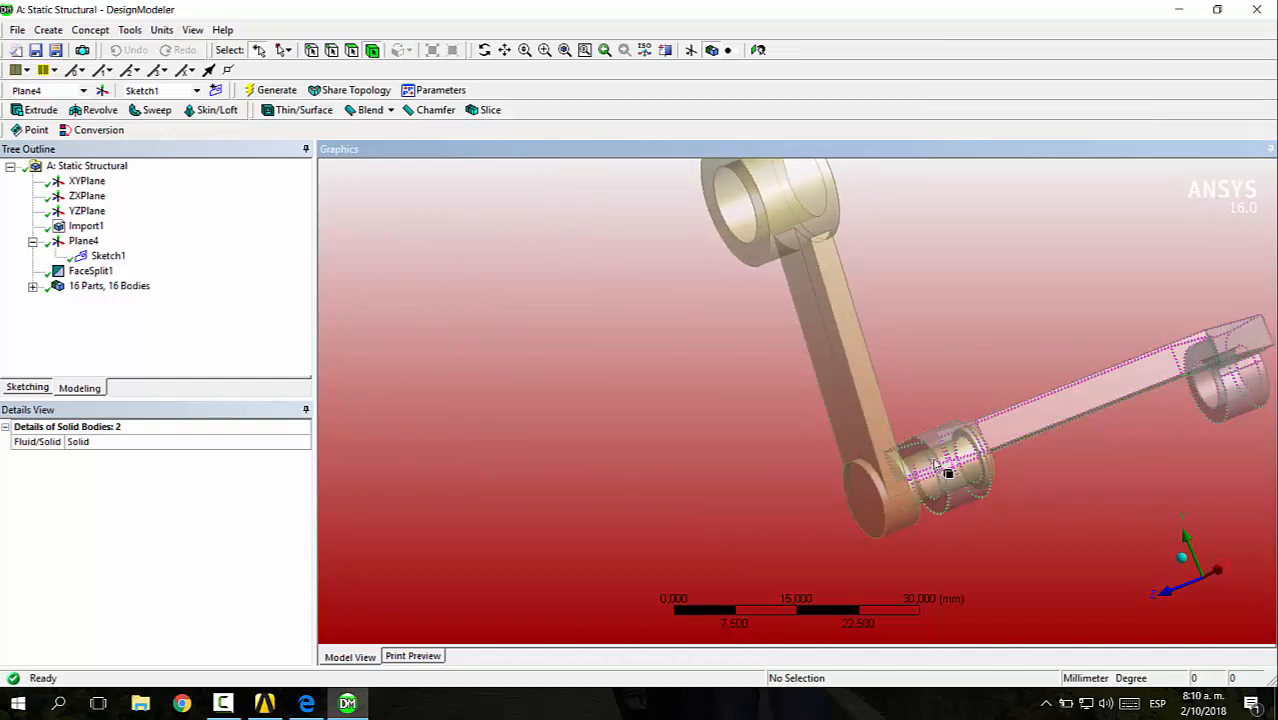
{"action": "left_click", "coordinate": [130, 29]}
{"action": "left_click", "coordinate": [157, 171]}
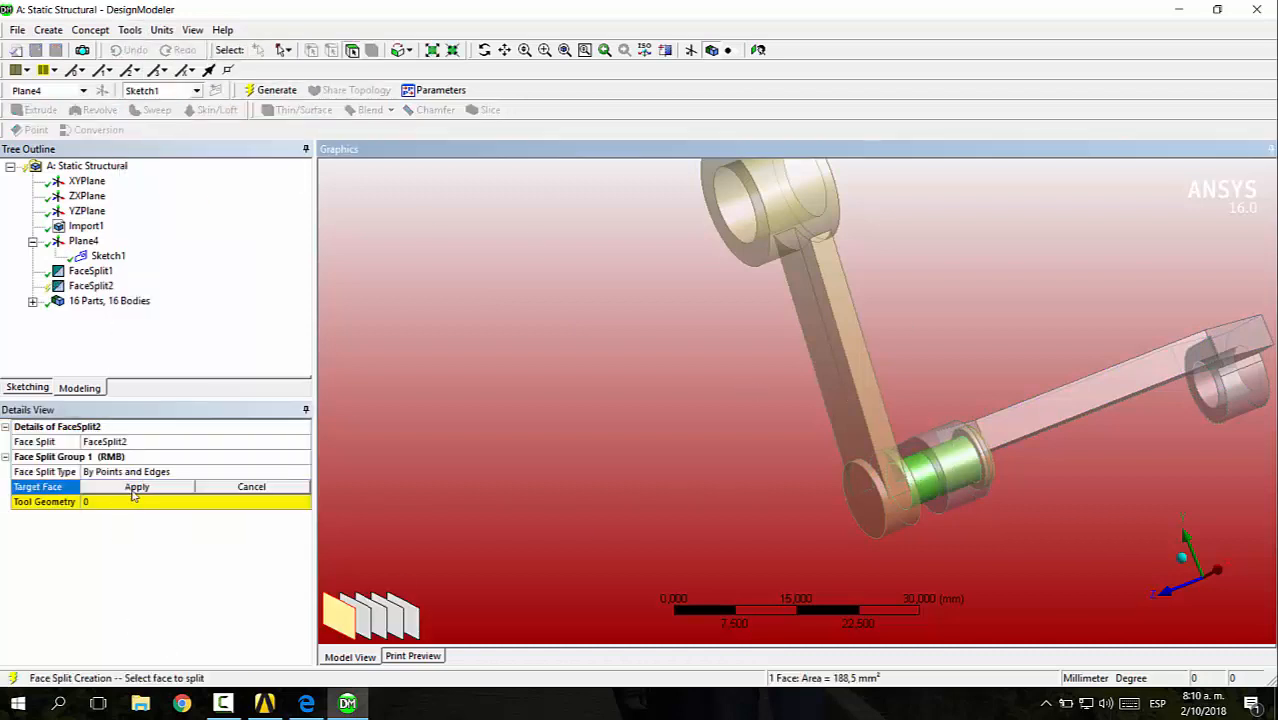
{"action": "left_click", "coordinate": [137, 487]}
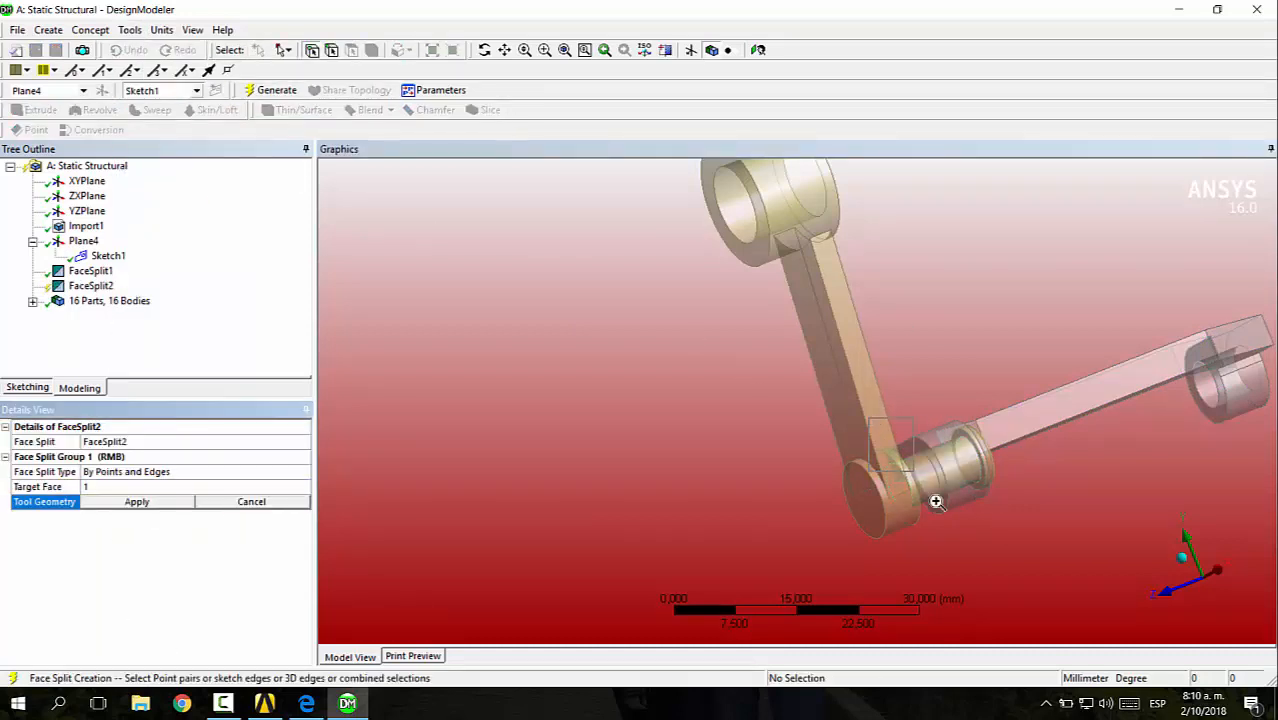
{"action": "scroll", "coordinate": [935, 478], "scroll_direction": "up", "scroll_amount": 3}
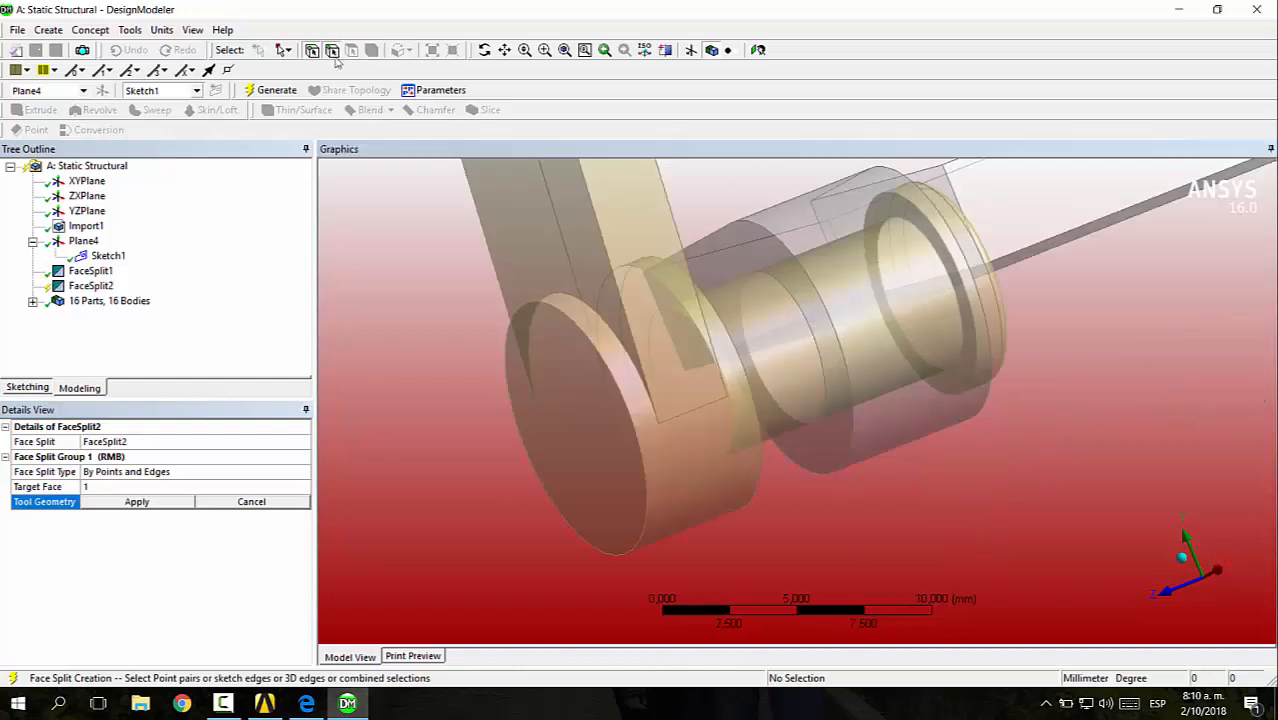
{"action": "left_click", "coordinate": [815, 338]}
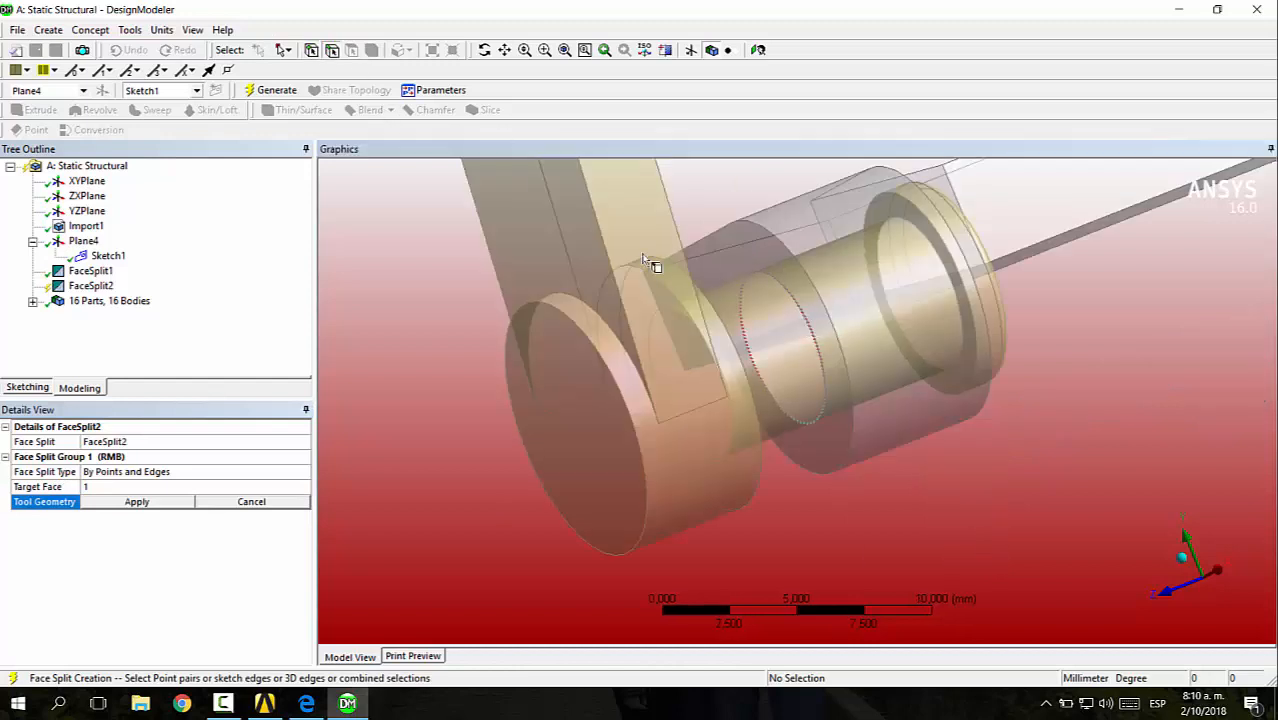
{"action": "left_click", "coordinate": [183, 502]}
{"action": "left_click", "coordinate": [270, 90]}
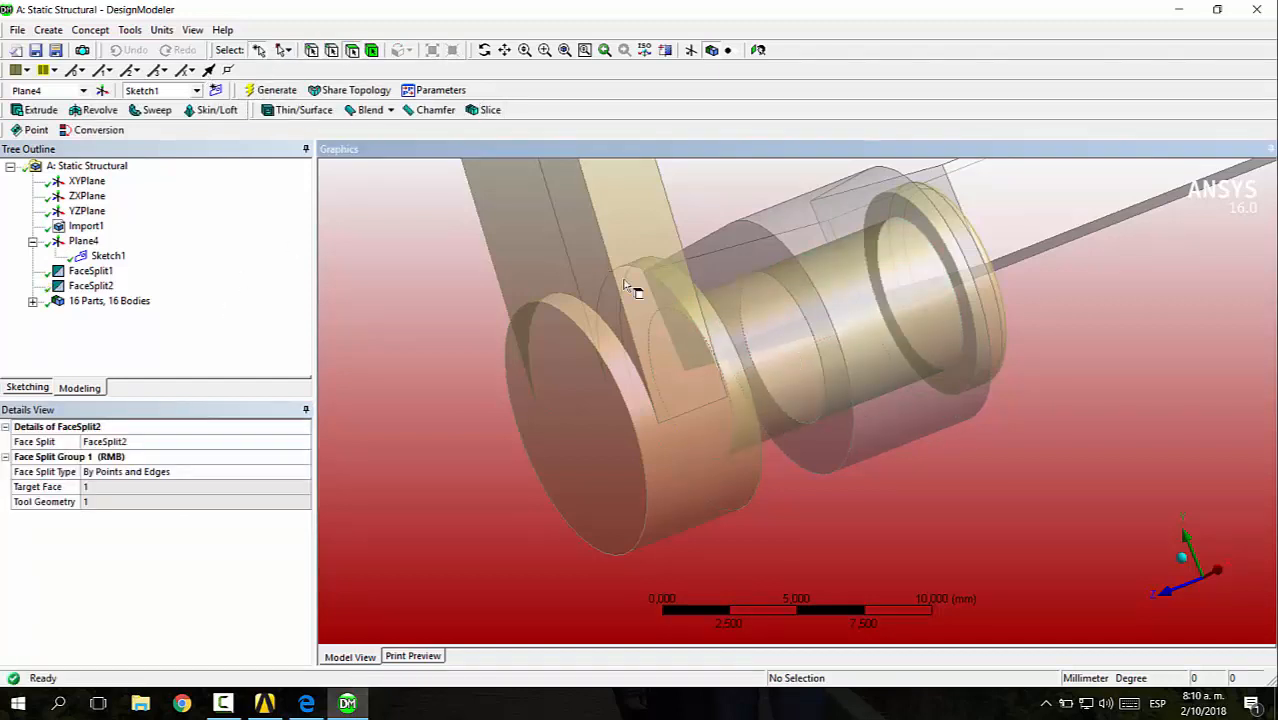
- Check the split on Crank1b's pin by selecting the cylindrical faces at the joint, including those behind the connecting rod
{"action": "left_click", "coordinate": [800, 300]}
{"action": "left_click", "coordinate": [877, 296]}
{"action": "right_click", "coordinate": [863, 302]}
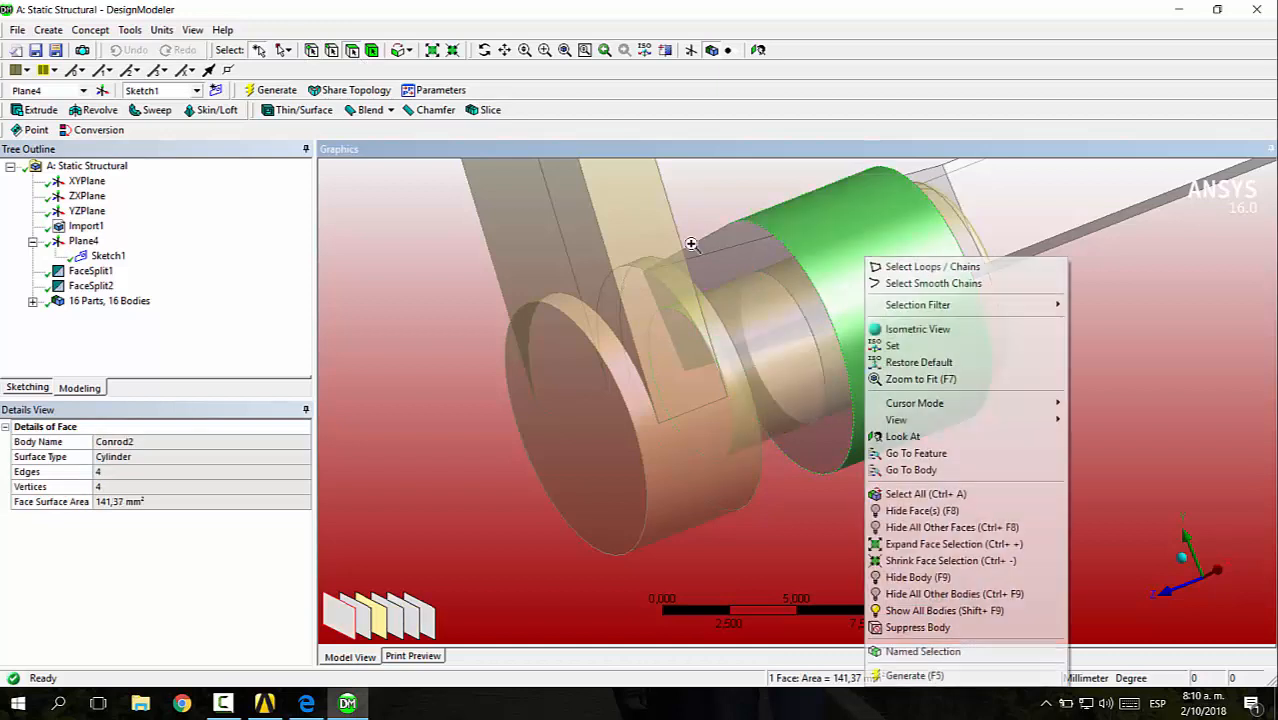
{"action": "left_click", "coordinate": [775, 326]}
{"action": "left_click", "coordinate": [361, 620]}
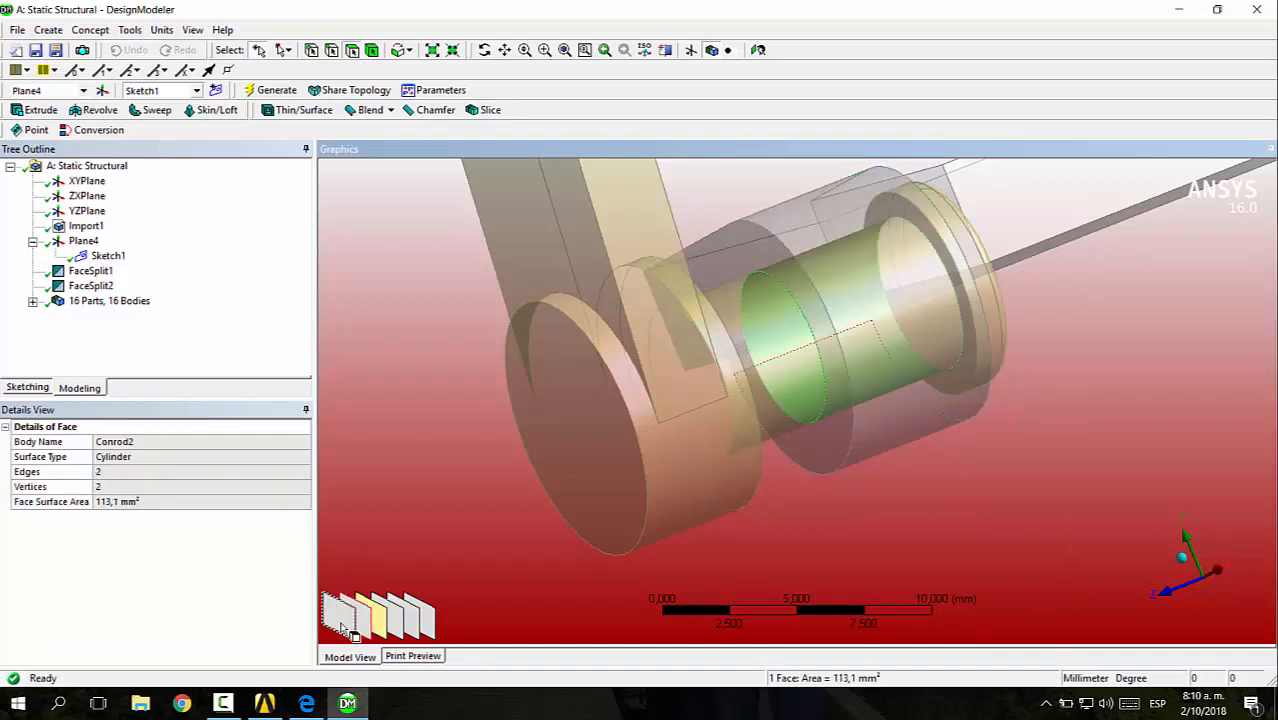
{"action": "left_click", "coordinate": [987, 440]}
- Switch to body selection and show all bodies of the linkage again
{"action": "middle_click_drag", "start_coordinate": [1098, 445], "coordinate": [1050, 470]}
{"action": "scroll", "coordinate": [1048, 468], "scroll_direction": "down", "scroll_amount": 8}
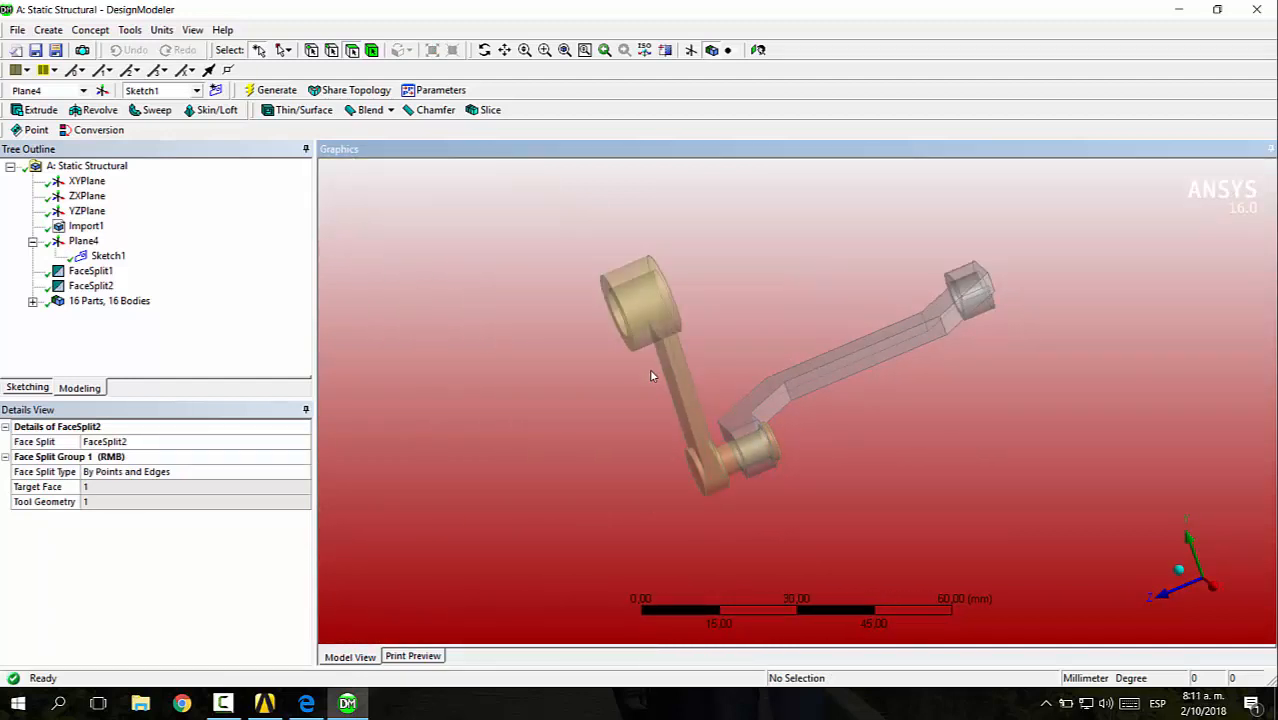
{"action": "left_click", "coordinate": [372, 50]}
{"action": "right_click", "coordinate": [630, 275]}
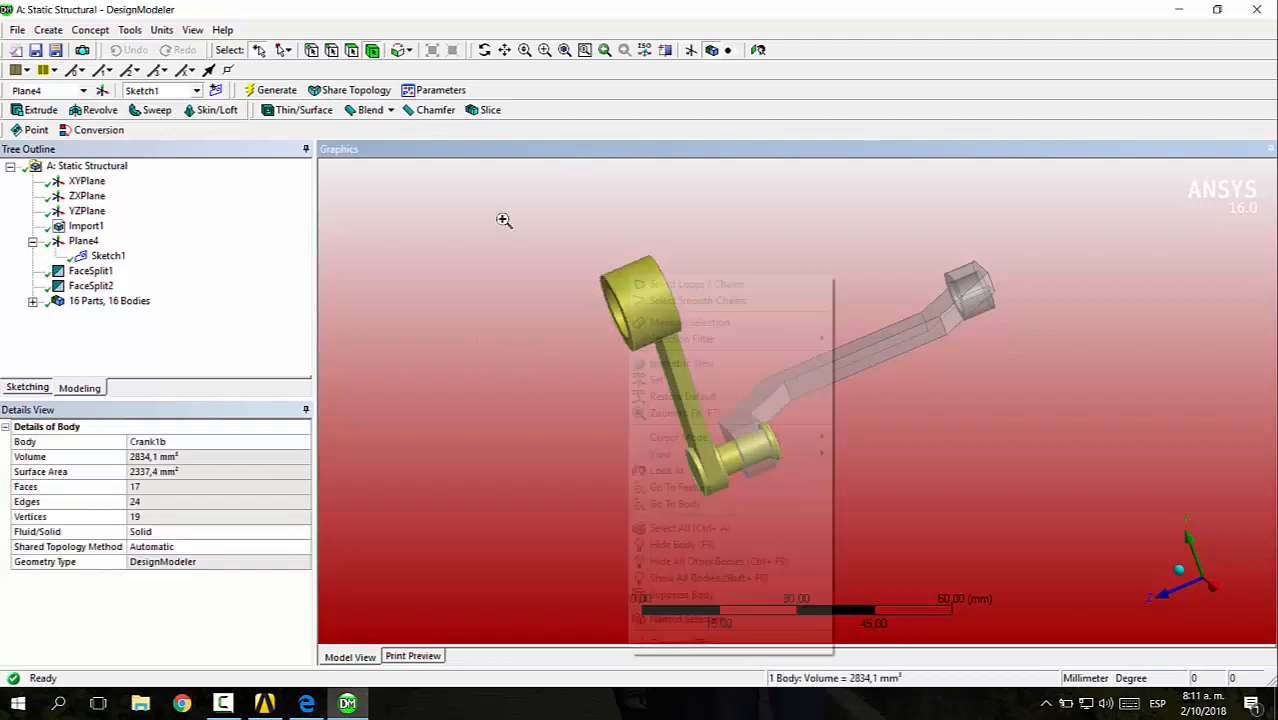
{"action": "left_click", "coordinate": [700, 578]}
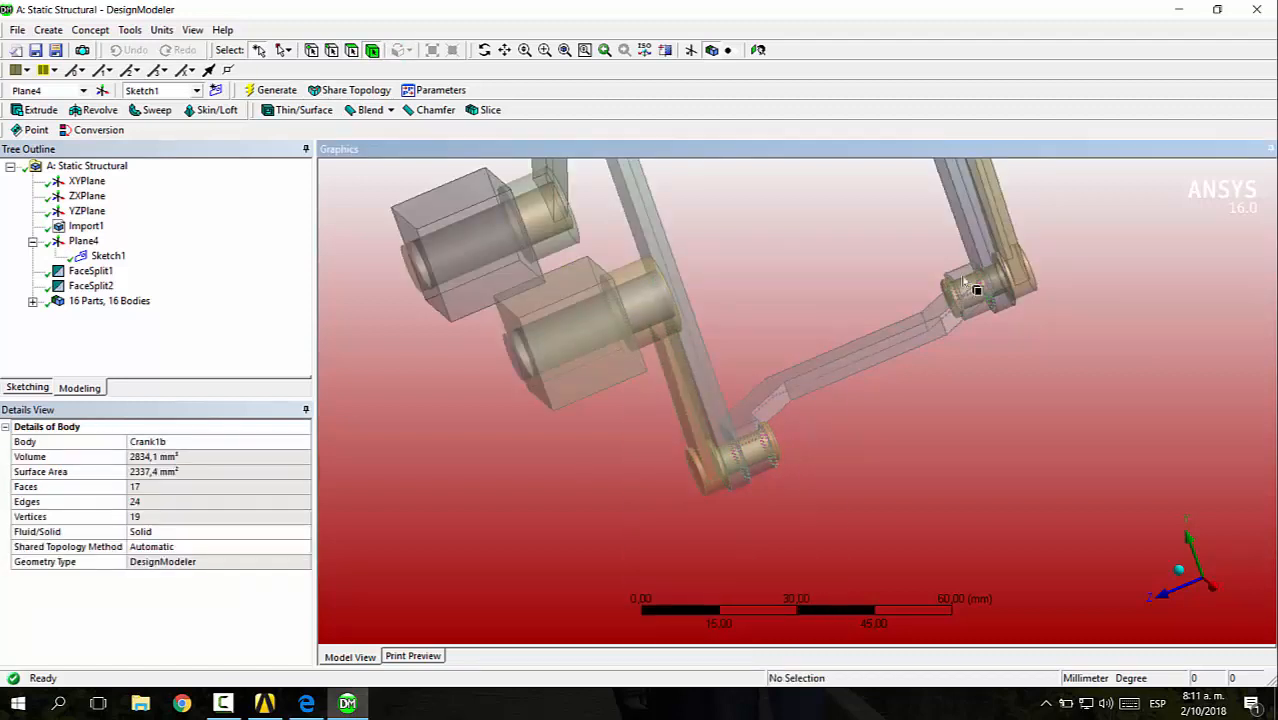
- Isolate the Crank1a crank and the bent connecting rod at its other joint by hiding all other bodies
{"action": "right_click_drag", "start_coordinate": [941, 248], "coordinate": [1056, 329]}
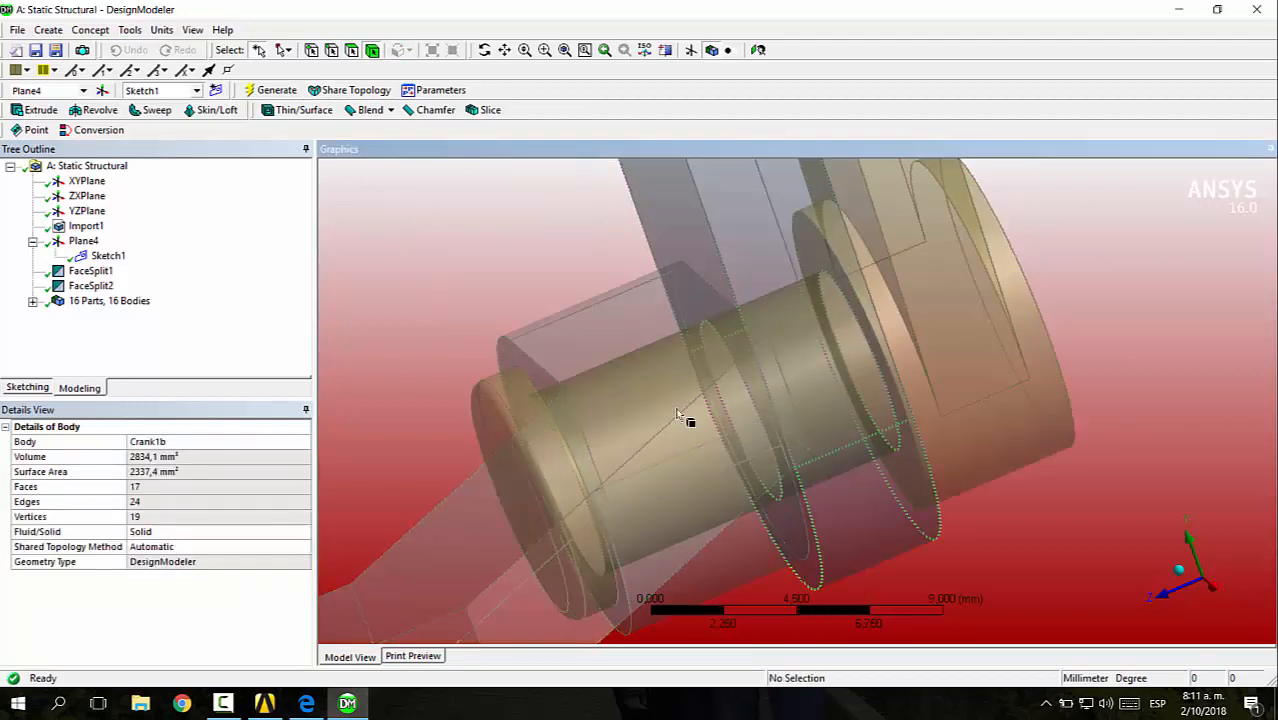
{"action": "scroll", "coordinate": [842, 357], "scroll_direction": "down", "scroll_amount": 5}
{"action": "left_click", "coordinate": [862, 346]}
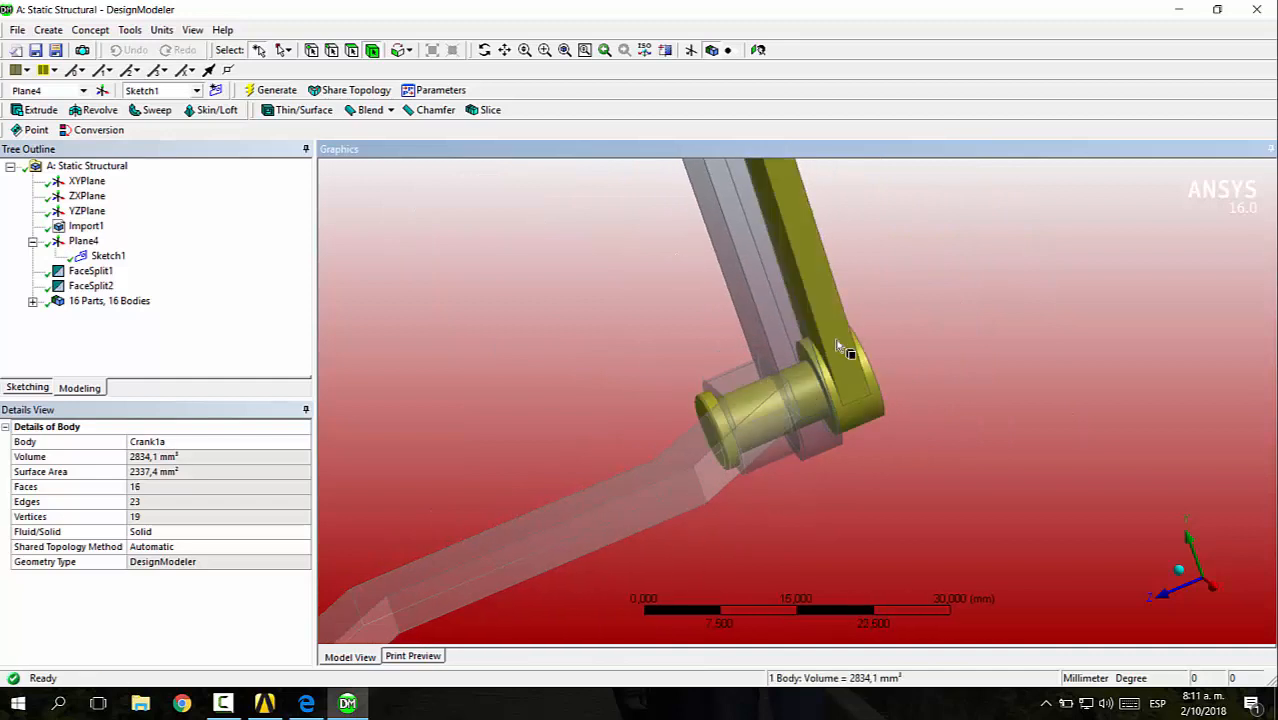
{"action": "left_click", "coordinate": [670, 498], "text": "ctrl"}
{"action": "right_click", "coordinate": [678, 480]}
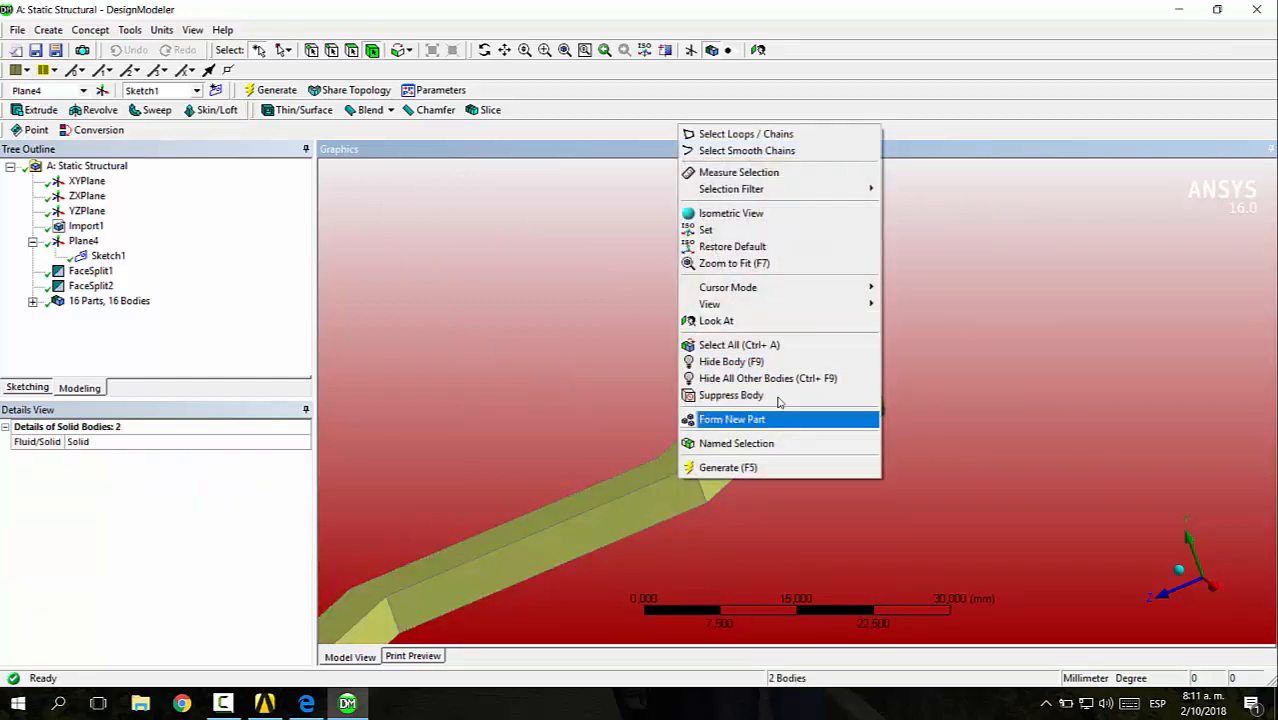
{"action": "left_click", "coordinate": [768, 378]}
- Start a Face Split by points and edges with Crank1a's cylindrical pin face as the target
{"action": "middle_click_drag", "start_coordinate": [625, 305], "coordinate": [858, 418]}
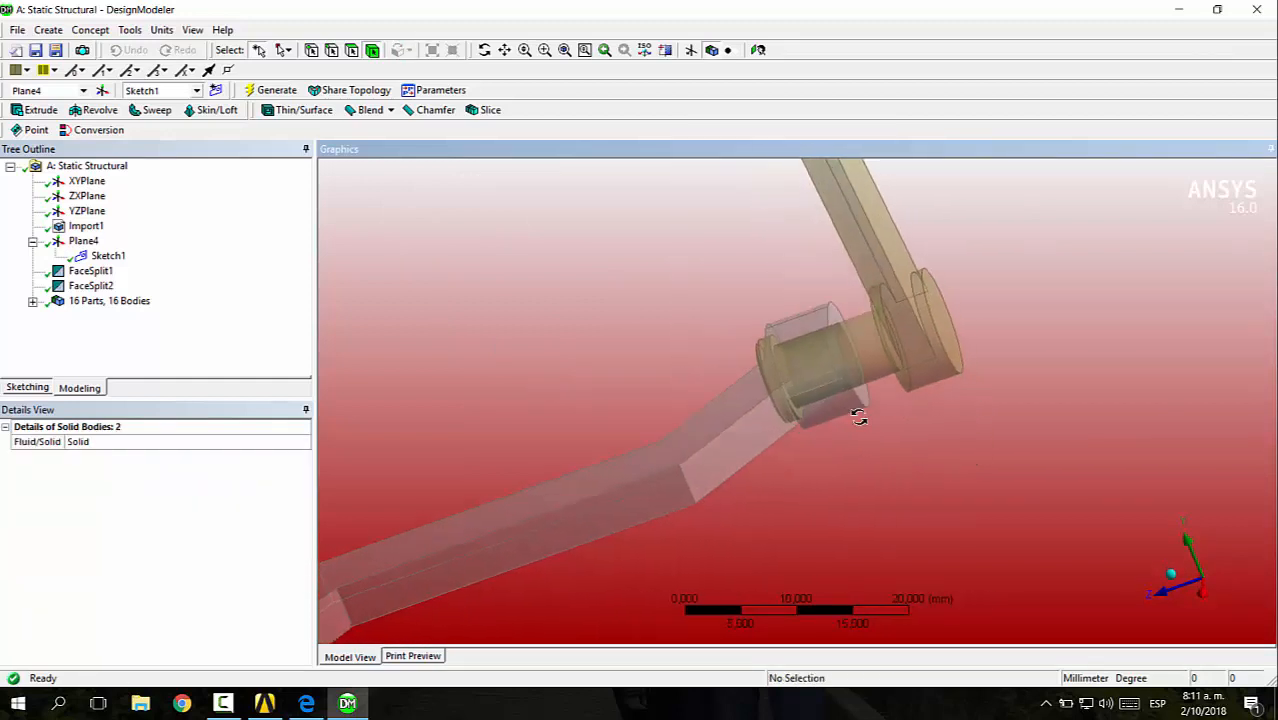
{"action": "left_click", "coordinate": [130, 30]}
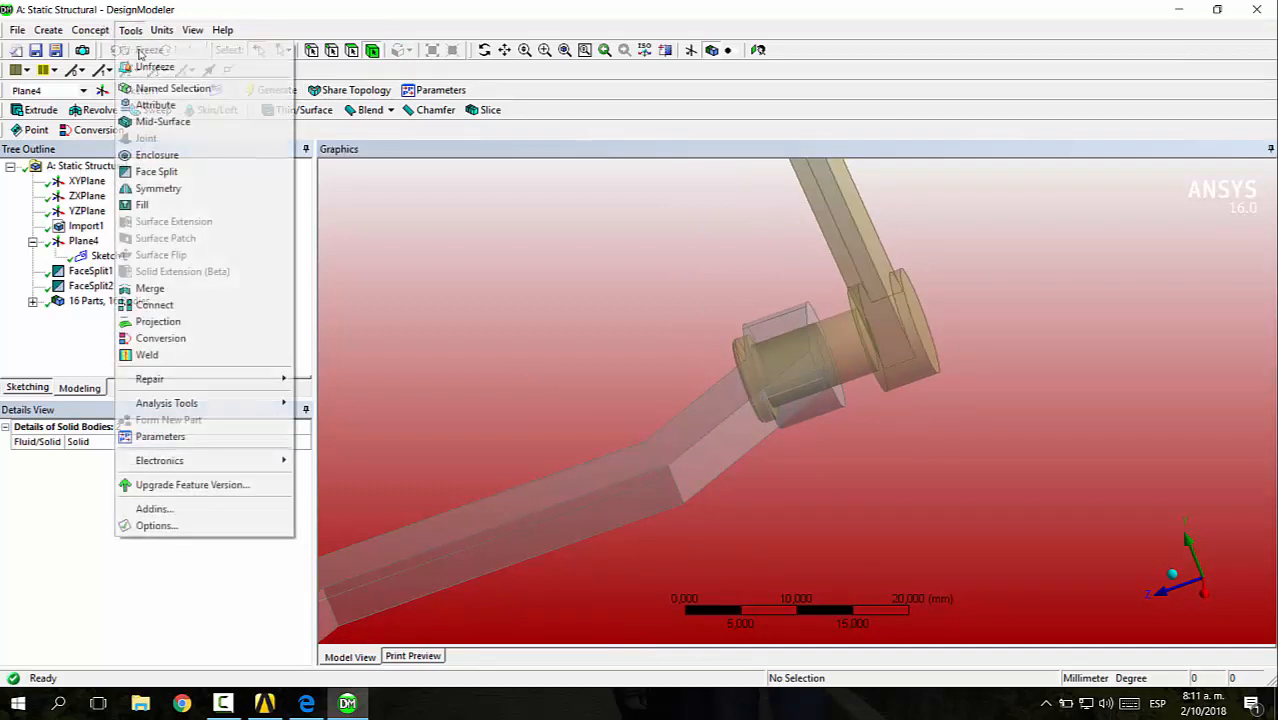
{"action": "left_click", "coordinate": [170, 171]}
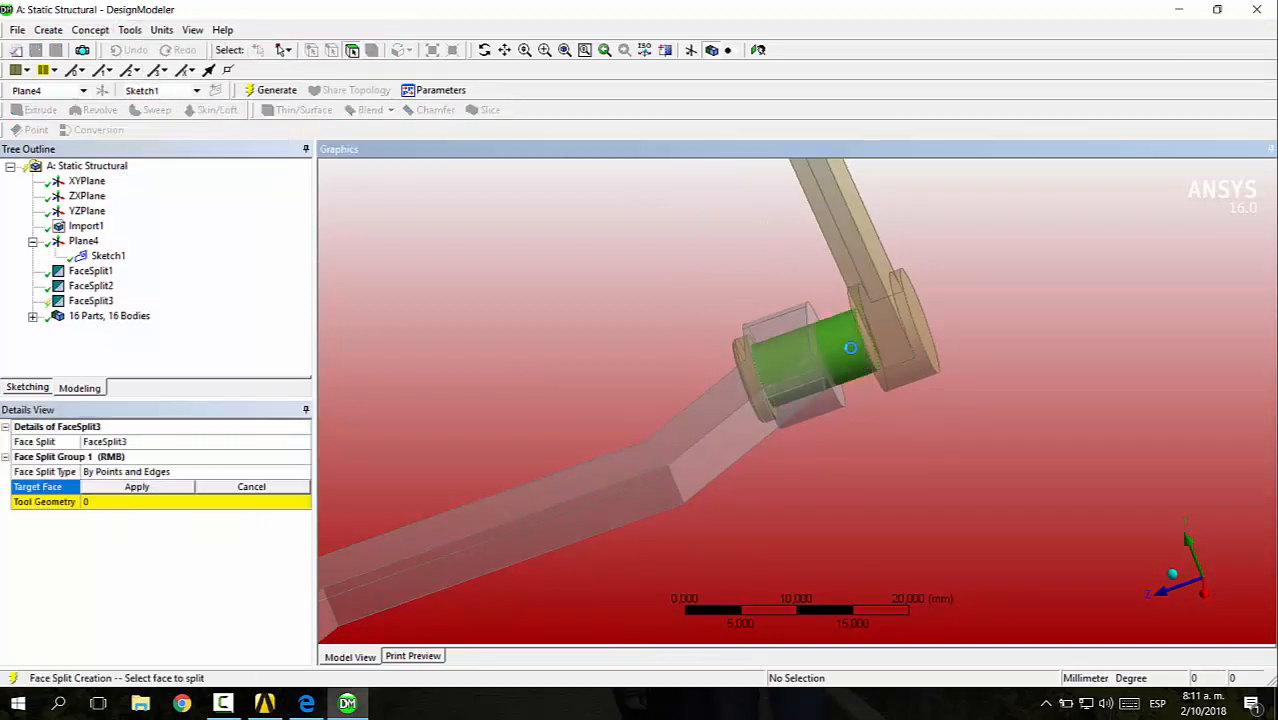
{"action": "left_click", "coordinate": [850, 347]}
{"action": "left_click", "coordinate": [157, 487]}
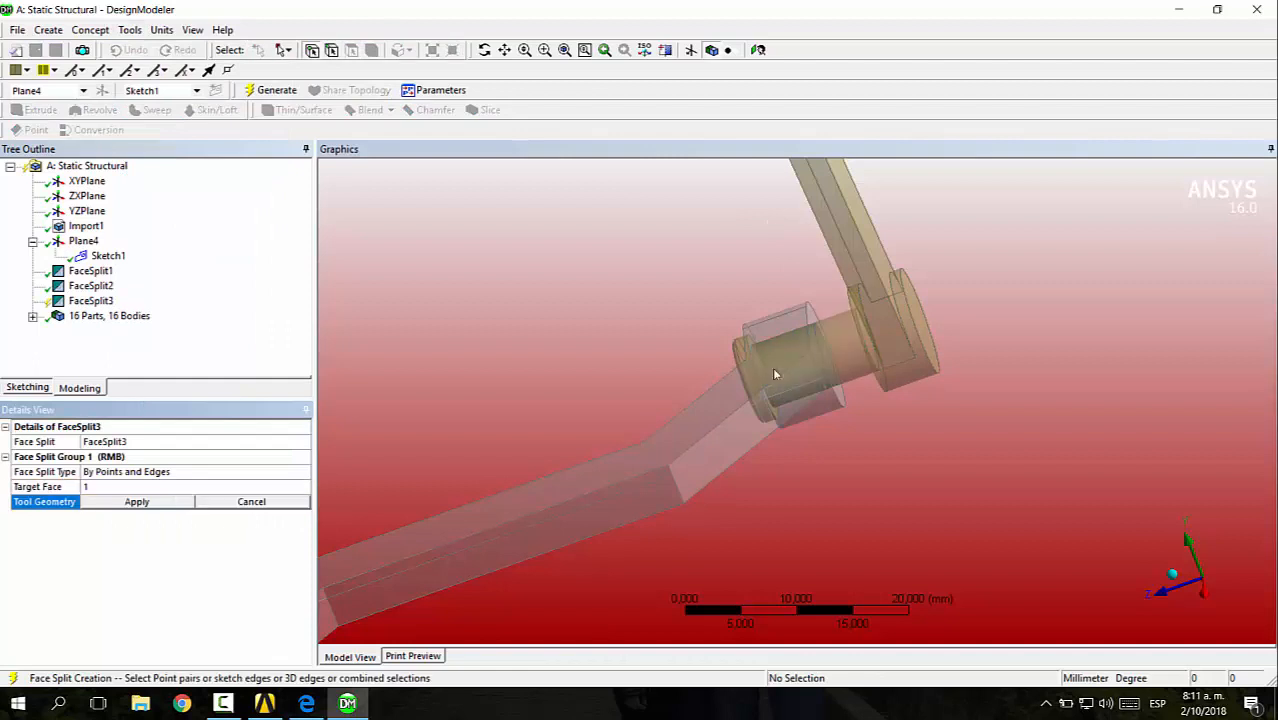
- Assign the circular edge of the connecting rod's bore around Crank1a's pin as the tool geometry and generate the face split
{"action": "scroll", "coordinate": [907, 443], "scroll_direction": "up", "scroll_amount": 2}
{"action": "middle_click_drag", "start_coordinate": [818, 385], "coordinate": [800, 325]}
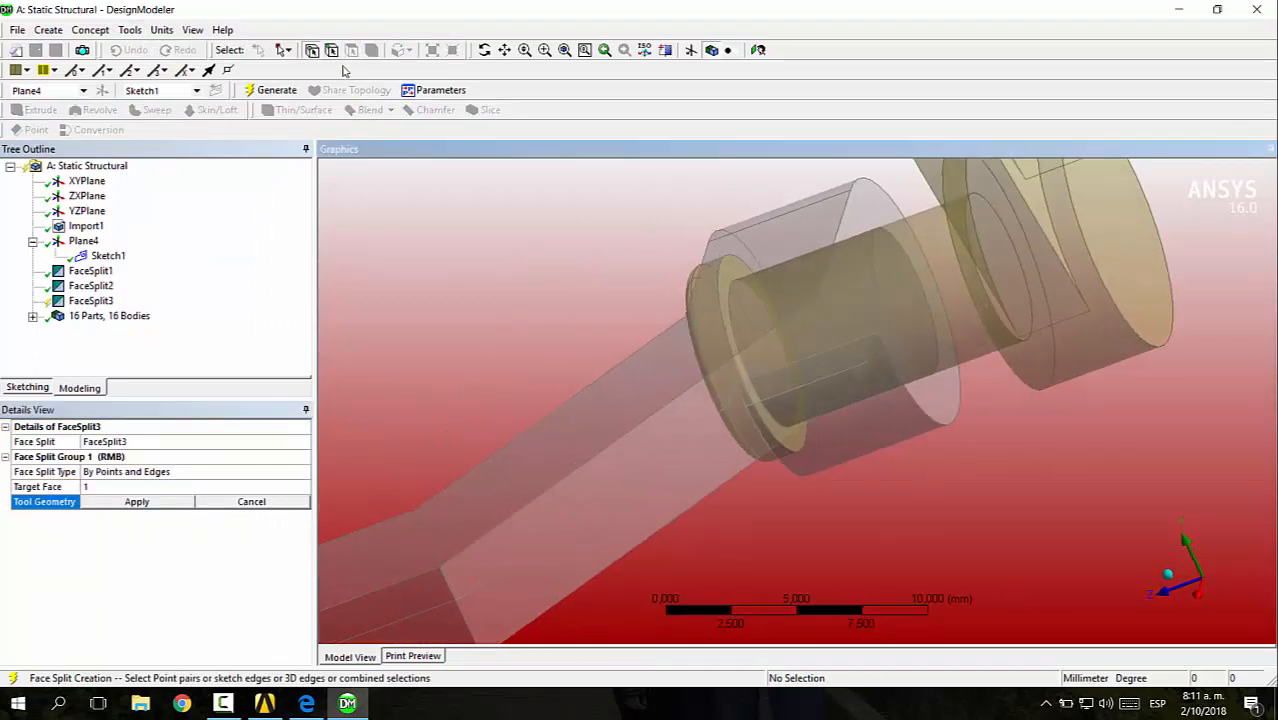
{"action": "left_click", "coordinate": [872, 249]}
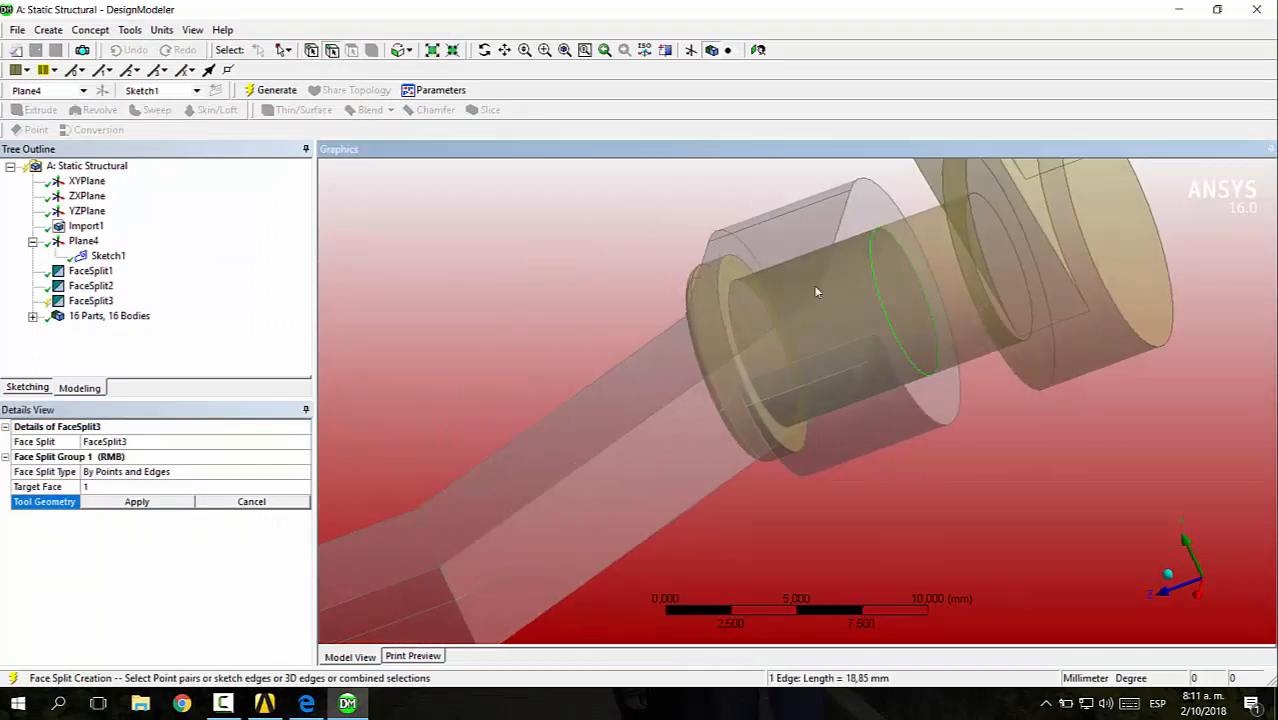
{"action": "left_click", "coordinate": [137, 501]}
{"action": "scroll", "coordinate": [703, 326], "scroll_direction": "down", "scroll_amount": 2}
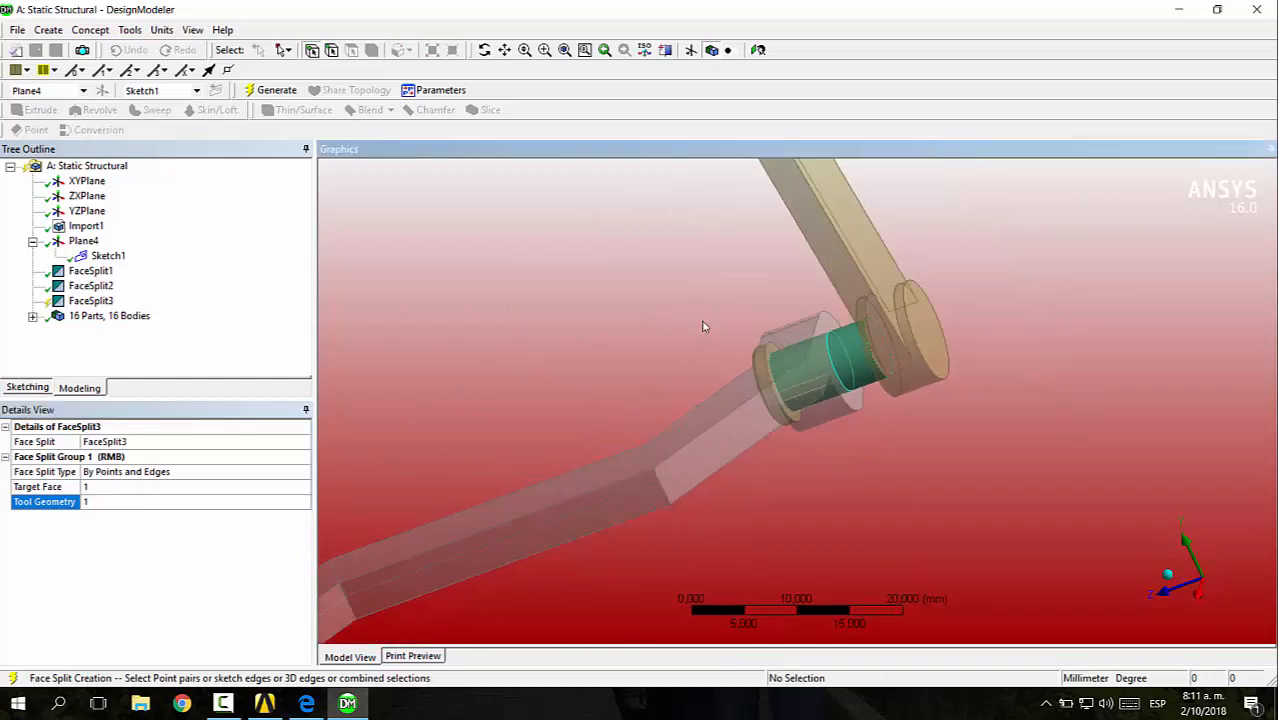
{"action": "scroll", "coordinate": [703, 326], "scroll_direction": "down", "scroll_amount": 2}
{"action": "middle_click_drag", "start_coordinate": [633, 340], "coordinate": [706, 337]}
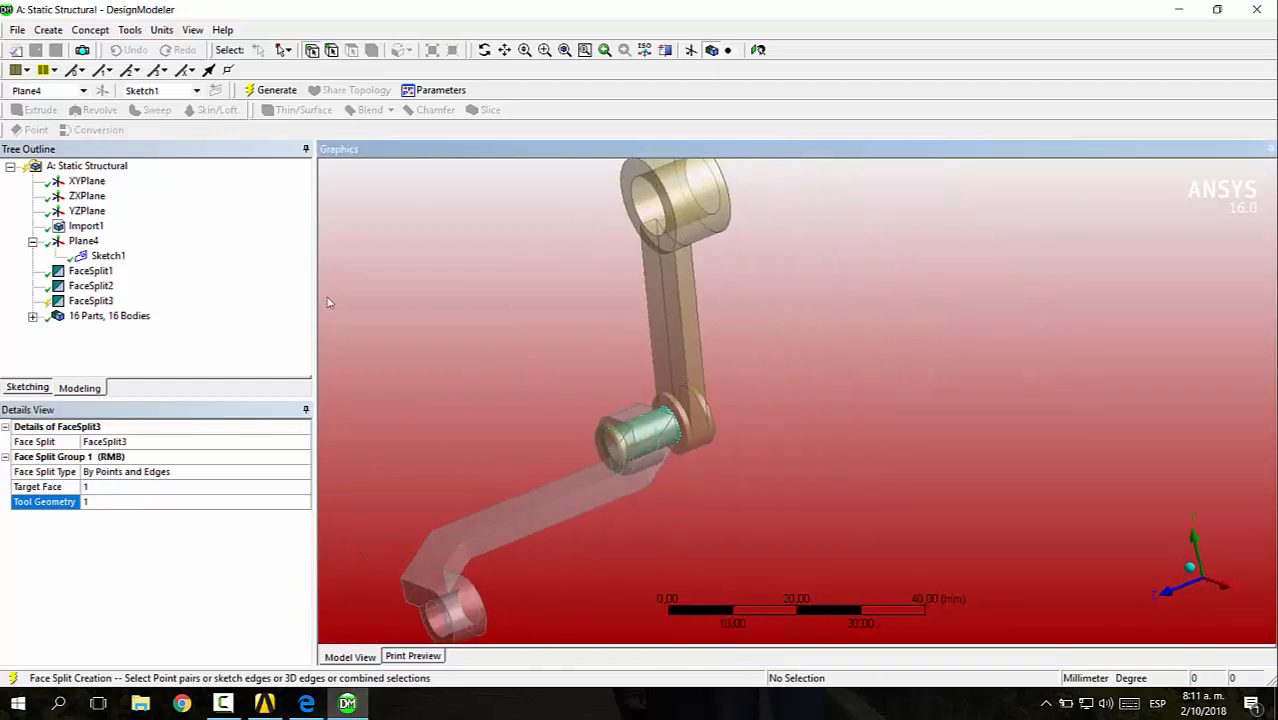
{"action": "left_click", "coordinate": [270, 92]}
- Show all bodies again from the Crank1a crank and bring the whole linkage into view
{"action": "scroll", "coordinate": [575, 360], "scroll_direction": "down", "scroll_amount": 2}
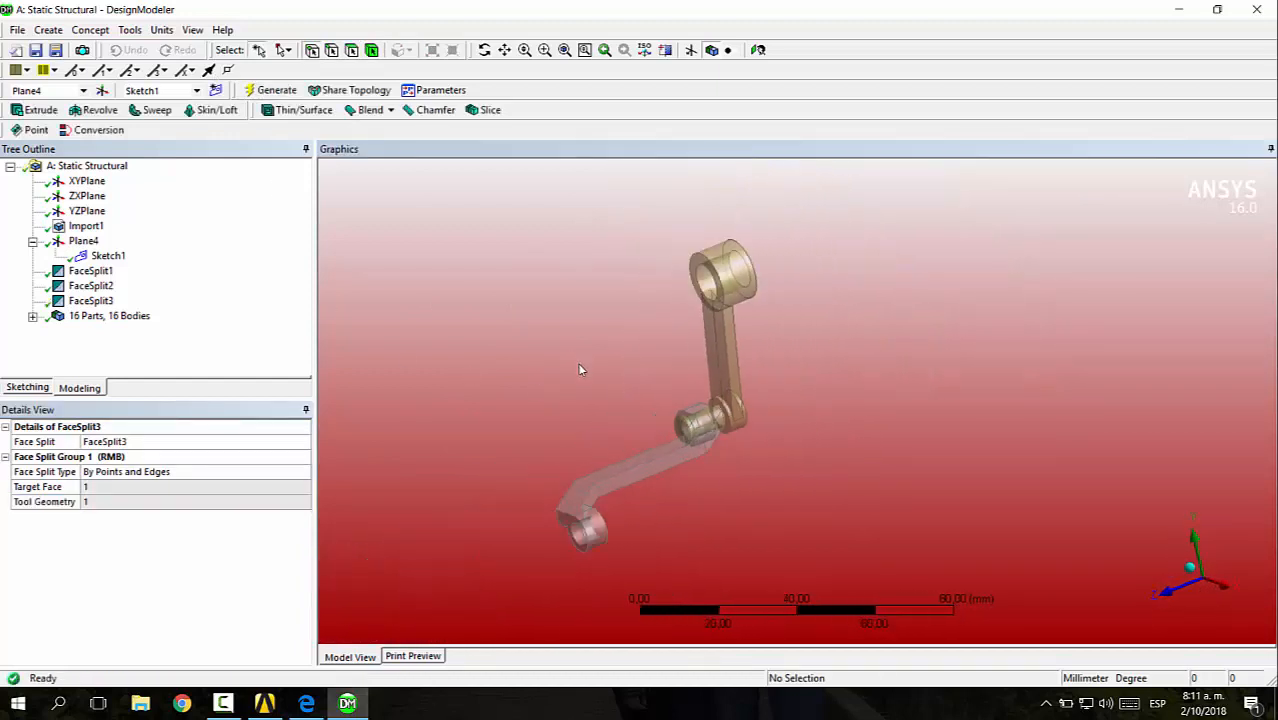
{"action": "left_click", "coordinate": [726, 268]}
{"action": "right_click", "coordinate": [736, 264]}
{"action": "left_click", "coordinate": [816, 567]}
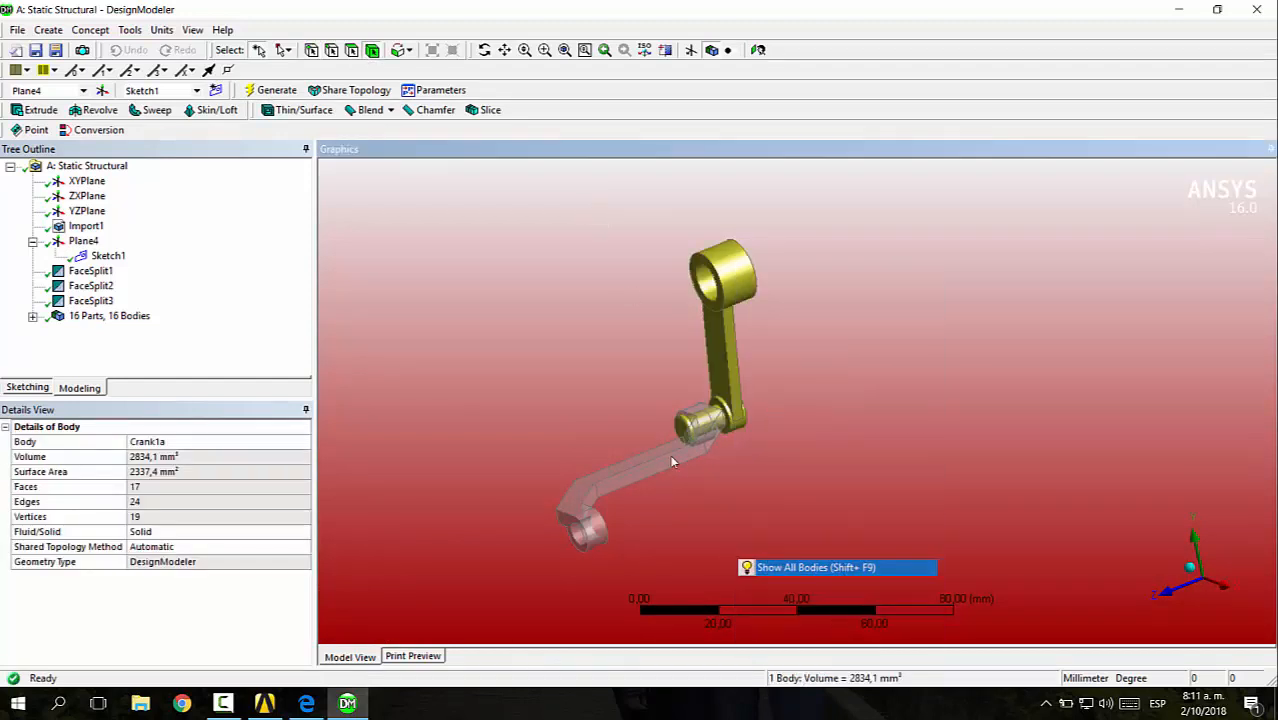
{"action": "scroll", "coordinate": [838, 430], "scroll_direction": "down", "scroll_amount": 4}
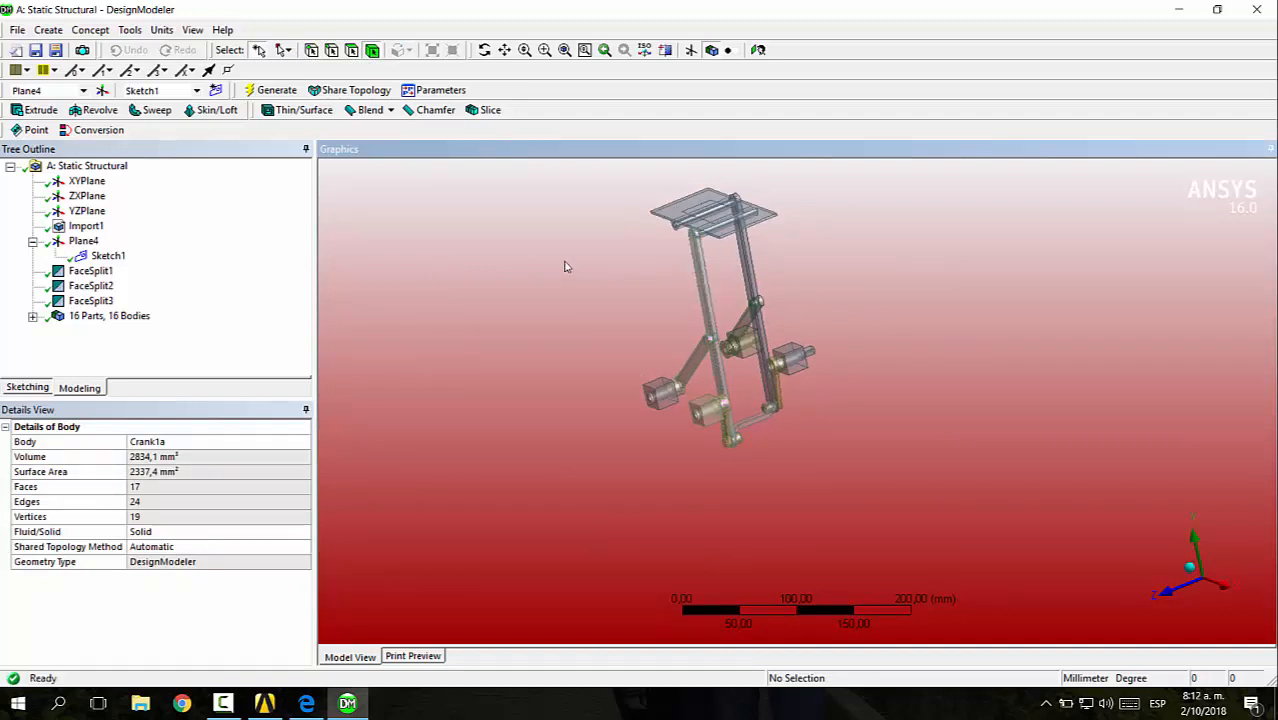
{"action": "middle_click_drag", "start_coordinate": [613, 295], "coordinate": [612, 250]}
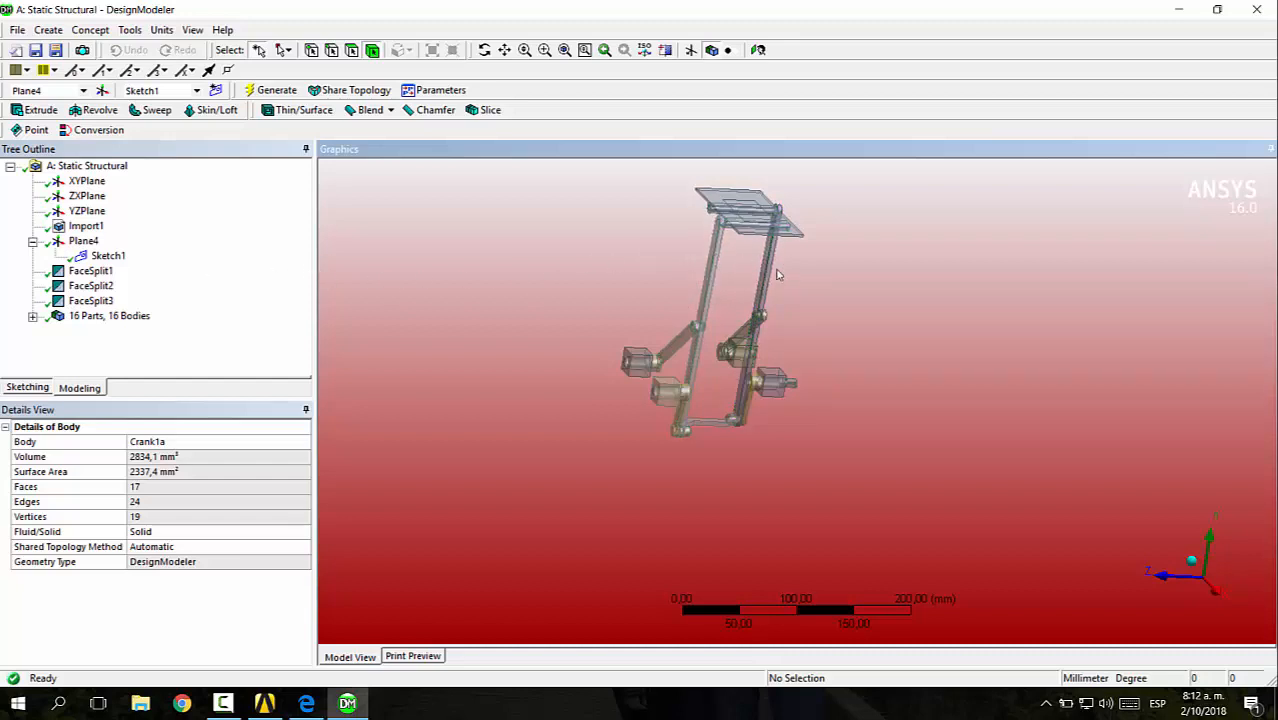
{"action": "middle_click_drag", "start_coordinate": [570, 307], "coordinate": [561, 314]}
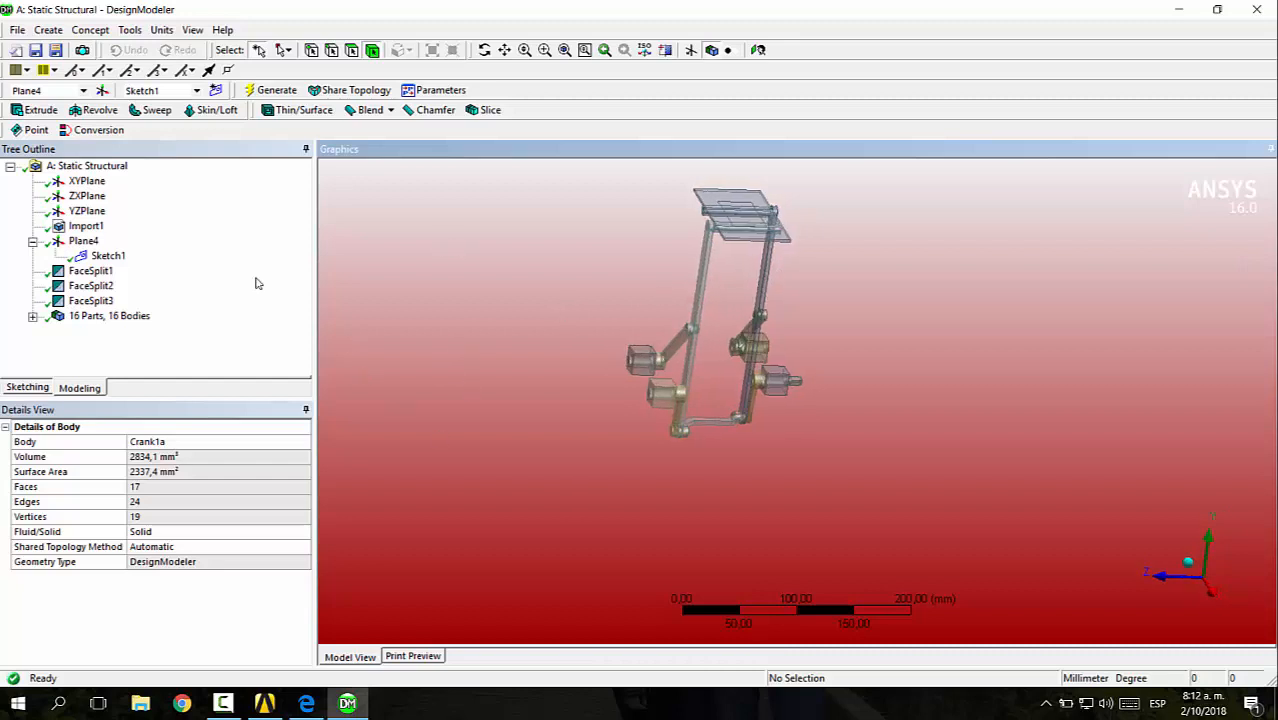
{"action": "scroll", "coordinate": [158, 332], "scroll_direction": "up", "scroll_amount": 5}
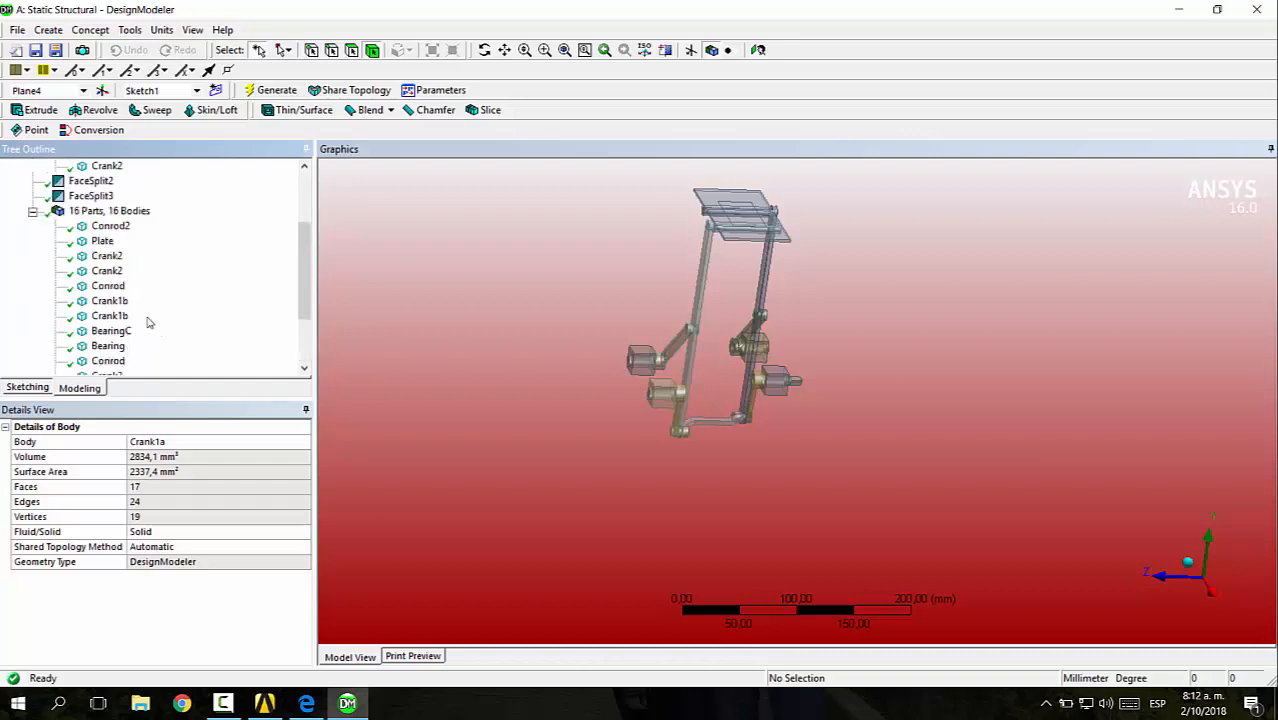
{"action": "left_click", "coordinate": [32, 316]}
{"action": "scroll", "coordinate": [552, 293], "scroll_direction": "down", "scroll_amount": 2}
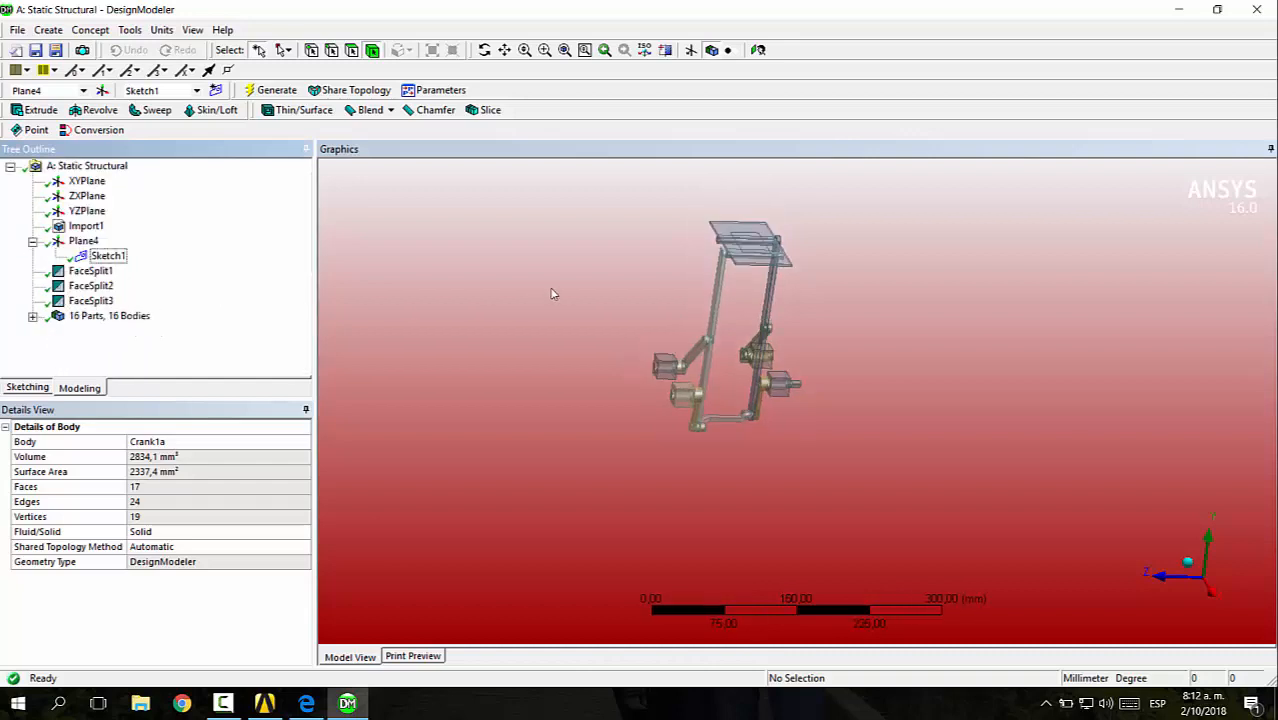
- Switch to the Workbench project and open the Static Structural system's Model in Mechanical
{"action": "left_click", "coordinate": [264, 703]}
{"action": "left_click", "coordinate": [430, 257]}
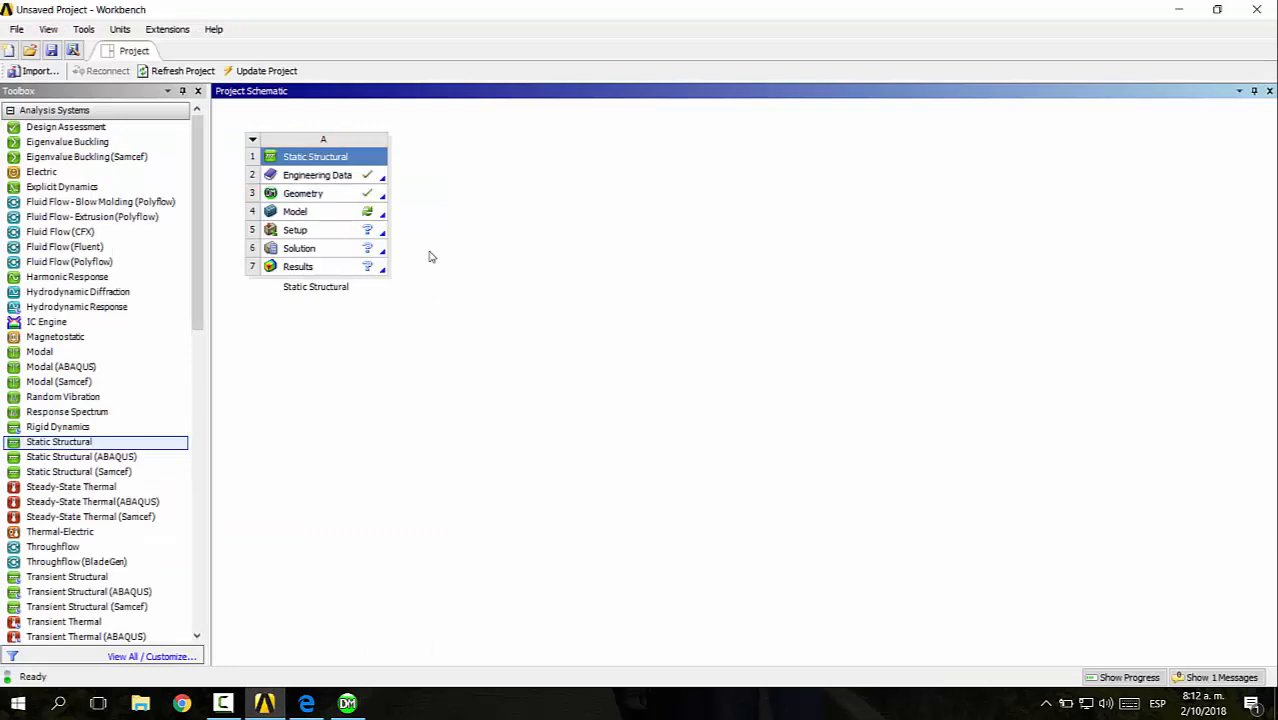
{"action": "double_click", "coordinate": [296, 212]}
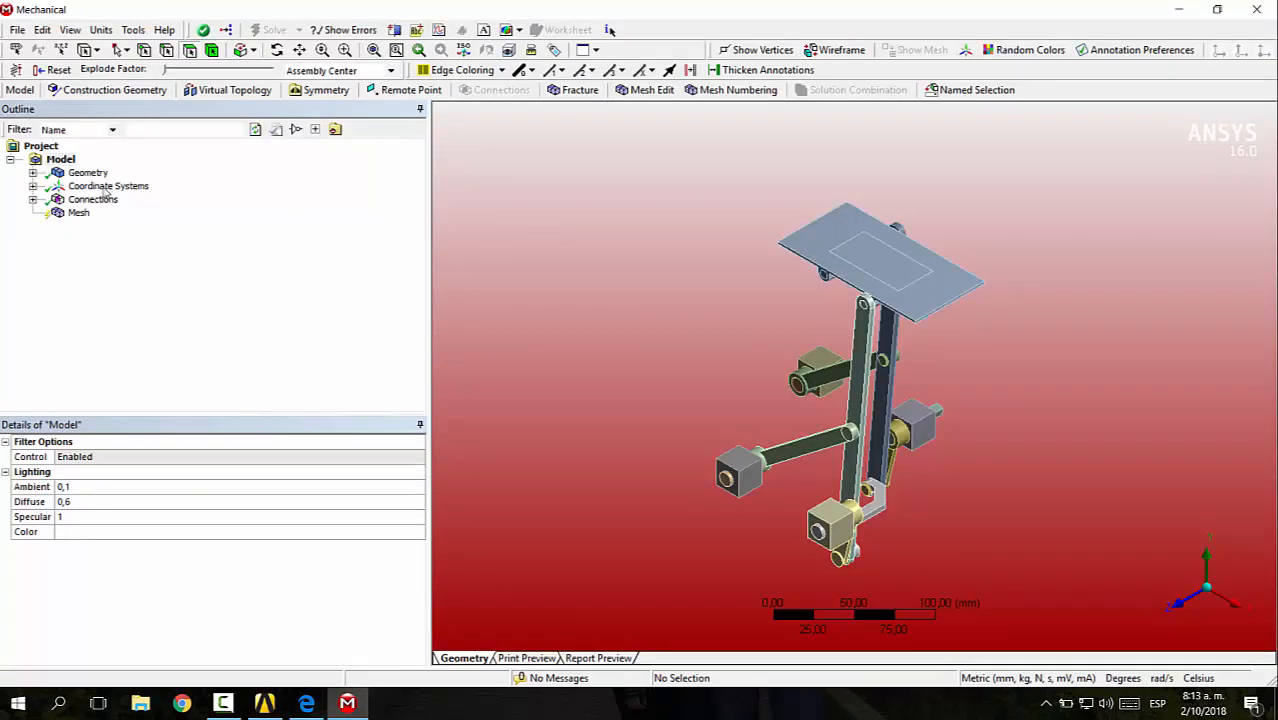
- Expand the model's geometry and examine which listed bodies correspond to the long connecting rods and bearings of the linkage
{"action": "left_click", "coordinate": [32, 173]}
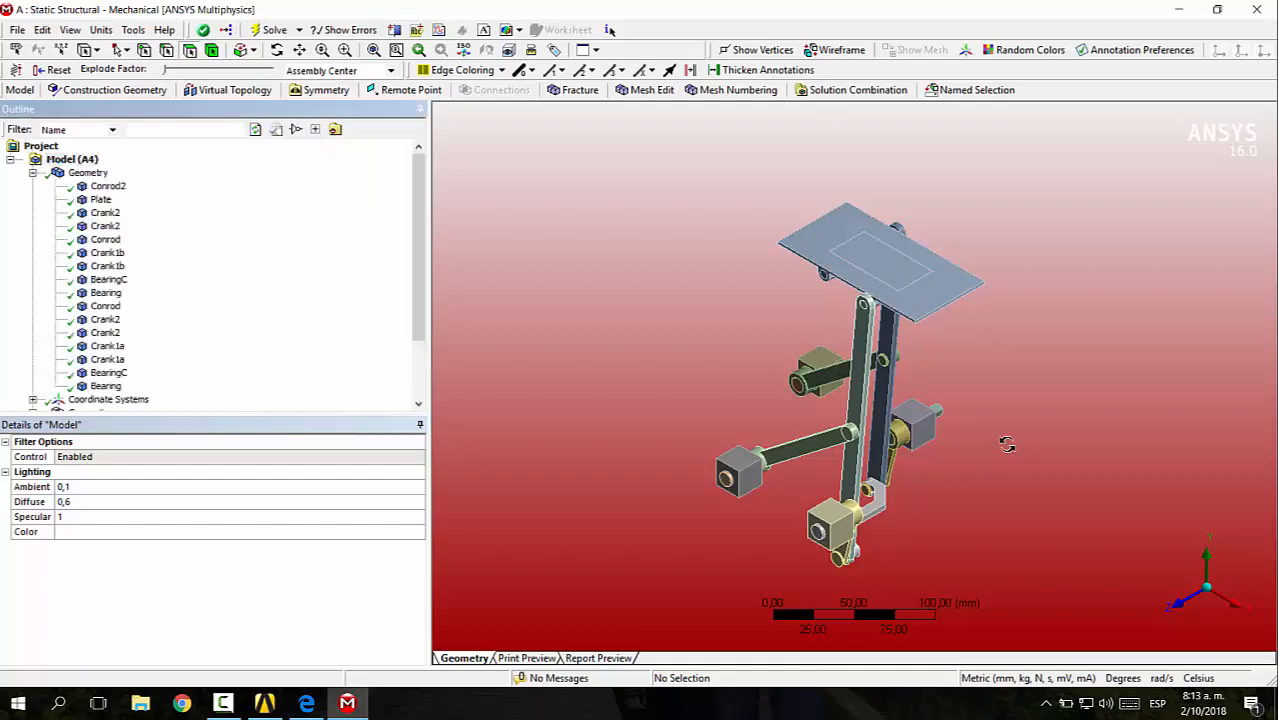
{"action": "left_click_drag", "start_coordinate": [1004, 436], "coordinate": [970, 425]}
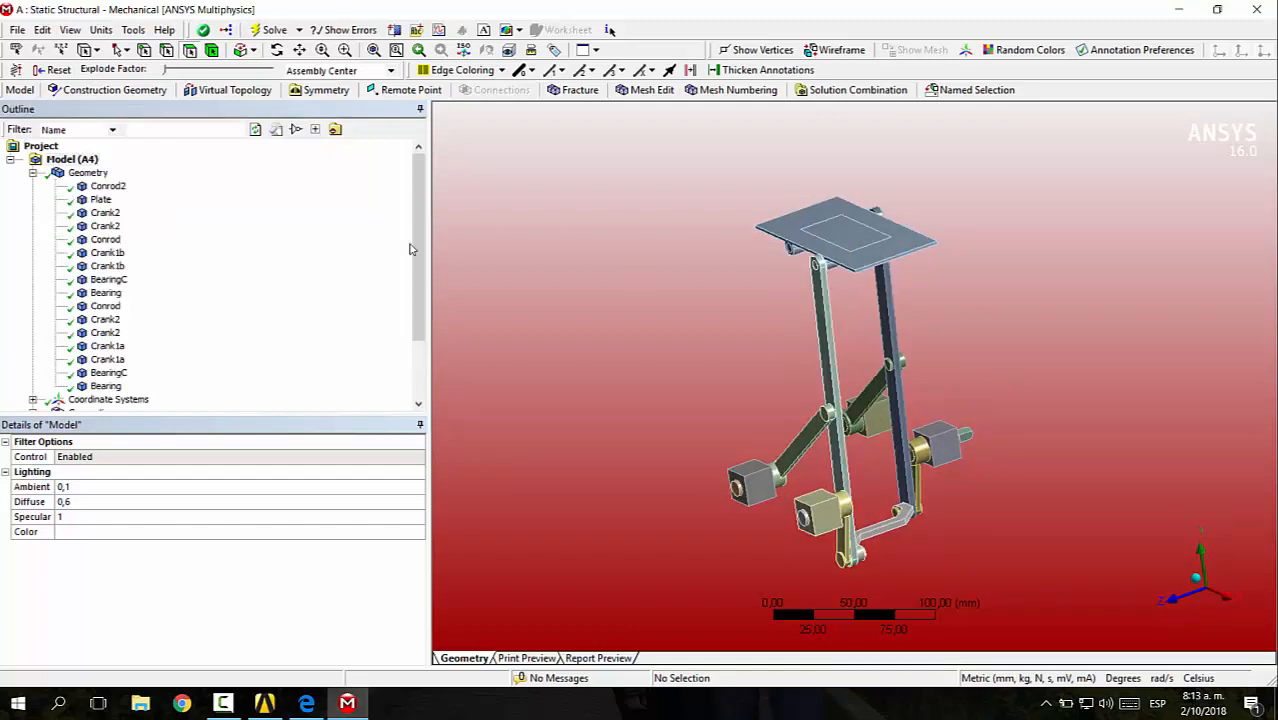
{"action": "left_click", "coordinate": [828, 318]}
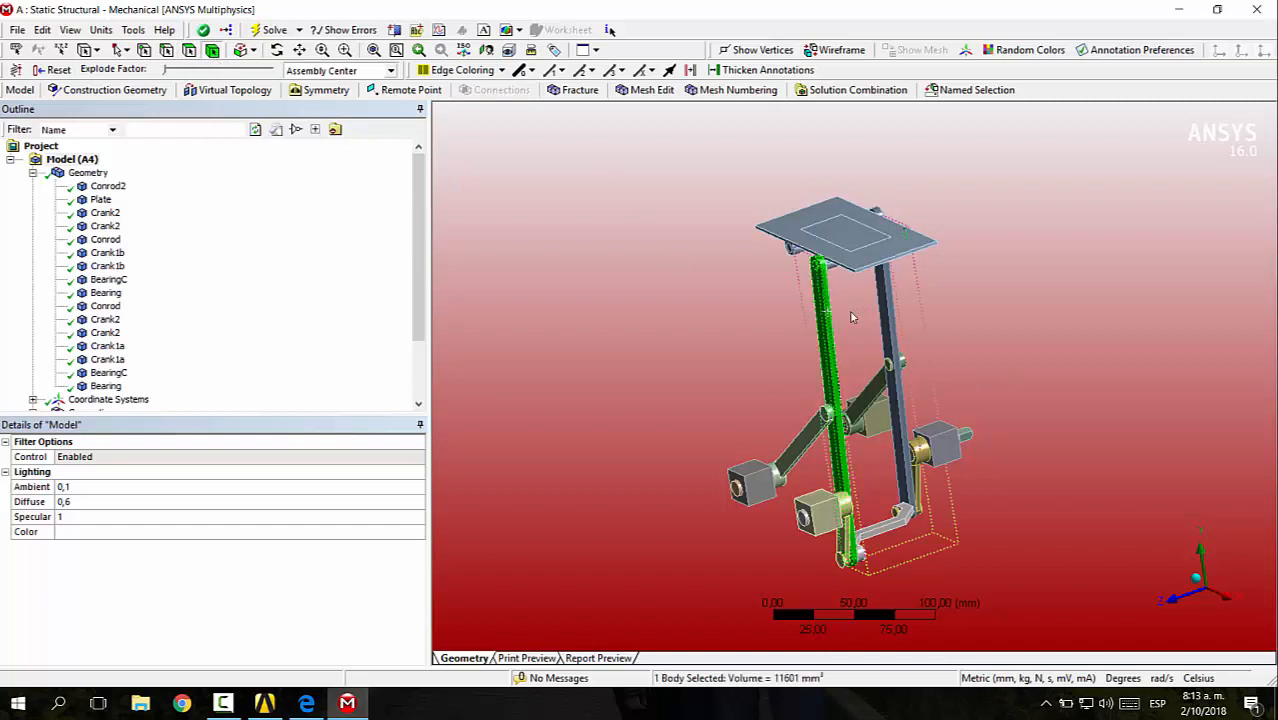
{"action": "left_click", "coordinate": [890, 318]}
{"action": "left_click", "coordinate": [549, 250]}
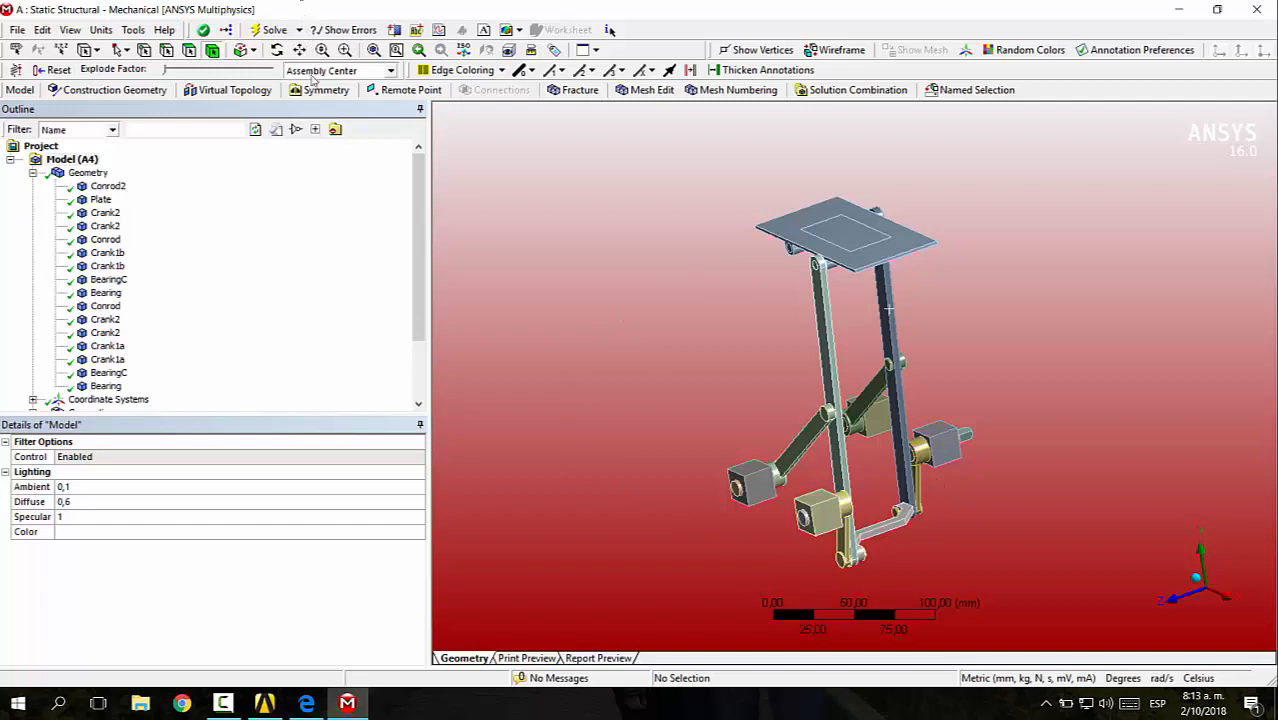
{"action": "left_click", "coordinate": [105, 240]}
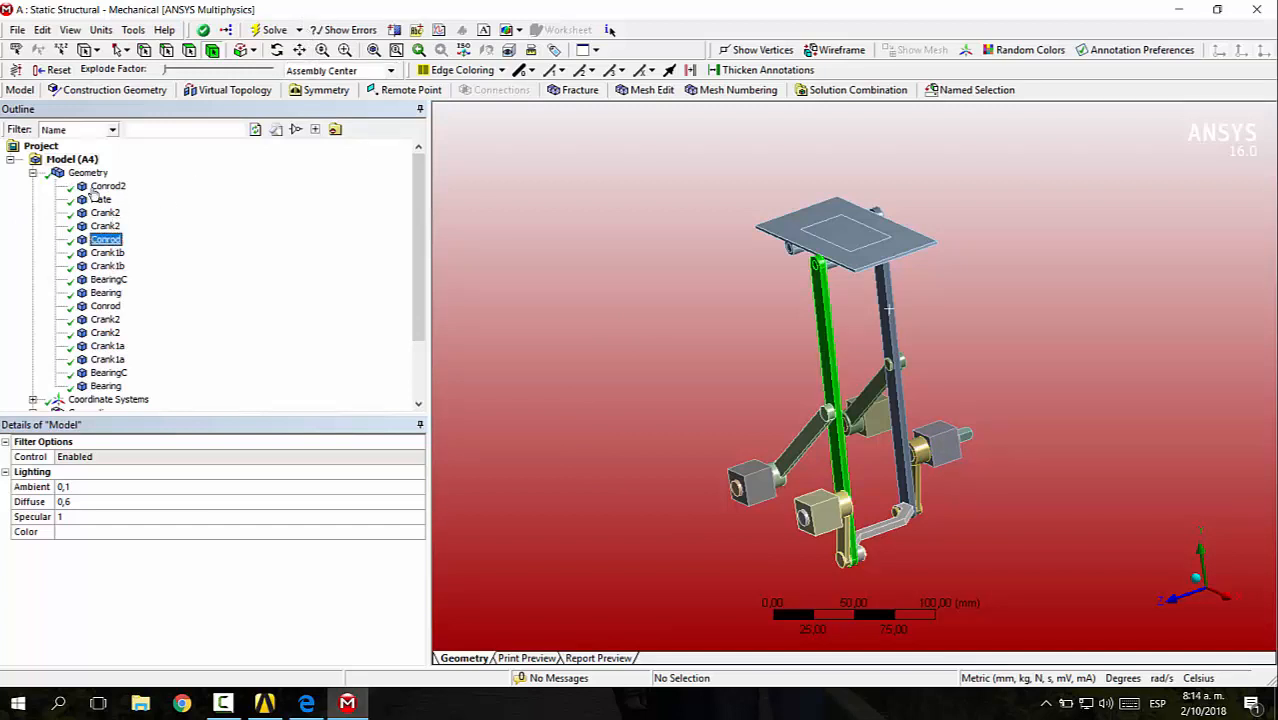
{"action": "left_click", "coordinate": [105, 292]}
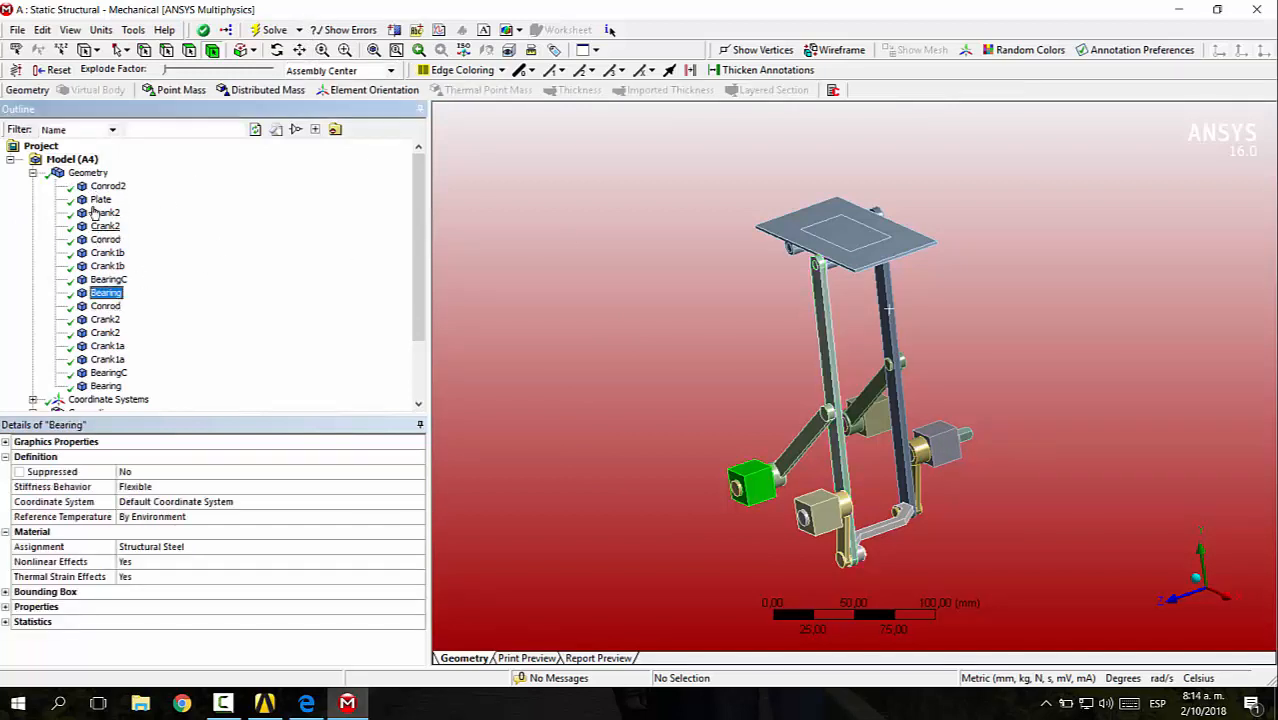
- Set the stiffness behavior of all bodies except the two Conrod bodies to Rigid
{"action": "left_click", "coordinate": [108, 186]}
{"action": "left_click", "coordinate": [108, 386], "text": "shift"}
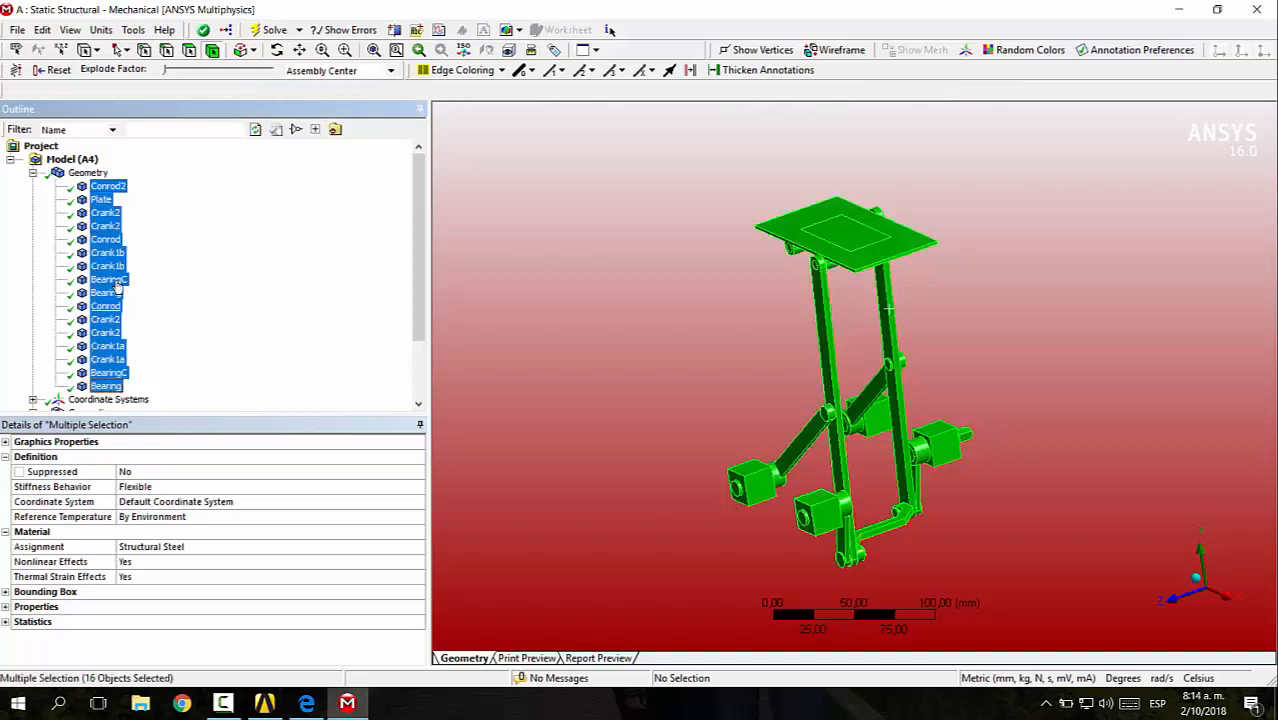
{"action": "left_click", "coordinate": [107, 240], "text": "ctrl"}
{"action": "left_click", "coordinate": [112, 308], "text": "ctrl"}
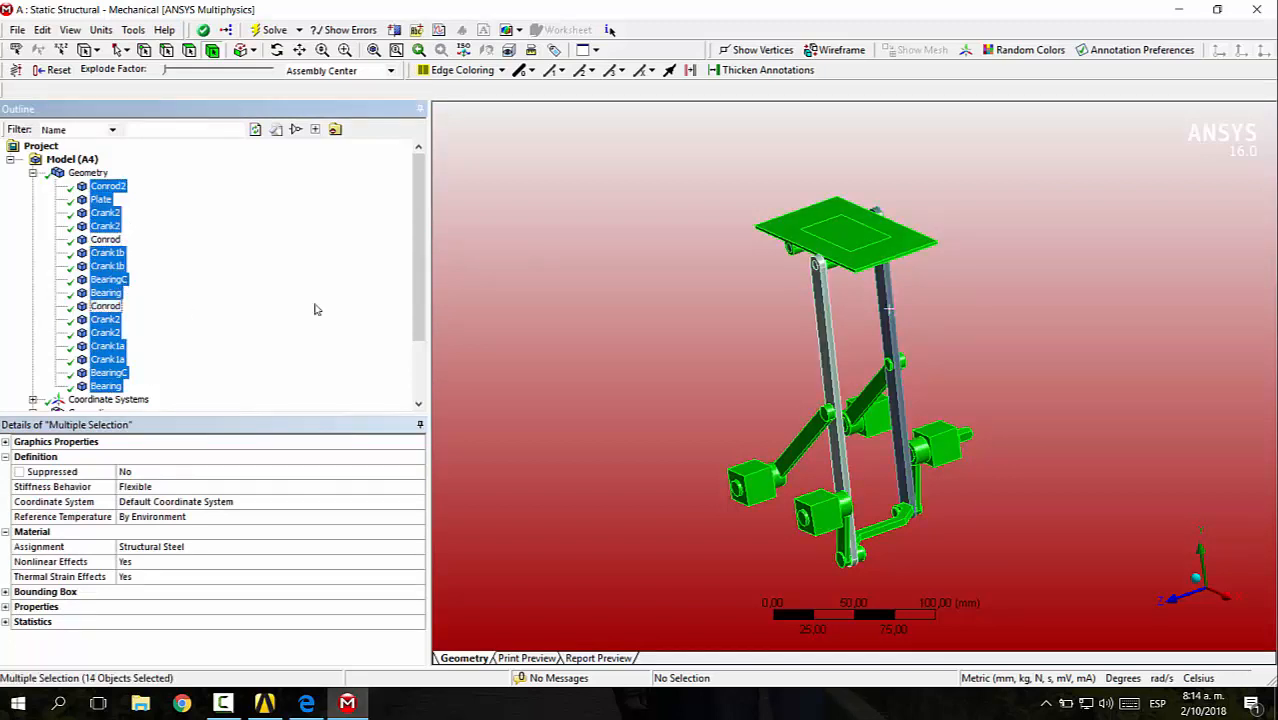
{"action": "left_click", "coordinate": [417, 487]}
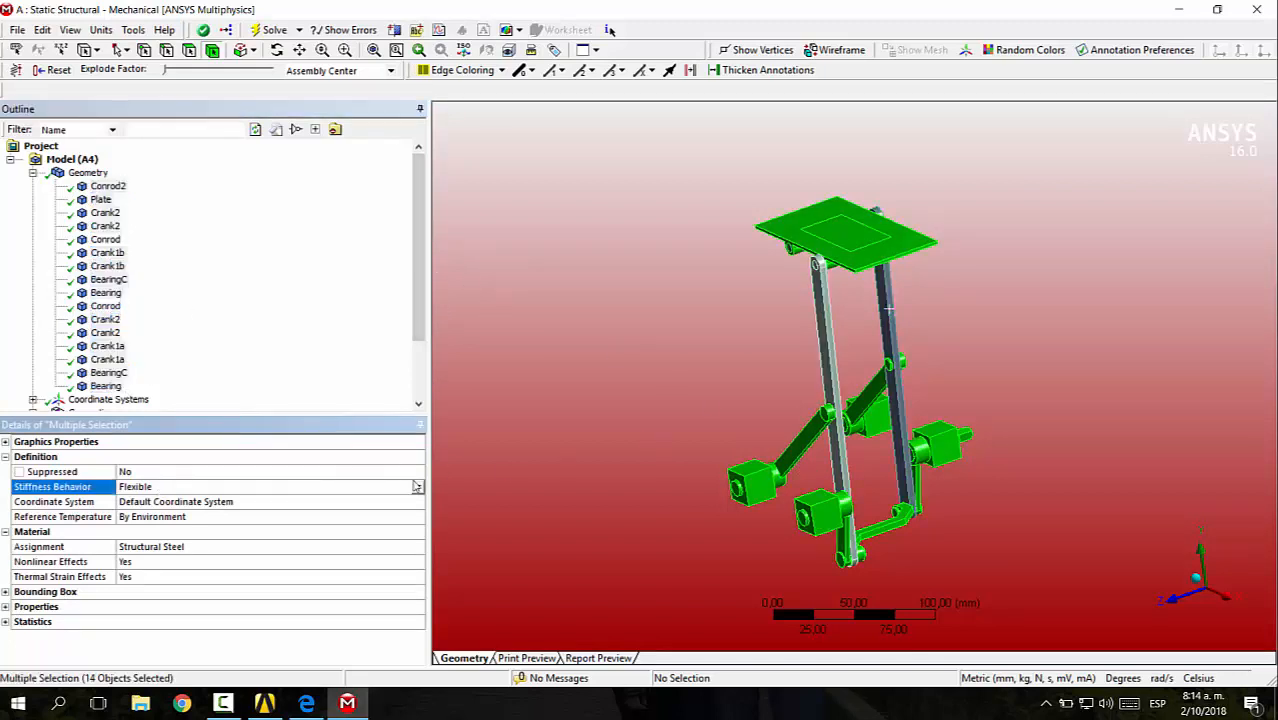
{"action": "left_click", "coordinate": [313, 487]}
{"action": "left_click", "coordinate": [306, 511]}
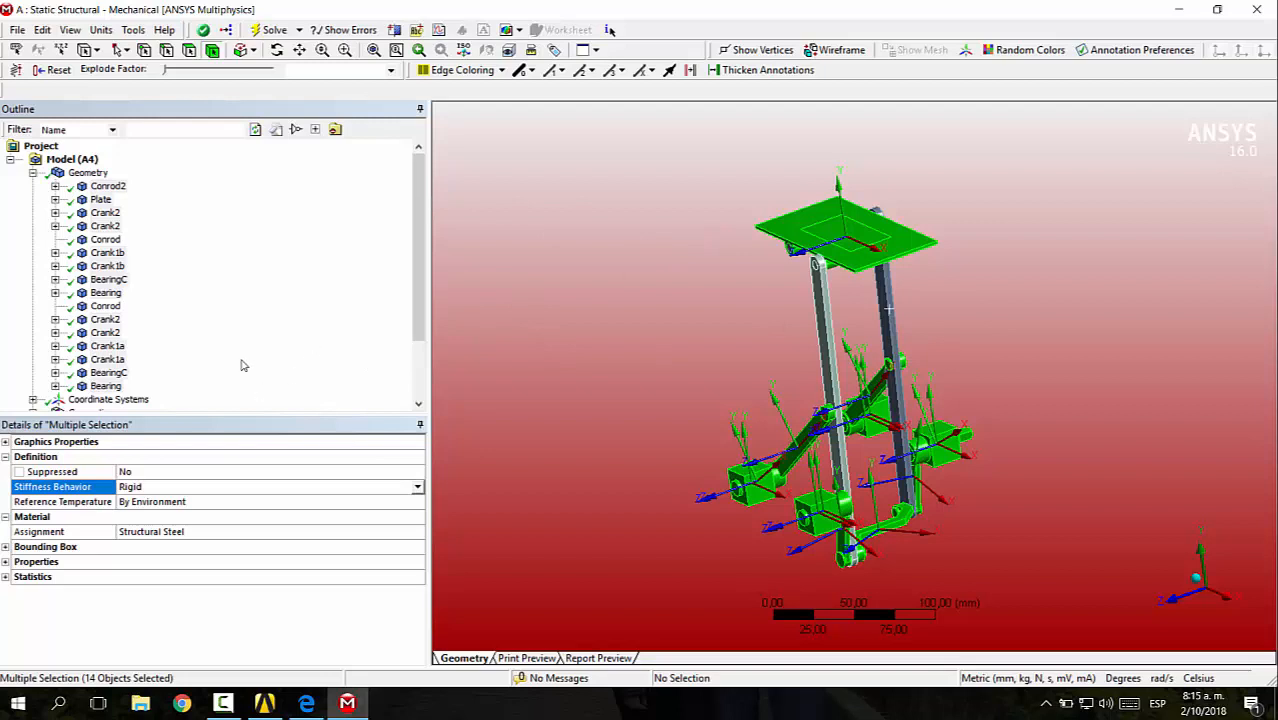
- Collapse the geometry list and delete the automatically detected Contacts group from the model's connections
{"action": "scroll", "coordinate": [220, 271], "scroll_direction": "down", "scroll_amount": 1}
{"action": "scroll", "coordinate": [220, 271], "scroll_direction": "up", "scroll_amount": 1}
{"action": "left_click", "coordinate": [32, 173]}
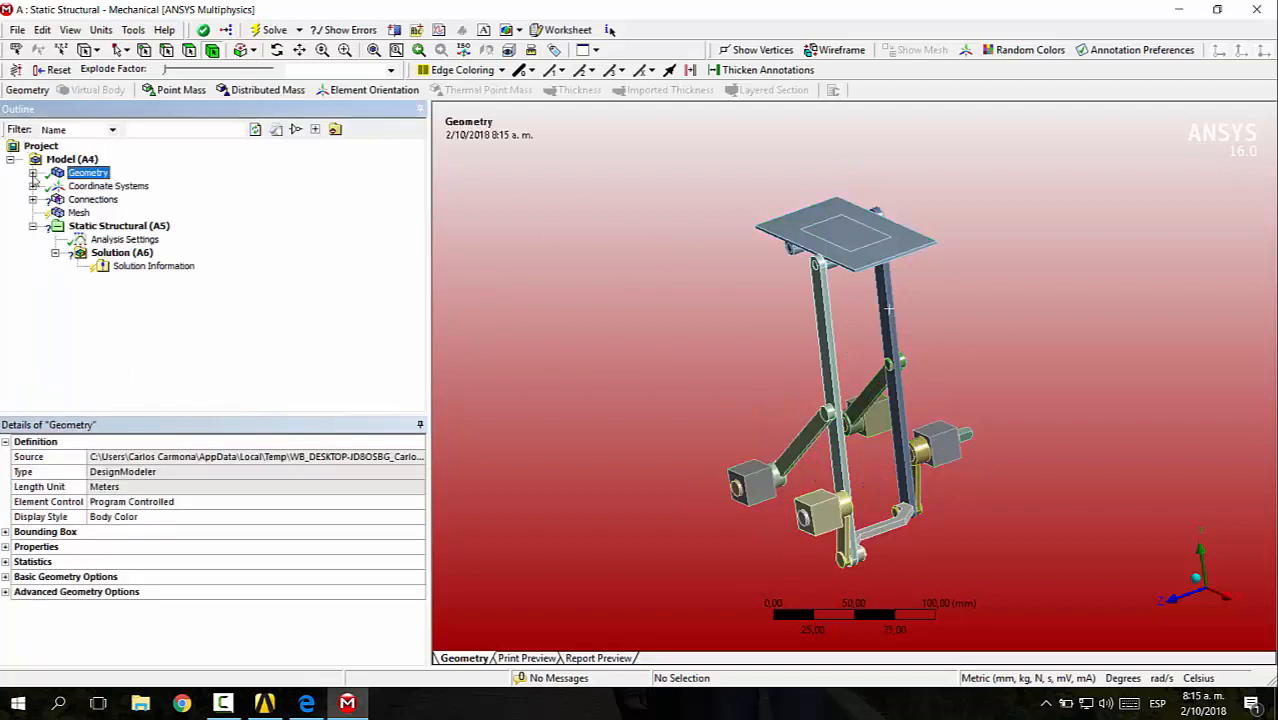
{"action": "left_click", "coordinate": [33, 199]}
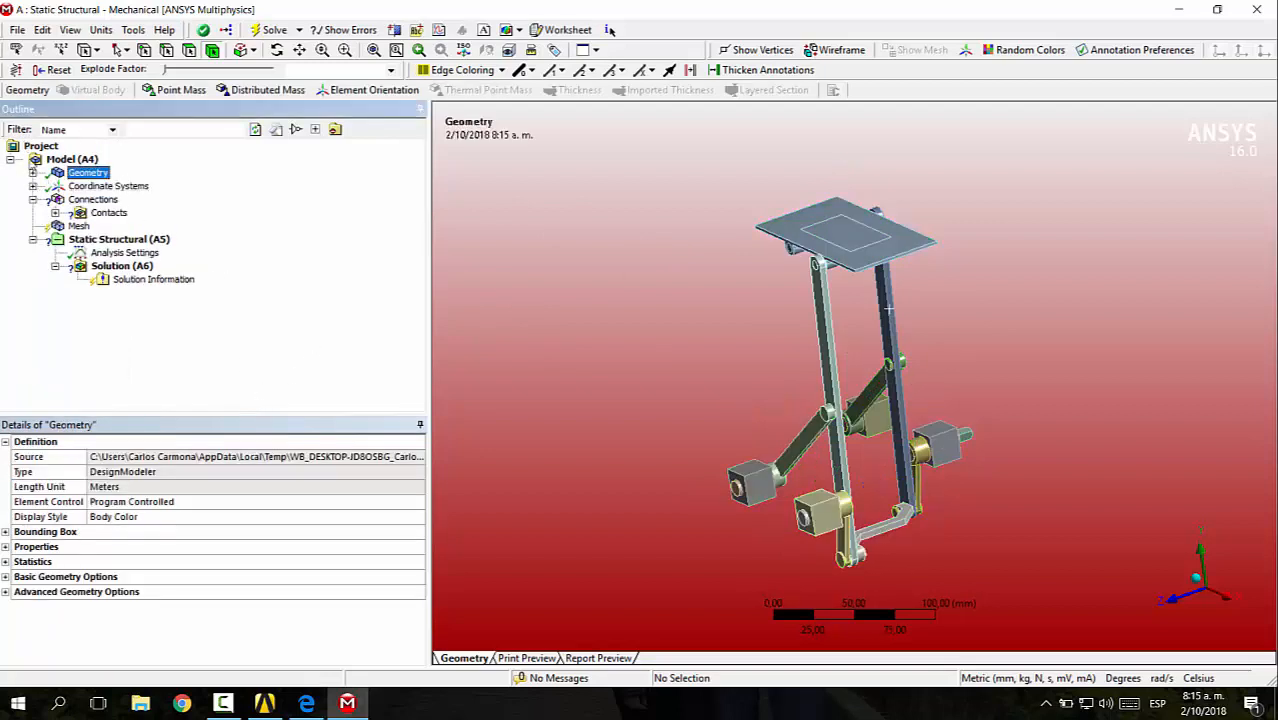
{"action": "left_click", "coordinate": [95, 214]}
{"action": "left_click", "coordinate": [55, 213]}
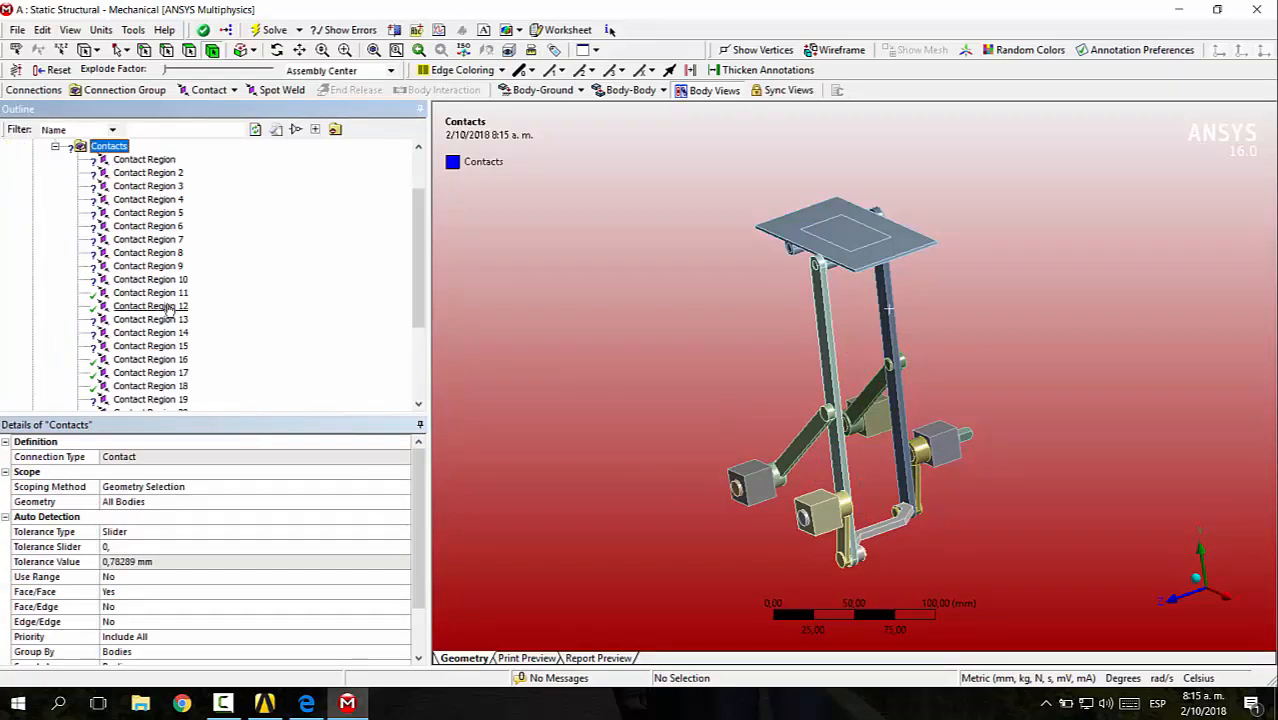
{"action": "scroll", "coordinate": [168, 310], "scroll_direction": "up", "scroll_amount": 2}
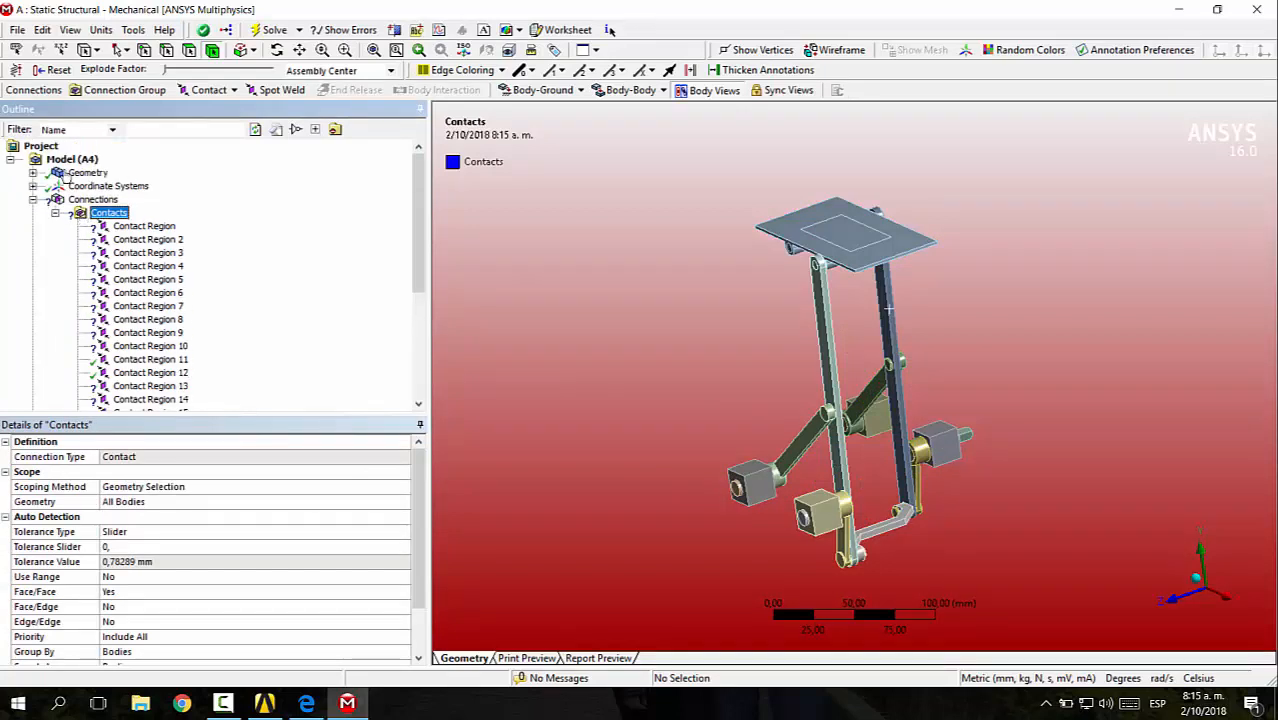
{"action": "key", "text": "Delete"}
{"action": "left_click", "coordinate": [644, 413]}
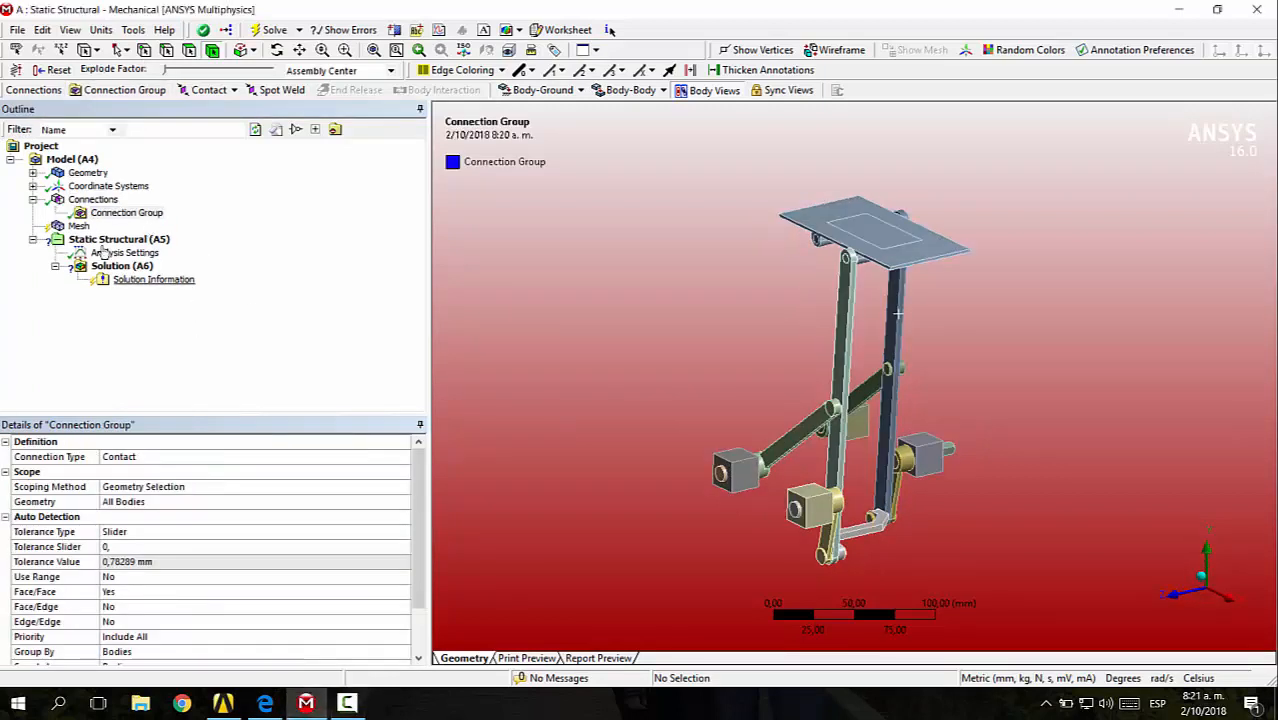
- Set the connection type of the Connection Group to Joint
{"action": "left_click", "coordinate": [120, 214]}
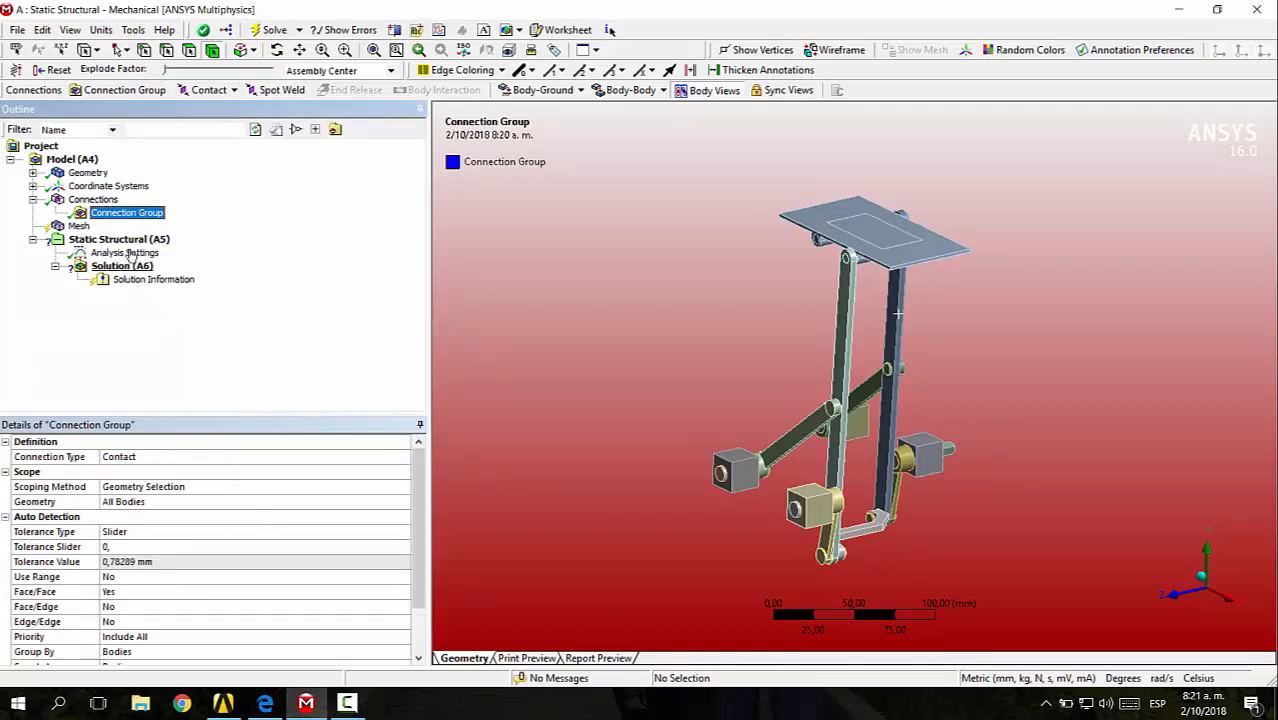
{"action": "left_click", "coordinate": [160, 458]}
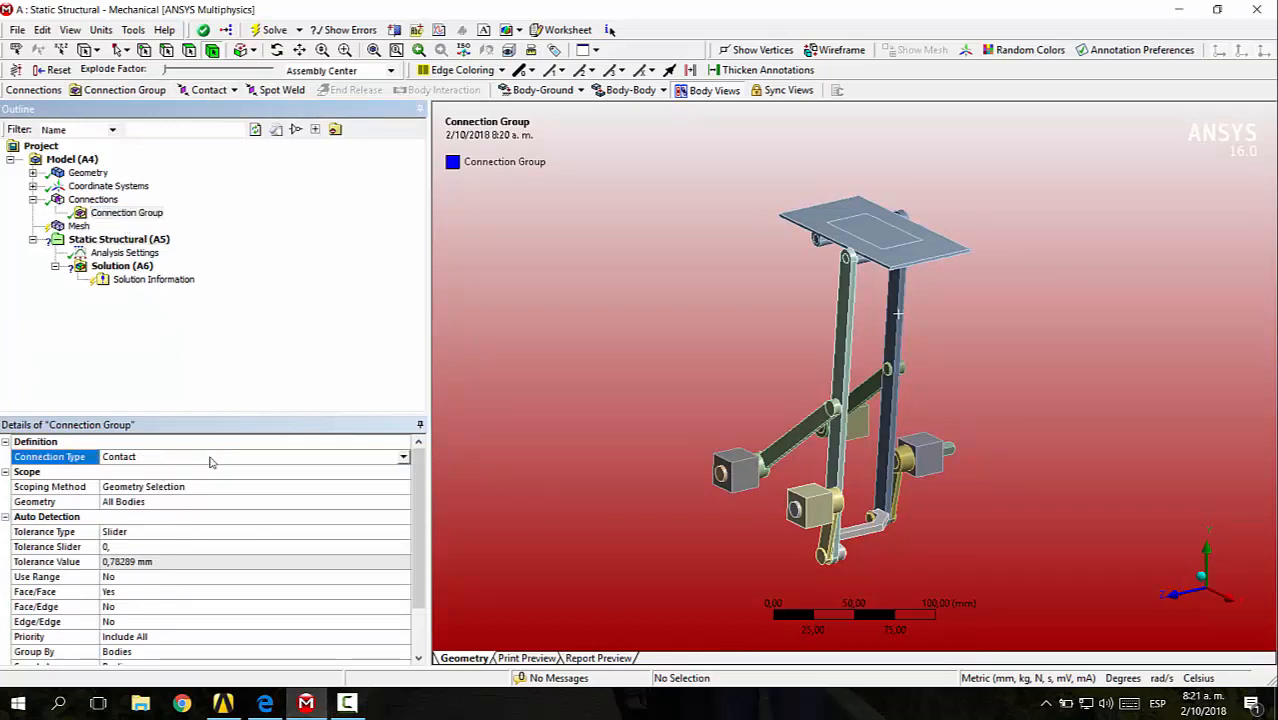
{"action": "left_click", "coordinate": [403, 457]}
{"action": "left_click", "coordinate": [315, 488]}
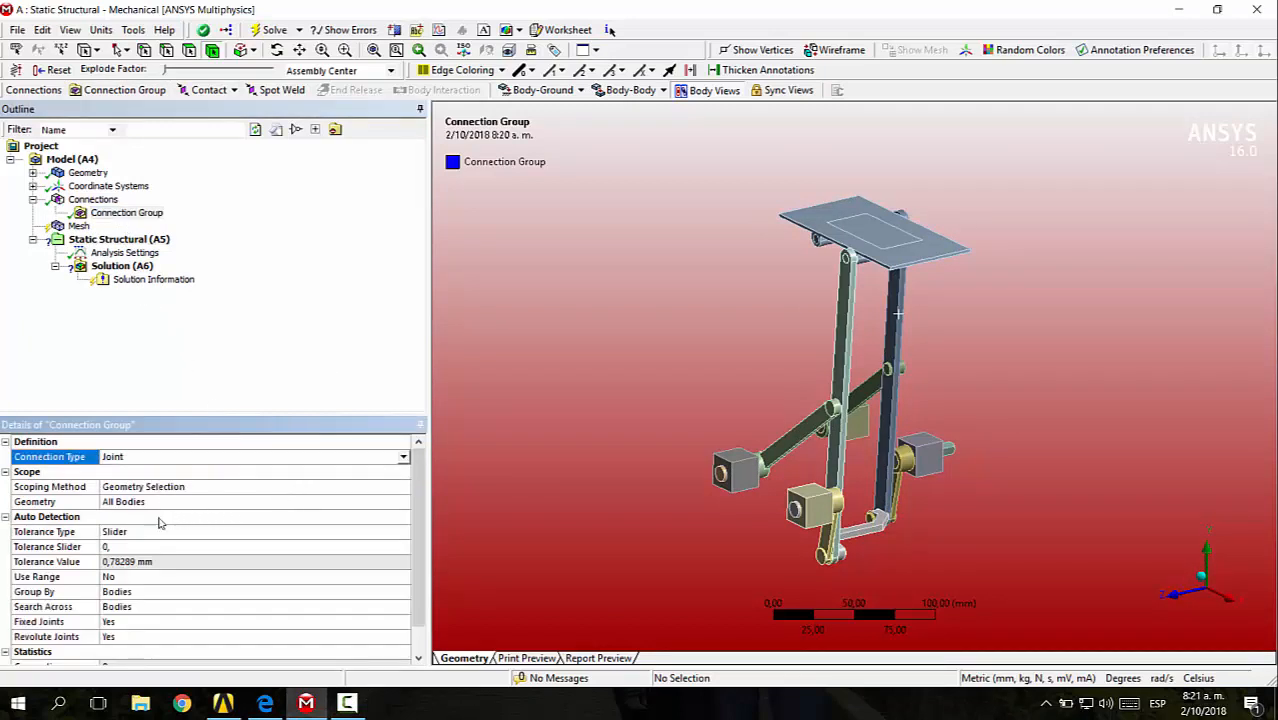
- Turn off automatic detection of fixed joints in the Connection Group by setting Fixed Joints to No
{"action": "scroll", "coordinate": [158, 540], "scroll_direction": "down", "scroll_amount": 1}
{"action": "left_click", "coordinate": [190, 592]}
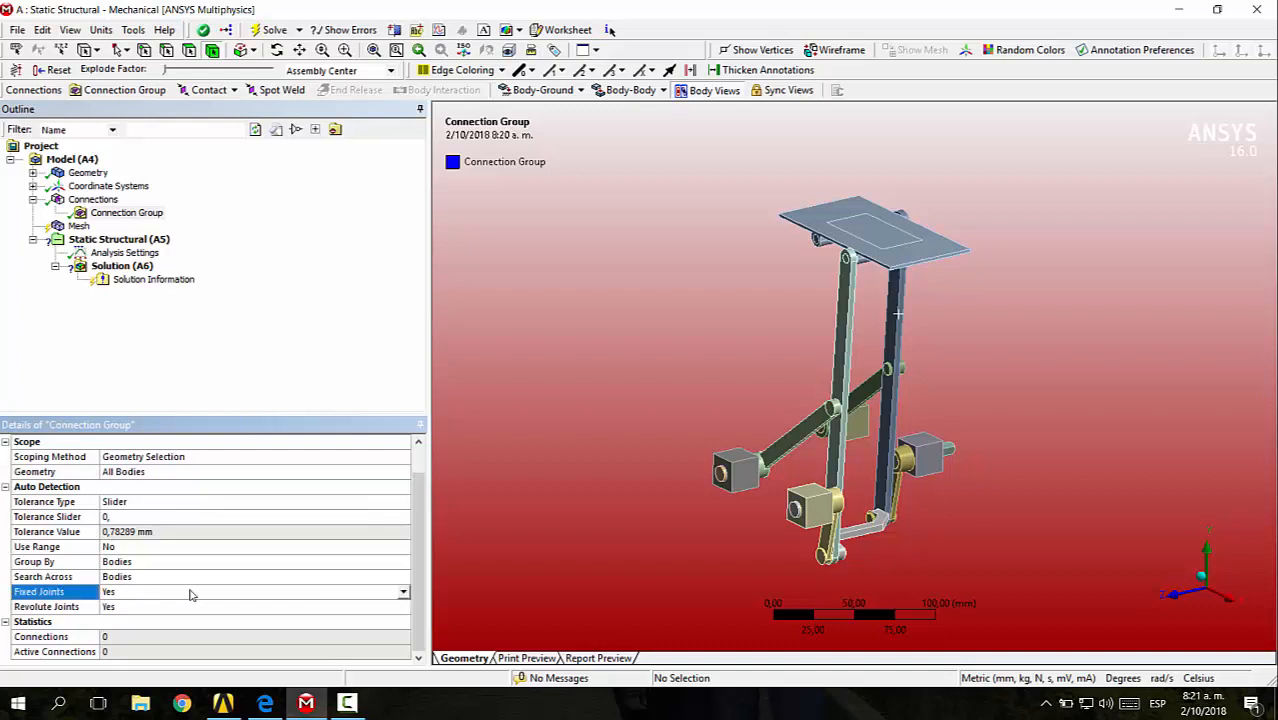
{"action": "left_click", "coordinate": [403, 594]}
{"action": "left_click", "coordinate": [350, 613]}
{"action": "left_click", "coordinate": [398, 592]}
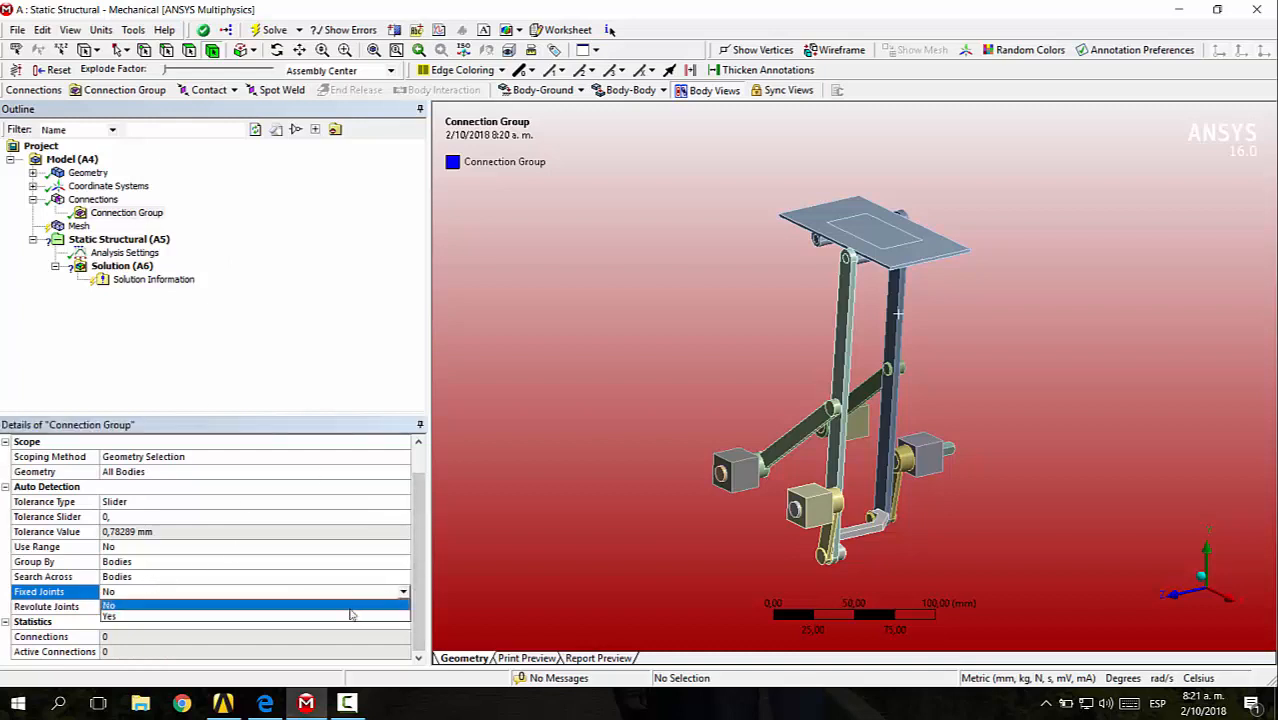
{"action": "left_click", "coordinate": [340, 619]}
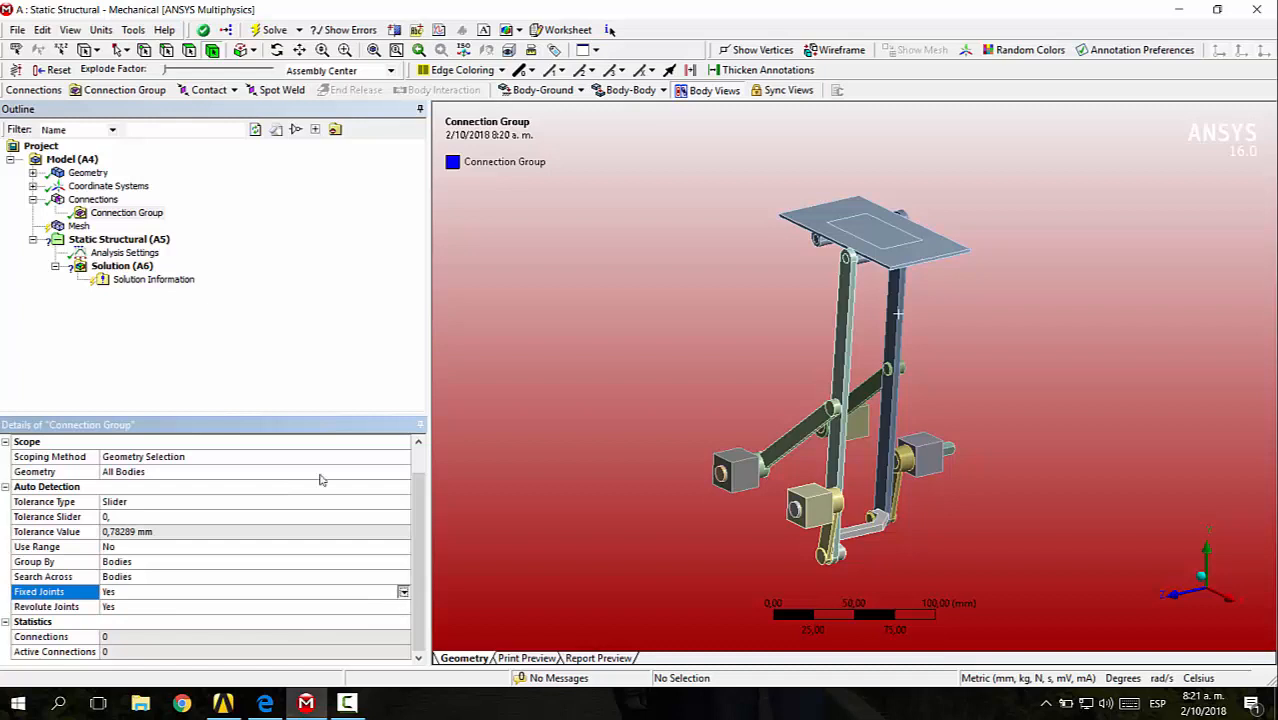
{"action": "left_click", "coordinate": [402, 592]}
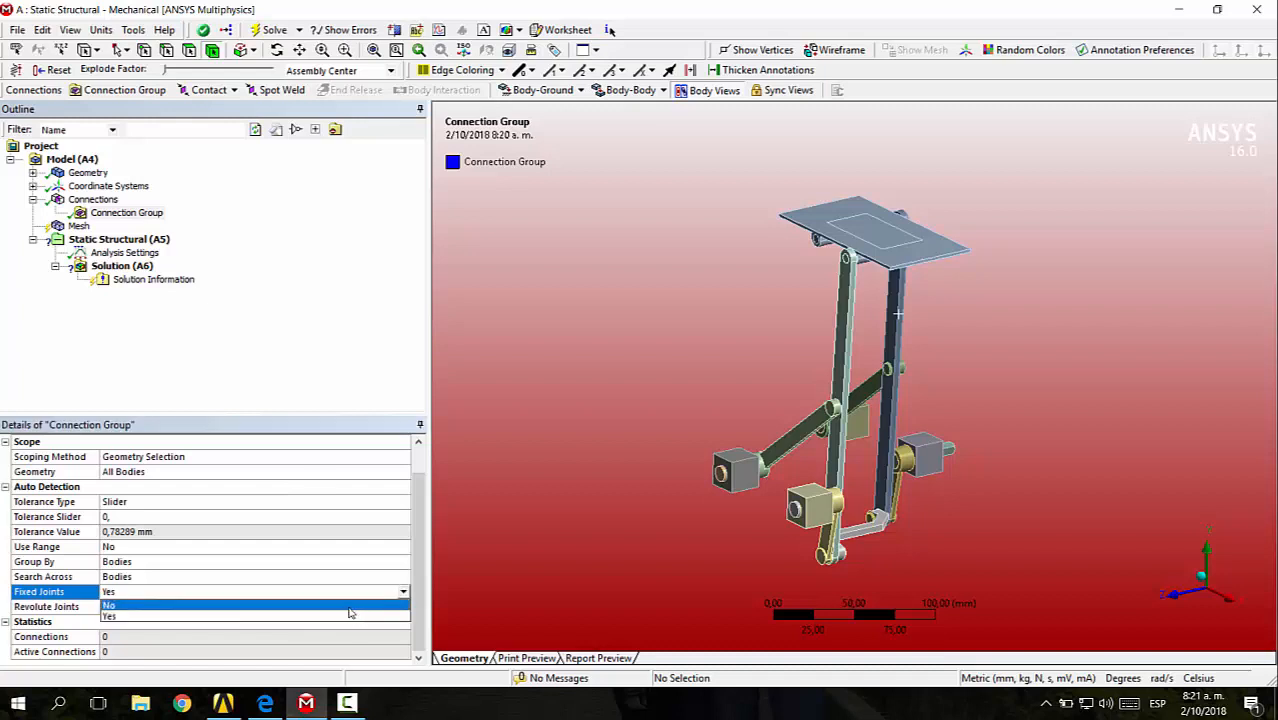
{"action": "left_click", "coordinate": [348, 606]}
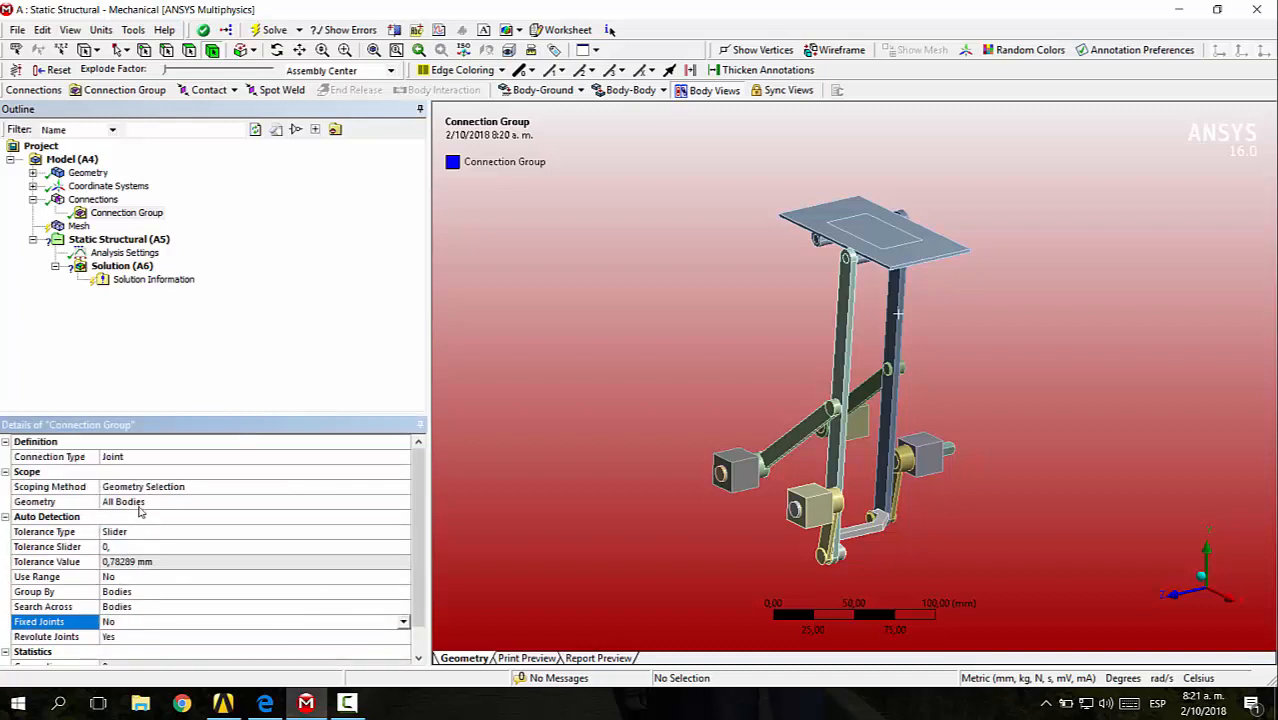
- Create automatic connections for the joint-type Connection Group and list the resulting joints
{"action": "right_click", "coordinate": [124, 213]}
{"action": "left_click", "coordinate": [190, 248]}
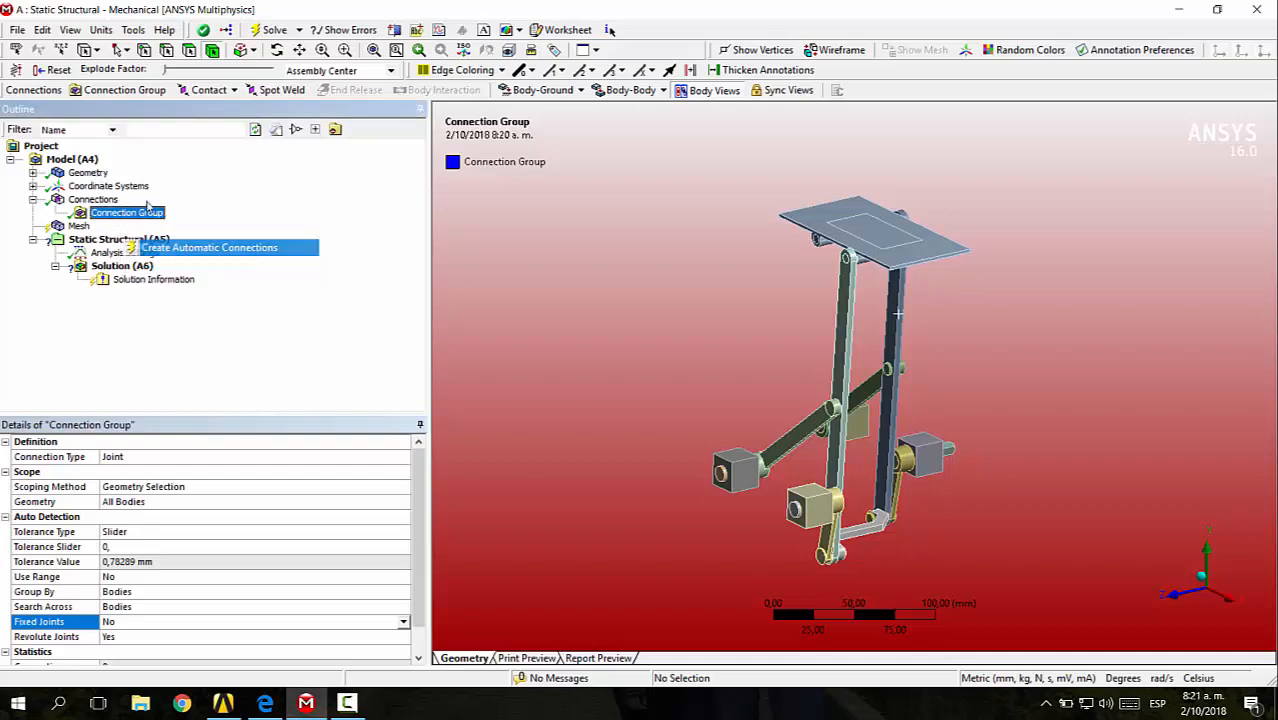
{"action": "left_click", "coordinate": [57, 214]}
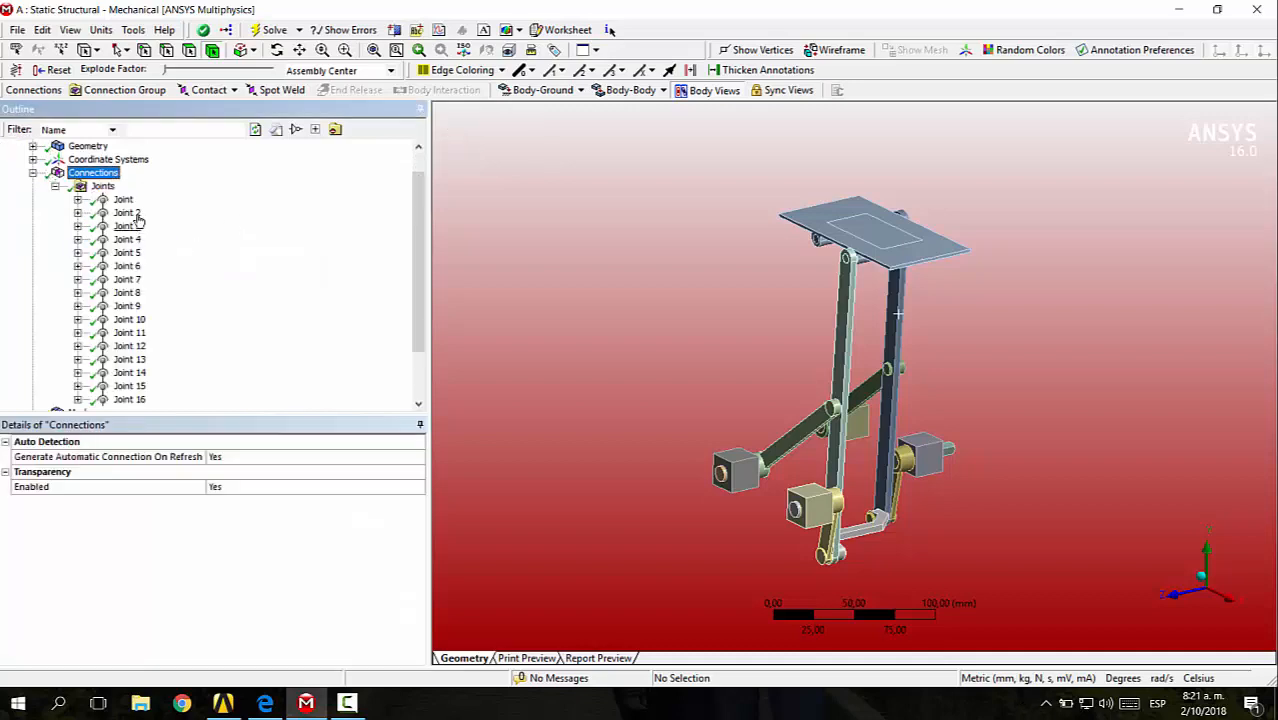
- Step through the first several generated joints and back, examining each one's reference body, mobile body and rotation axis on the linkage
{"action": "left_click", "coordinate": [124, 218]}
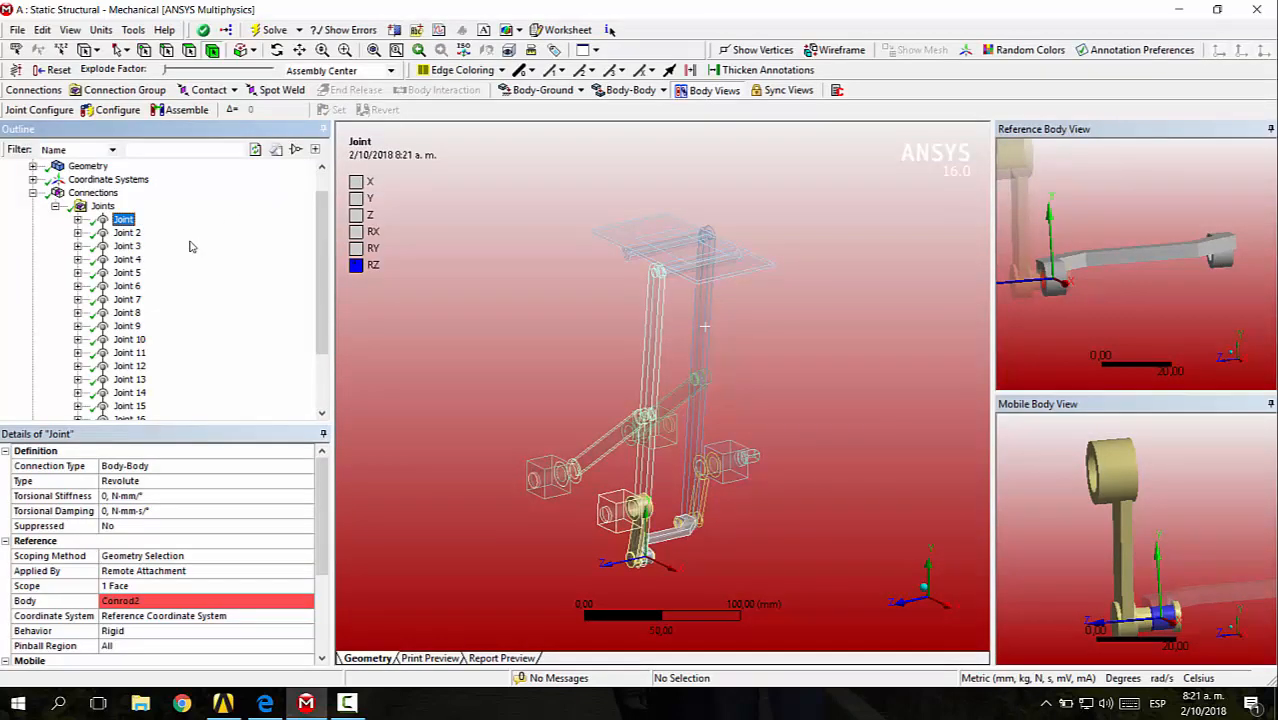
{"action": "key", "text": "Down"}
{"action": "key", "text": "Down"}
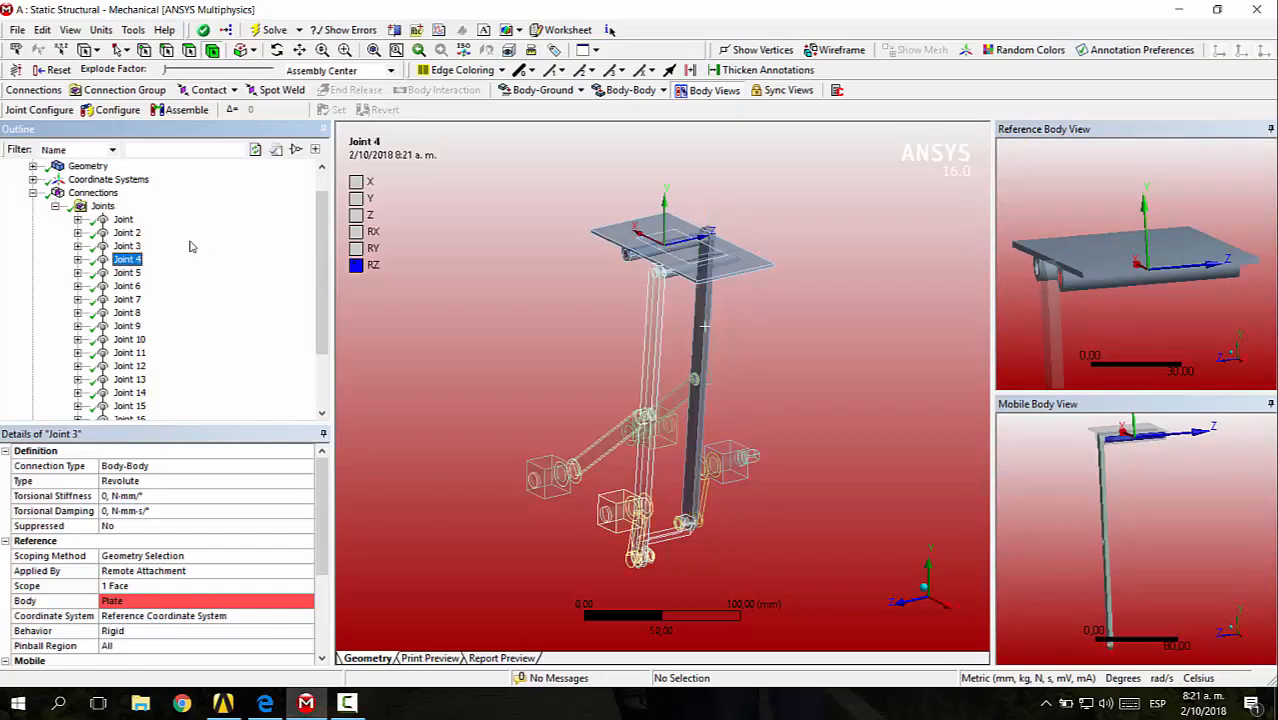
{"action": "key", "text": "Down"}
{"action": "key", "text": "Down"}
{"action": "key", "text": "Down"}
{"action": "key", "text": "Up"}
{"action": "key", "text": "Up"}
{"action": "key", "text": "Up"}
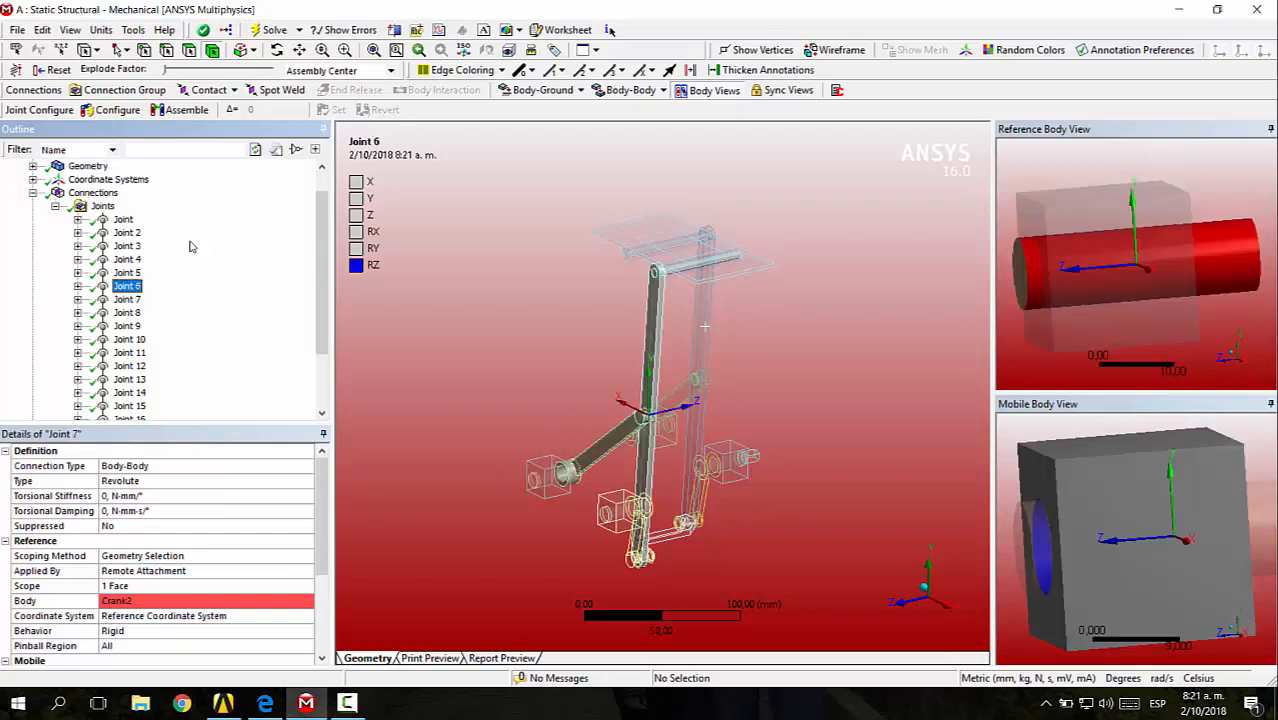
{"action": "key", "text": "Up"}
{"action": "key", "text": "Up"}
{"action": "key", "text": "Up"}
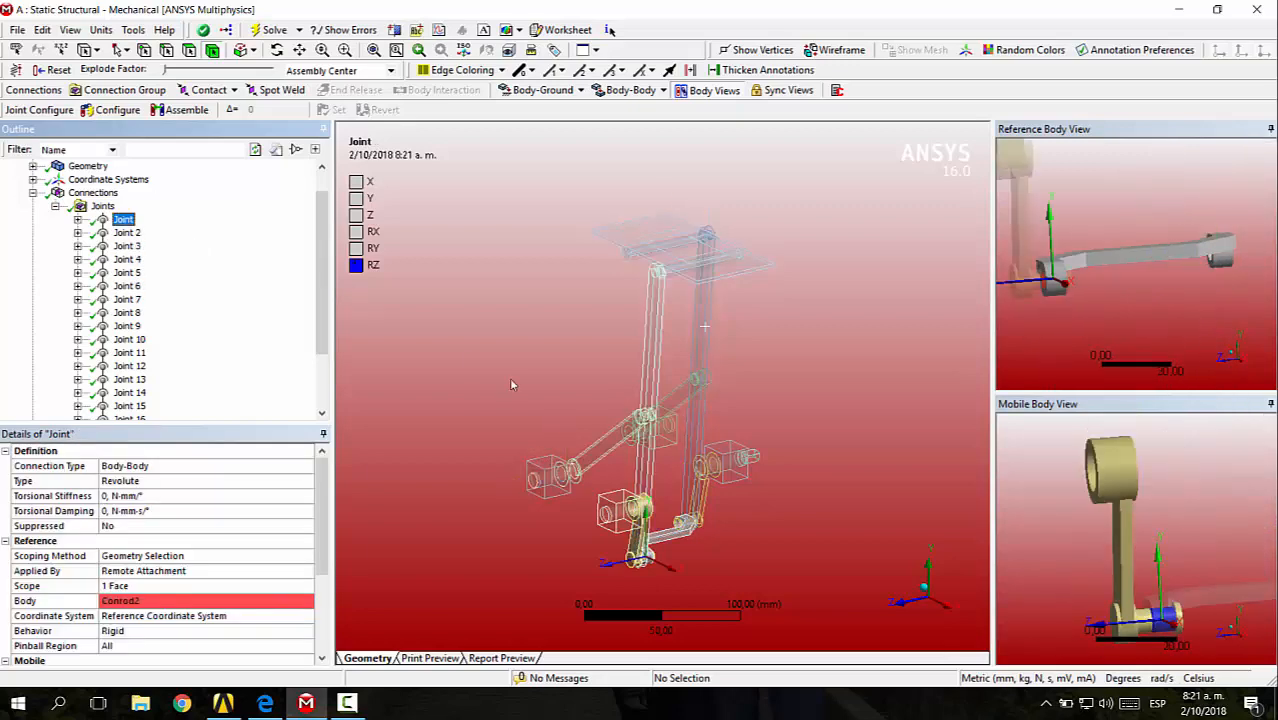
{"action": "middle_click_drag", "start_coordinate": [511, 385], "coordinate": [651, 527]}
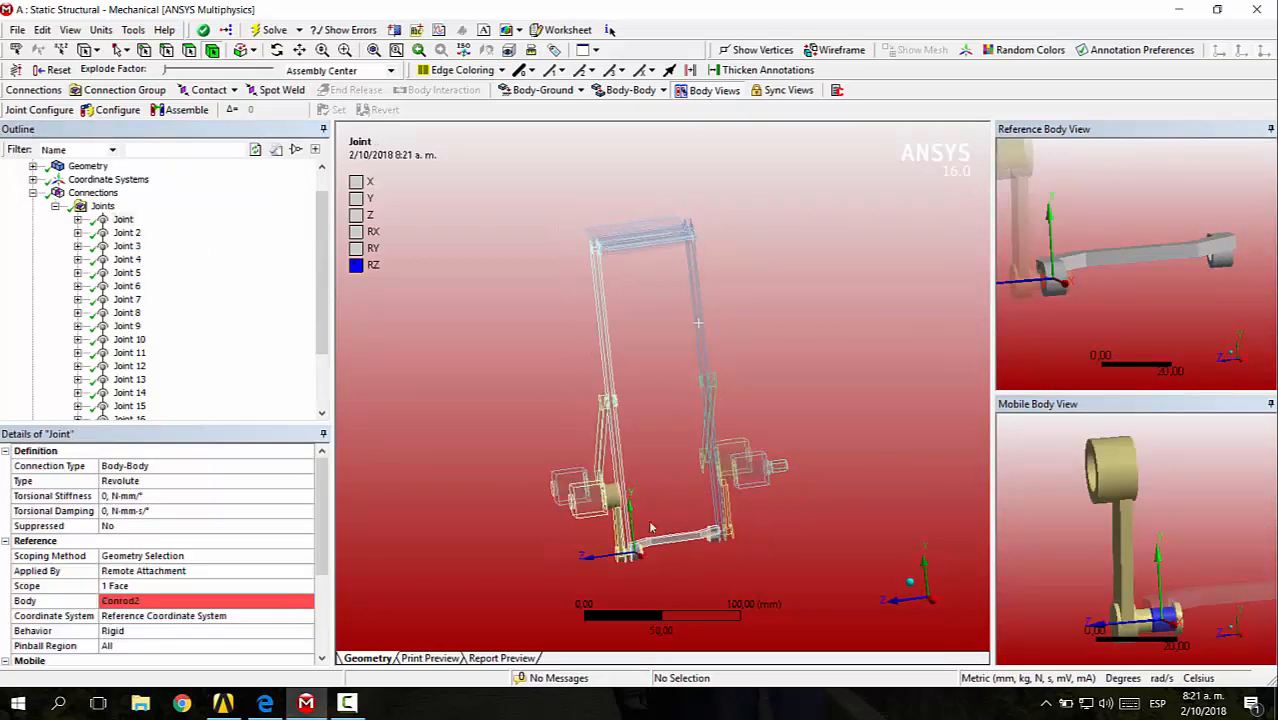
- Rename all joints in the Joints group based on their definition
{"action": "right_click_drag", "start_coordinate": [581, 533], "coordinate": [677, 600]}
{"action": "scroll", "coordinate": [718, 348], "scroll_direction": "down", "scroll_amount": 1}
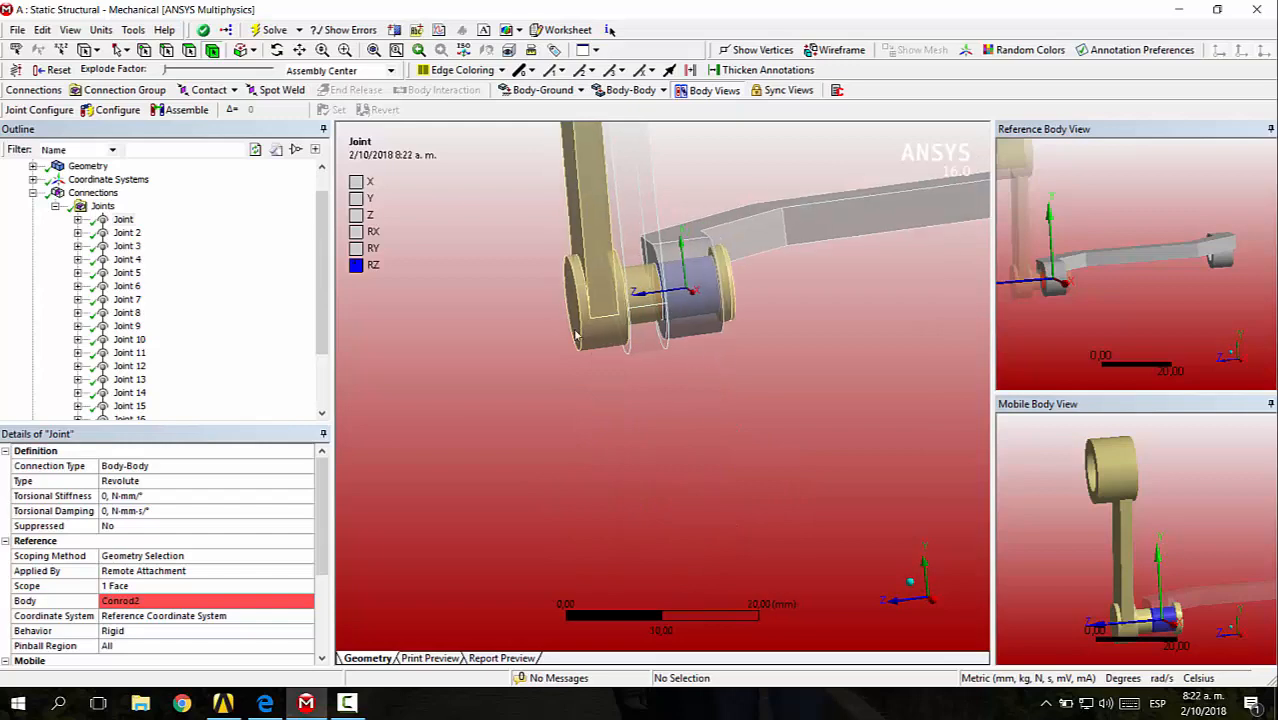
{"action": "left_click", "coordinate": [104, 207]}
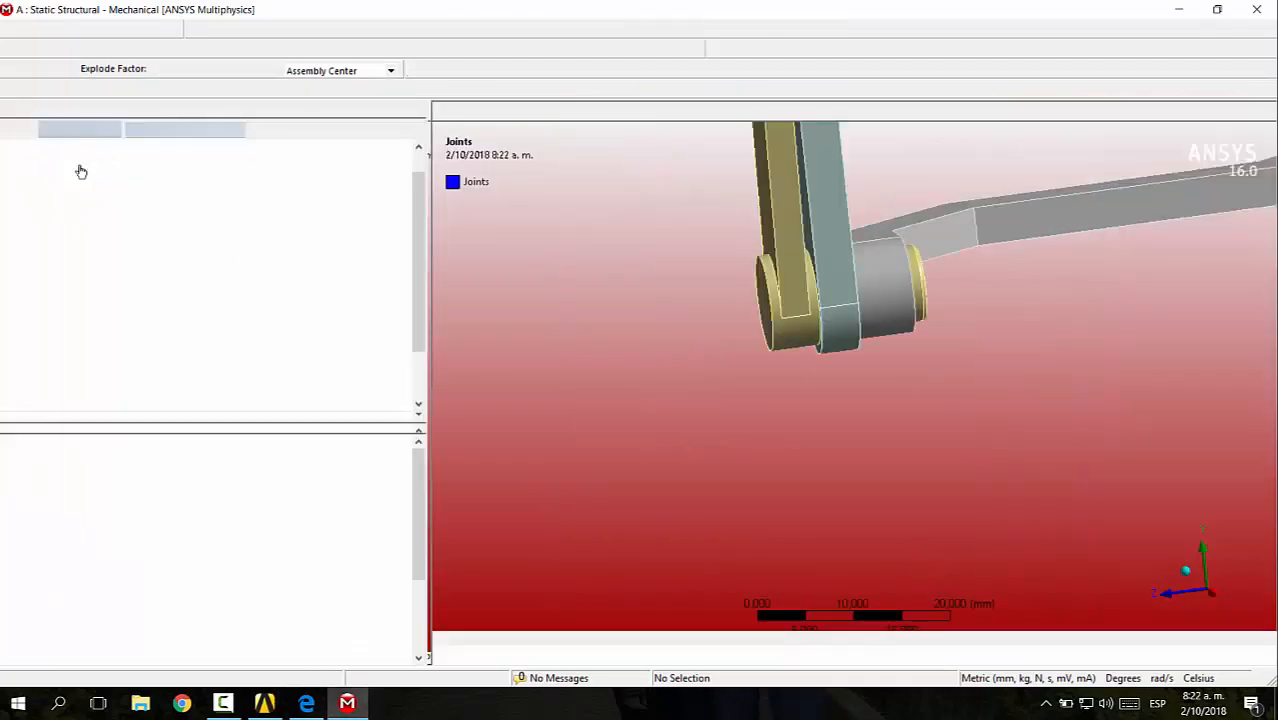
{"action": "right_click", "coordinate": [110, 193]}
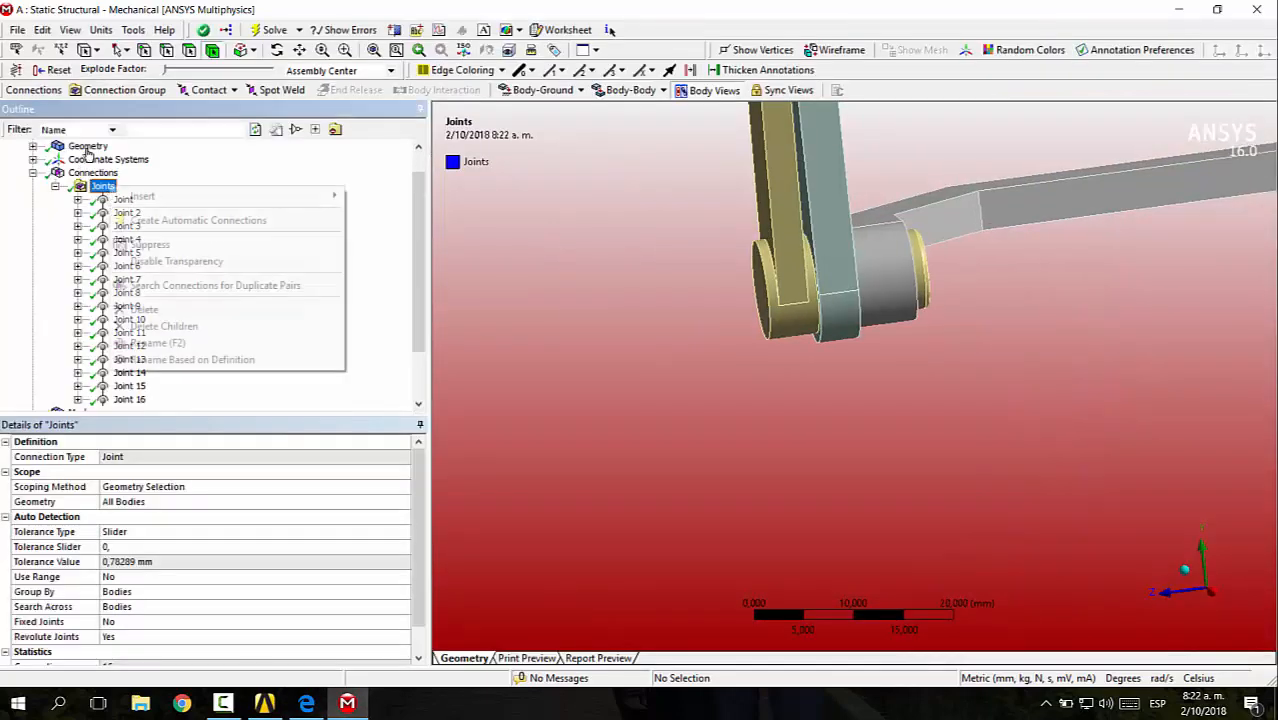
{"action": "left_click", "coordinate": [192, 359]}
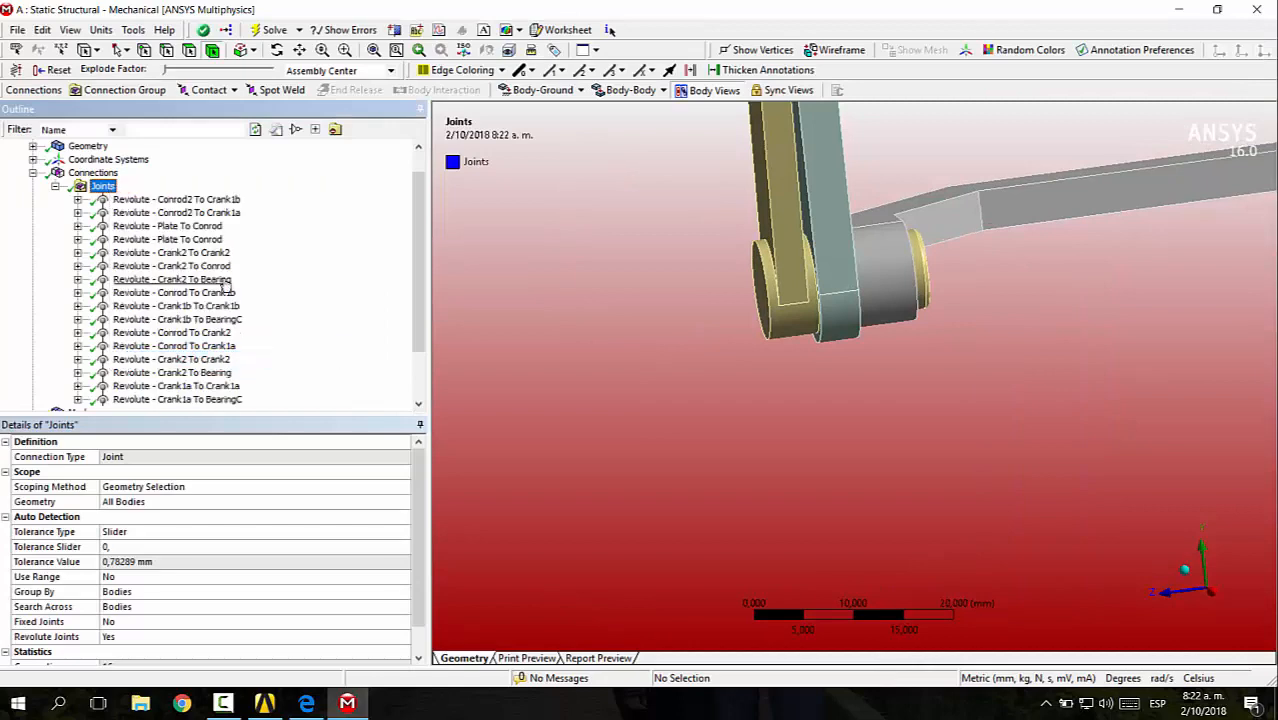
- Examine the Conrod2 To Crank1b revolute joint on the linkage, viewing its connecting rod, crank and rotation axis from several angles
{"action": "scroll", "coordinate": [237, 280], "scroll_direction": "down", "scroll_amount": 2}
{"action": "scroll", "coordinate": [237, 280], "scroll_direction": "up", "scroll_amount": 3}
{"action": "left_click", "coordinate": [210, 228]}
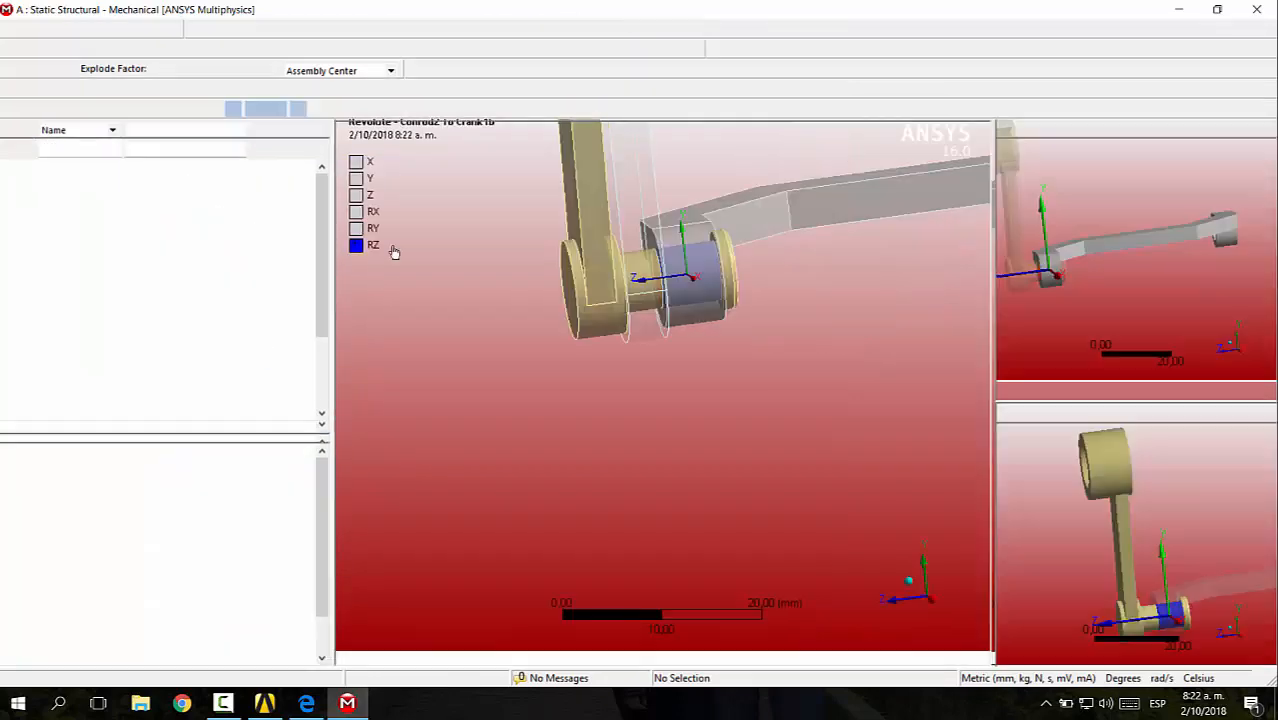
{"action": "left_click", "coordinate": [789, 427]}
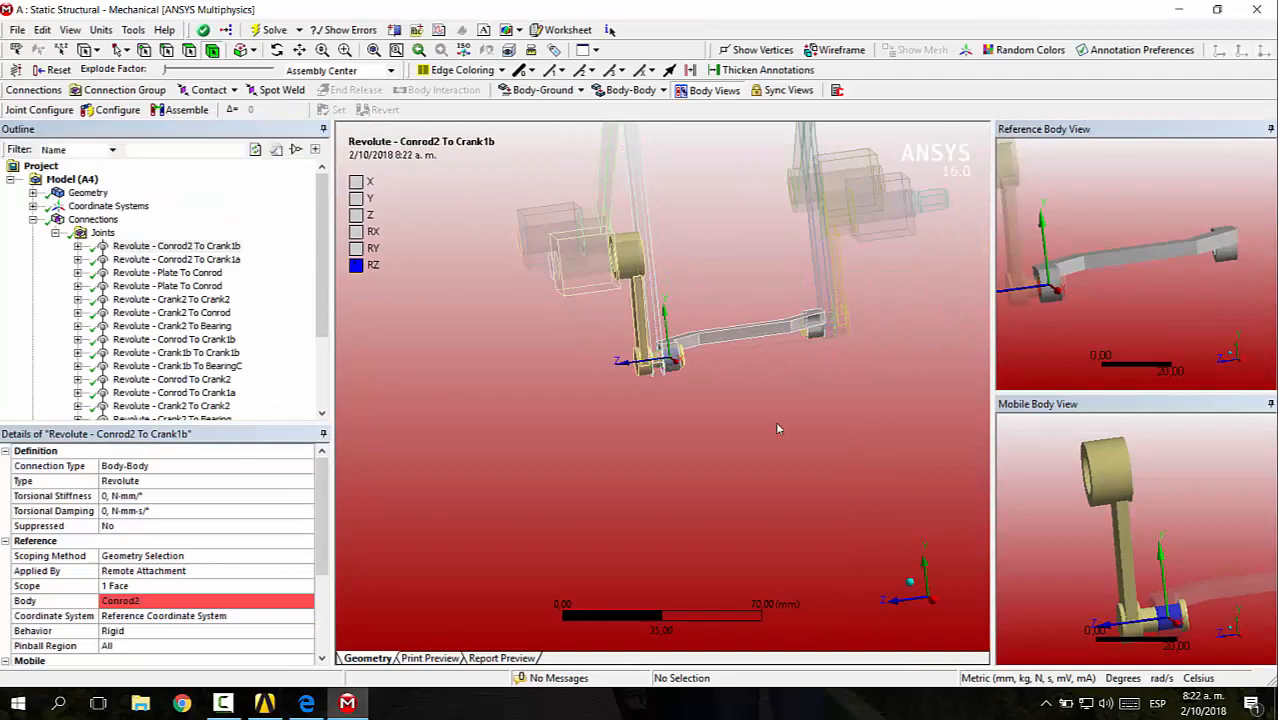
{"action": "middle_click_drag", "start_coordinate": [784, 386], "coordinate": [804, 506], "text": "ctrl"}
{"action": "scroll", "coordinate": [740, 507], "scroll_direction": "up", "scroll_amount": 3}
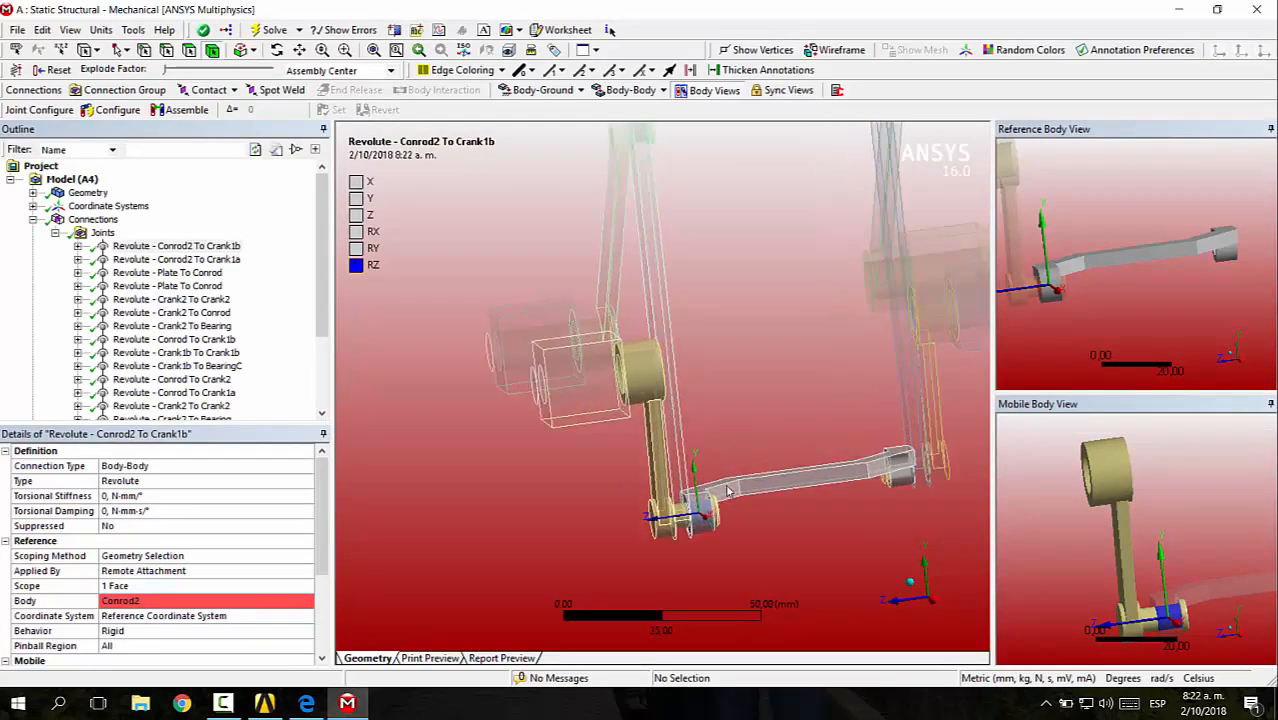
{"action": "middle_click_drag", "start_coordinate": [758, 454], "coordinate": [749, 407], "text": "ctrl"}
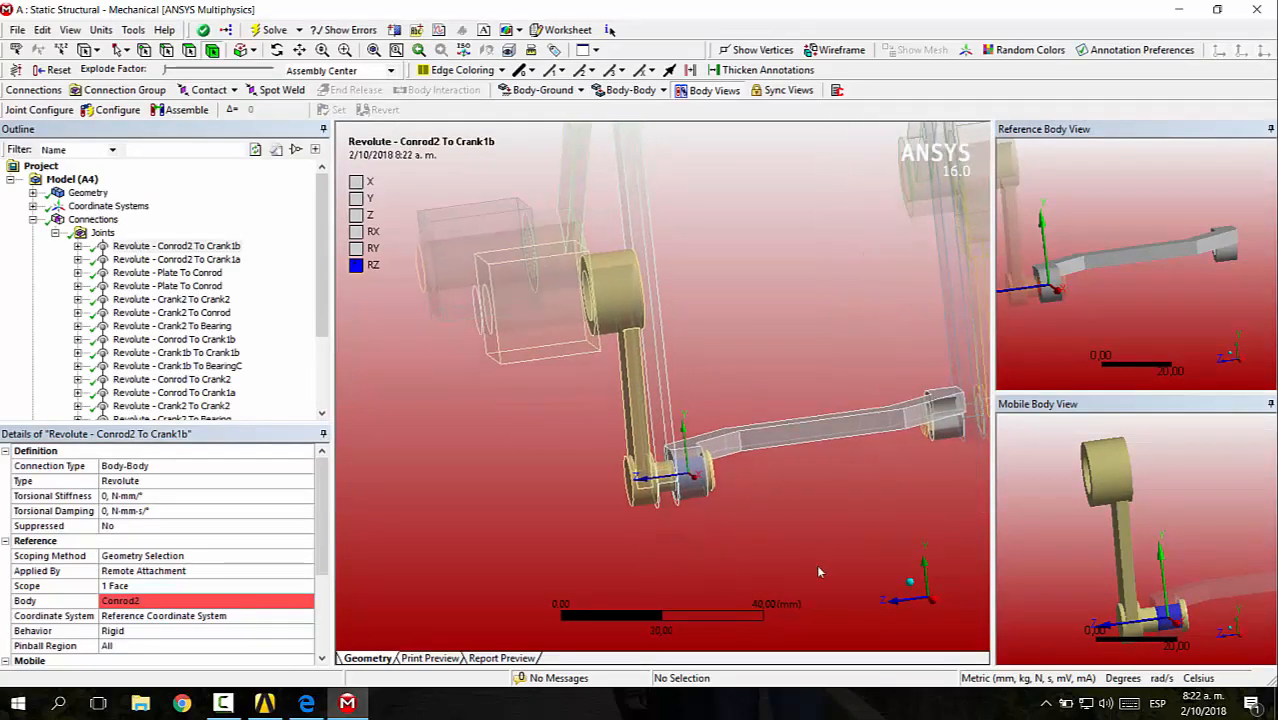
{"action": "middle_click_drag", "start_coordinate": [538, 404], "coordinate": [368, 319]}
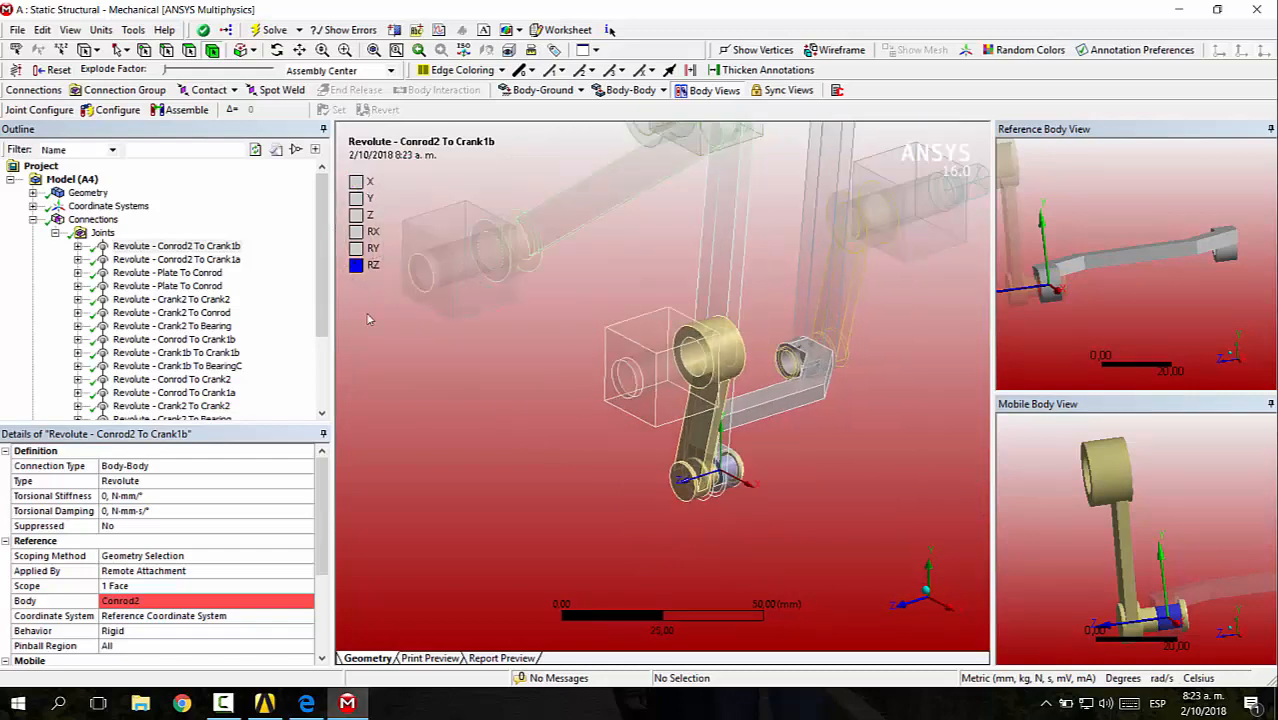
- Flip the reference and mobile bodies of the first Crank2 To Bearing joint so that the bearing is the reference
{"action": "left_click", "coordinate": [178, 259]}
{"action": "left_click", "coordinate": [184, 273]}
{"action": "key", "text": "Down"}
{"action": "key", "text": "Down"}
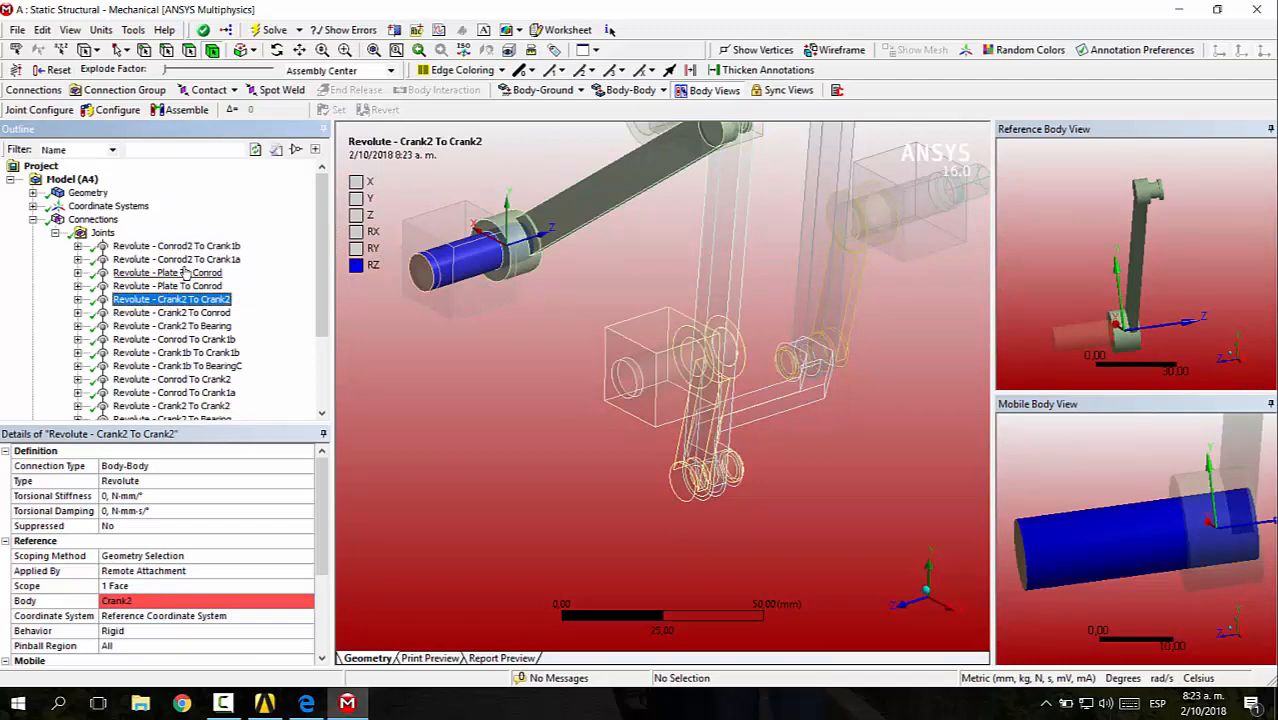
{"action": "key", "text": "Down"}
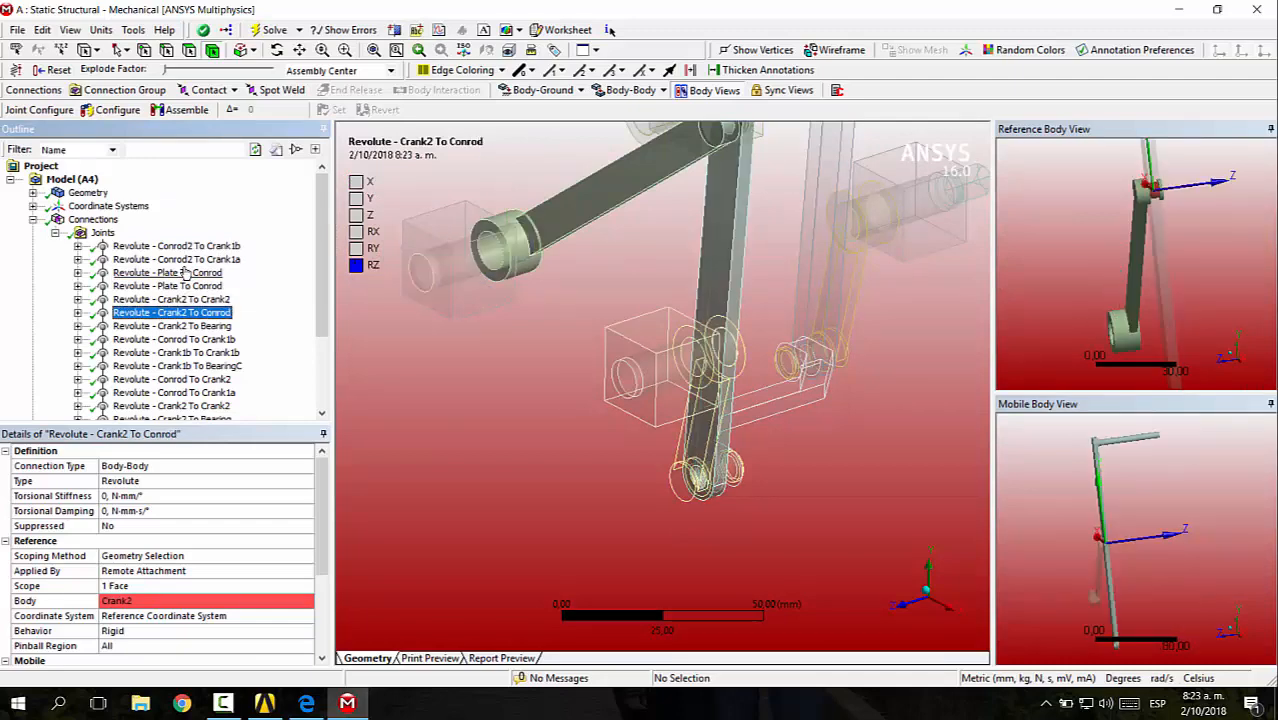
{"action": "key", "text": "Down"}
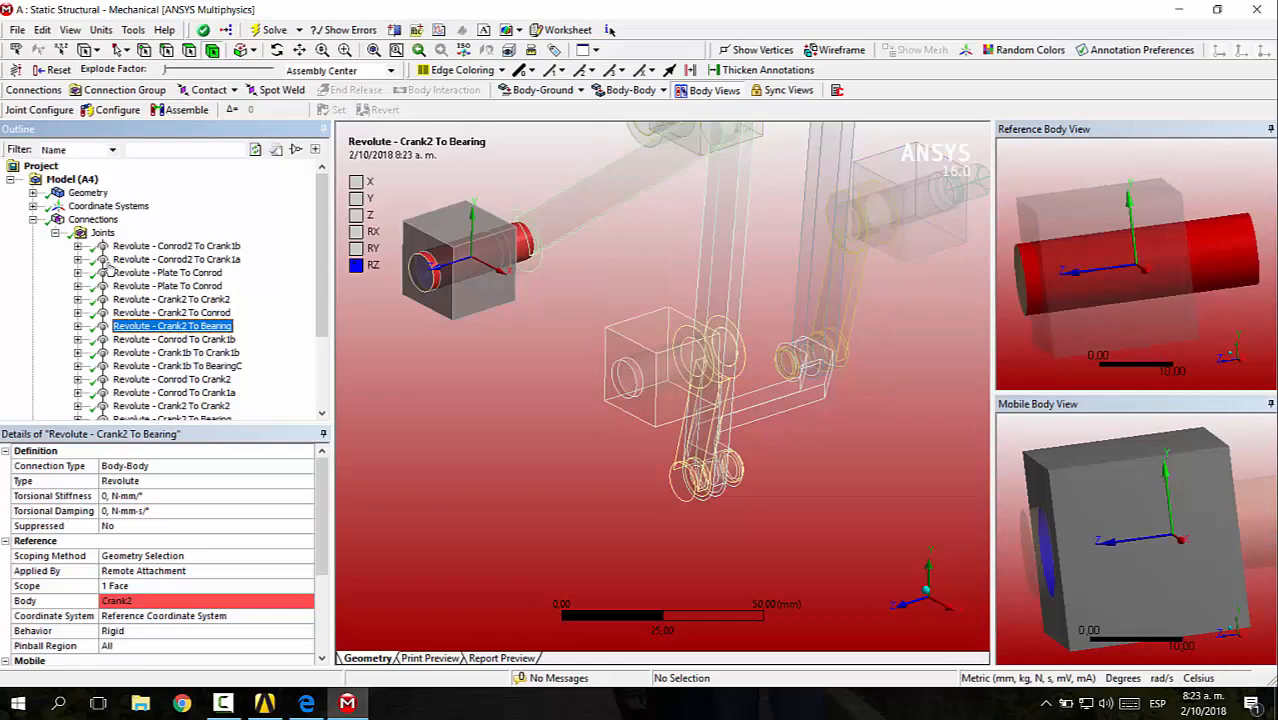
{"action": "right_click", "coordinate": [136, 326]}
{"action": "left_click", "coordinate": [200, 434]}
- Review the reference and mobile bodies of the joints from Conrod To Crank1b down towards the end of the joint list
{"action": "left_click", "coordinate": [180, 340]}
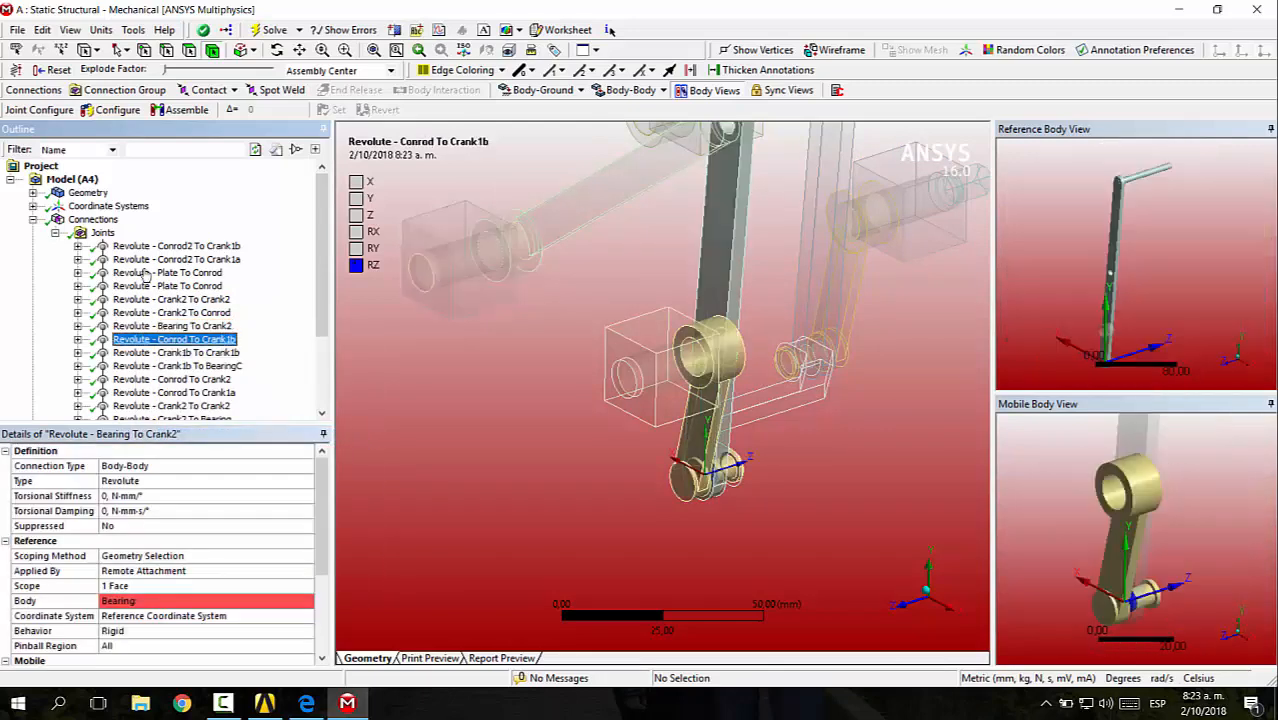
{"action": "key", "text": "Down"}
{"action": "key", "text": "Down"}
{"action": "key", "text": "Down"}
{"action": "key", "text": "Up"}
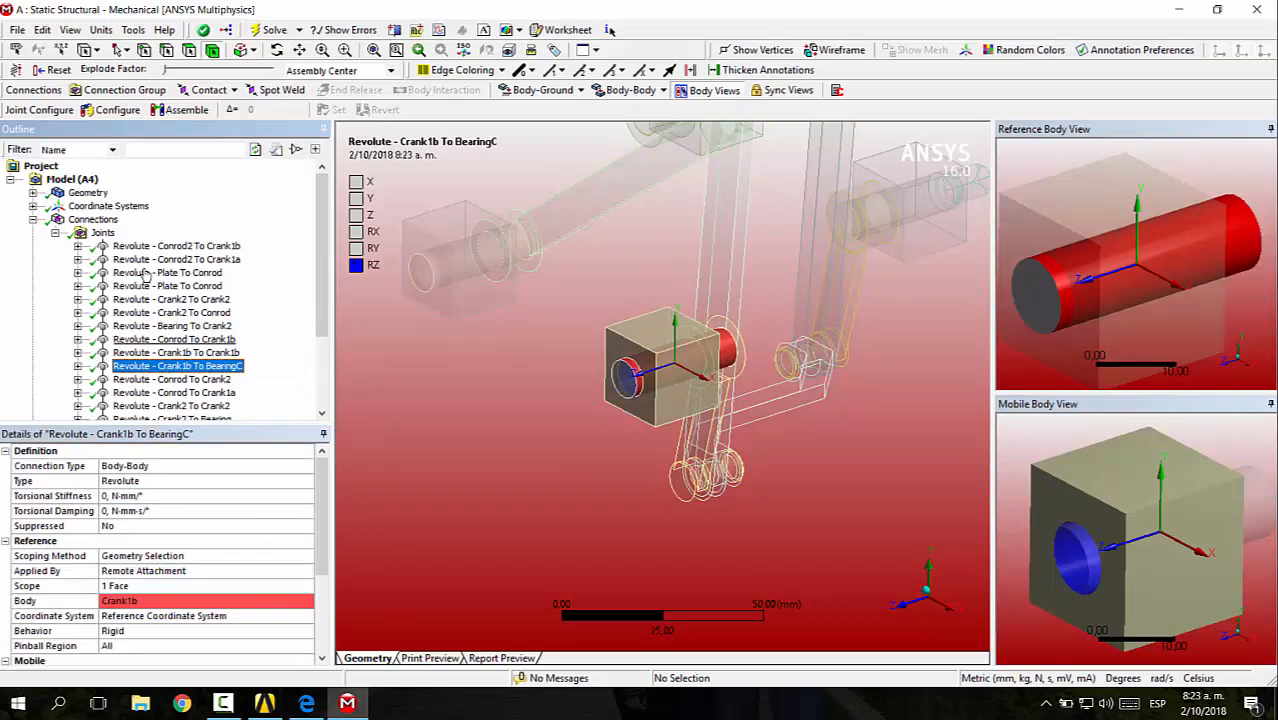
{"action": "key", "text": "Down"}
{"action": "key", "text": "Down"}
{"action": "key", "text": "Down"}
{"action": "key", "text": "Down"}
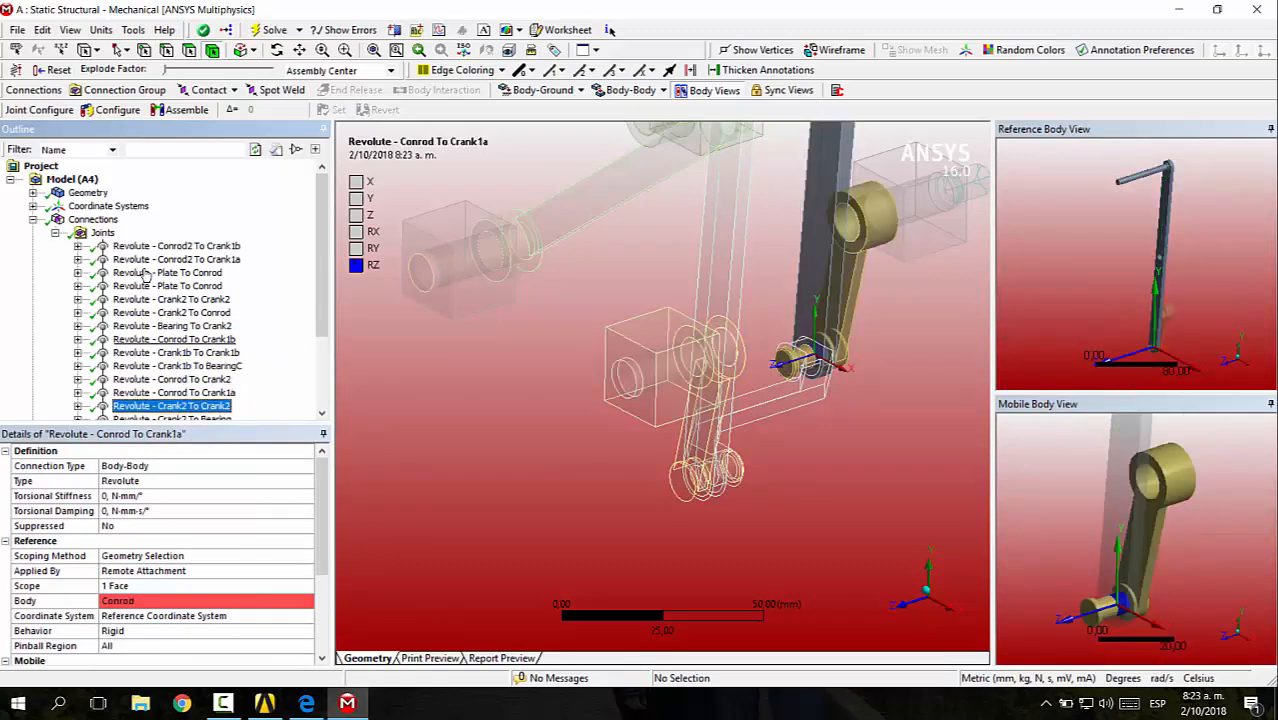
{"action": "key", "text": "Down"}
- Flip the reference and mobile bodies of the Crank1a To BearingC joint so that the bearing is the reference
{"action": "key", "text": "Down"}
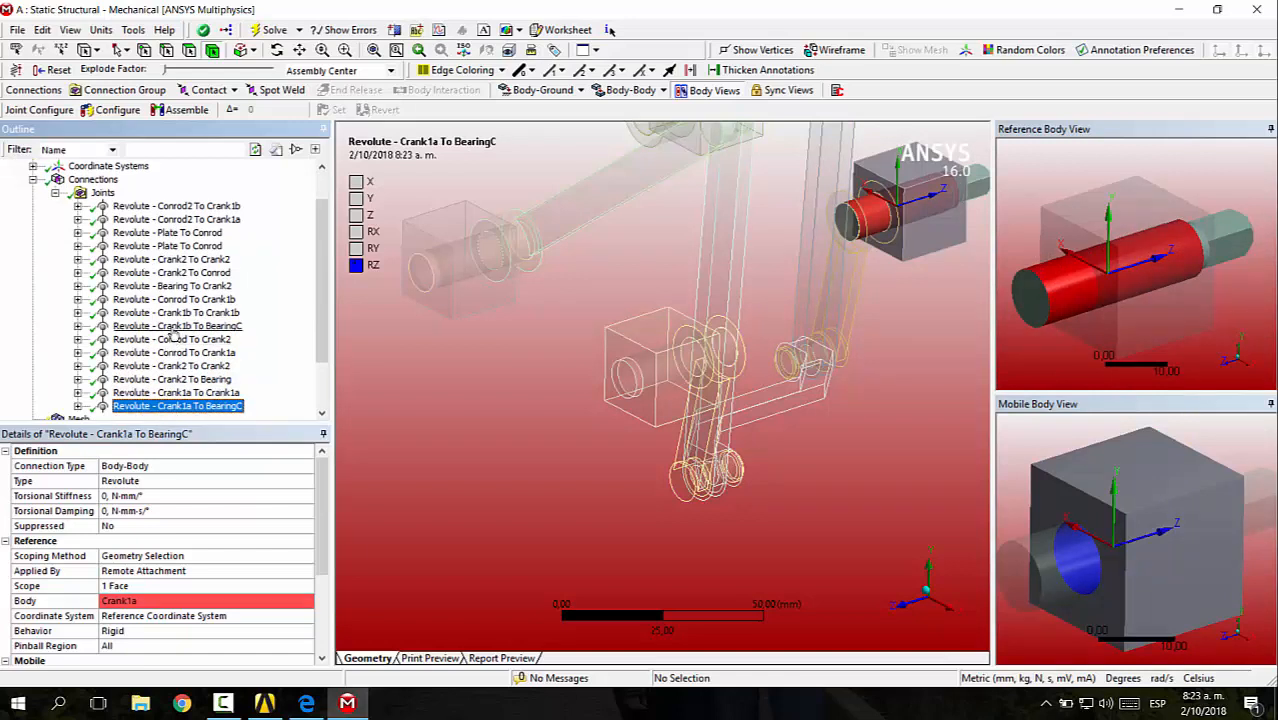
{"action": "right_click", "coordinate": [195, 406]}
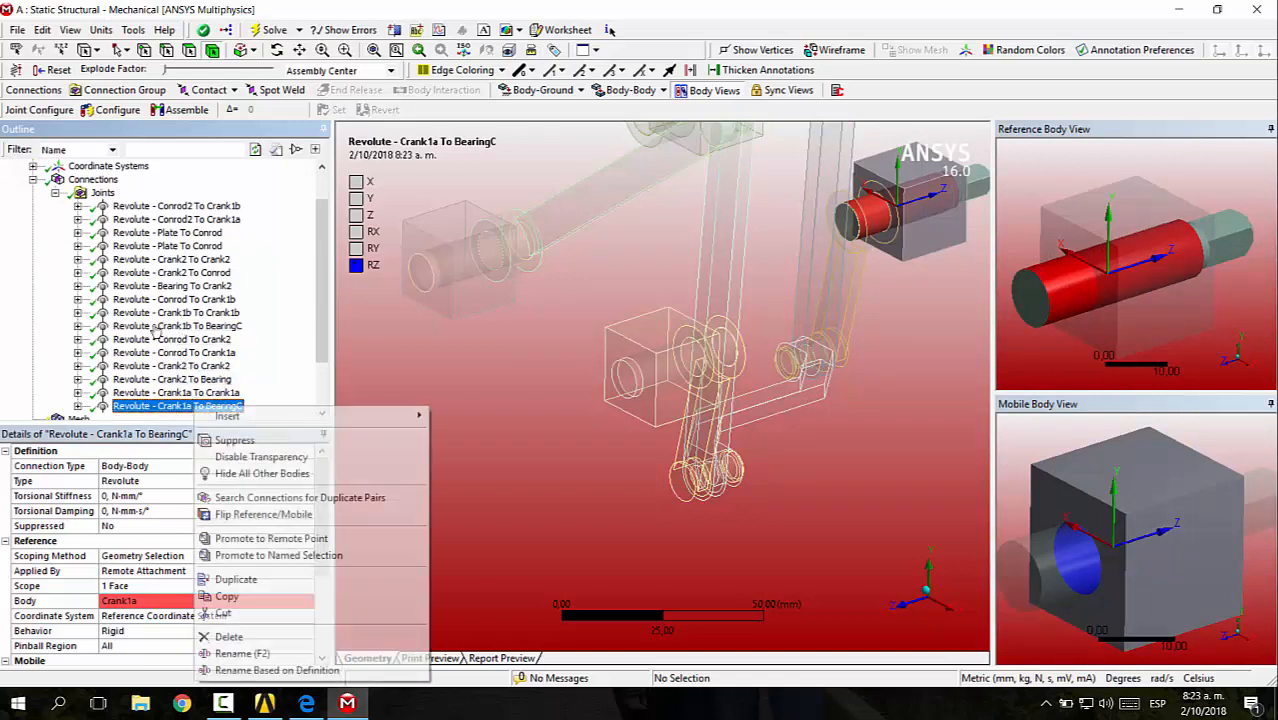
{"action": "left_click", "coordinate": [268, 514]}
{"action": "left_click", "coordinate": [456, 371]}
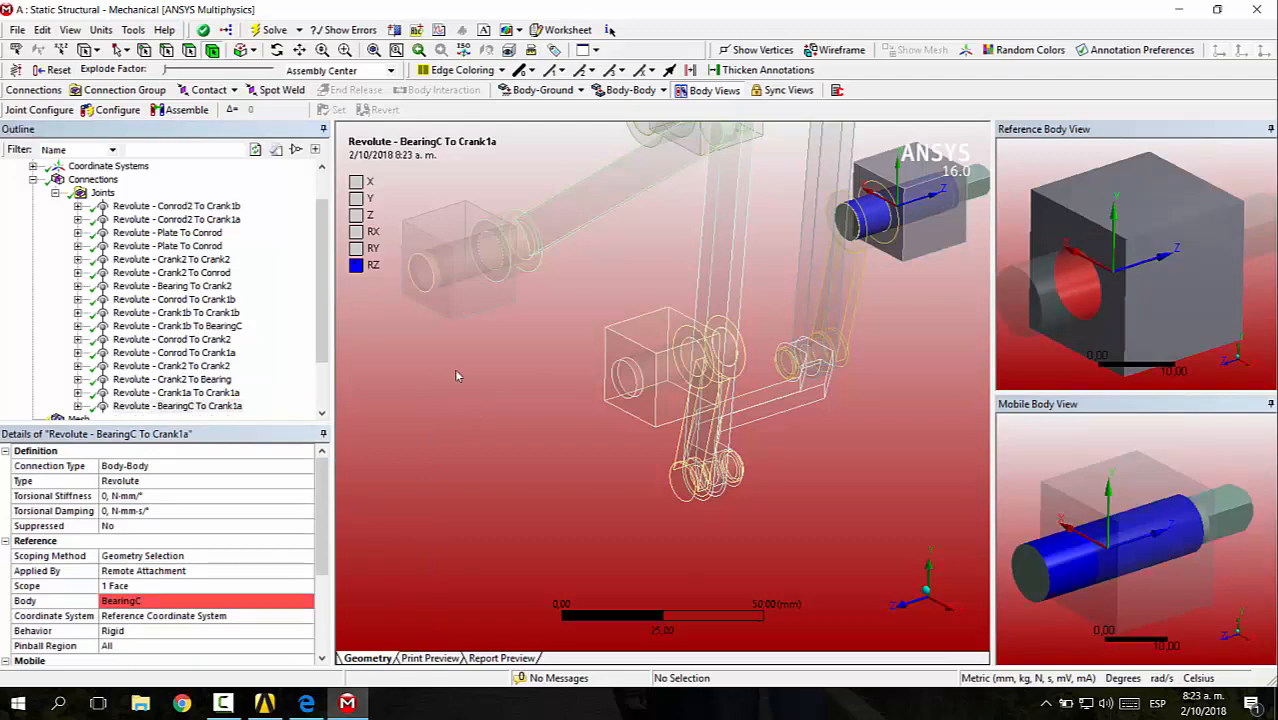
- Review the joints from Crank1a To Crank1a back up to Crank1b To BearingC, checking which body is reference and which is mobile
{"action": "left_click", "coordinate": [160, 392]}
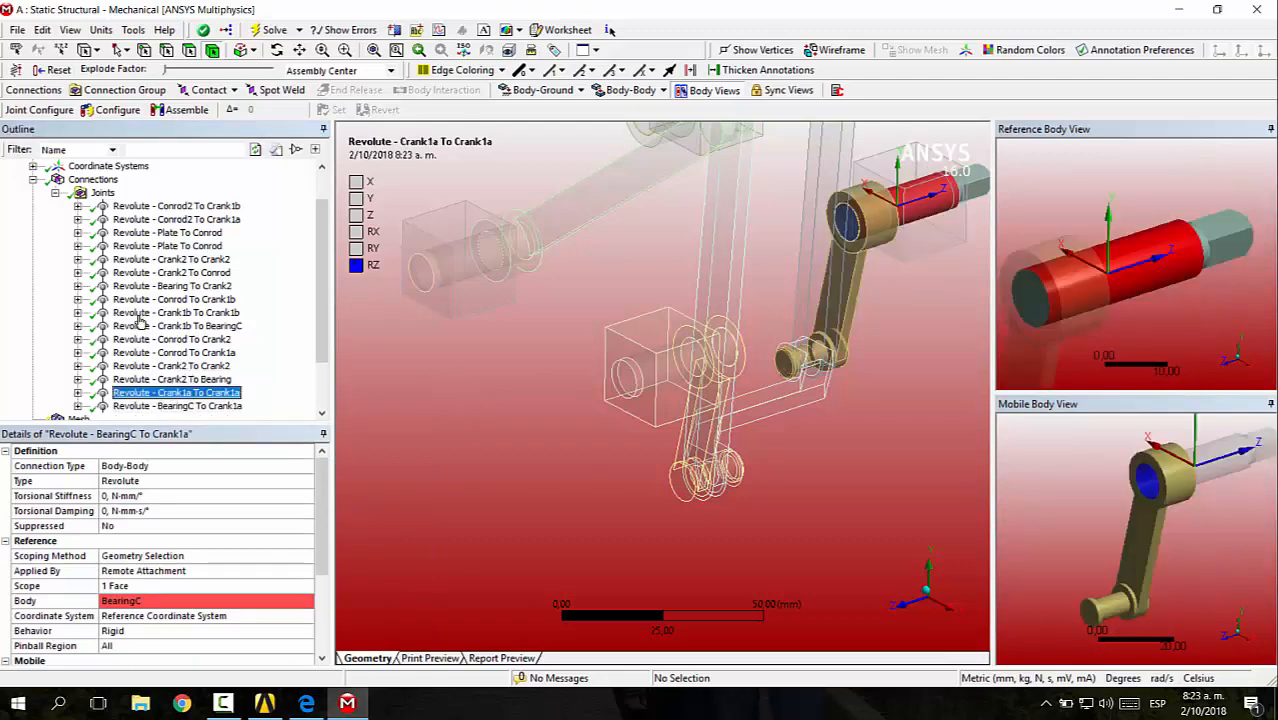
{"action": "key", "text": "Up"}
{"action": "key", "text": "Up"}
{"action": "key", "text": "Down"}
{"action": "key", "text": "Down"}
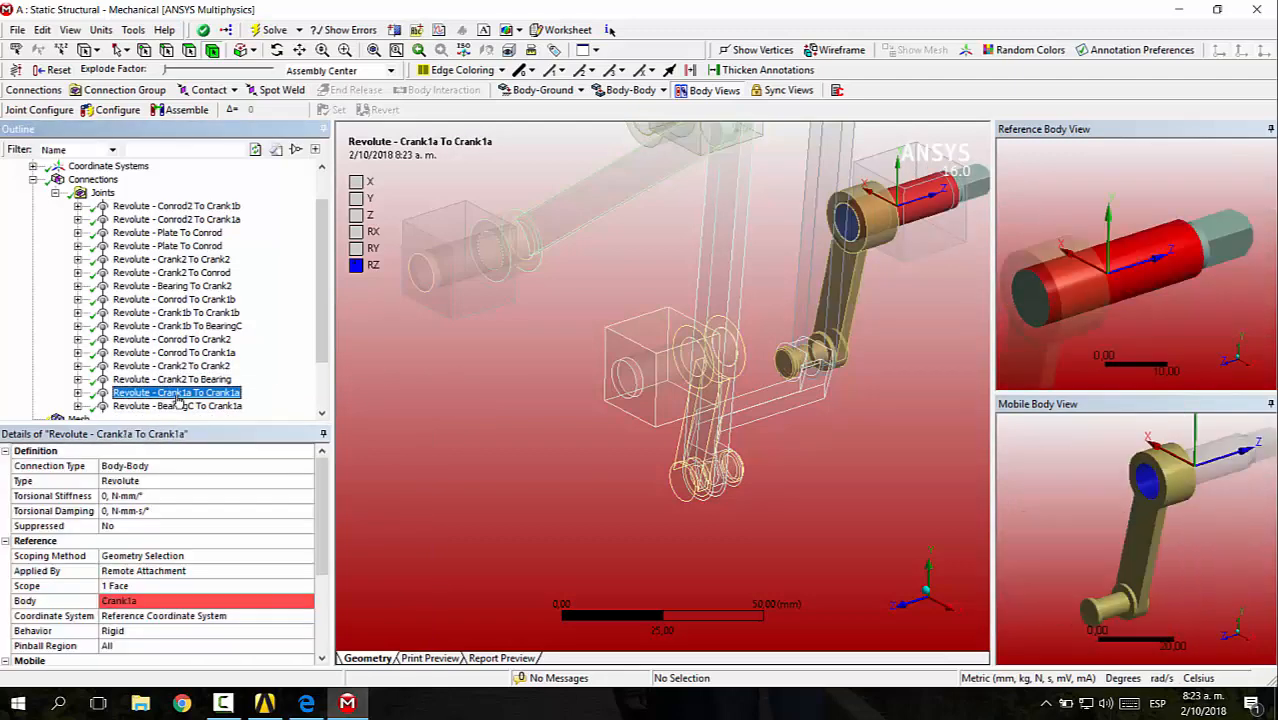
{"action": "key", "text": "Up"}
{"action": "key", "text": "Up"}
{"action": "key", "text": "Up"}
{"action": "key", "text": "Up"}
{"action": "key", "text": "Up"}
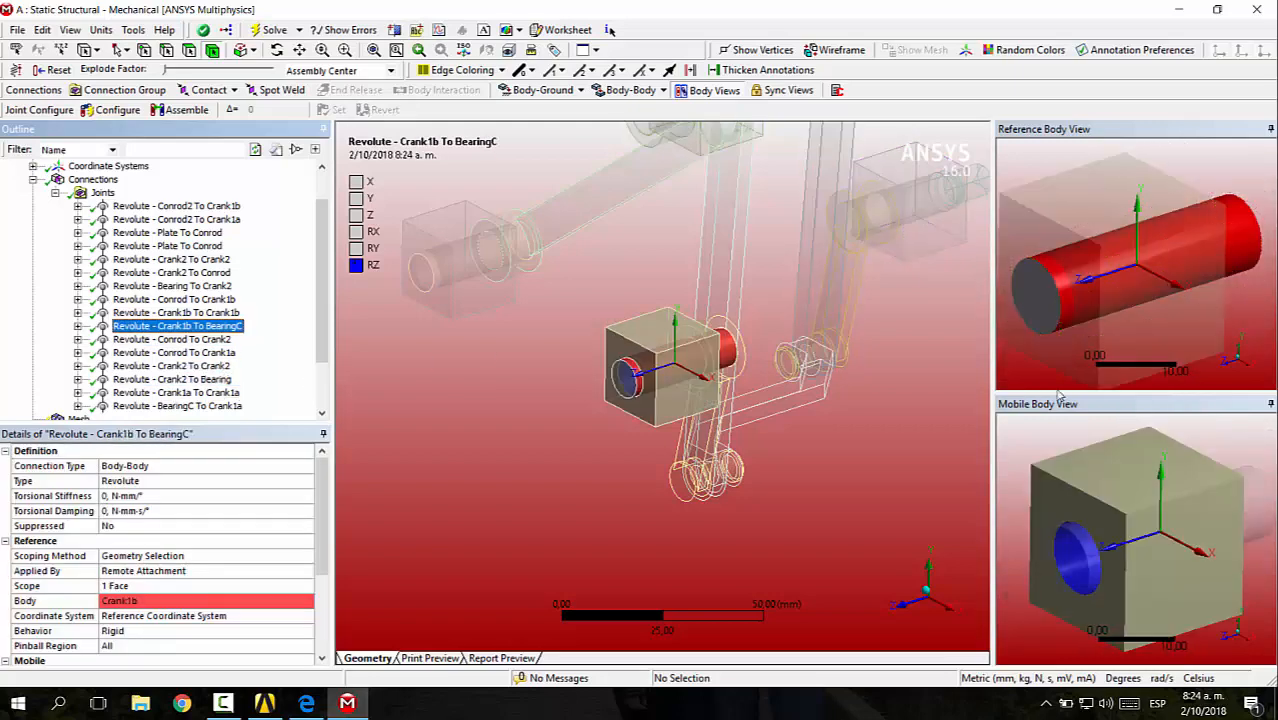
- Flip the reference and mobile bodies of the Crank1b To Crank1b joint so that the shaft is the reference
{"action": "key", "text": "Up"}
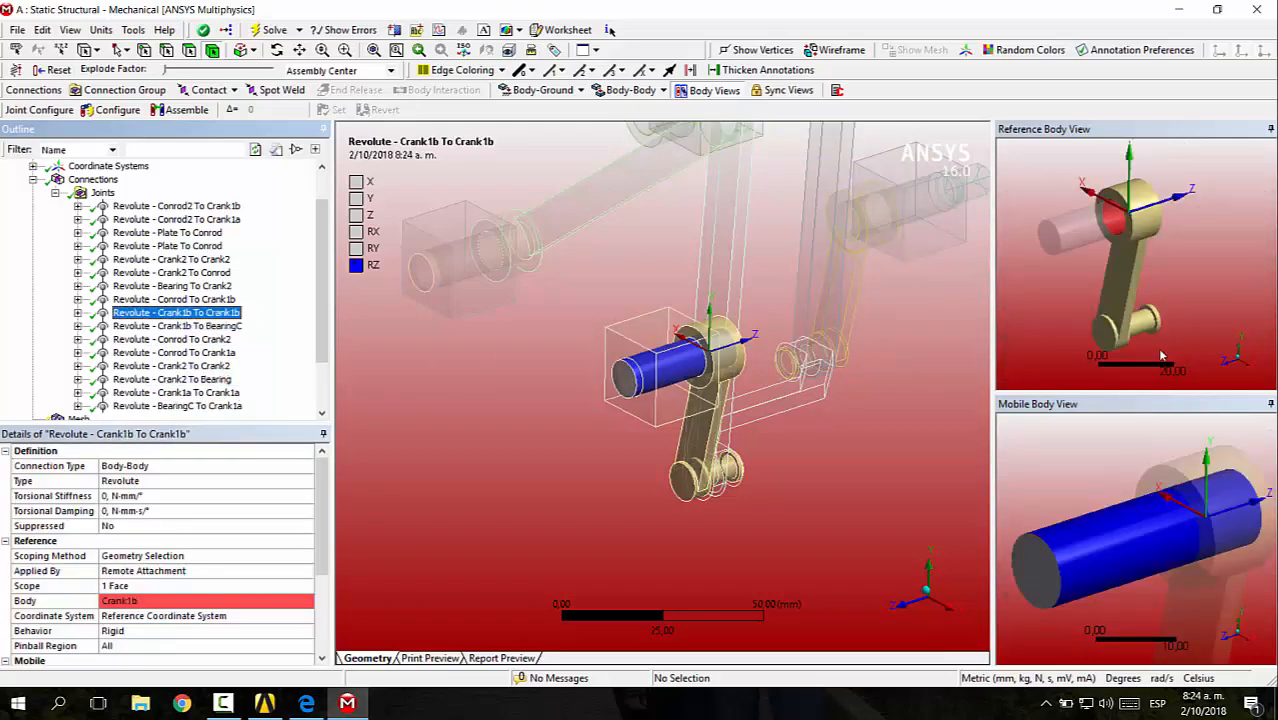
{"action": "right_click", "coordinate": [185, 313]}
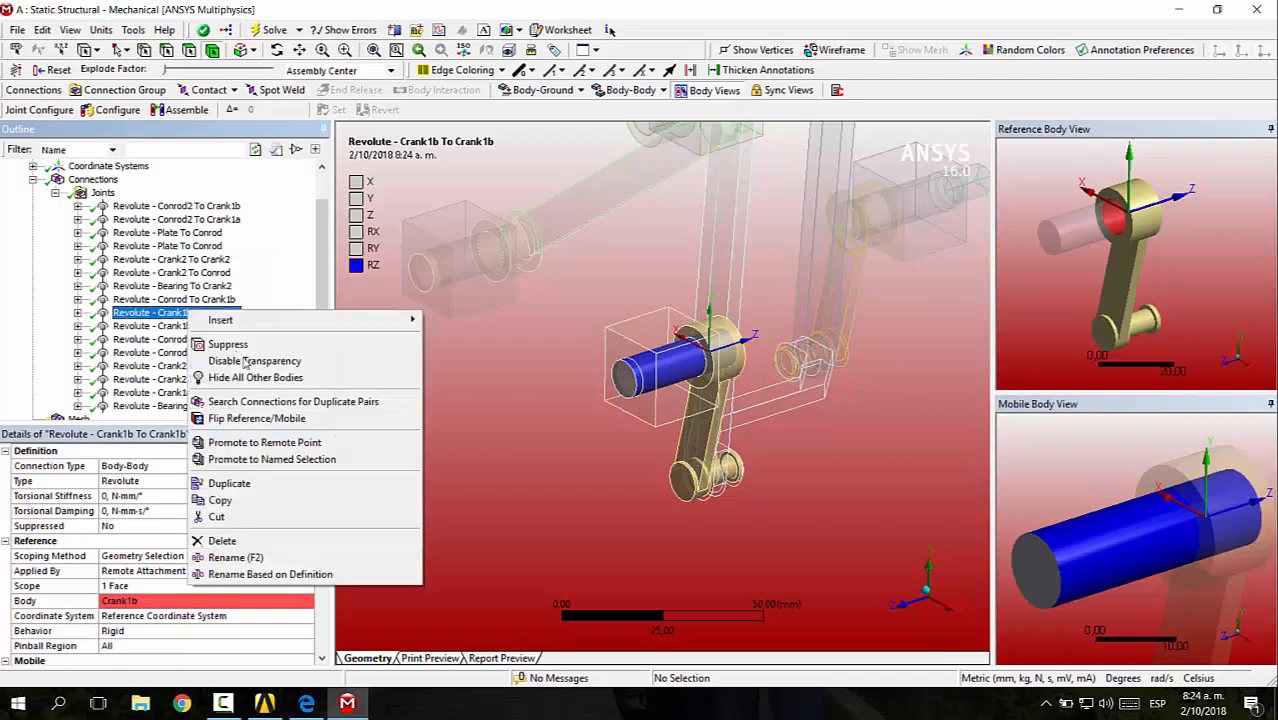
{"action": "left_click", "coordinate": [235, 416]}
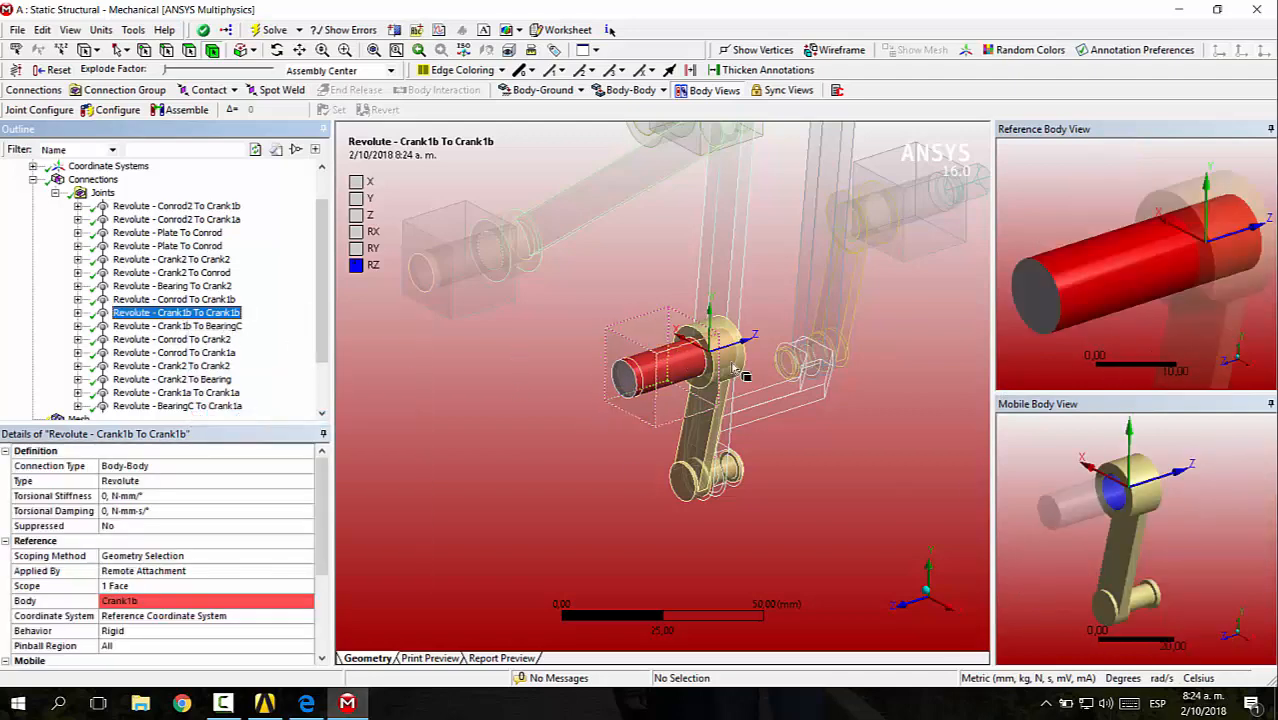
- Check the Crank1b To BearingC and Conrod To Crank2 joints and the ones above them for correct reference and mobile bodies
{"action": "left_click", "coordinate": [242, 327]}
{"action": "key", "text": "Up"}
{"action": "key", "text": "Down"}
{"action": "left_click", "coordinate": [395, 293]}
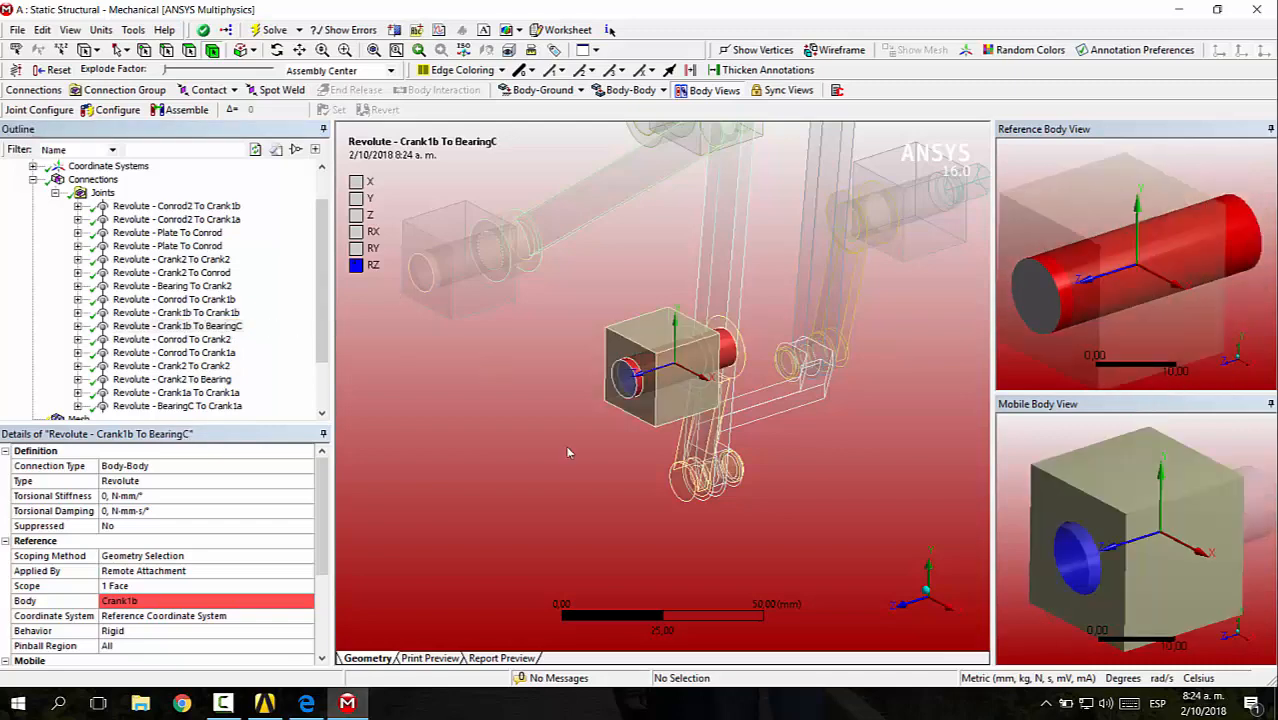
{"action": "left_click", "coordinate": [190, 340]}
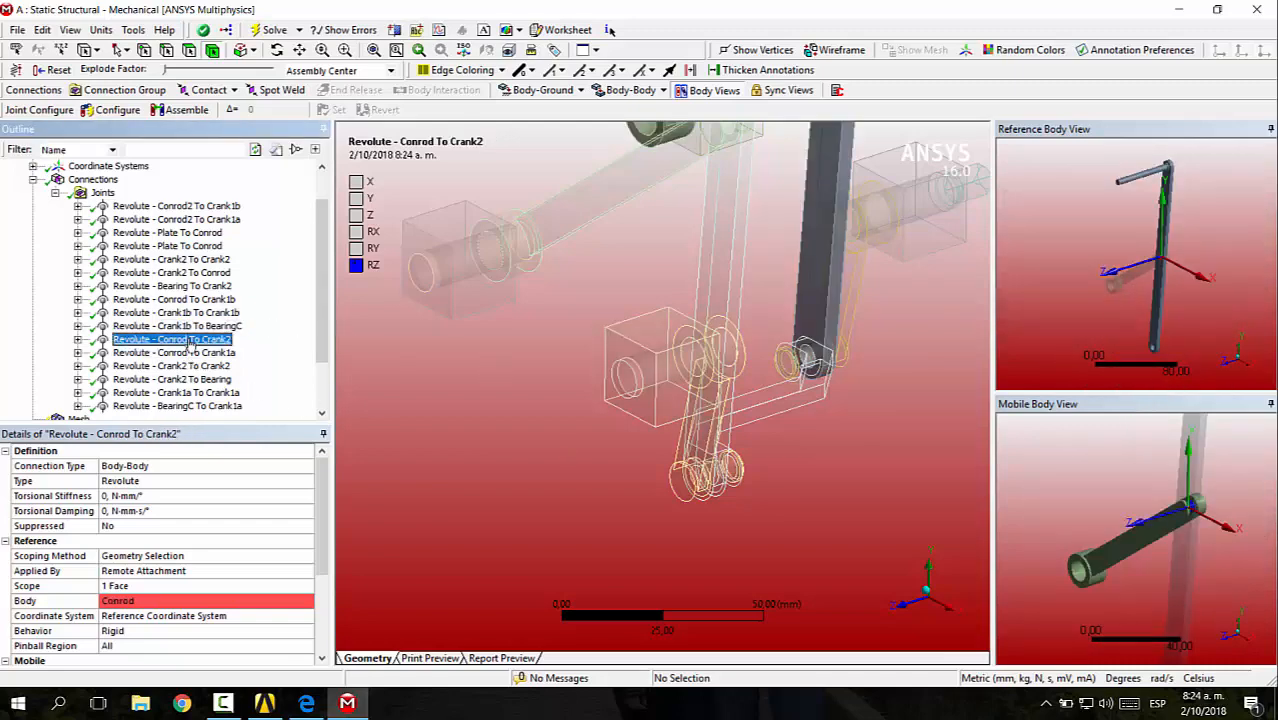
{"action": "key", "text": "Up"}
{"action": "key", "text": "Up"}
{"action": "key", "text": "Up"}
{"action": "key", "text": "Up"}
{"action": "key", "text": "Up"}
{"action": "key", "text": "Up"}
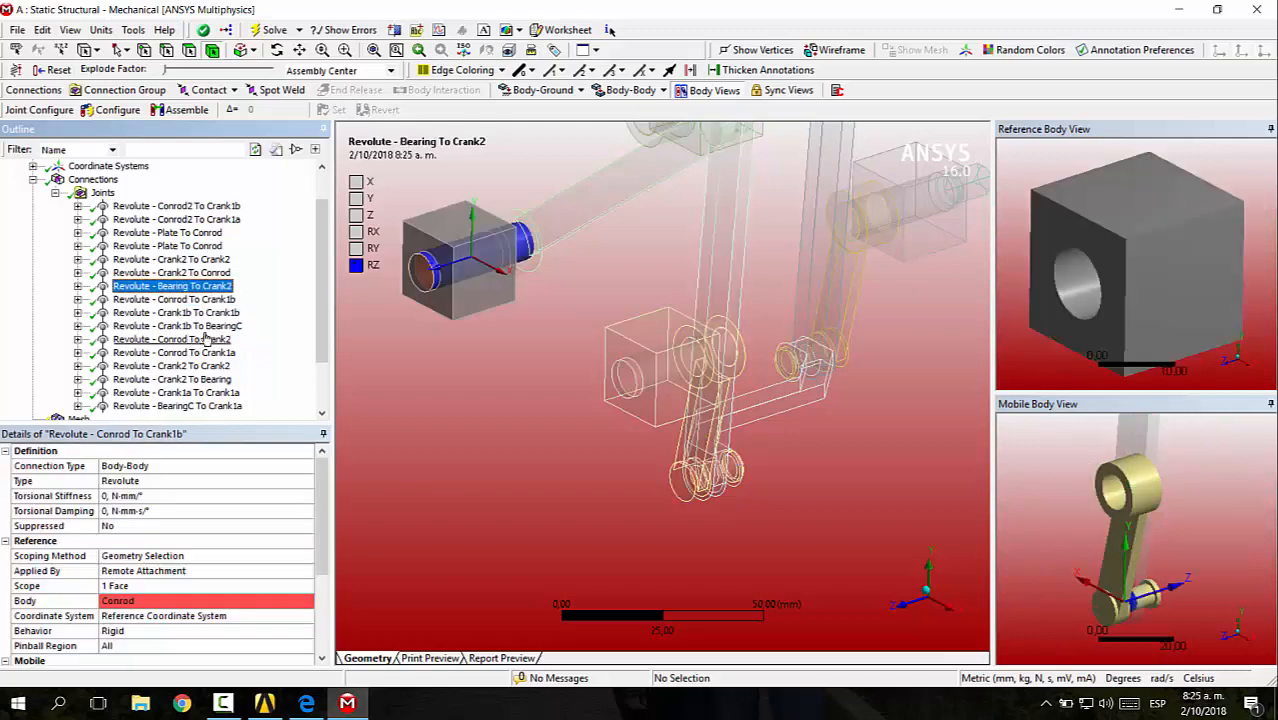
{"action": "key", "text": "Up"}
{"action": "key", "text": "Up"}
{"action": "key", "text": "Up"}
{"action": "key", "text": "Up"}
{"action": "key", "text": "Up"}
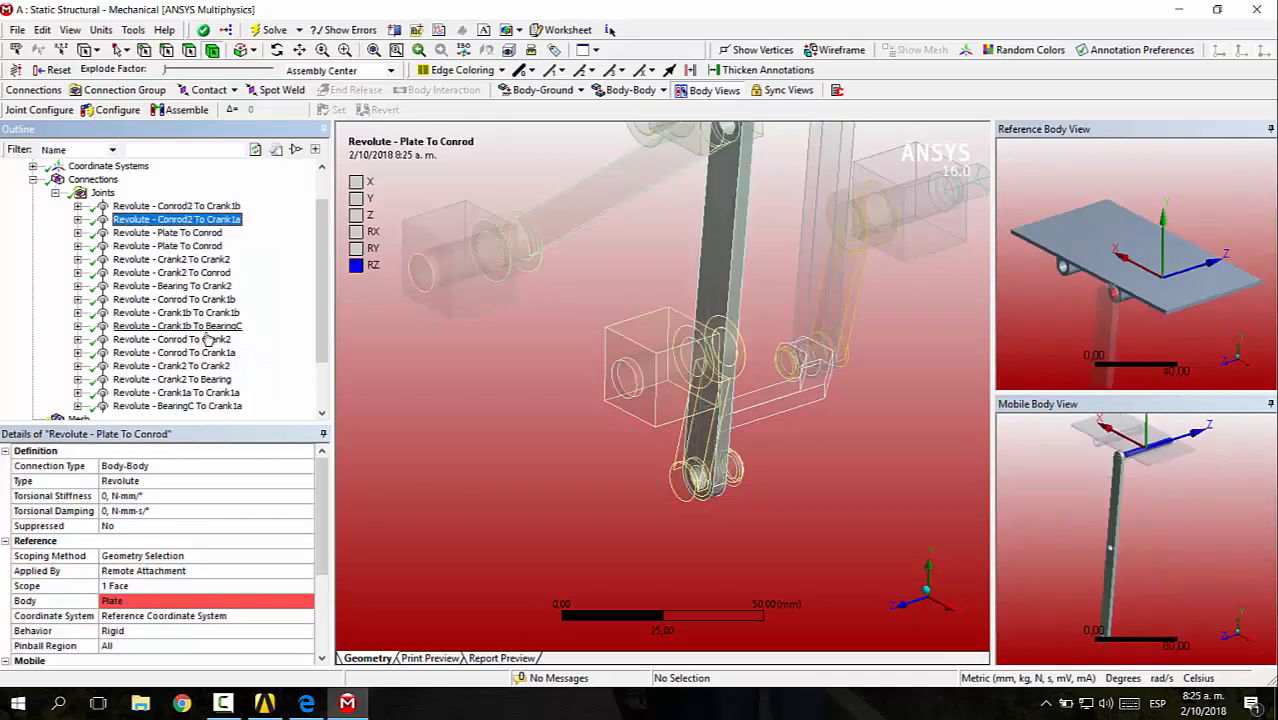
- Flip the reference and mobile bodies of the Crank1b To BearingC joint so that the bearing is the reference
{"action": "key", "text": "Down"}
{"action": "key", "text": "Down"}
{"action": "key", "text": "Down"}
{"action": "key", "text": "Down"}
{"action": "key", "text": "Down"}
{"action": "key", "text": "Down"}
{"action": "key", "text": "Down"}
{"action": "key", "text": "Down"}
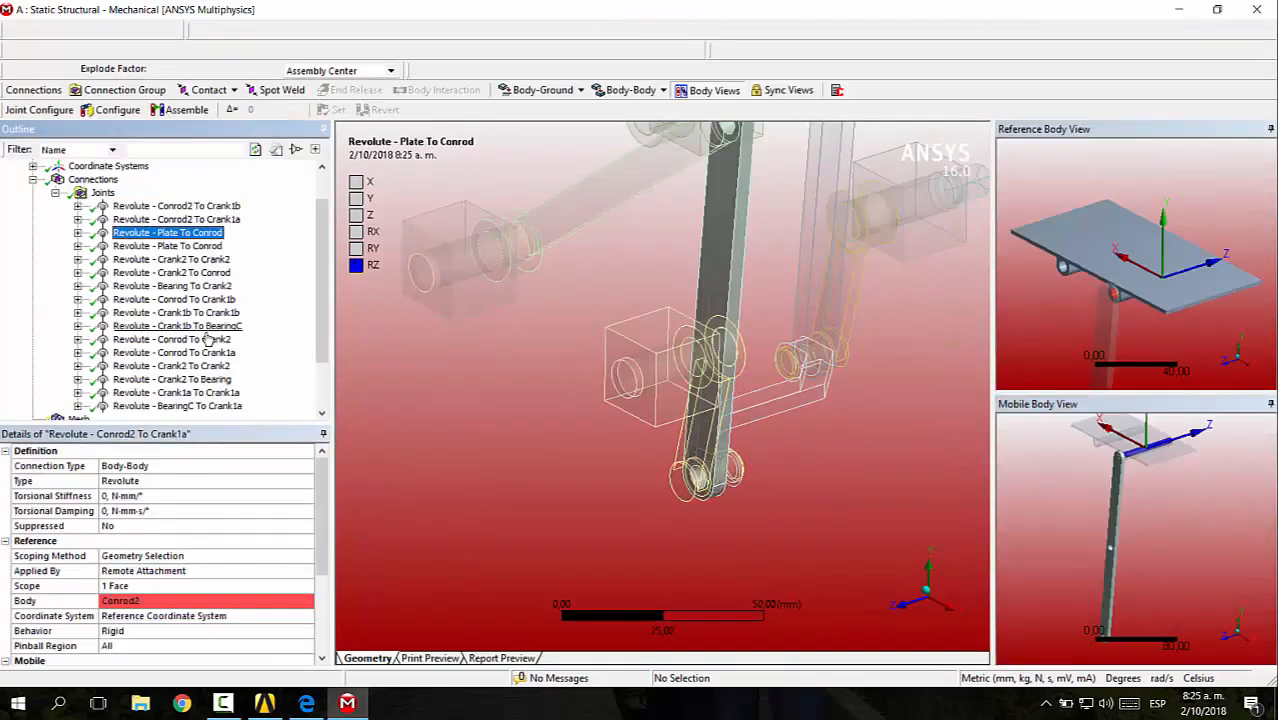
{"action": "key", "text": "Down"}
{"action": "key", "text": "Down"}
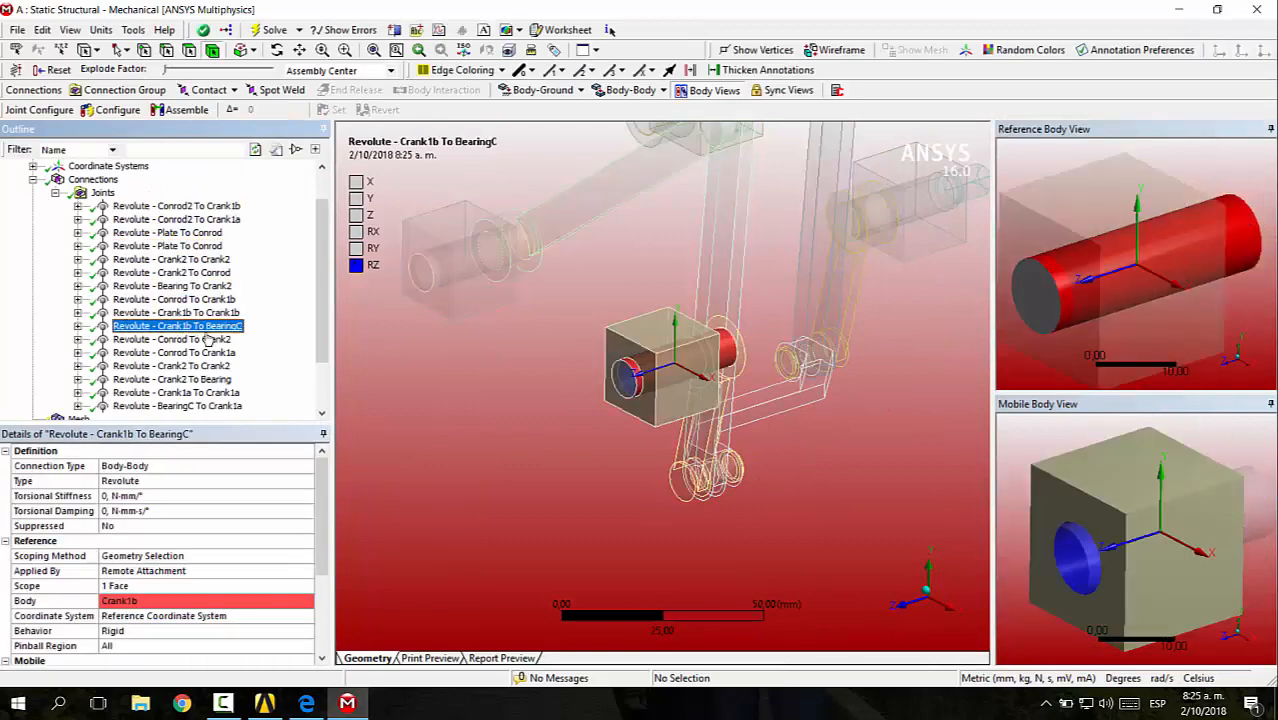
{"action": "right_click", "coordinate": [168, 327]}
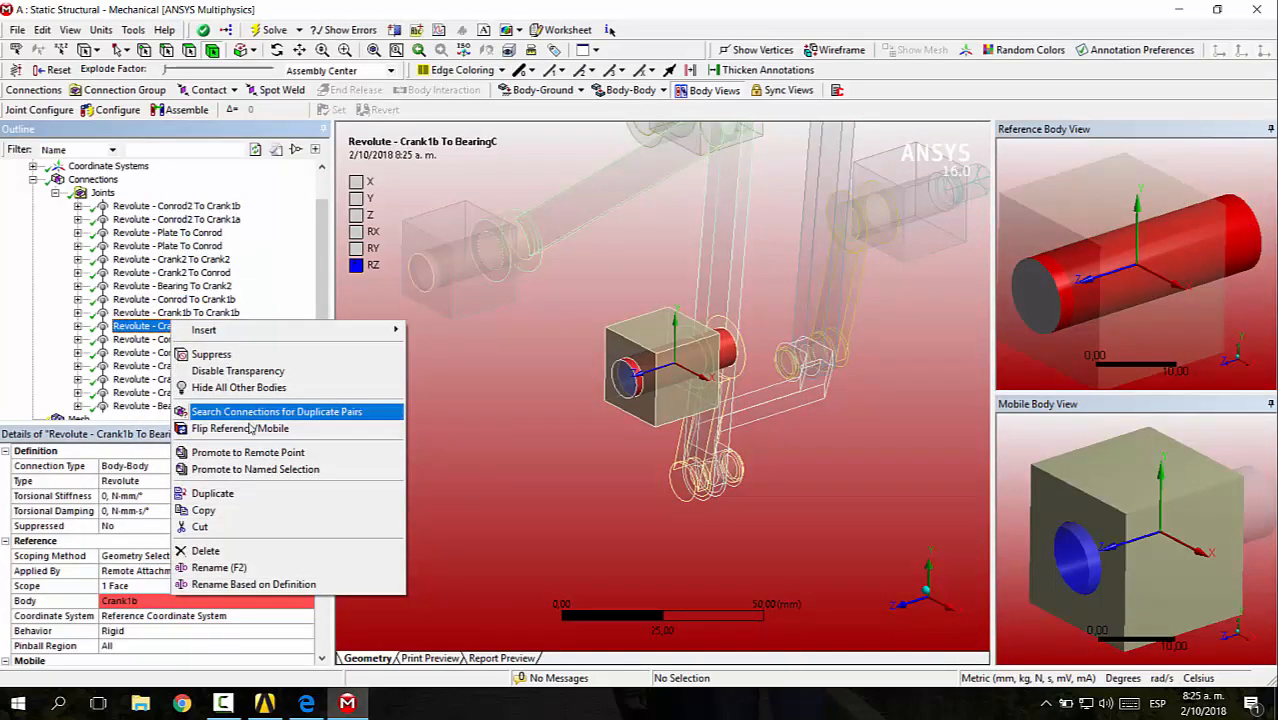
{"action": "left_click", "coordinate": [262, 430]}
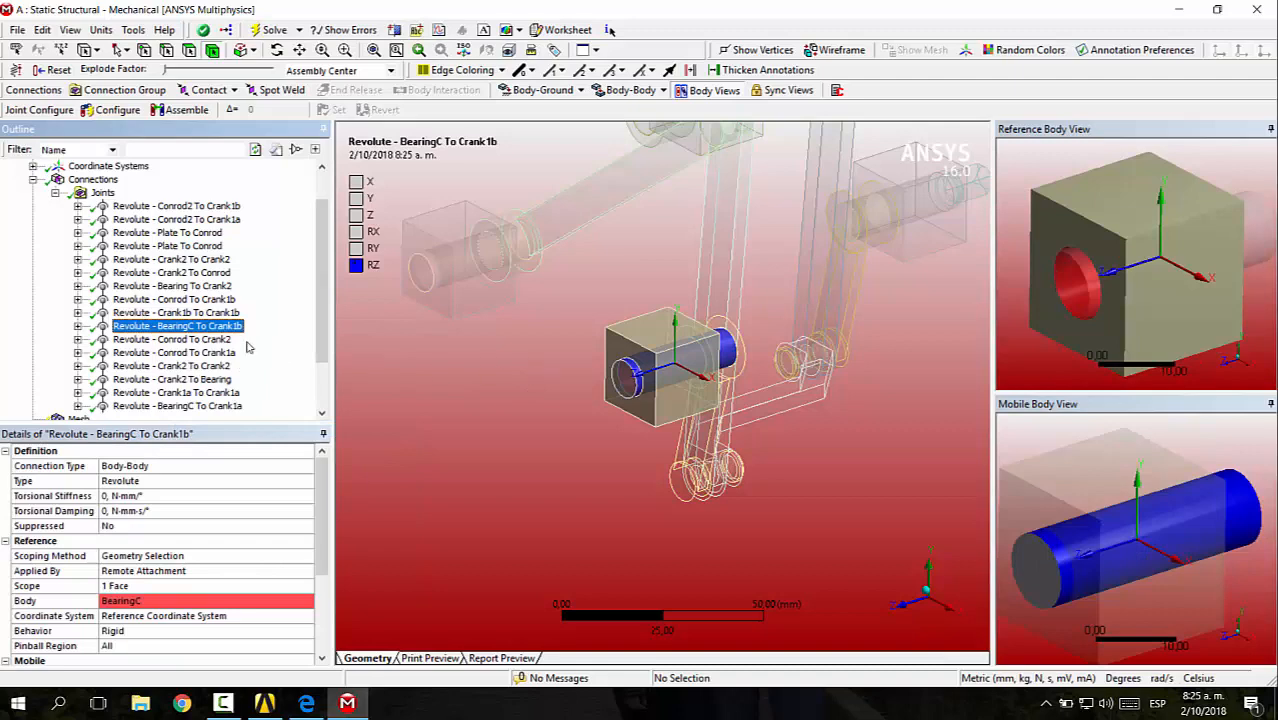
- Examine the reference and mobile bodies of the second Crank2 To Crank2 joint, listed just above Crank2 To Bearing
{"action": "key", "text": "Down"}
{"action": "key", "text": "Down"}
{"action": "key", "text": "Down"}
{"action": "key", "text": "Down"}
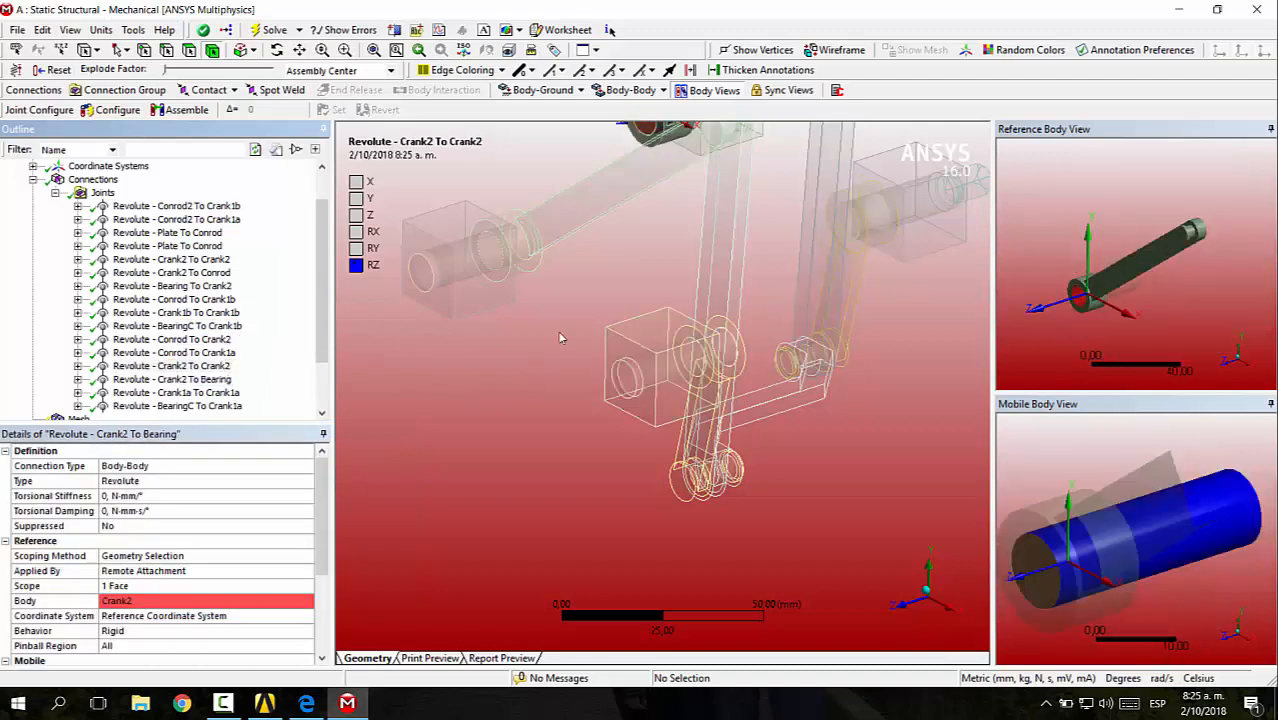
{"action": "key", "text": "Up"}
{"action": "middle_click_drag", "start_coordinate": [684, 259], "coordinate": [624, 358], "text": "ctrl"}
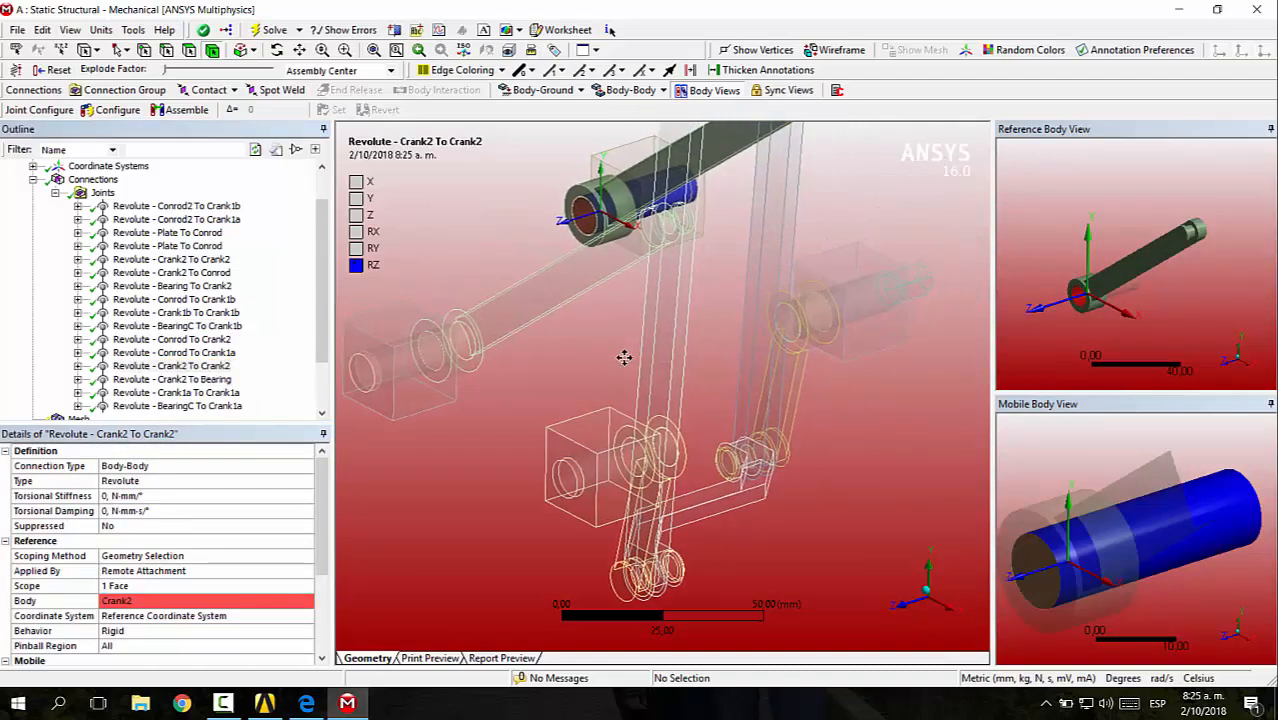
{"action": "left_click", "coordinate": [190, 369]}
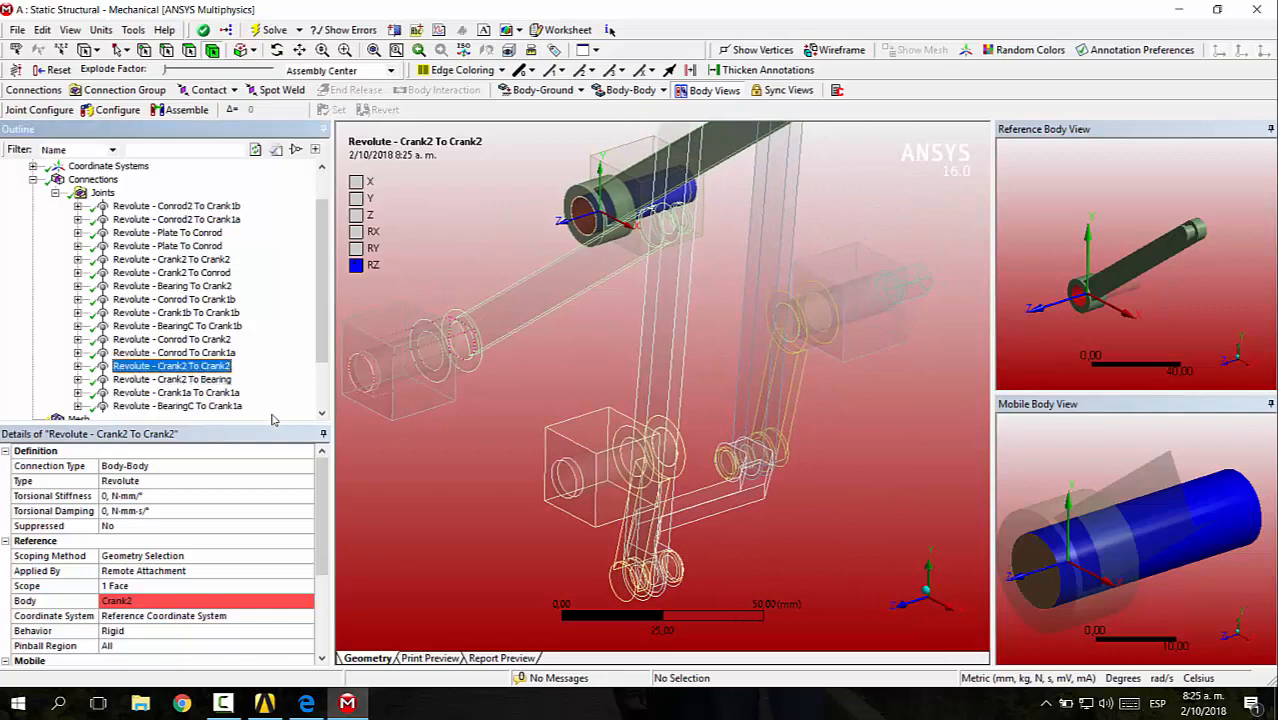
- Flip the reference and mobile bodies of the second Crank2 To Crank2 joint so that the shaft is the reference
{"action": "key", "text": "Down"}
{"action": "key", "text": "Up"}
{"action": "right_click", "coordinate": [212, 367]}
{"action": "left_click", "coordinate": [270, 480]}
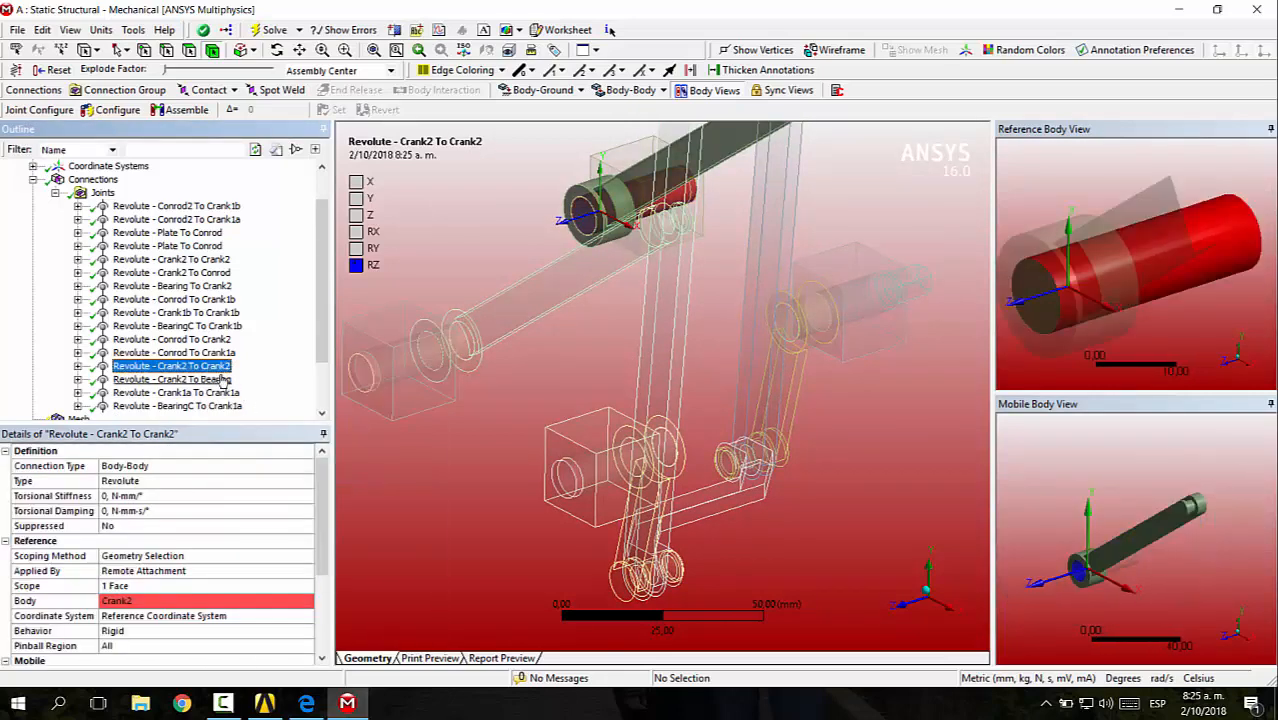
- Flip the reference and mobile bodies of the Crank2 To Bearing joint so that the bearing is the reference
{"action": "left_click", "coordinate": [200, 379]}
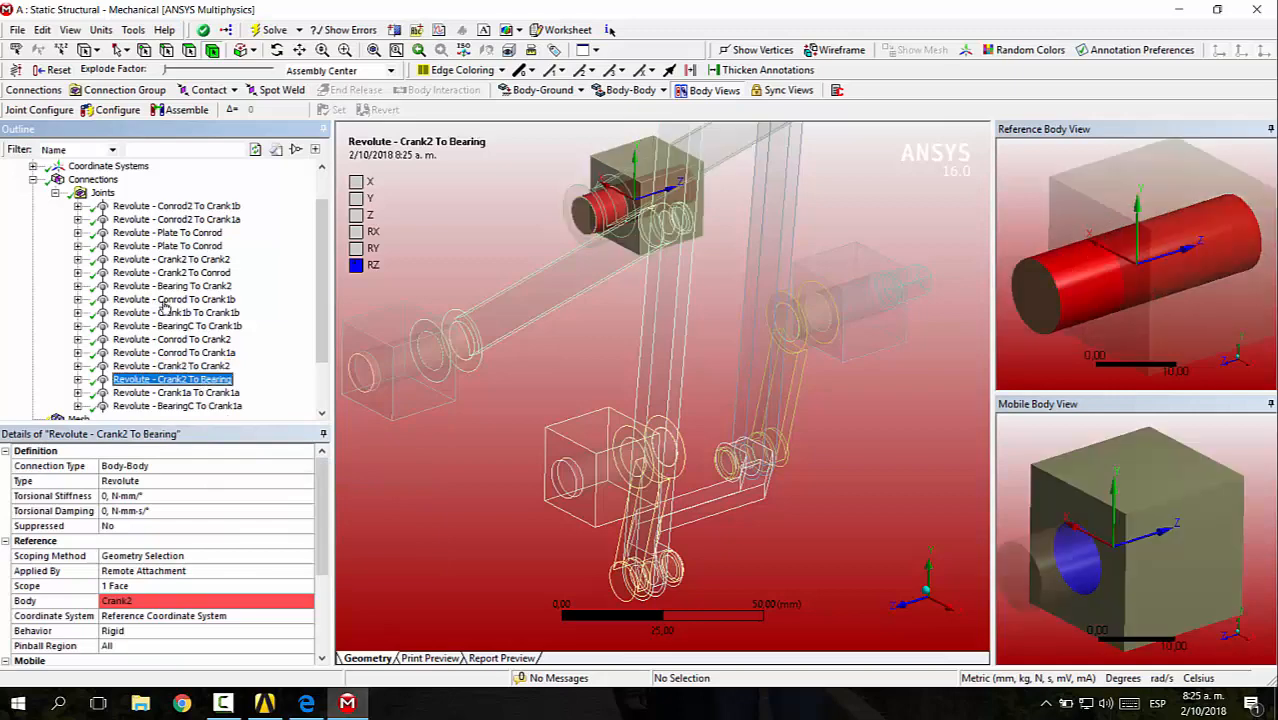
{"action": "right_click", "coordinate": [220, 381]}
{"action": "left_click", "coordinate": [270, 484]}
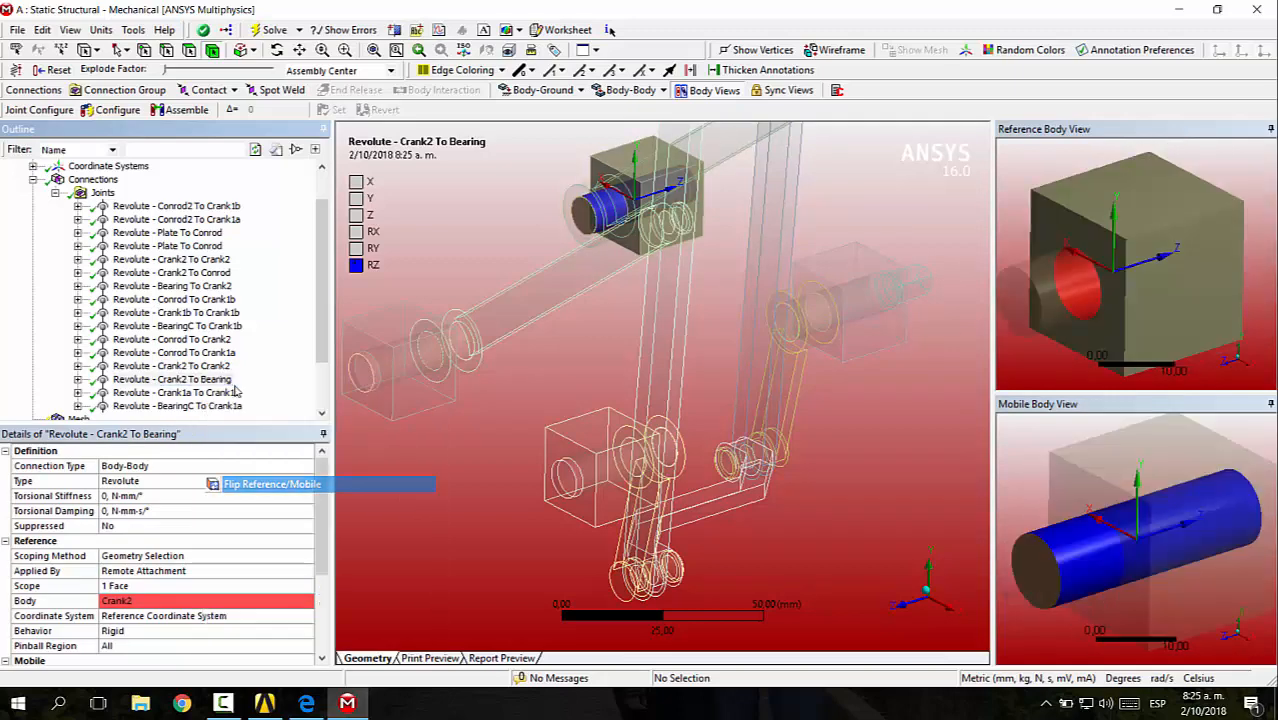
- Compare the reference and mobile bodies of the Crank1a To Crank1a and BearingC To Crank1a joints
{"action": "left_click", "coordinate": [182, 393]}
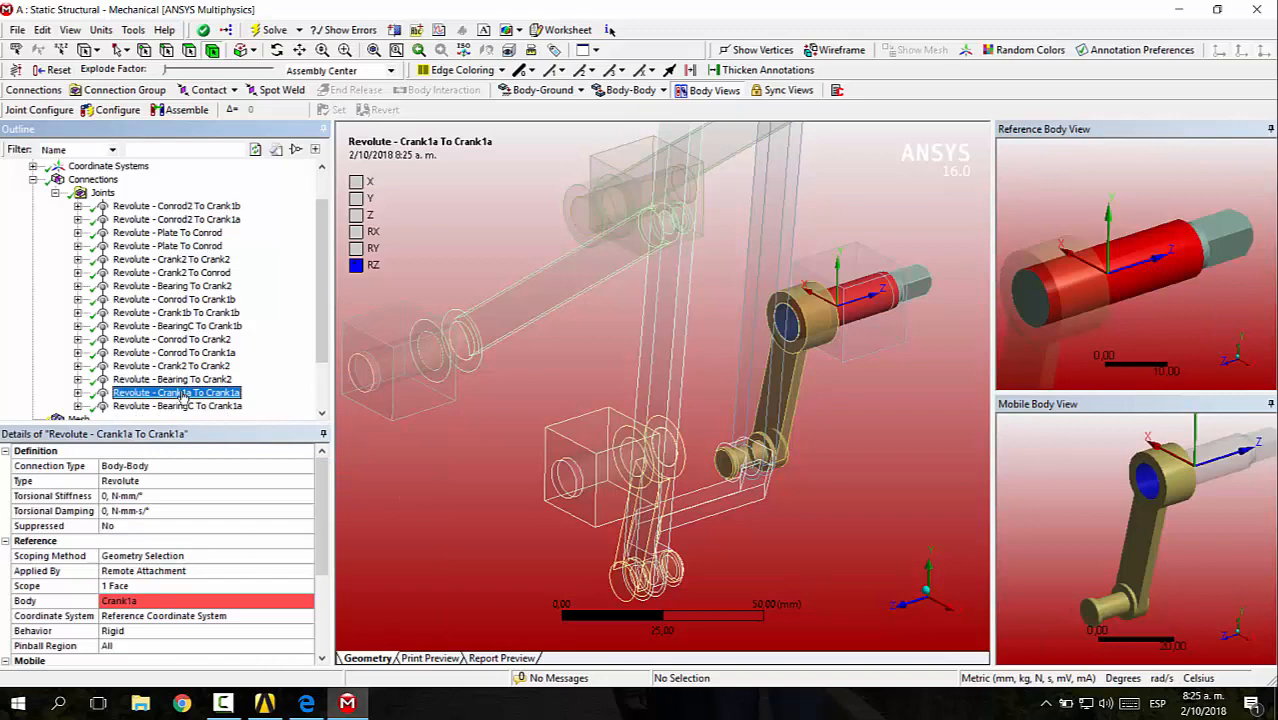
{"action": "key", "text": "Down"}
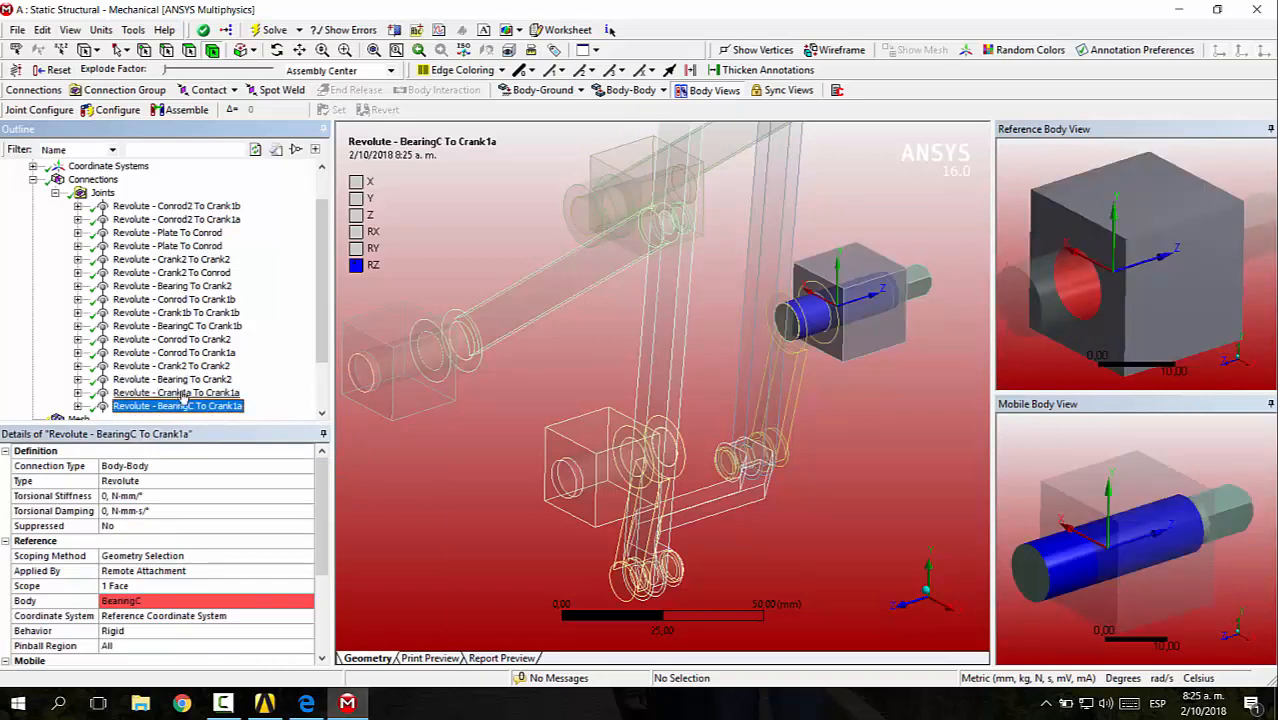
{"action": "key", "text": "Up"}
{"action": "key", "text": "Down"}
{"action": "key", "text": "Up"}
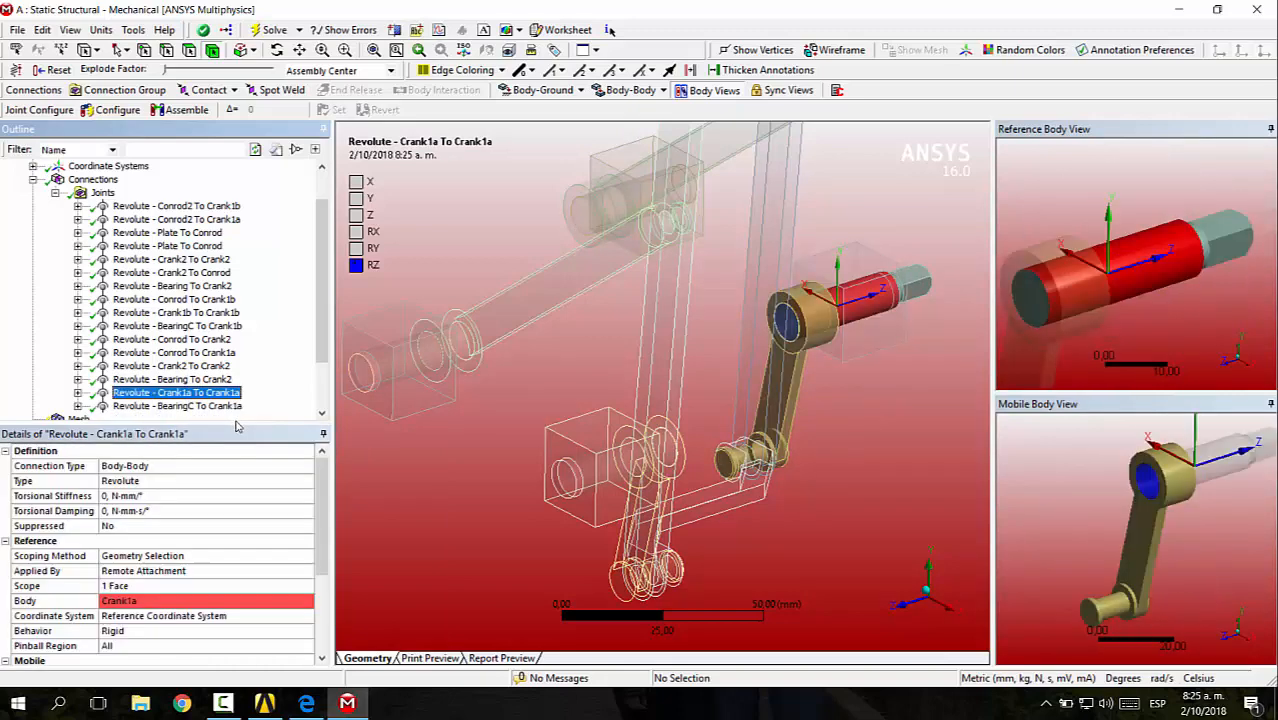
- Review the reference and mobile bodies of the remaining joints, from the lower Bearing To Crank2 up to the first Conrod2 To Crank1b
{"action": "key", "text": "Up"}
{"action": "key", "text": "Up"}
{"action": "key", "text": "Down"}
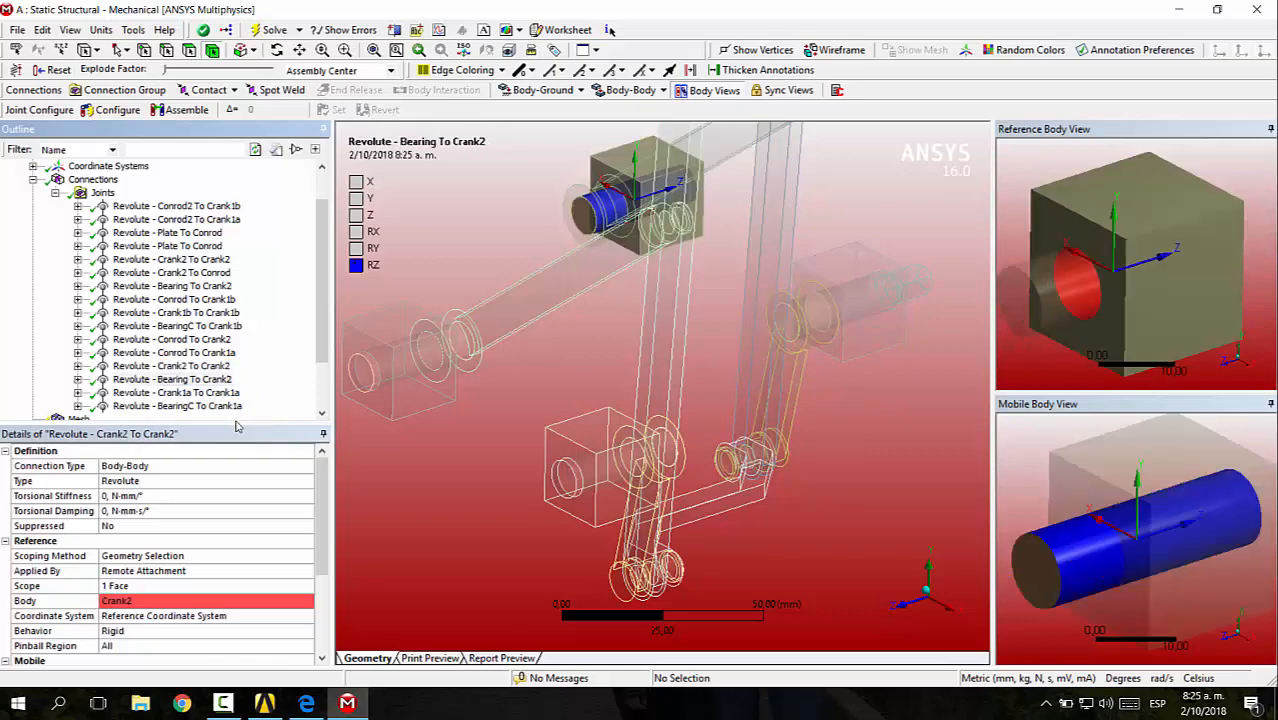
{"action": "key", "text": "Up"}
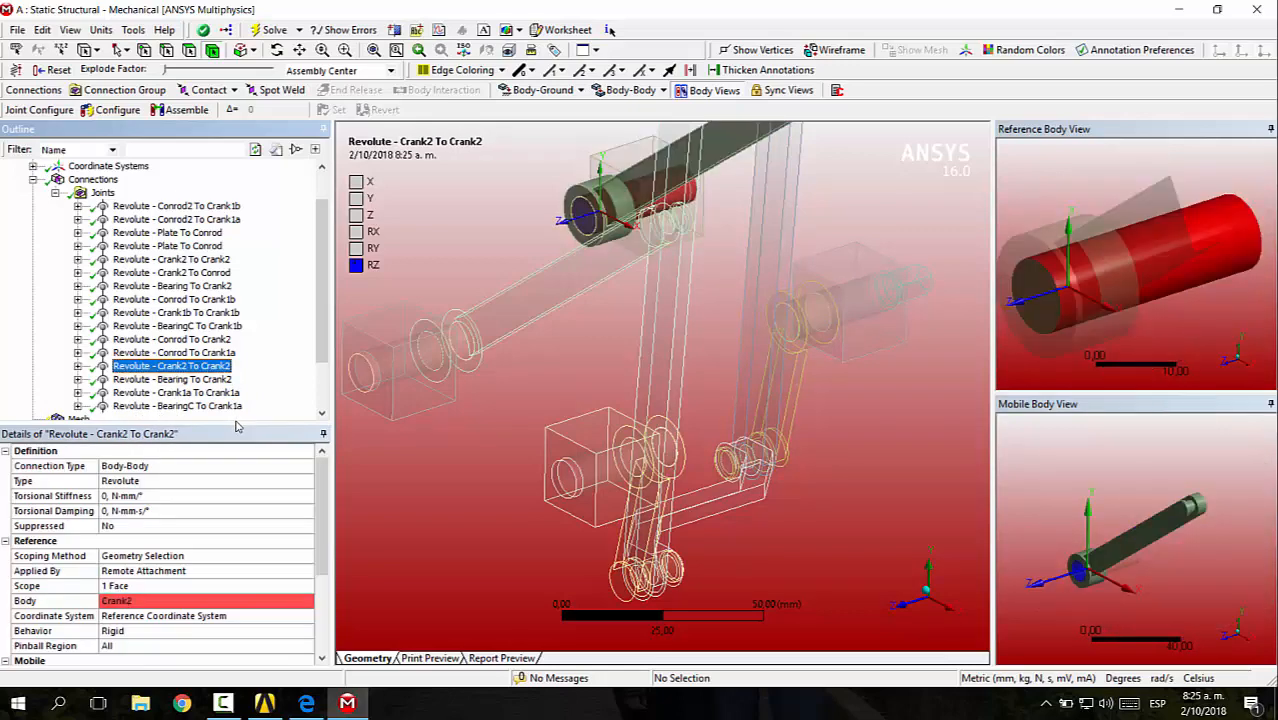
{"action": "key", "text": "Up"}
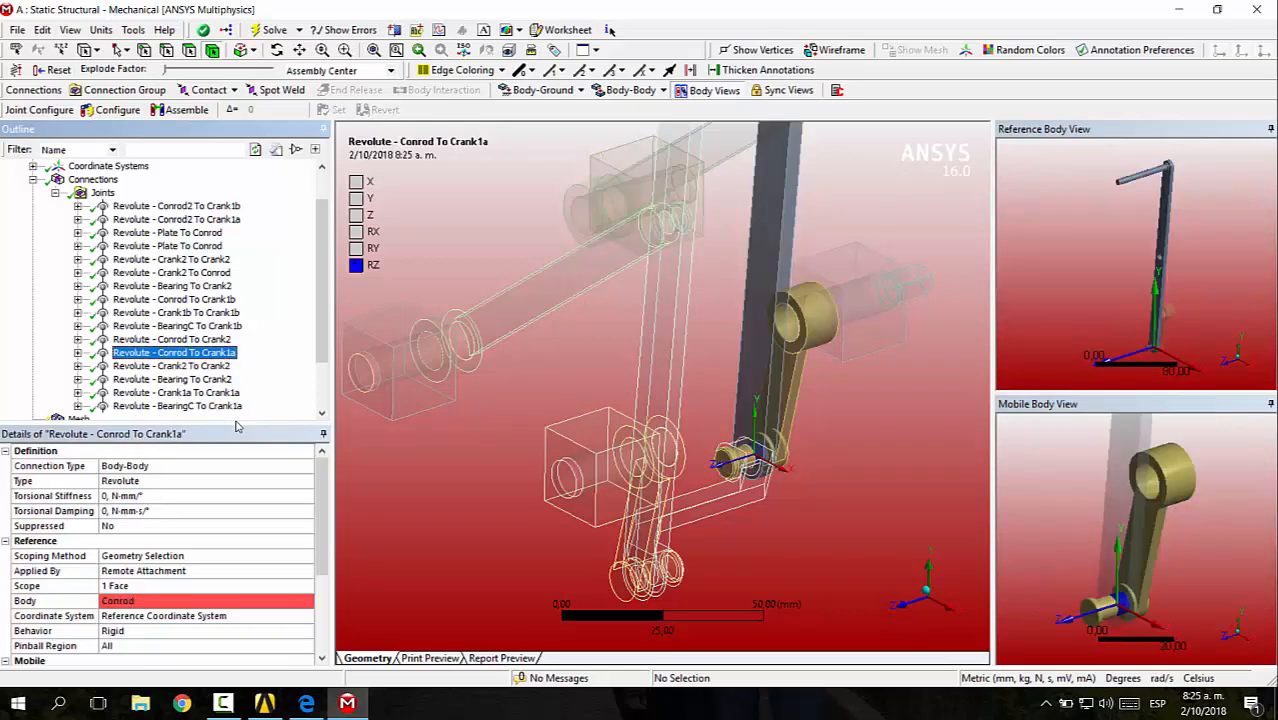
{"action": "key", "text": "Up"}
{"action": "key", "text": "Up"}
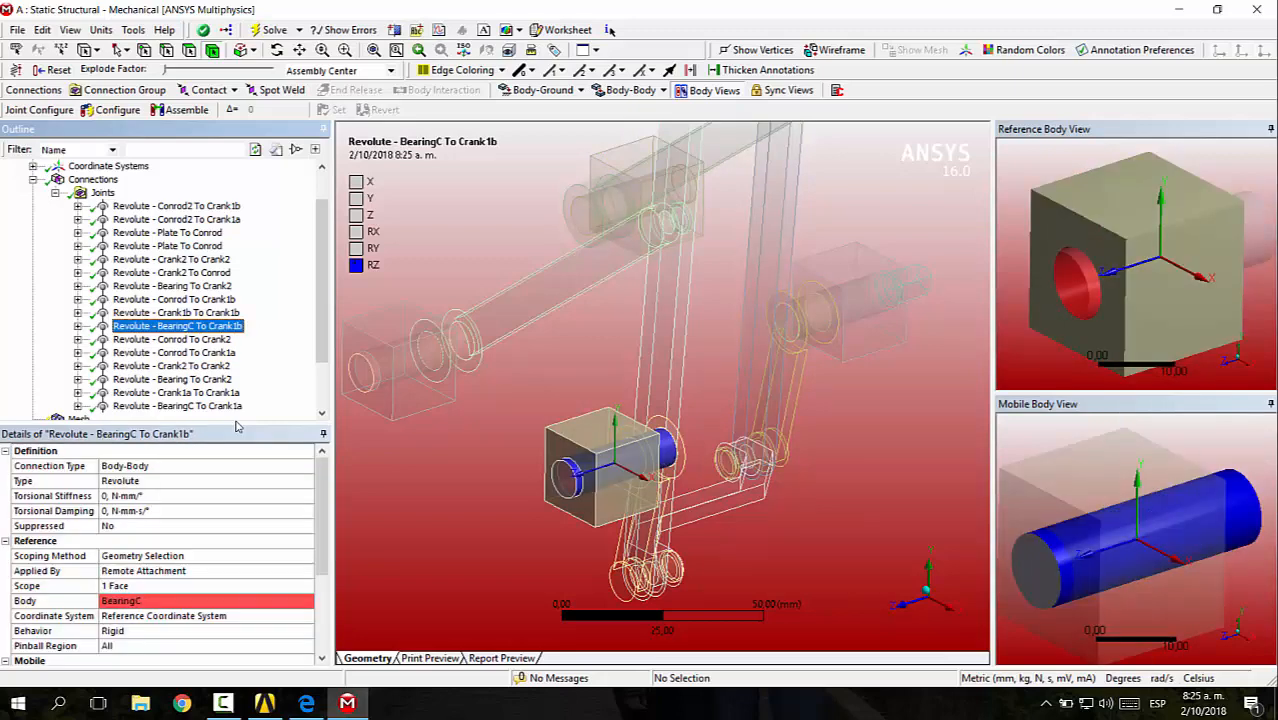
{"action": "key", "text": "Up"}
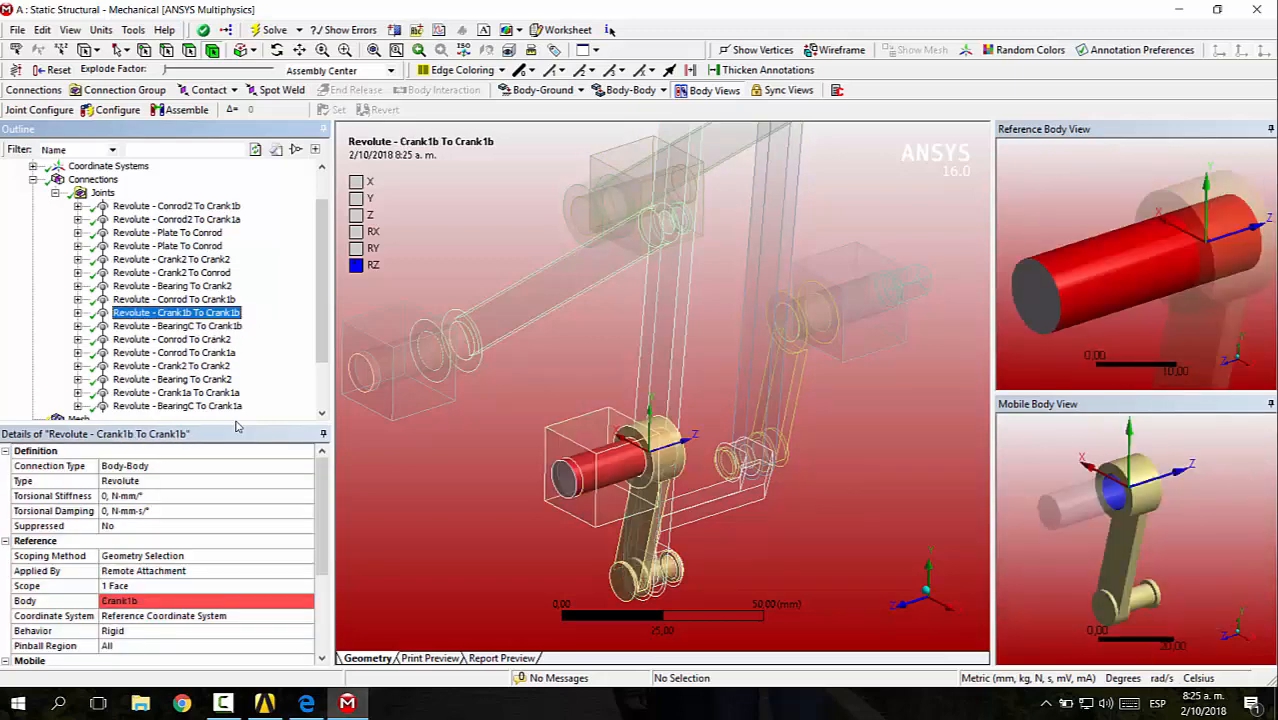
{"action": "key", "text": "Up"}
{"action": "key", "text": "Up"}
{"action": "key", "text": "Up"}
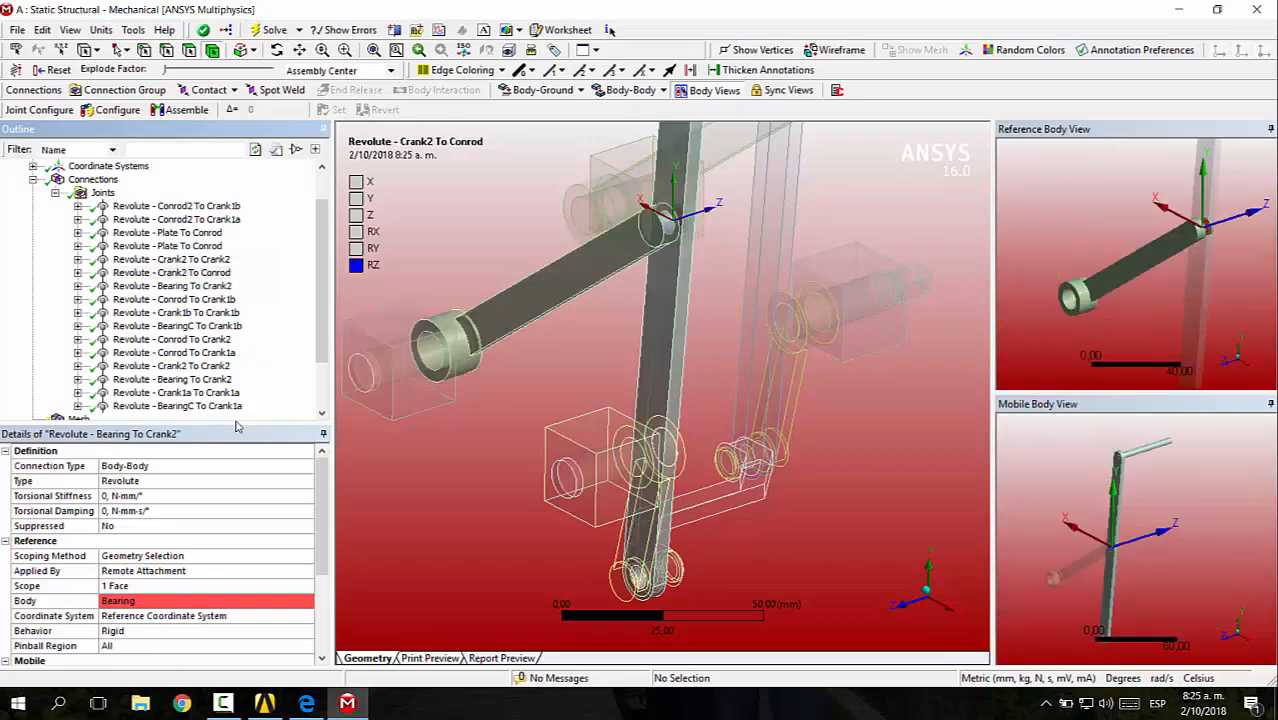
{"action": "key", "text": "Up"}
{"action": "key", "text": "Up"}
{"action": "key", "text": "Up"}
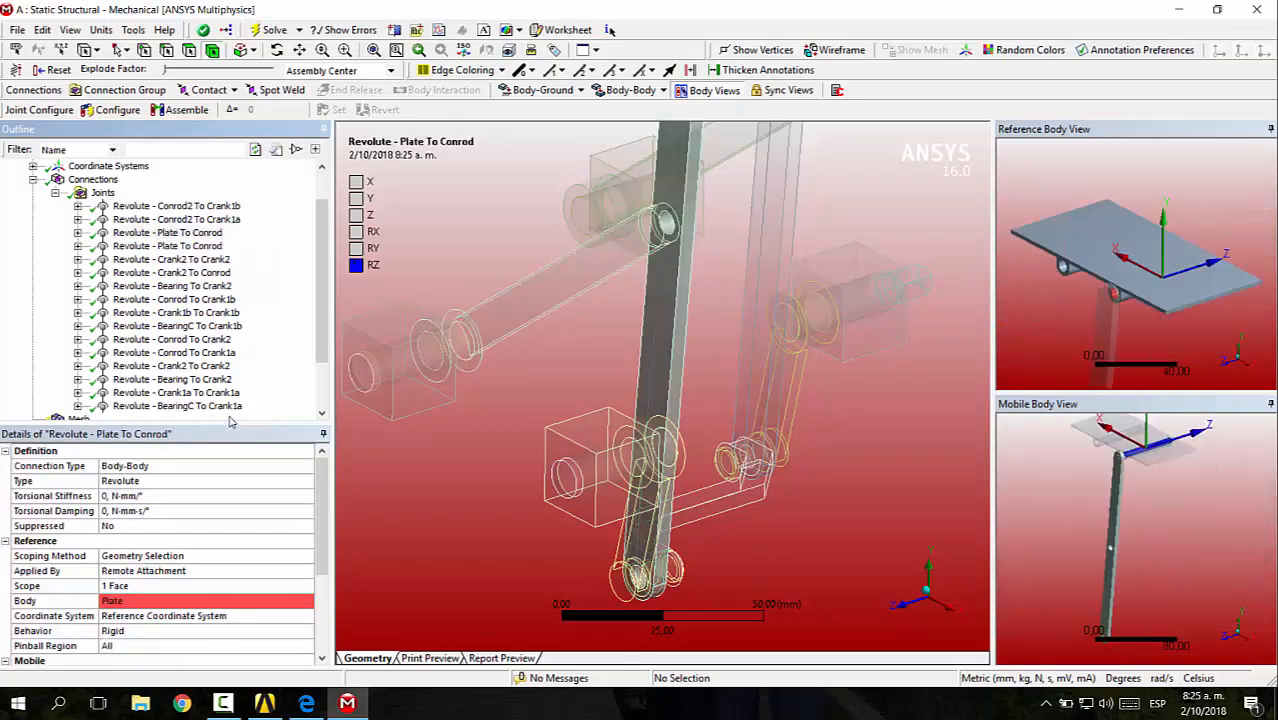
{"action": "key", "text": "Up"}
{"action": "key", "text": "Up"}
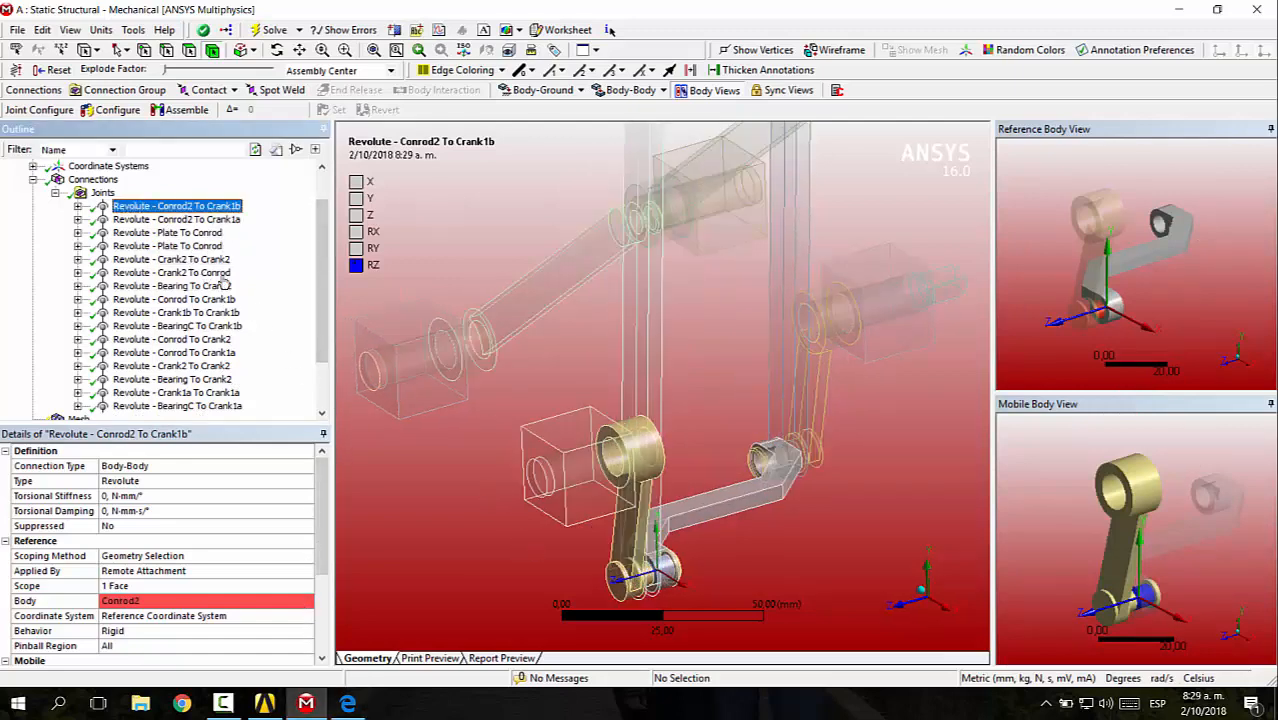
- Change the type of the first Crank2 To Crank2 joint, just below the Plate To Conrod joints, to Fixed
{"action": "left_click", "coordinate": [190, 245]}
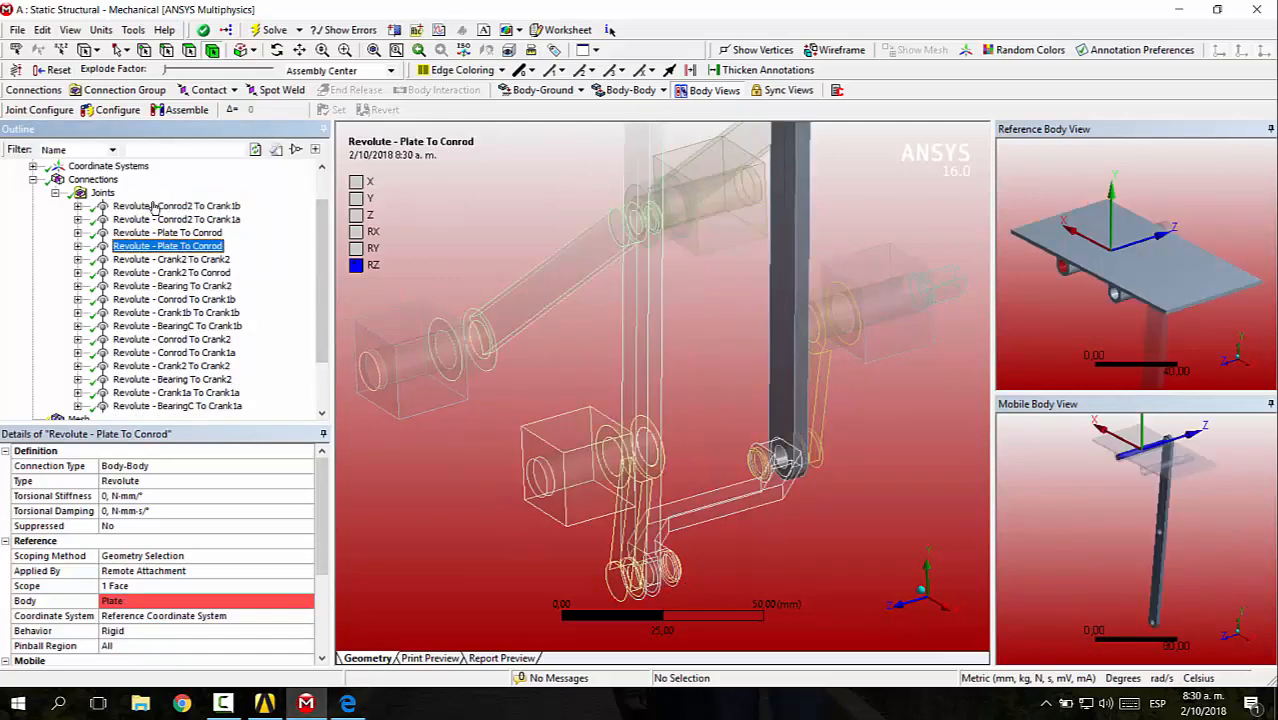
{"action": "key", "text": "Down"}
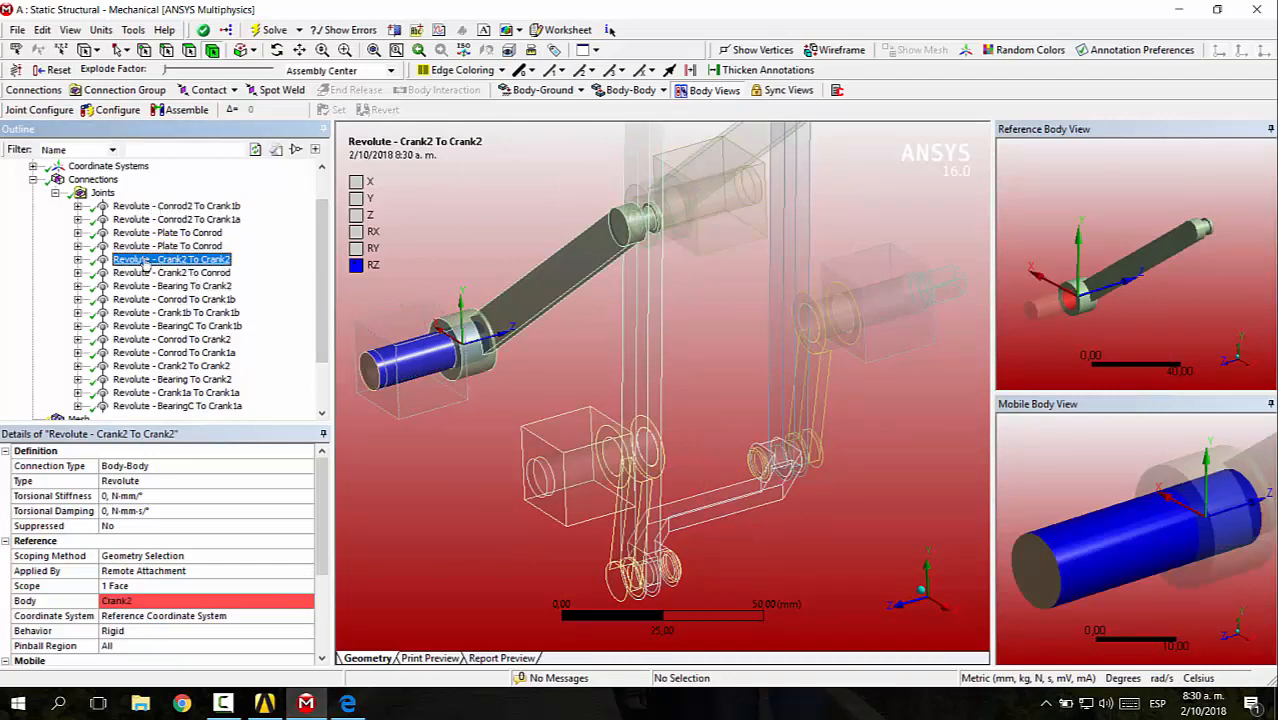
{"action": "left_click", "coordinate": [141, 484]}
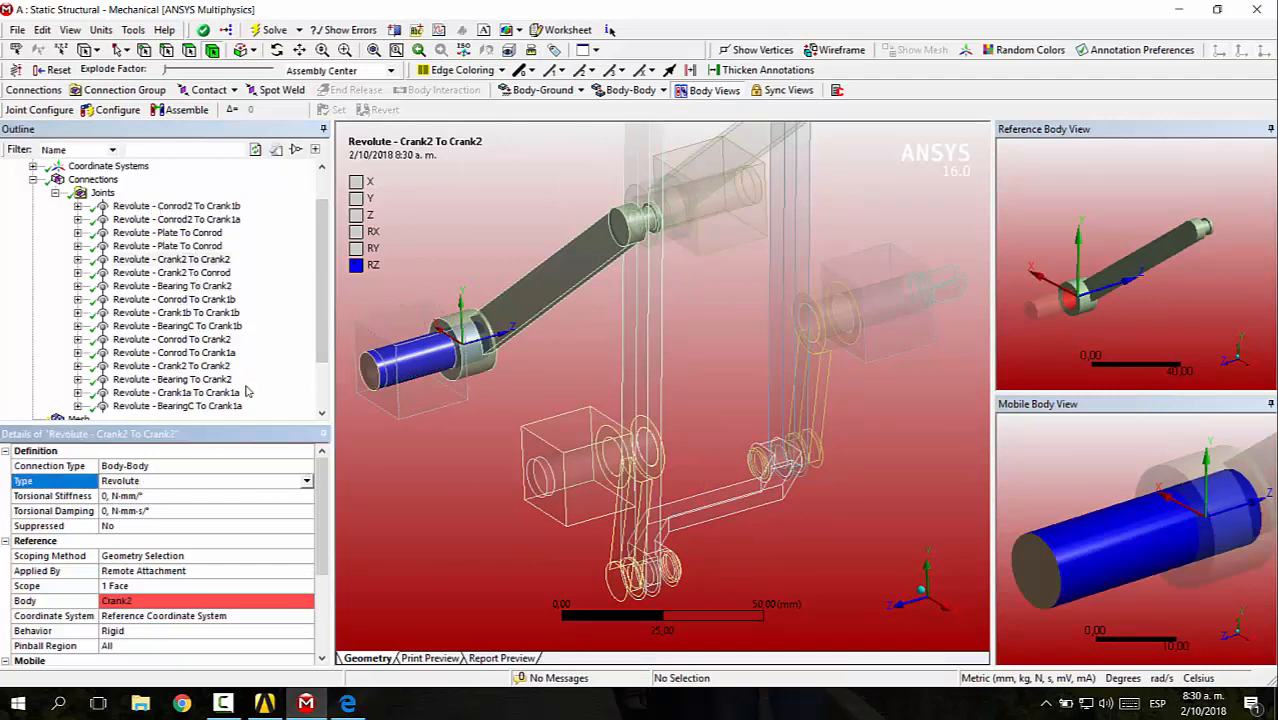
{"action": "left_click", "coordinate": [262, 481]}
{"action": "left_click", "coordinate": [267, 497]}
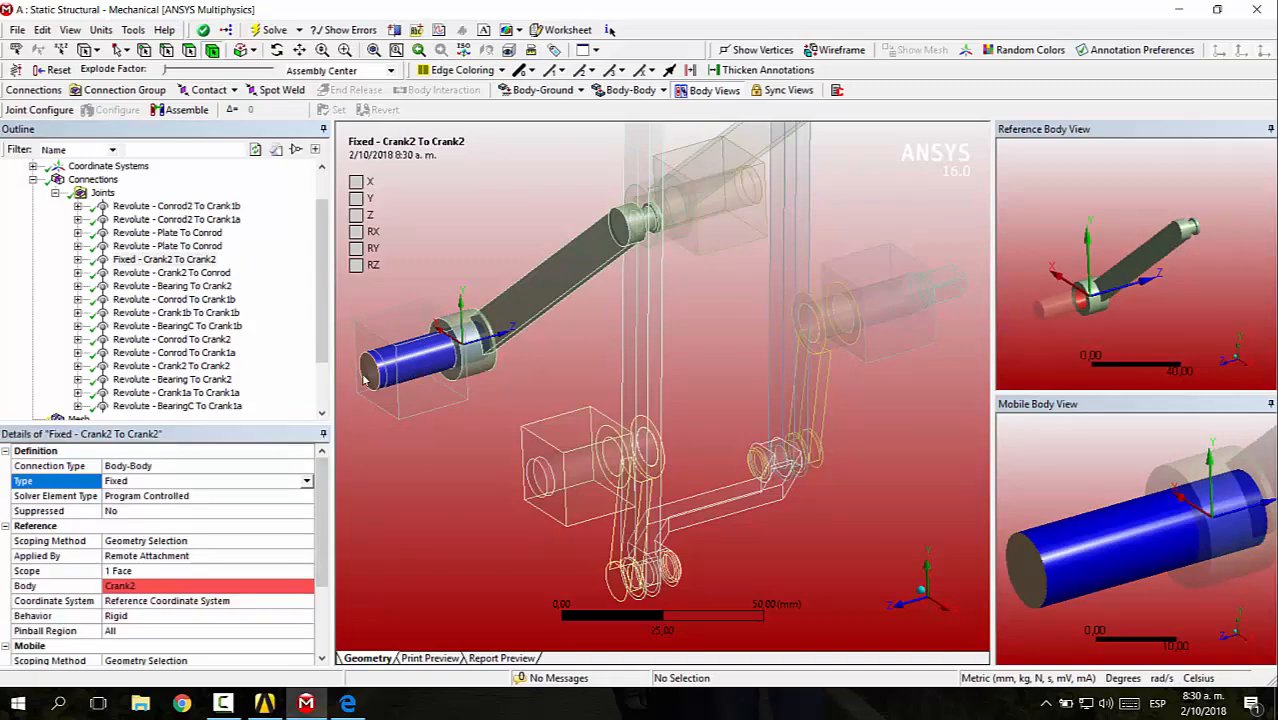
- Examine the Crank2 To Conrod, first Bearing To Crank2 and Conrod To Crank1b joints in the model for the motion they need
{"action": "left_click", "coordinate": [172, 273]}
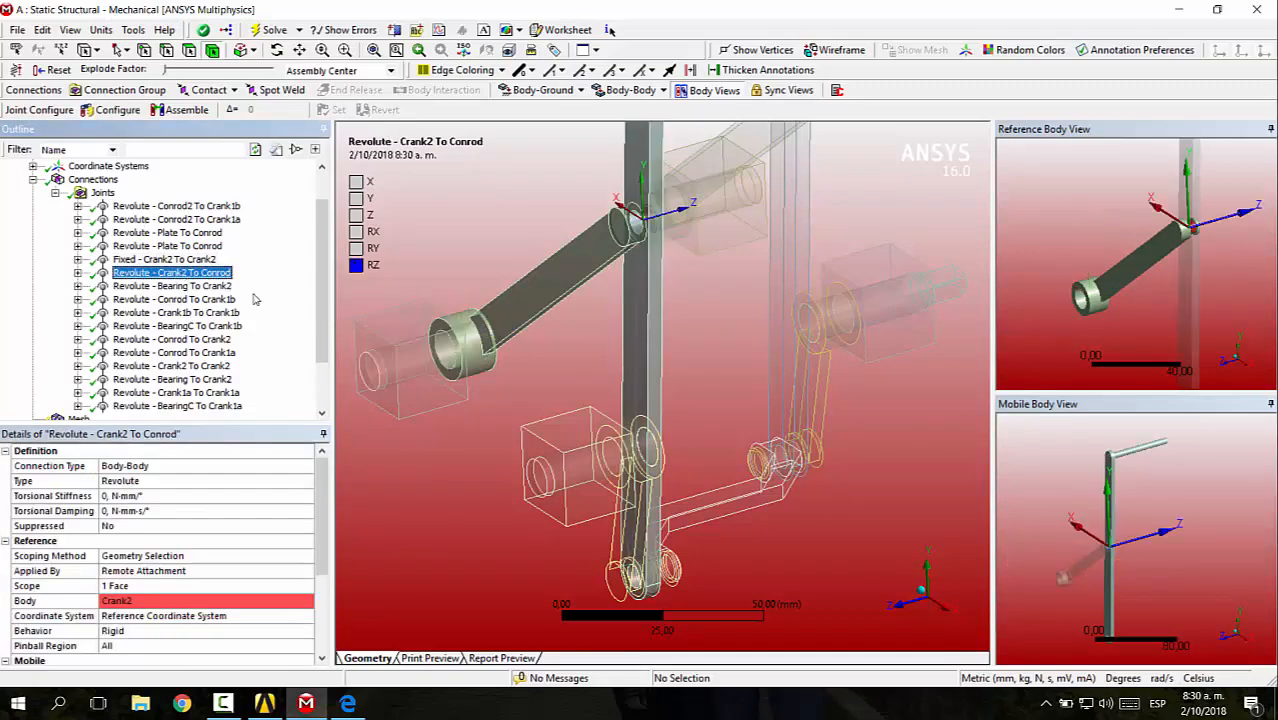
{"action": "middle_click_drag", "start_coordinate": [695, 283], "coordinate": [693, 362]}
{"action": "scroll", "coordinate": [704, 296], "scroll_direction": "down", "scroll_amount": 3}
{"action": "scroll", "coordinate": [704, 296], "scroll_direction": "down", "scroll_amount": 1}
{"action": "scroll", "coordinate": [693, 362], "scroll_direction": "up", "scroll_amount": 5}
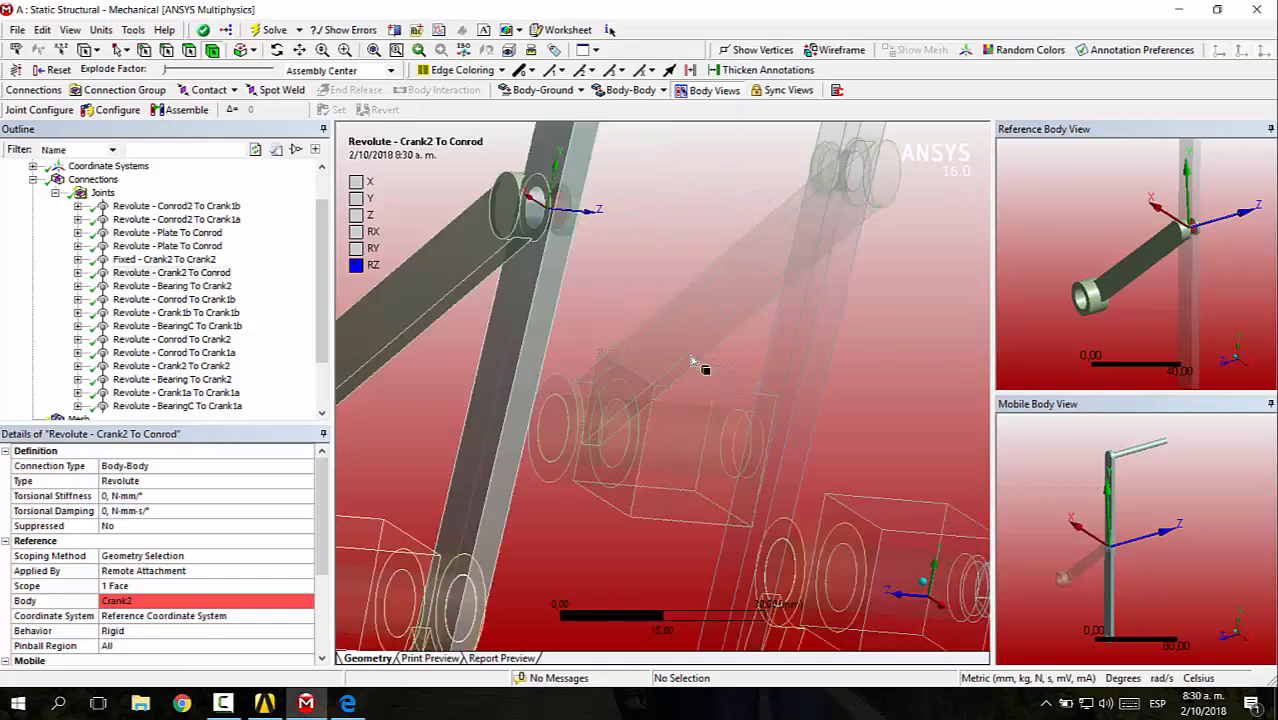
{"action": "middle_click_drag", "start_coordinate": [641, 251], "coordinate": [630, 269]}
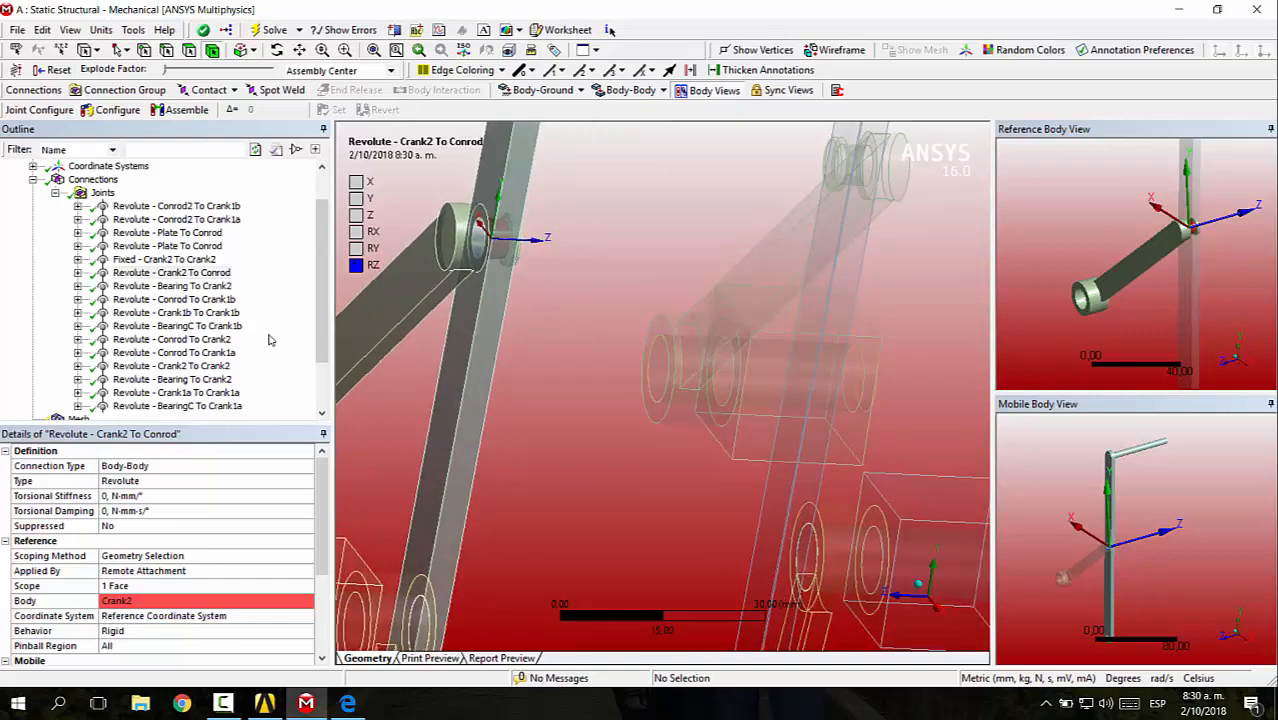
{"action": "left_click", "coordinate": [175, 286]}
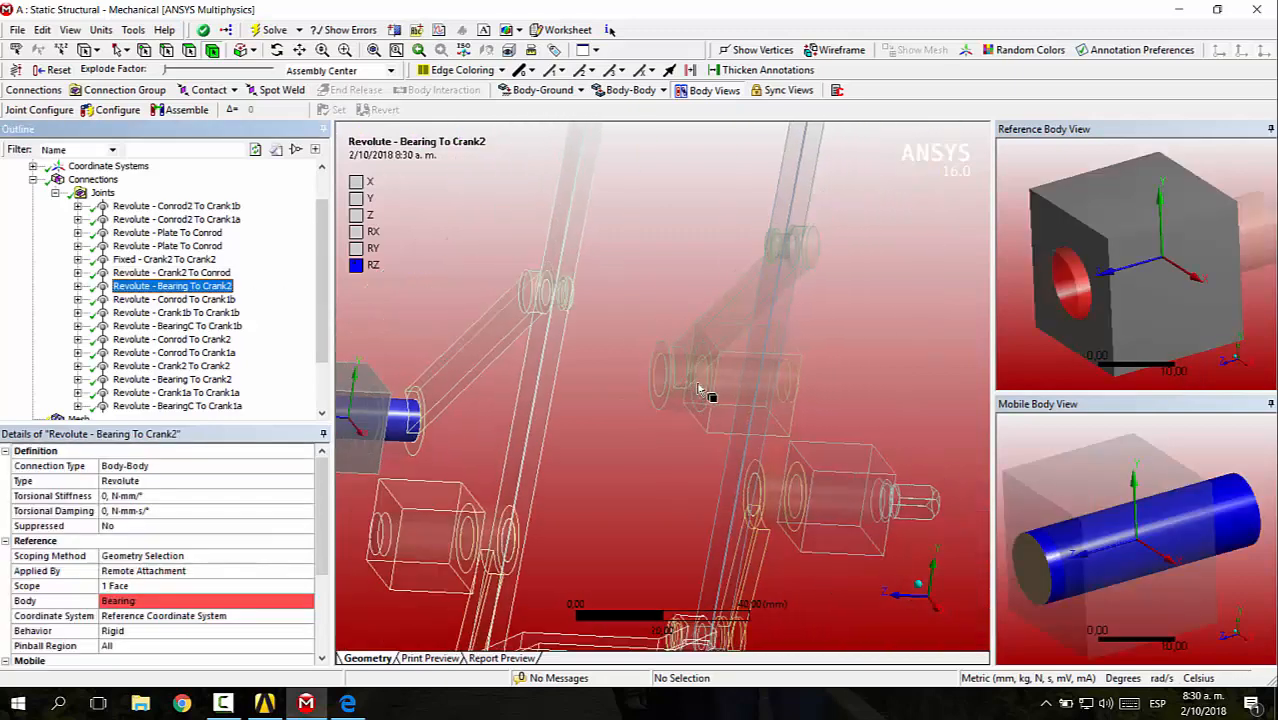
{"action": "scroll", "coordinate": [700, 390], "scroll_direction": "down", "scroll_amount": 5}
{"action": "left_click", "coordinate": [175, 299]}
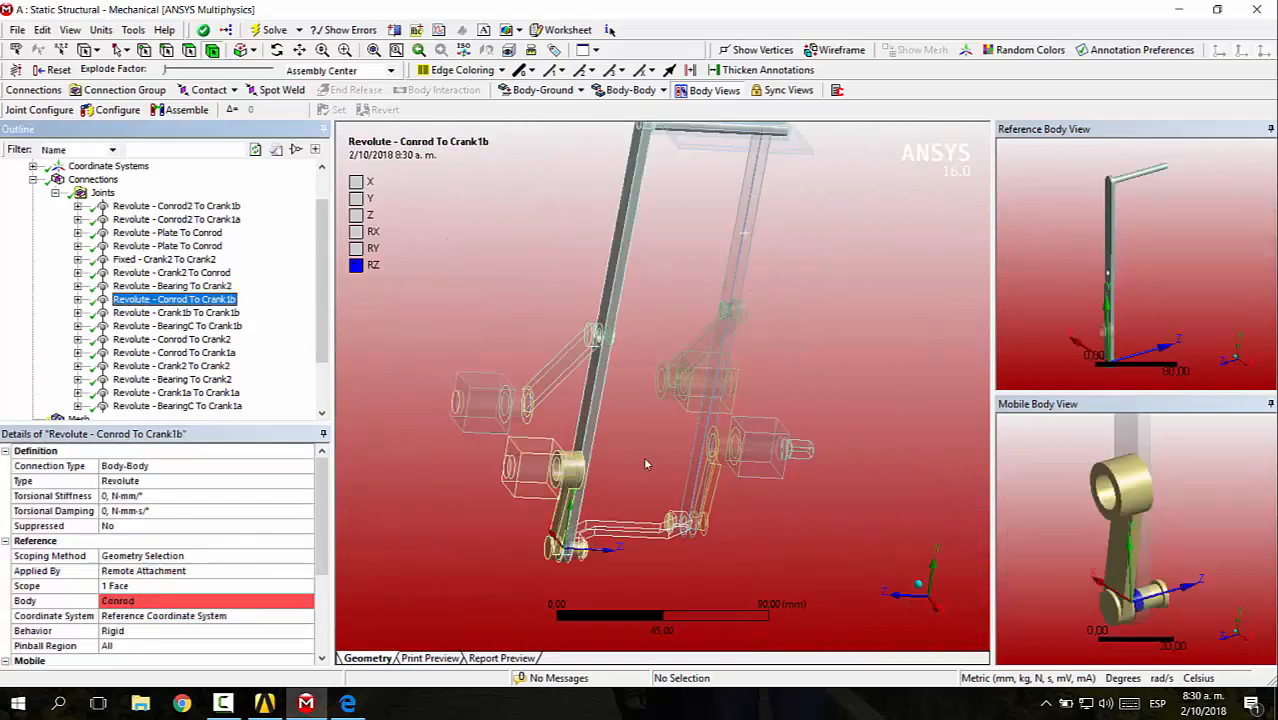
{"action": "middle_click_drag", "start_coordinate": [645, 463], "coordinate": [628, 486]}
{"action": "right_click_drag", "start_coordinate": [511, 508], "coordinate": [614, 588]}
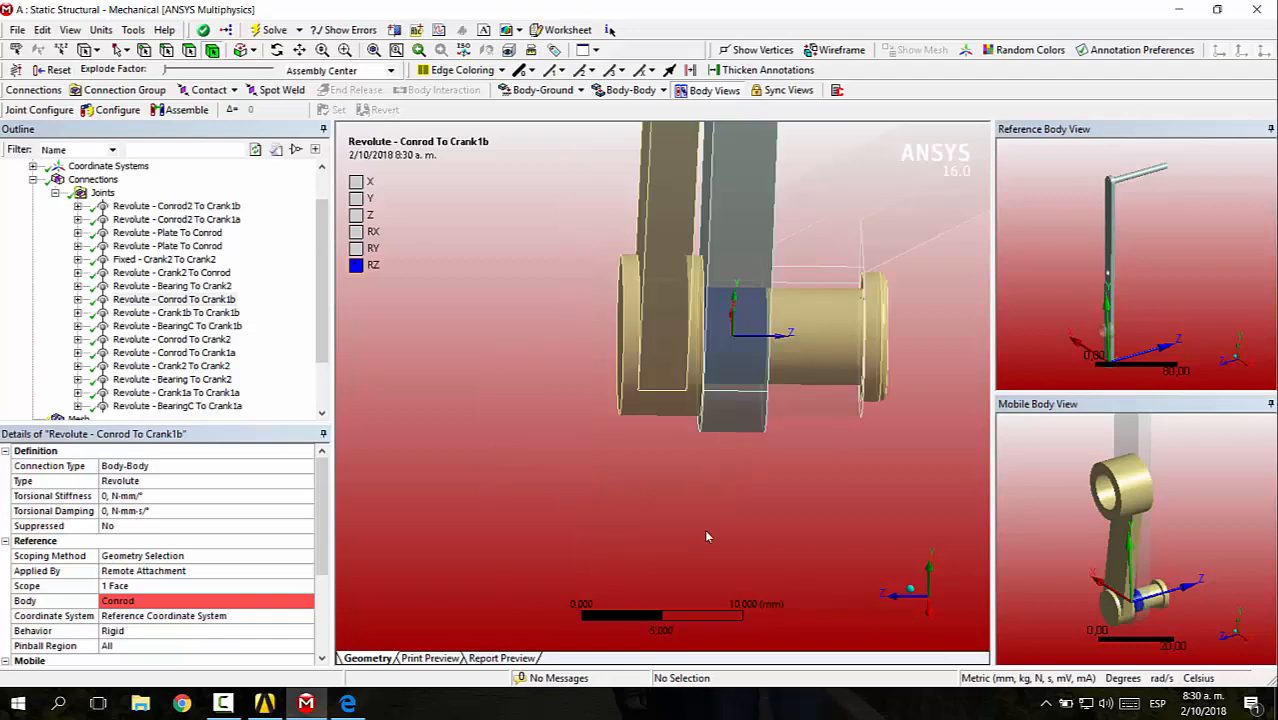
{"action": "middle_click_drag", "start_coordinate": [706, 532], "coordinate": [765, 519]}
{"action": "scroll", "coordinate": [766, 521], "scroll_direction": "down", "scroll_amount": 5}
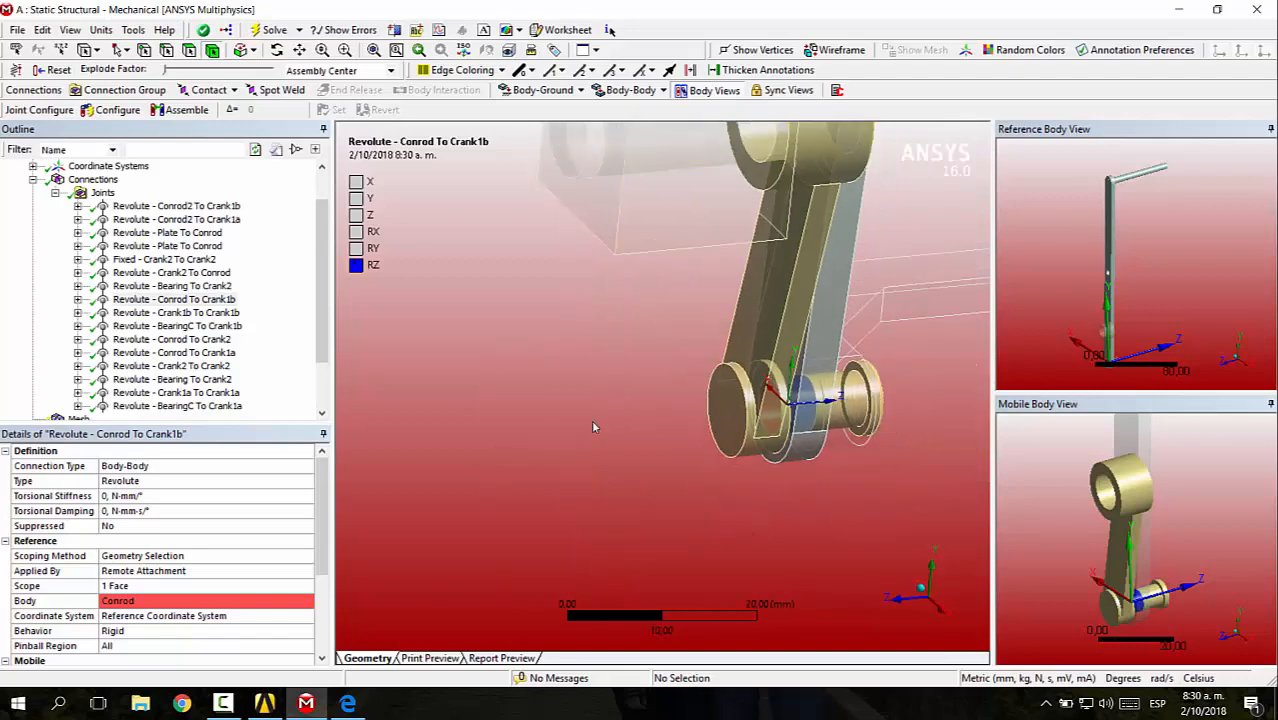
- Flip the Crank1b To Crank1b joint so that the crank is the reference body, and change the joint type to Fixed
{"action": "left_click", "coordinate": [165, 313]}
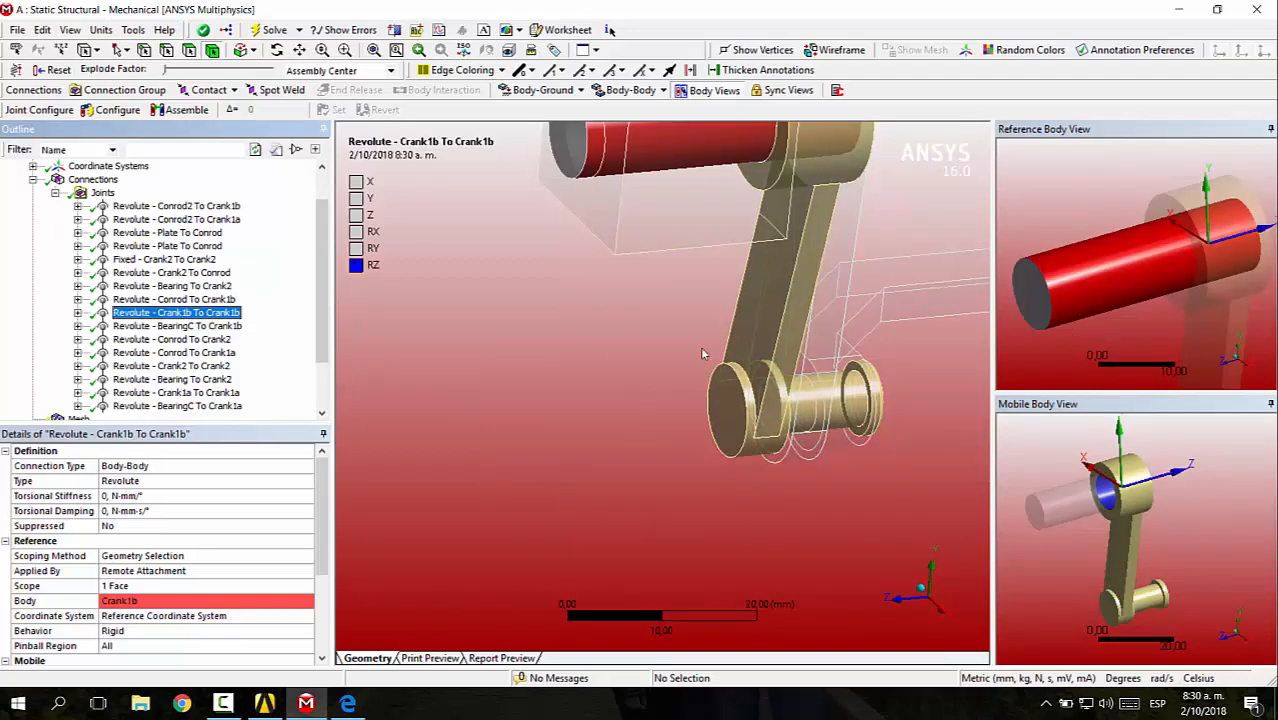
{"action": "scroll", "coordinate": [710, 352], "scroll_direction": "down", "scroll_amount": 3}
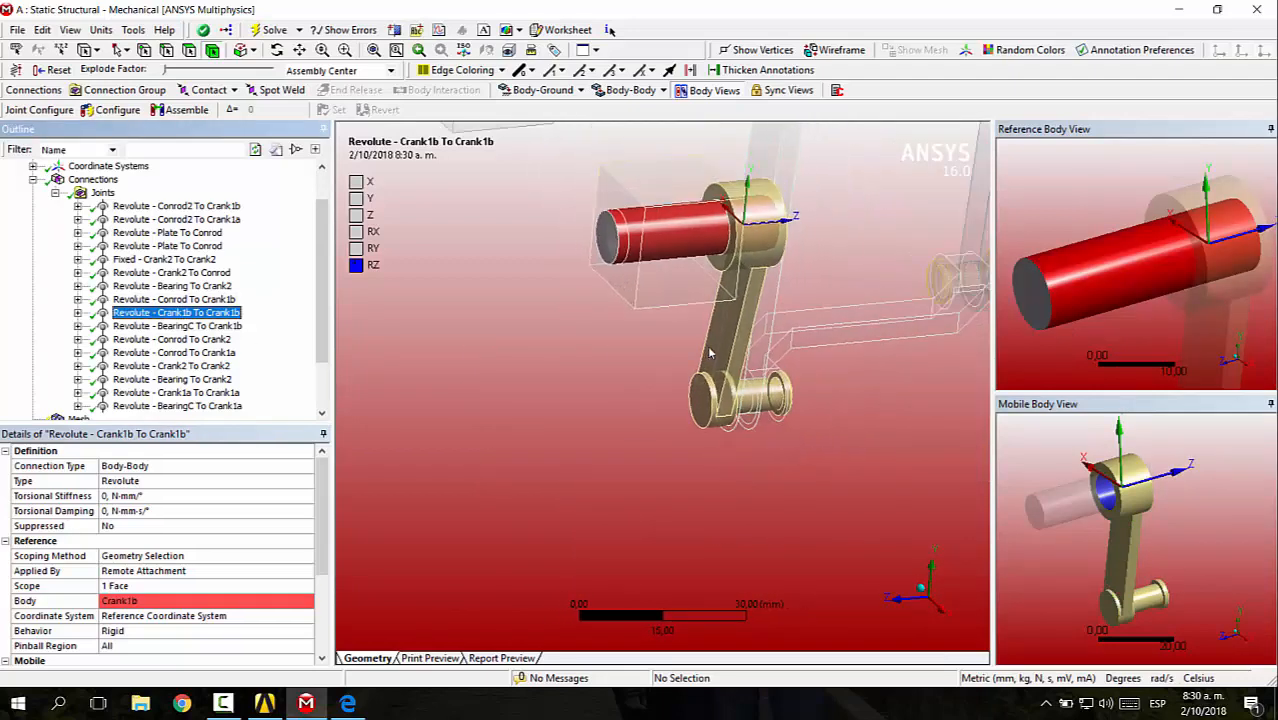
{"action": "right_click", "coordinate": [162, 316]}
{"action": "left_click", "coordinate": [230, 422]}
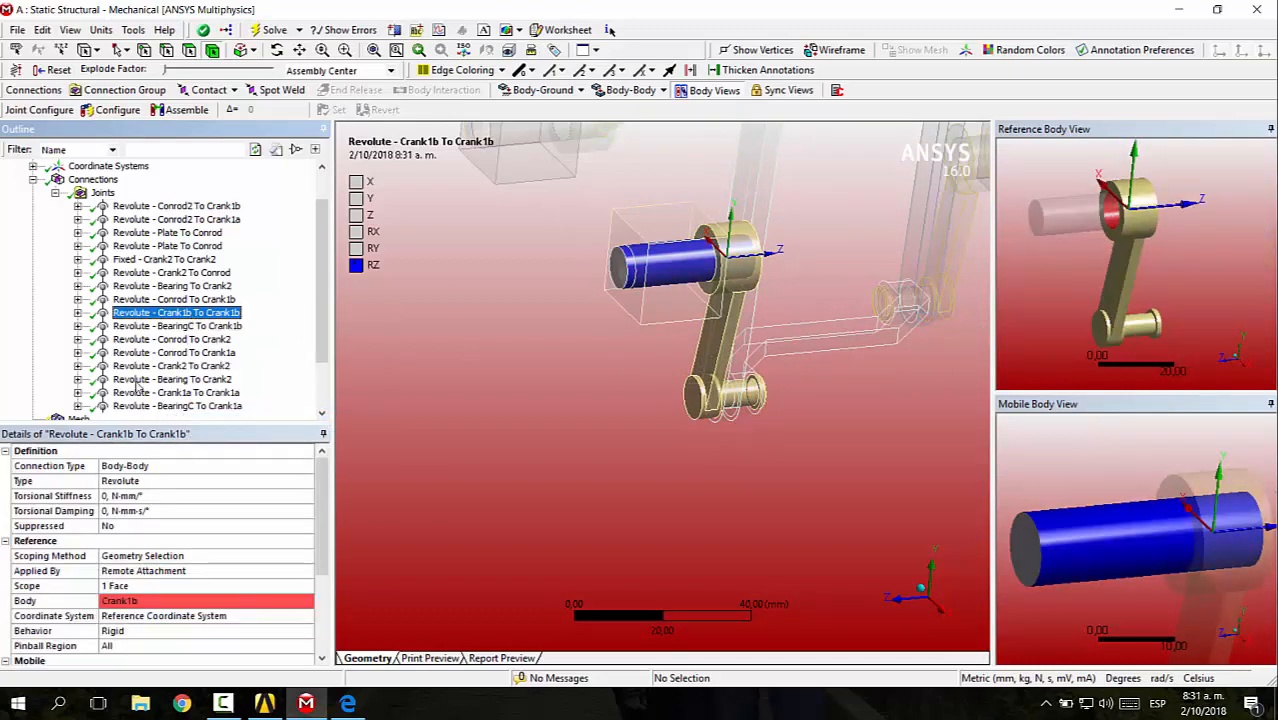
{"action": "left_click", "coordinate": [291, 481]}
{"action": "left_click", "coordinate": [300, 483]}
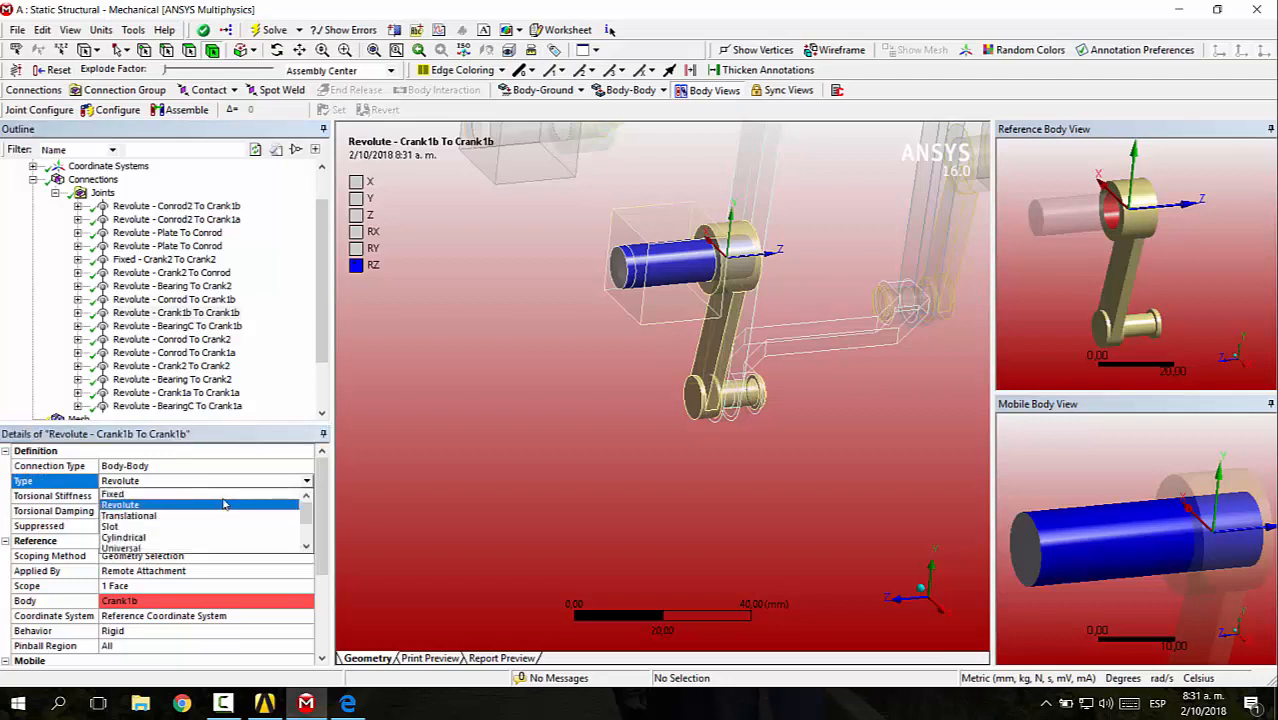
{"action": "left_click", "coordinate": [222, 494]}
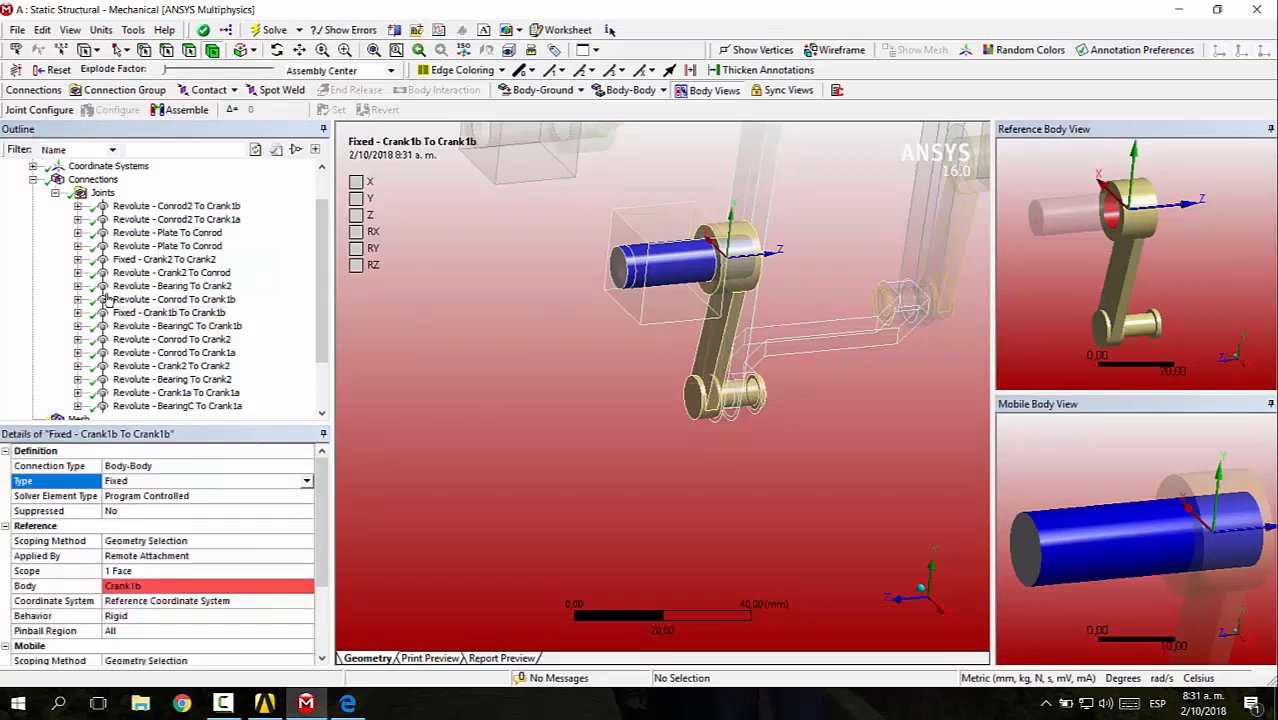
- Examine the BearingC To Crank1b, Conrod To Crank2, Conrod To Crank1a and Conrod To Crank1b joints for the motion they need
{"action": "left_click", "coordinate": [147, 326]}
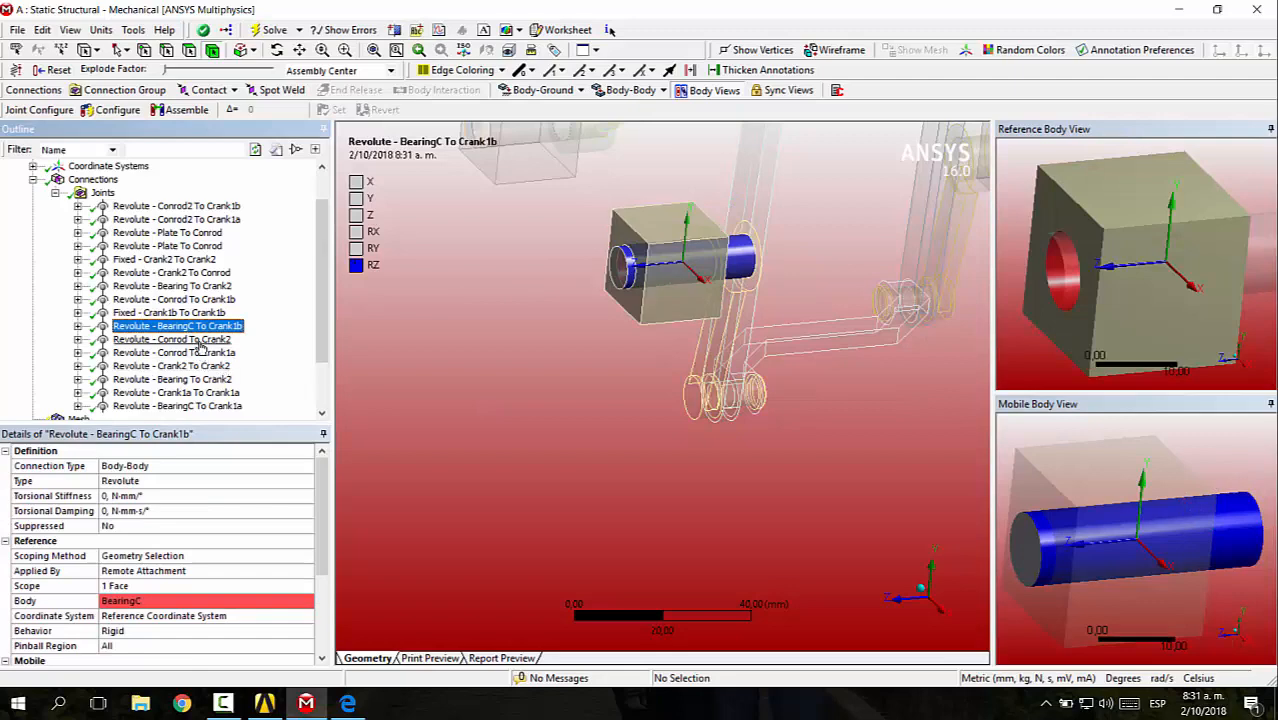
{"action": "left_click", "coordinate": [190, 340]}
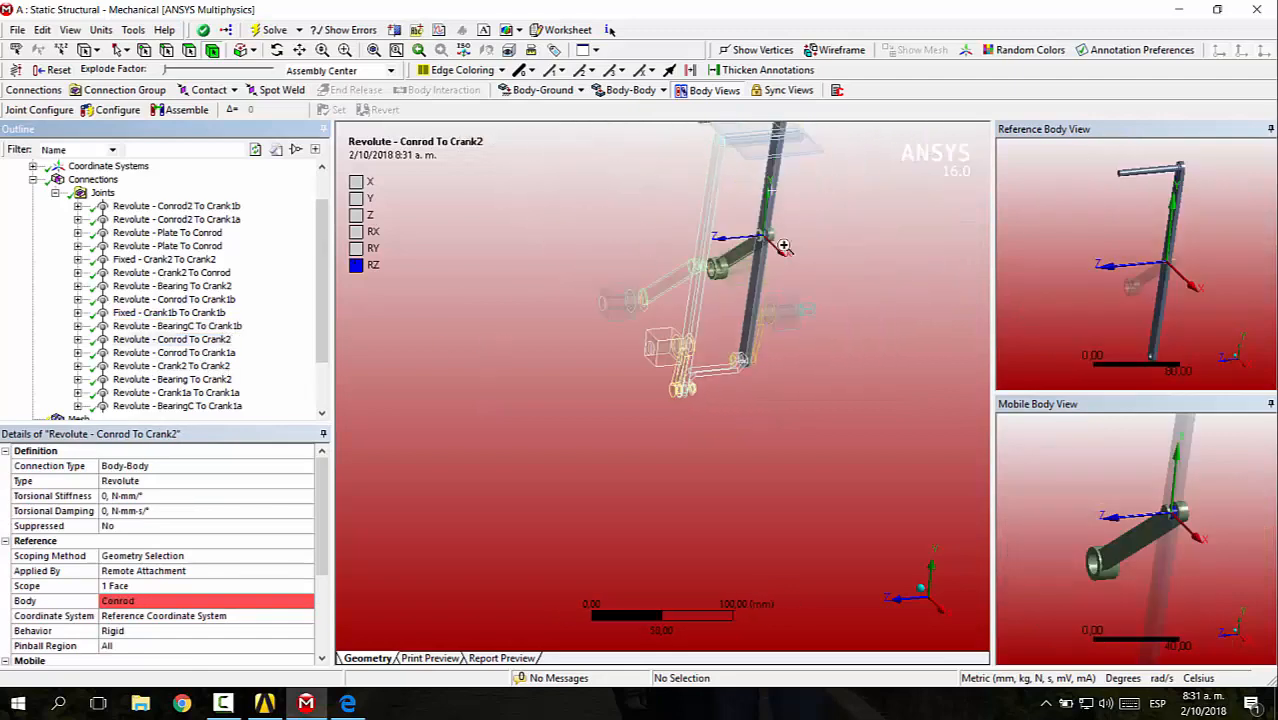
{"action": "scroll", "coordinate": [784, 246], "scroll_direction": "up", "scroll_amount": 5}
{"action": "middle_click_drag", "start_coordinate": [896, 381], "coordinate": [872, 396]}
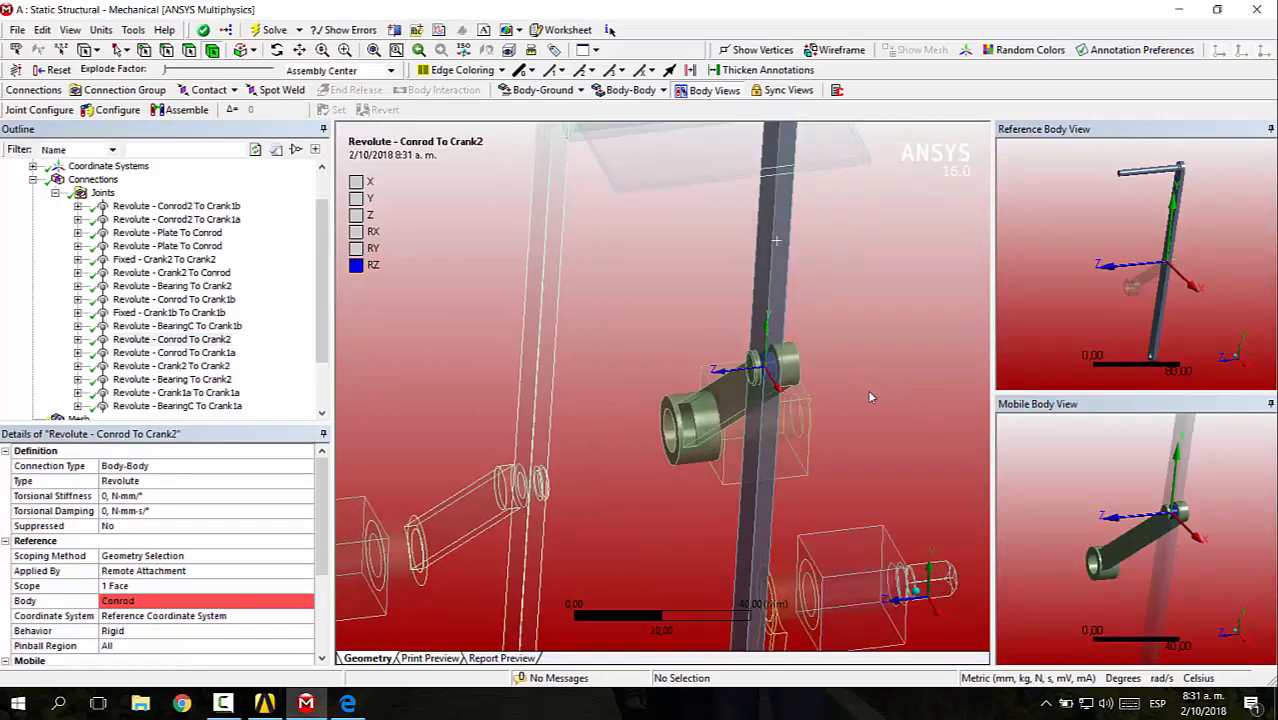
{"action": "left_click", "coordinate": [202, 353]}
{"action": "left_click", "coordinate": [175, 340]}
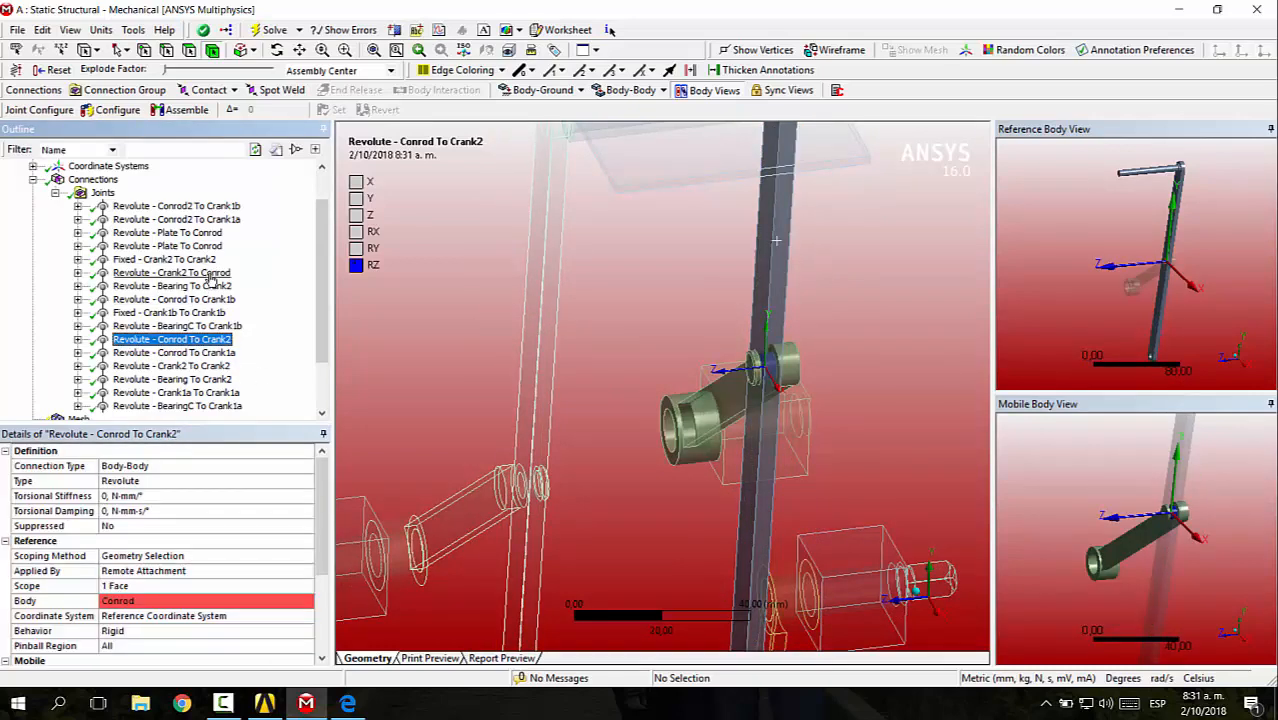
{"action": "left_click", "coordinate": [203, 301]}
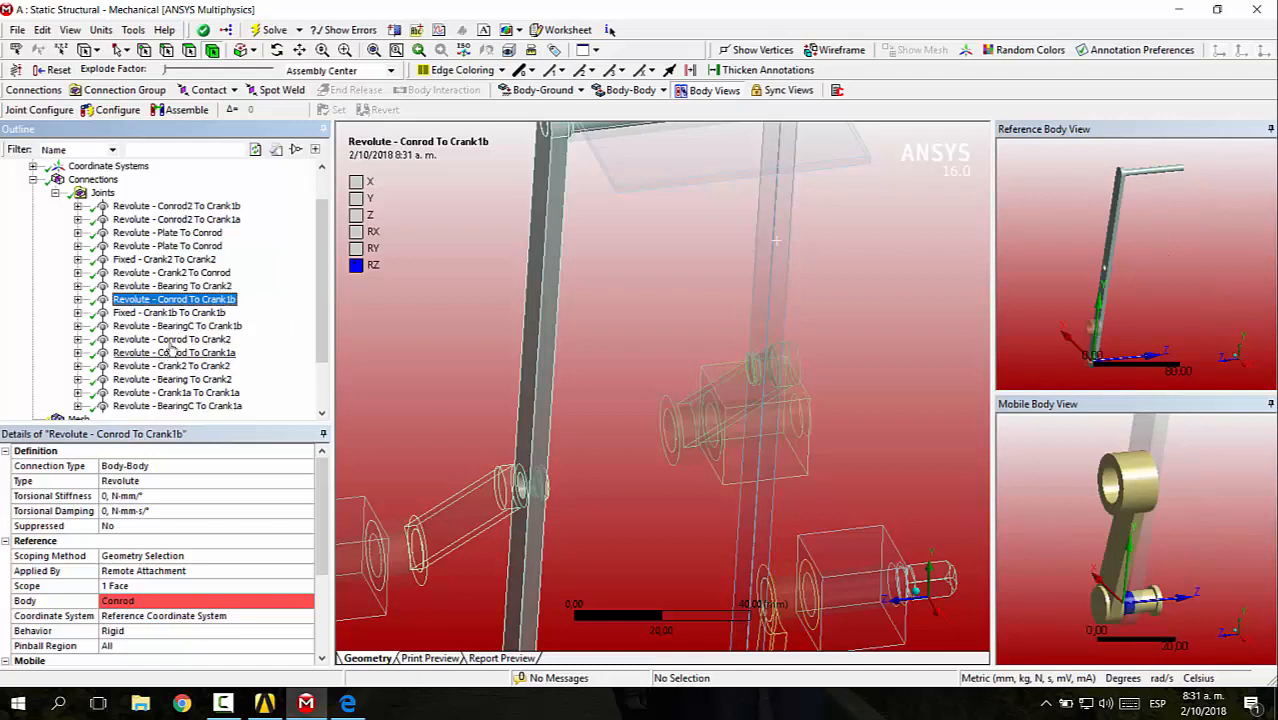
- Inspect the Conrod To Crank2 and Conrod To Crank1a joints in the model, looking closely at the Crank1a pin
{"action": "left_click", "coordinate": [178, 341]}
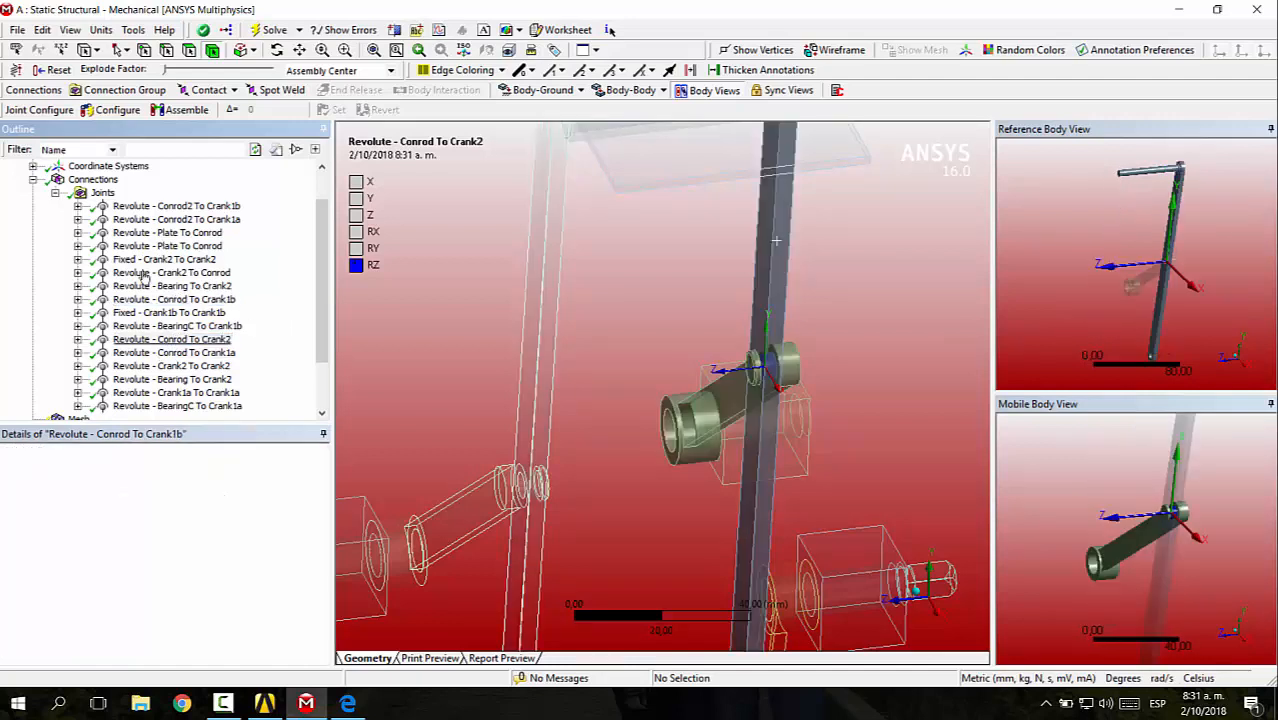
{"action": "left_click", "coordinate": [200, 353]}
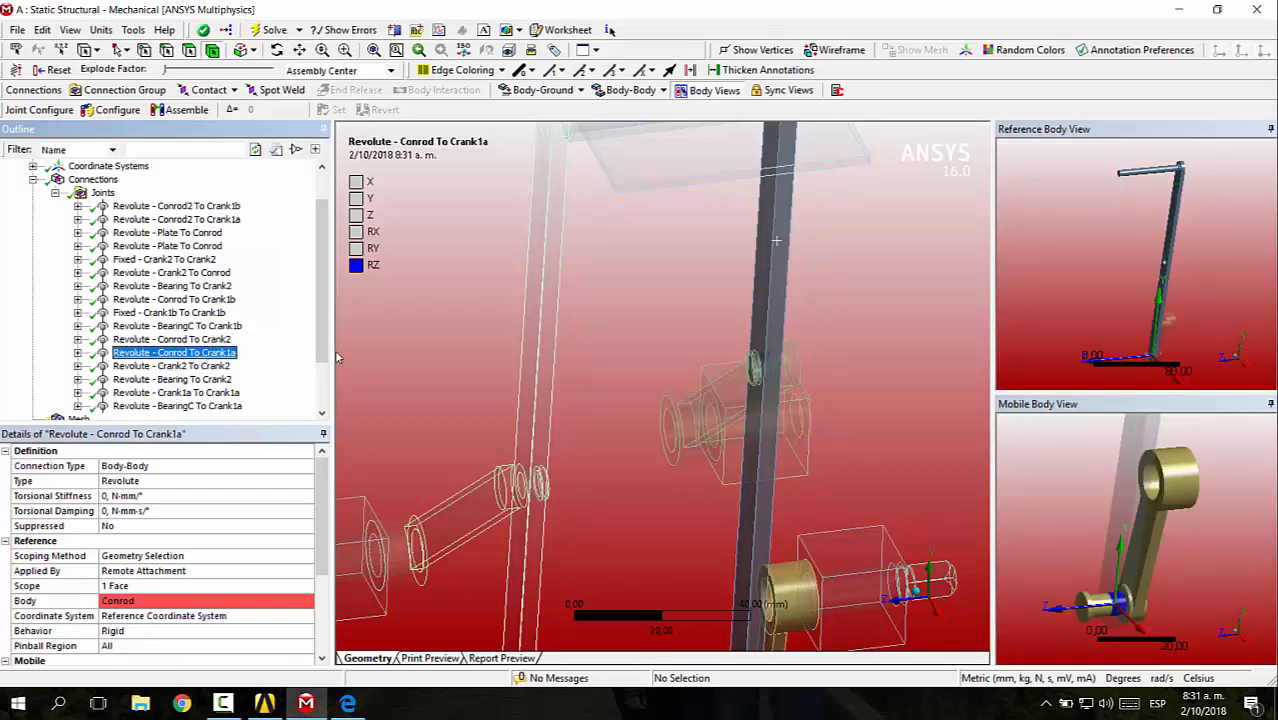
{"action": "right_click_drag", "start_coordinate": [668, 511], "coordinate": [738, 574]}
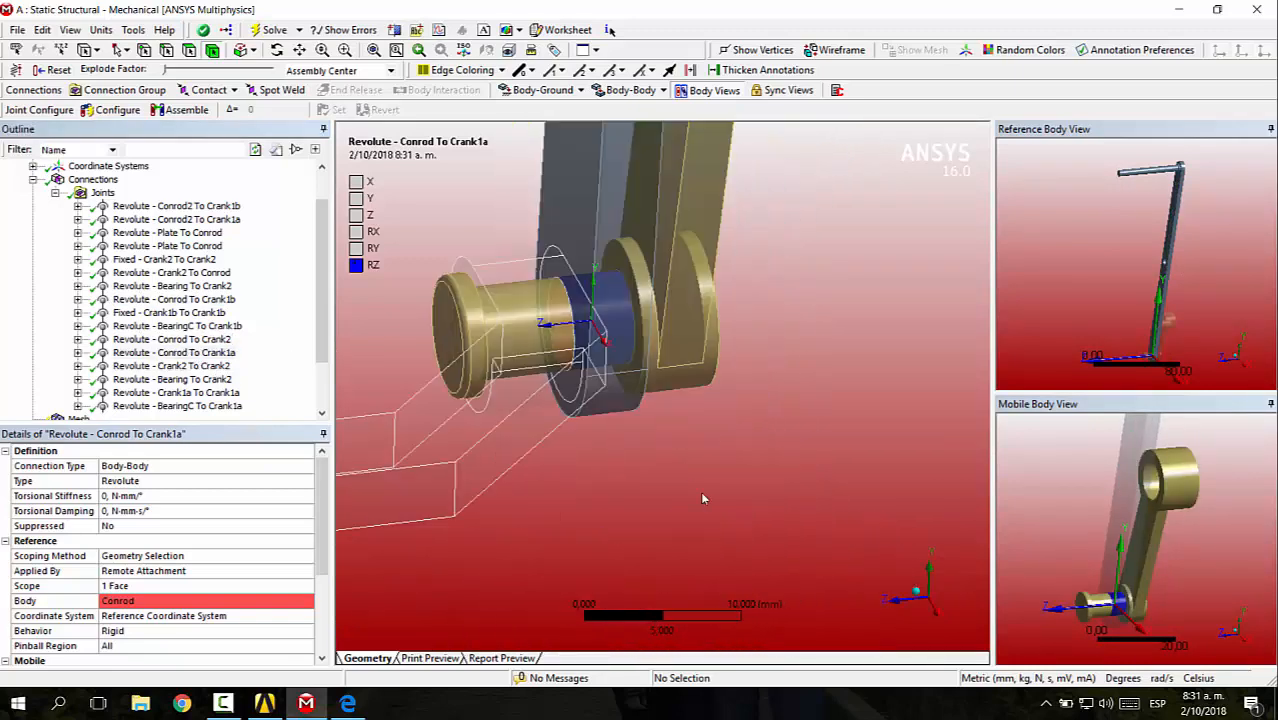
- Flip the remaining revolute Crank2 To Crank2 joint so that the crank is the reference body, and change its type to Fixed
{"action": "left_click", "coordinate": [190, 366]}
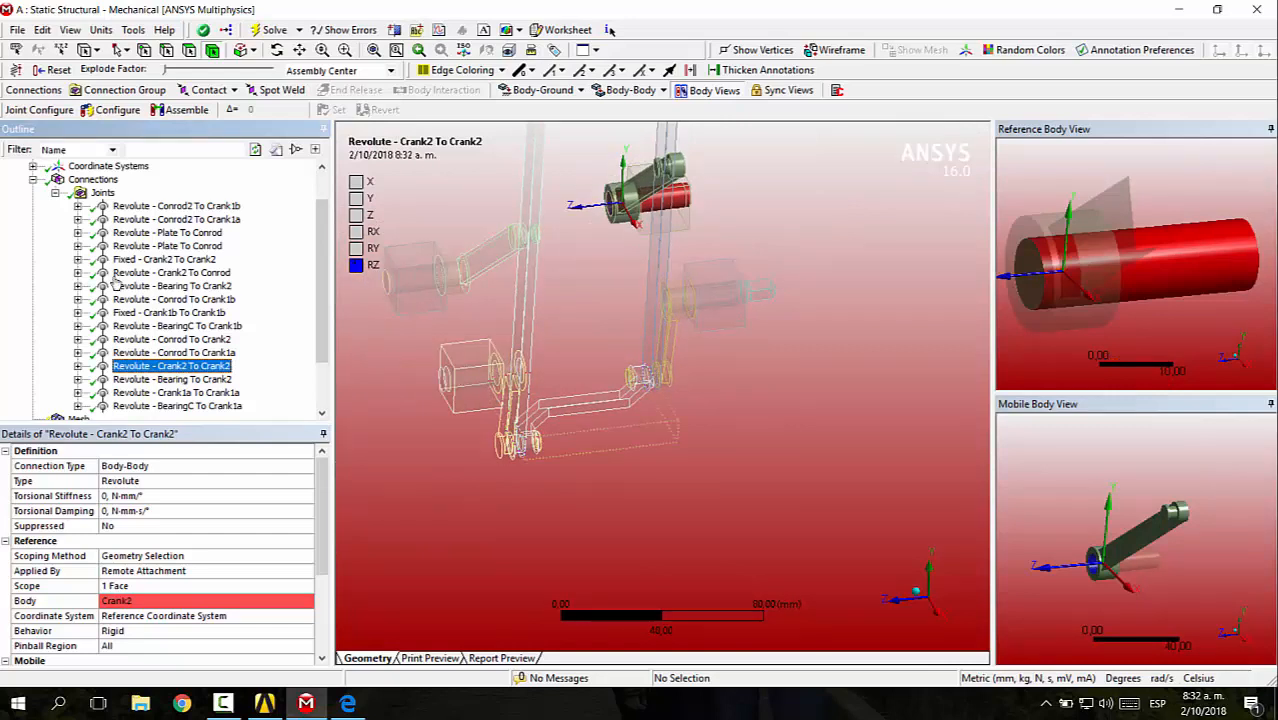
{"action": "right_click", "coordinate": [187, 367]}
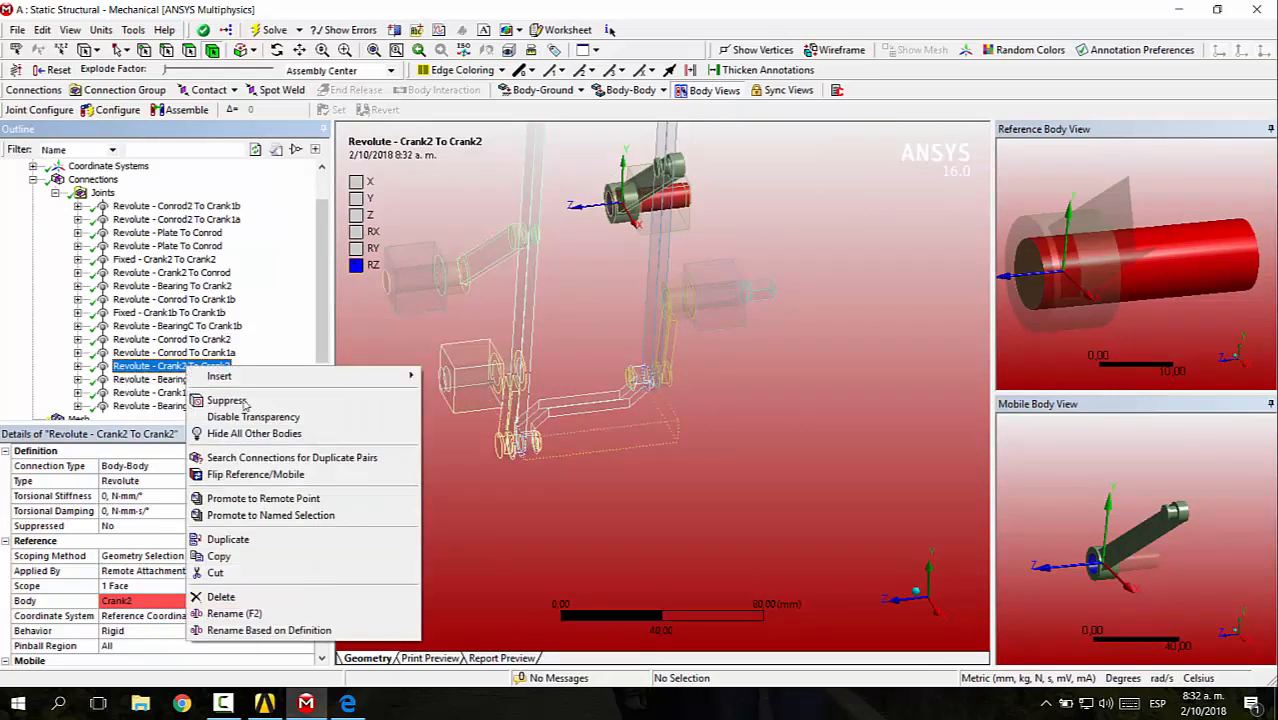
{"action": "left_click", "coordinate": [255, 474]}
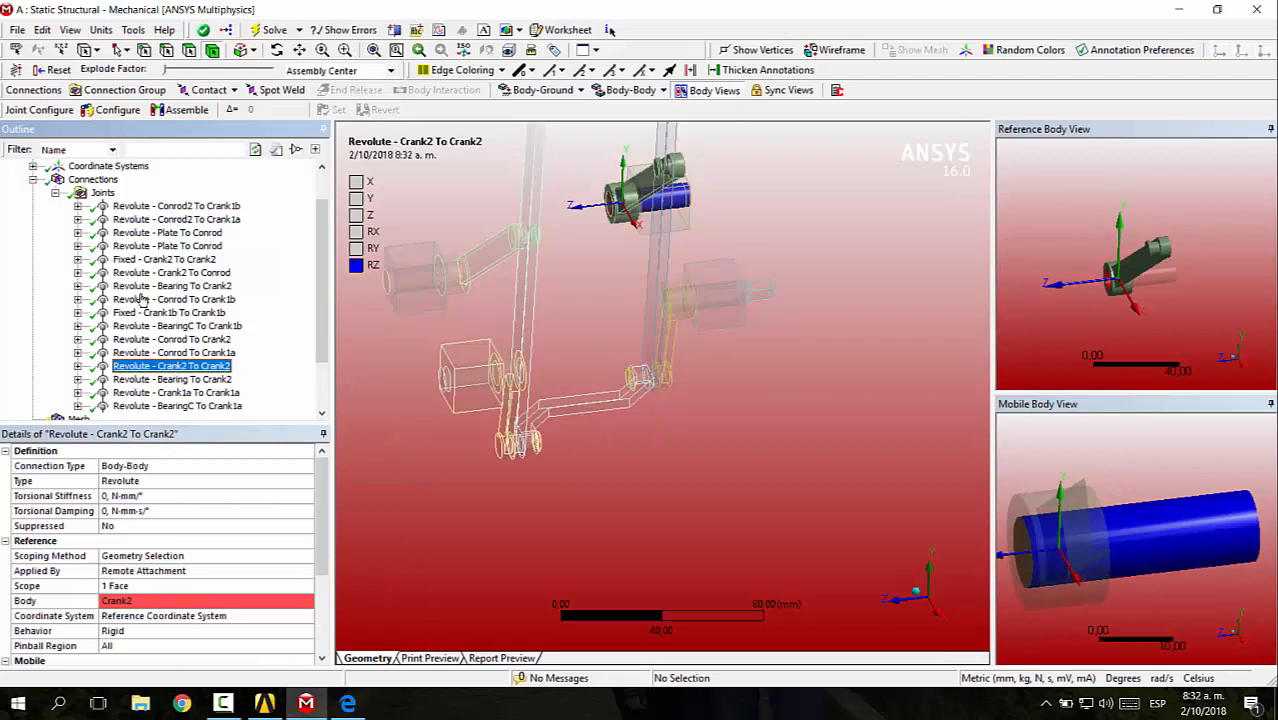
{"action": "right_click", "coordinate": [180, 367]}
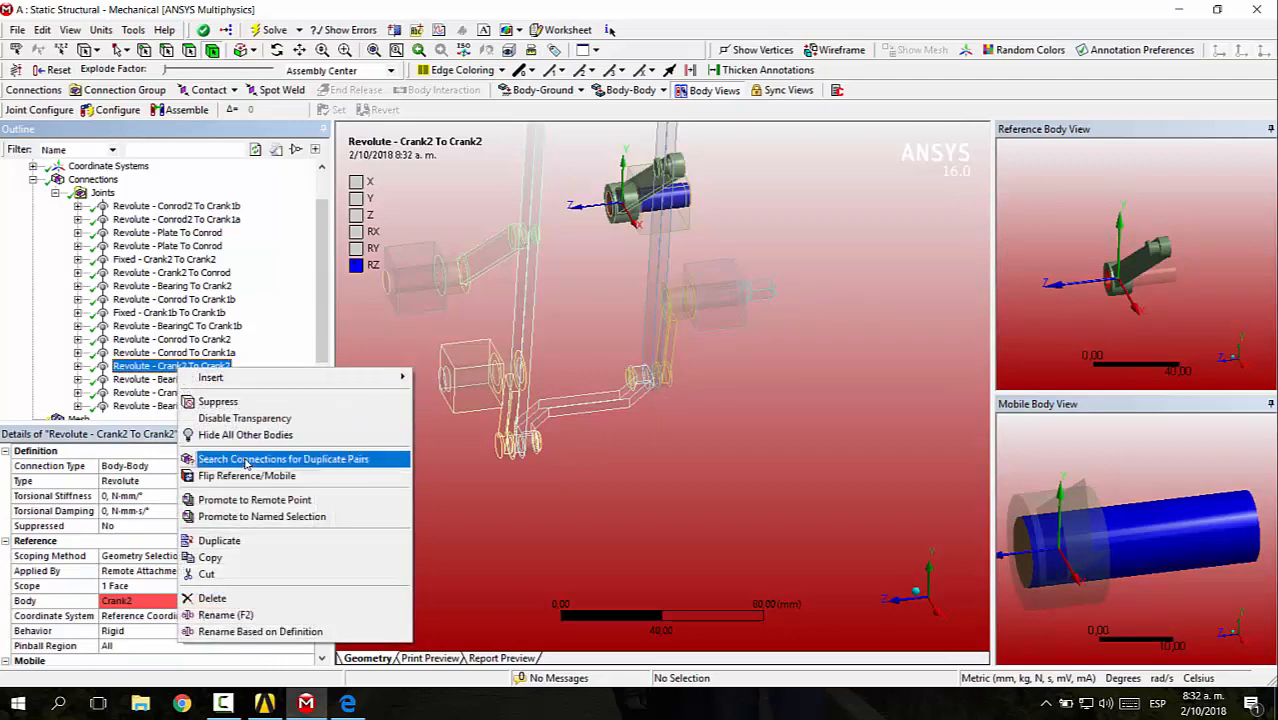
{"action": "left_click", "coordinate": [158, 482]}
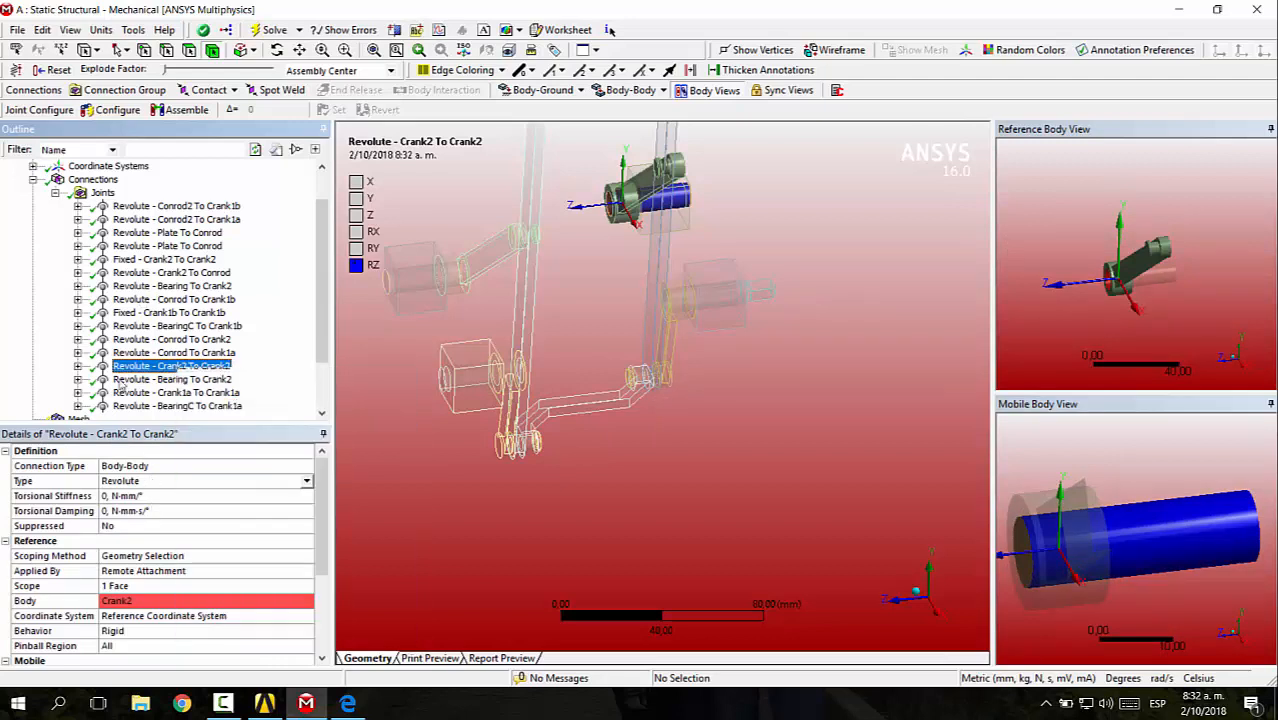
{"action": "left_click", "coordinate": [306, 481]}
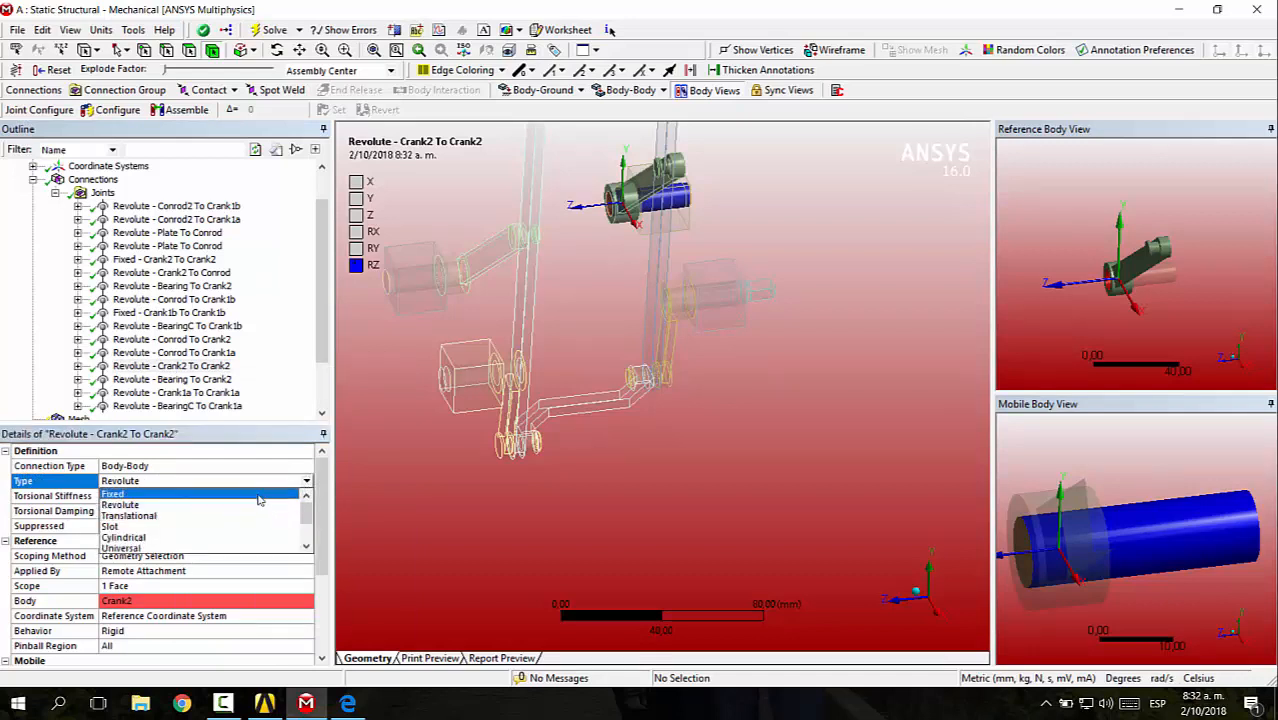
{"action": "left_click", "coordinate": [260, 492]}
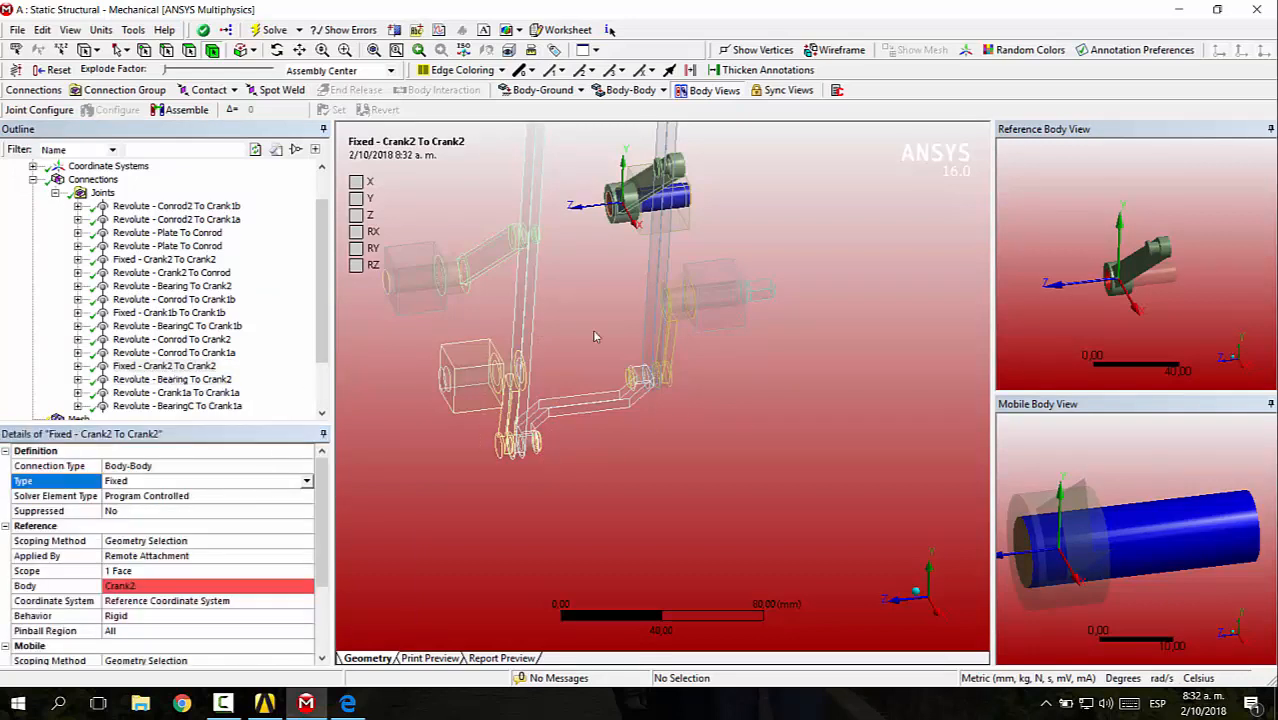
- Check the second Bearing To Crank2 joint, and change the type of the Crank1a To Crank1a joint to Fixed
{"action": "left_click", "coordinate": [170, 379]}
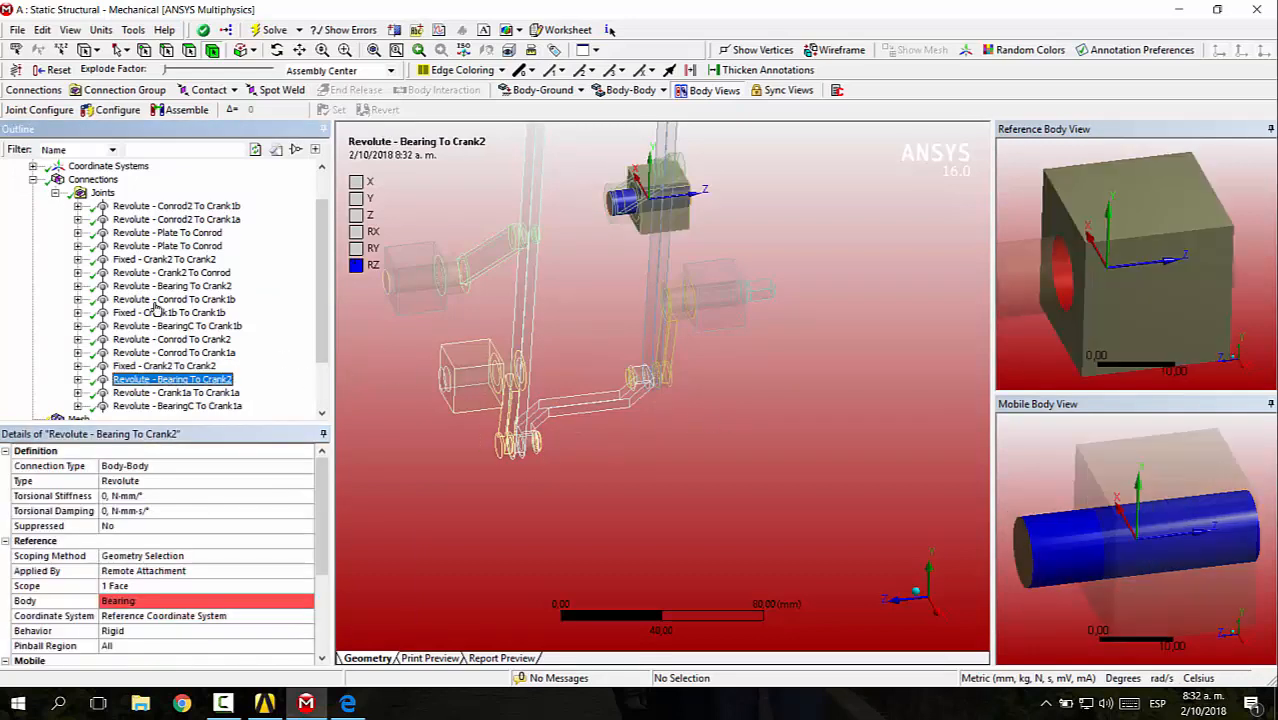
{"action": "left_click", "coordinate": [176, 393]}
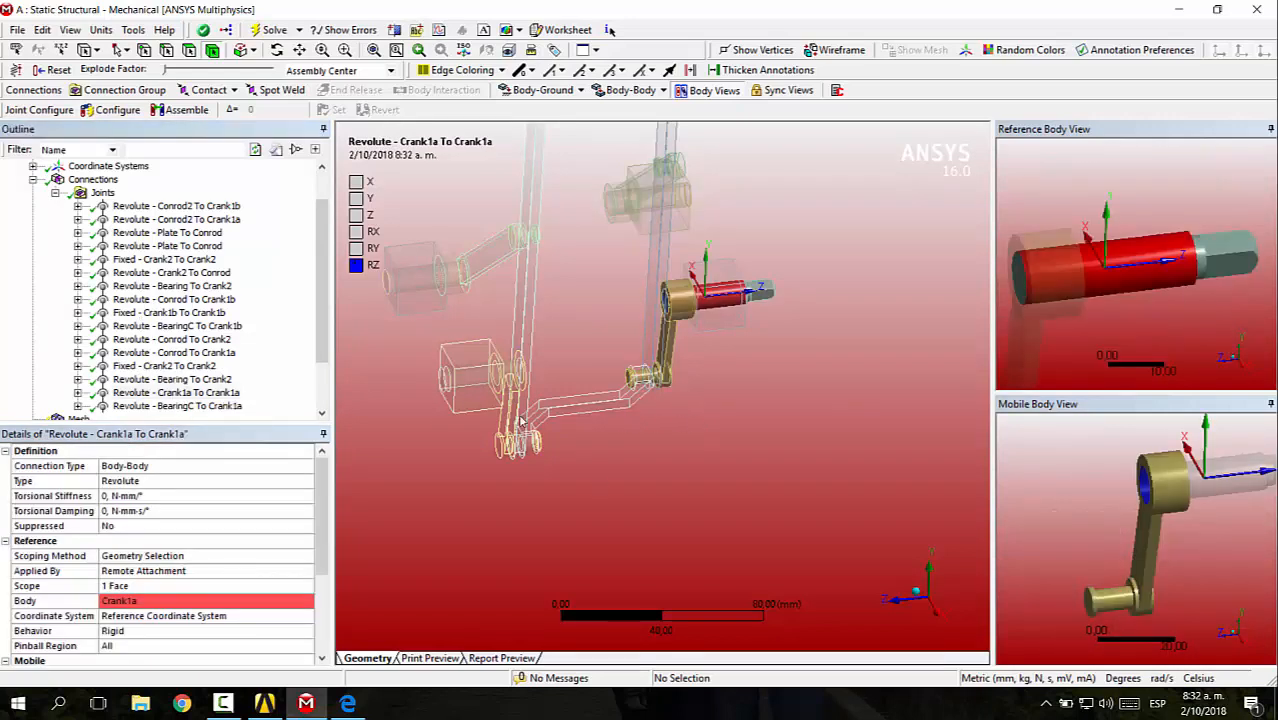
{"action": "left_click", "coordinate": [170, 379]}
{"action": "left_click", "coordinate": [172, 393]}
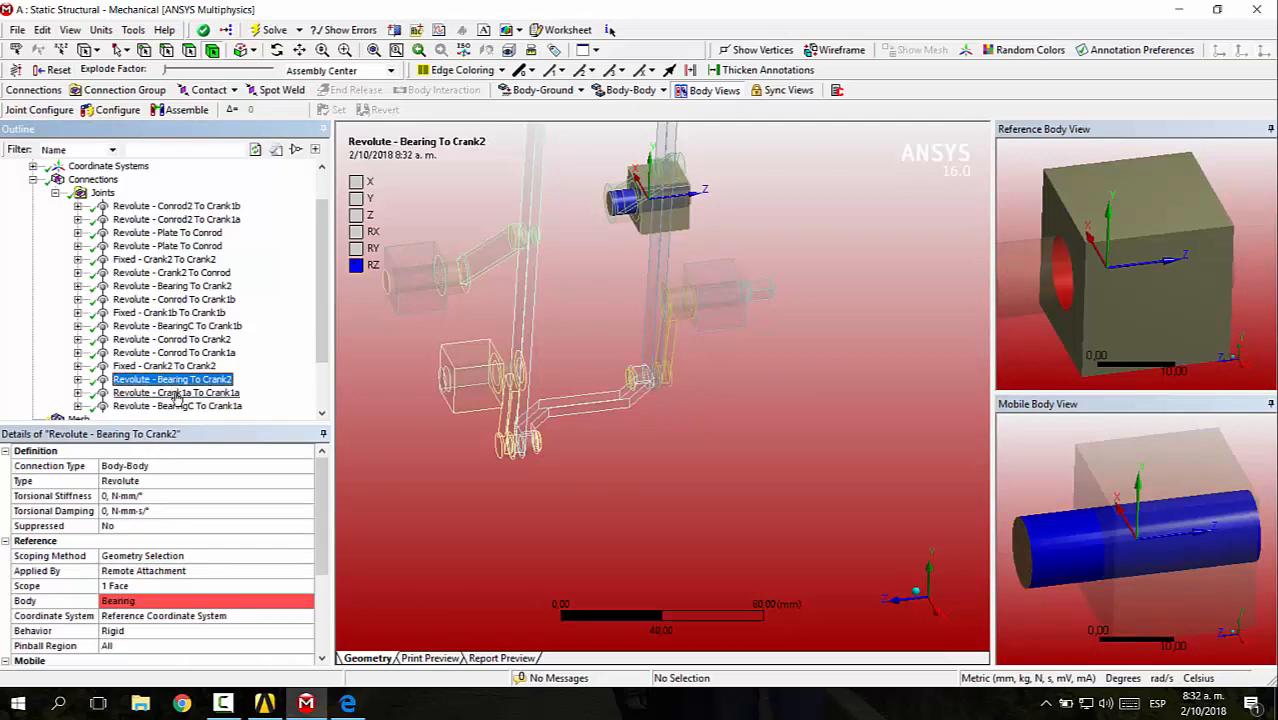
{"action": "left_click", "coordinate": [140, 481]}
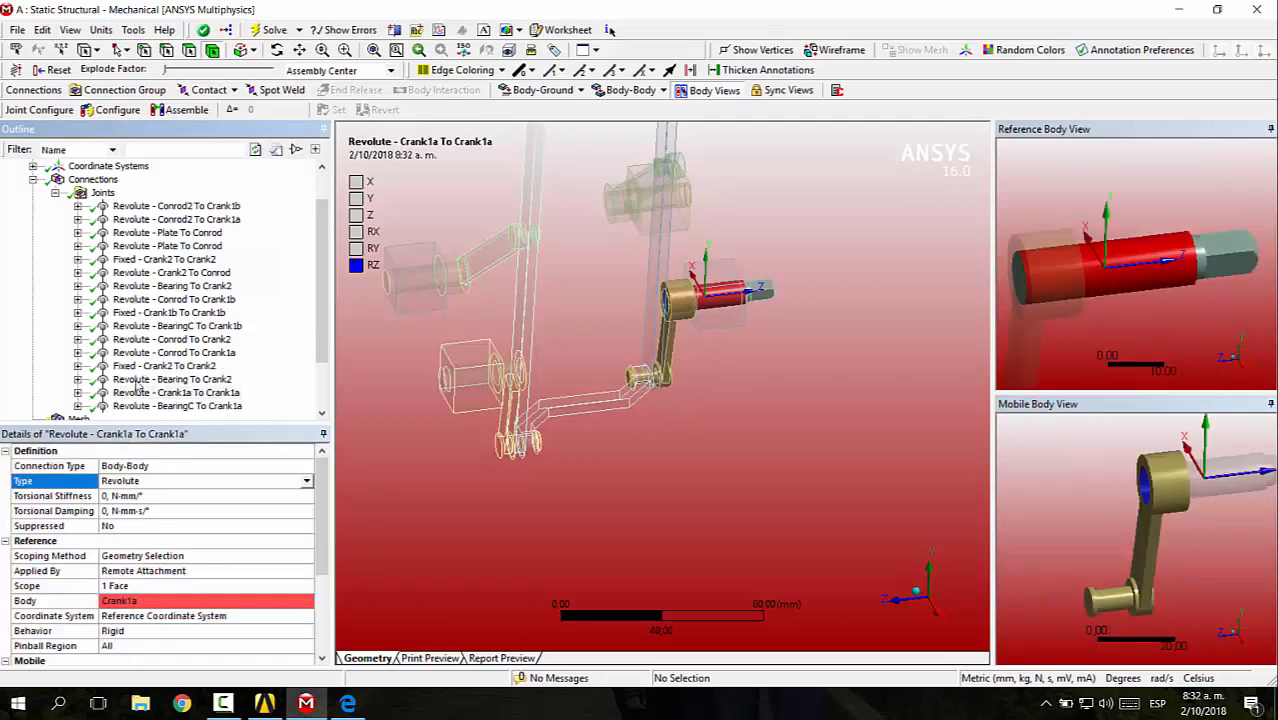
{"action": "left_click", "coordinate": [307, 482]}
{"action": "left_click", "coordinate": [115, 494]}
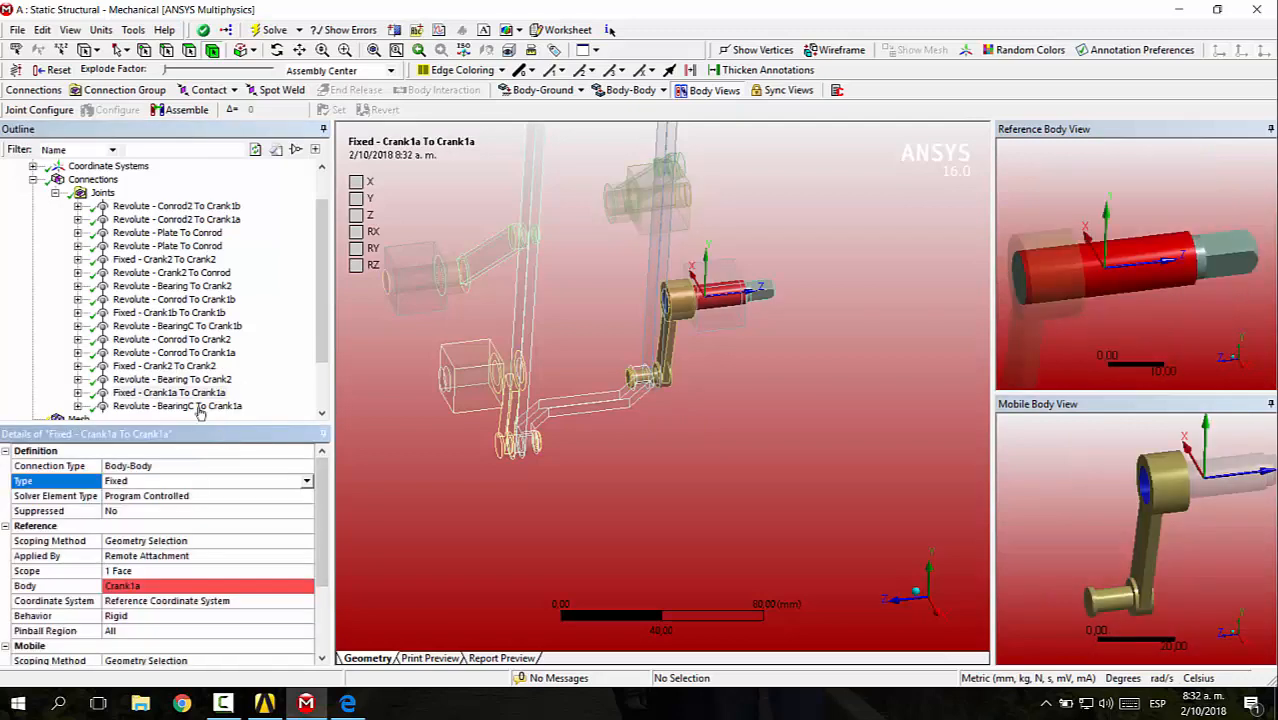
- Review the last joints in the list, down to BearingC To Crank1a, for their type and bodies
{"action": "left_click", "coordinate": [185, 379]}
{"action": "left_click", "coordinate": [199, 393]}
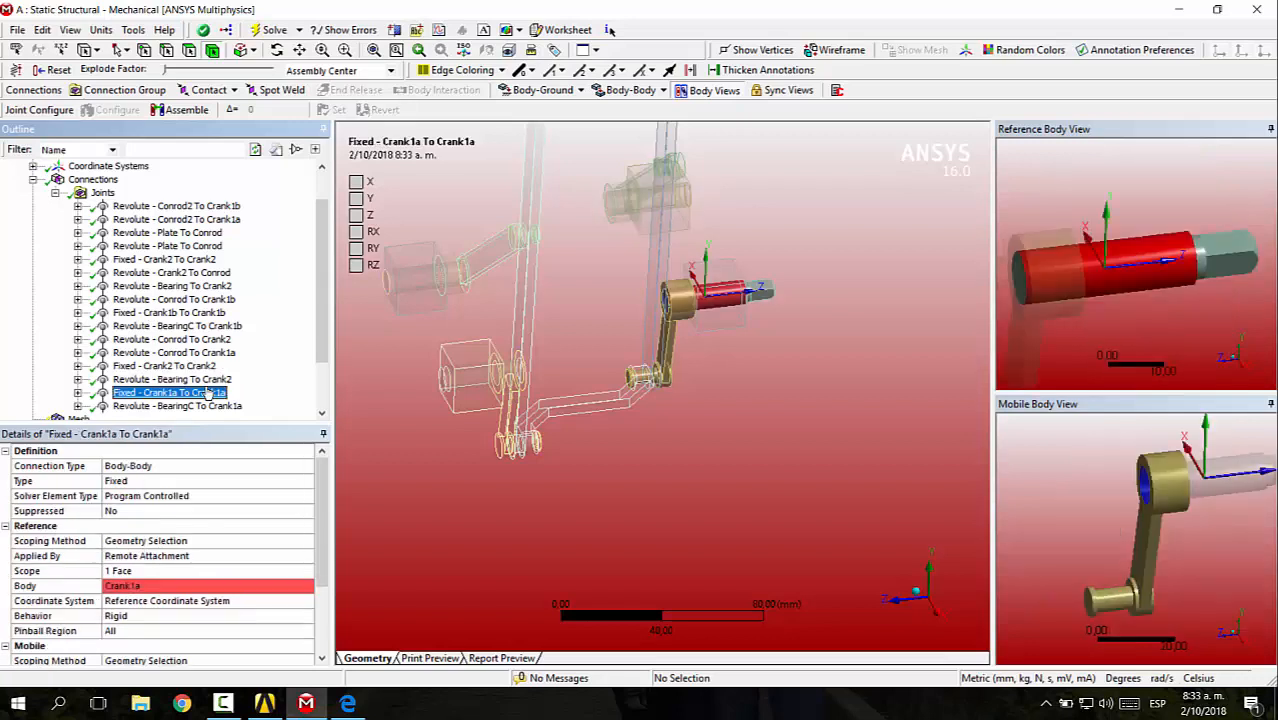
{"action": "key", "text": "Down"}
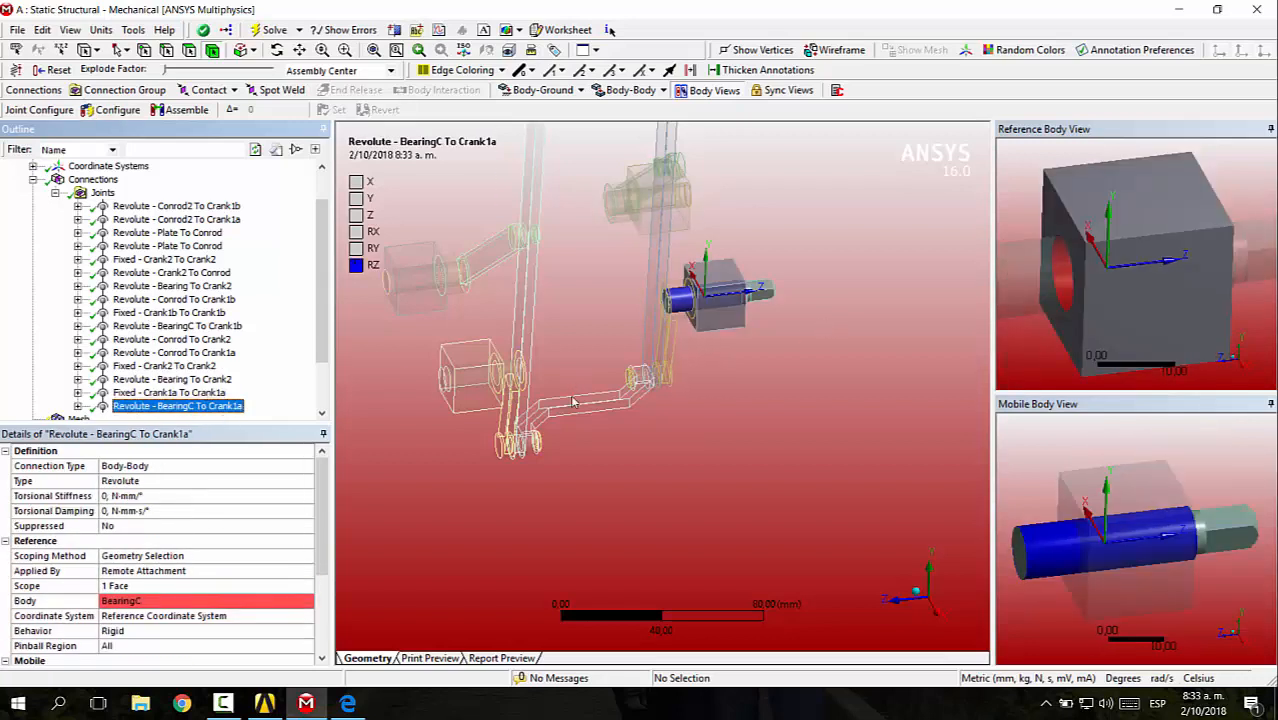
{"action": "left_click", "coordinate": [647, 493]}
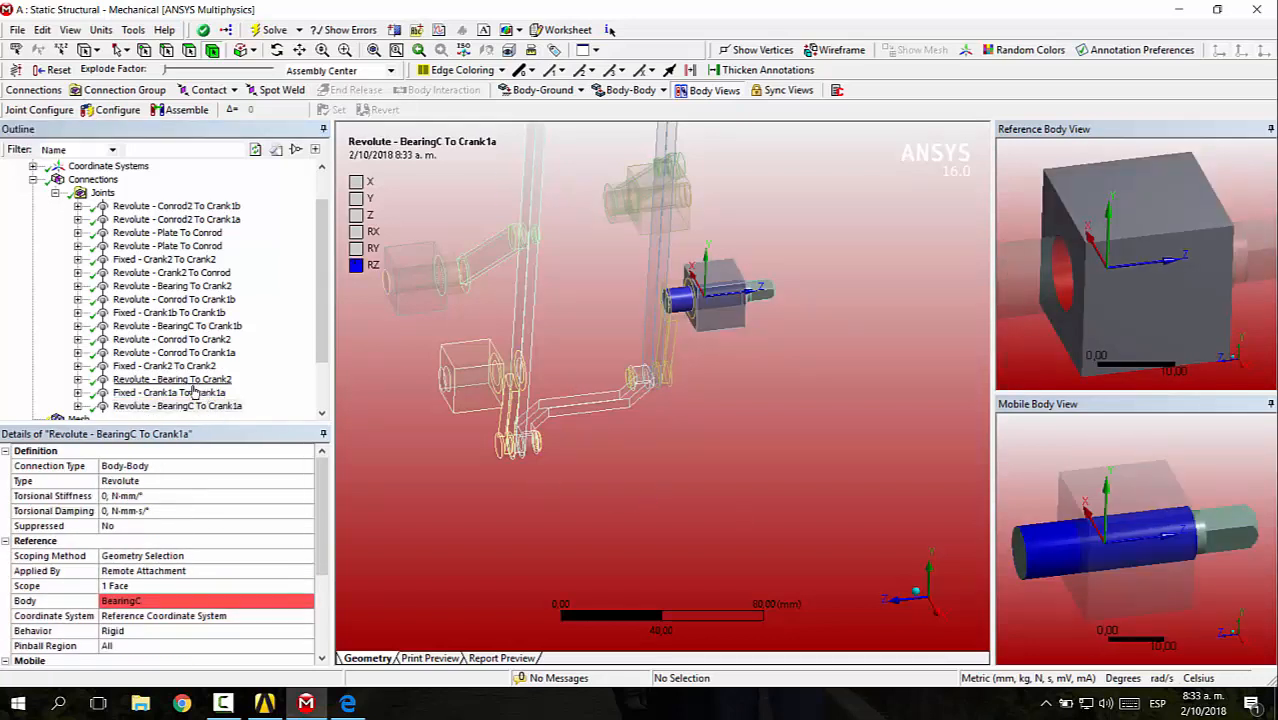
- Add a Fixed body-ground joint scoped to the bottom face of the Crank2 bearing block on the Crank1a side
{"action": "left_click", "coordinate": [102, 193]}
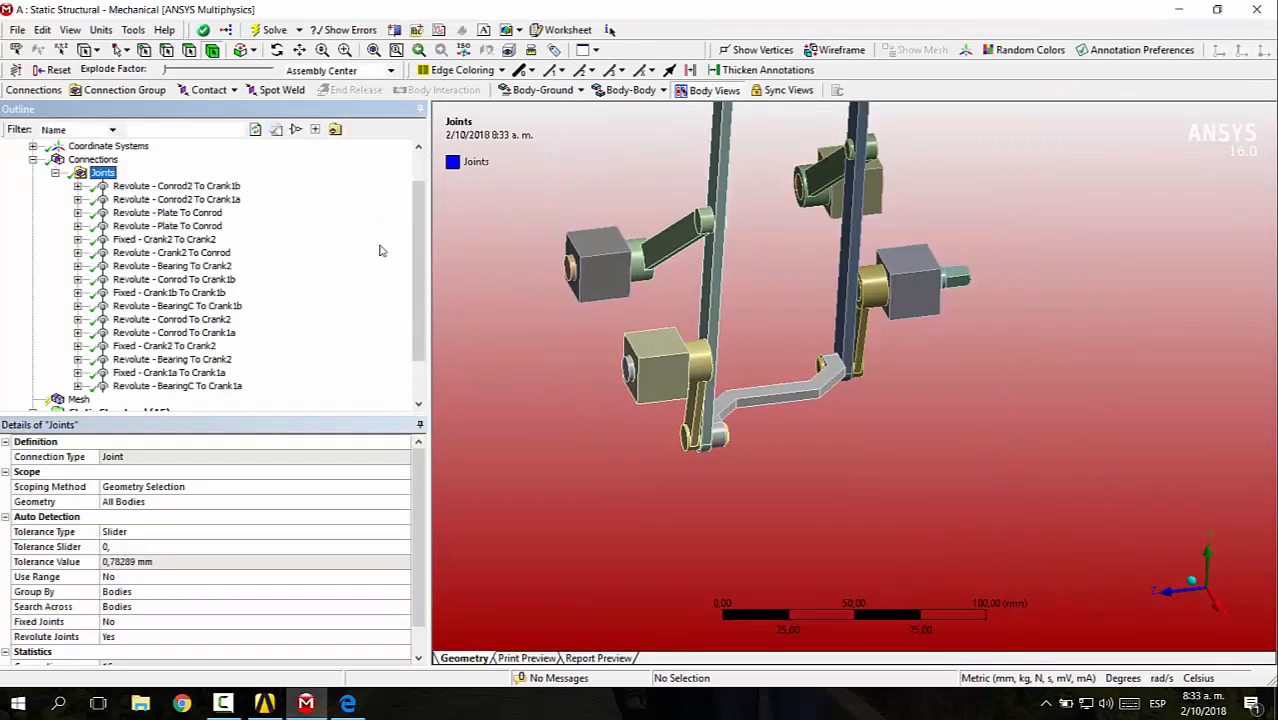
{"action": "left_click", "coordinate": [548, 90]}
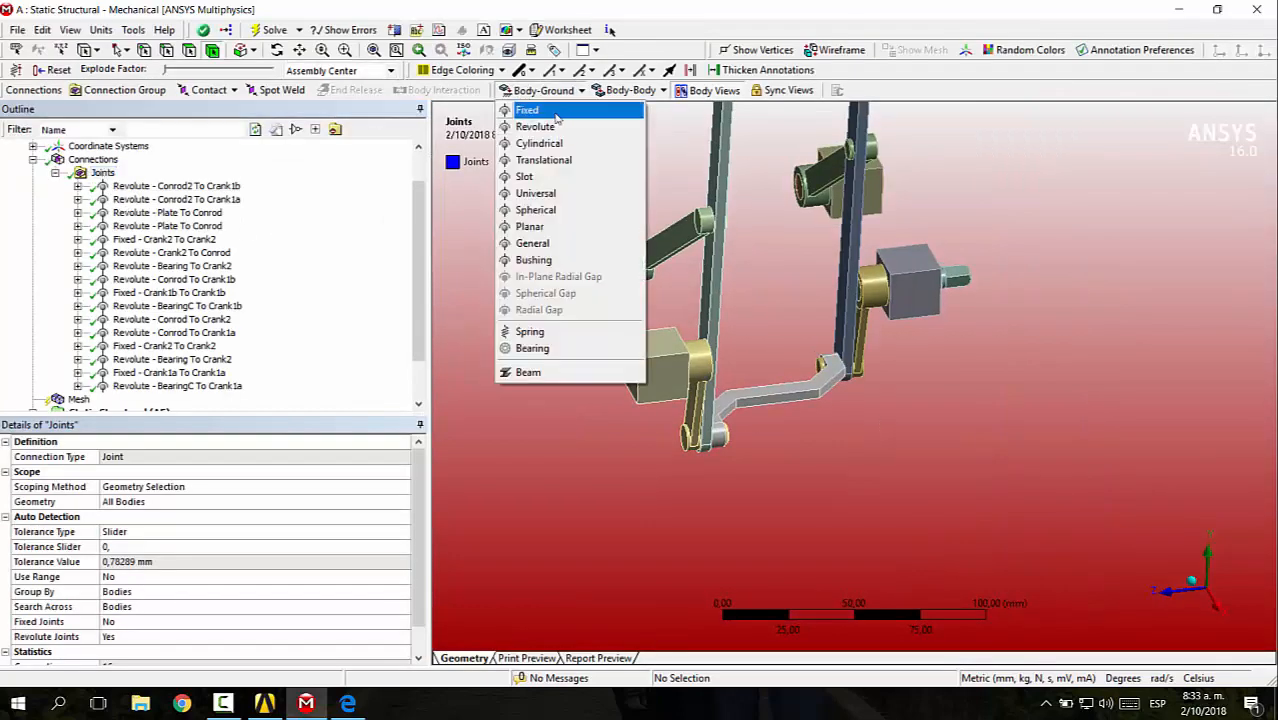
{"action": "left_click", "coordinate": [542, 109]}
{"action": "middle_click_drag", "start_coordinate": [923, 442], "coordinate": [512, 505]}
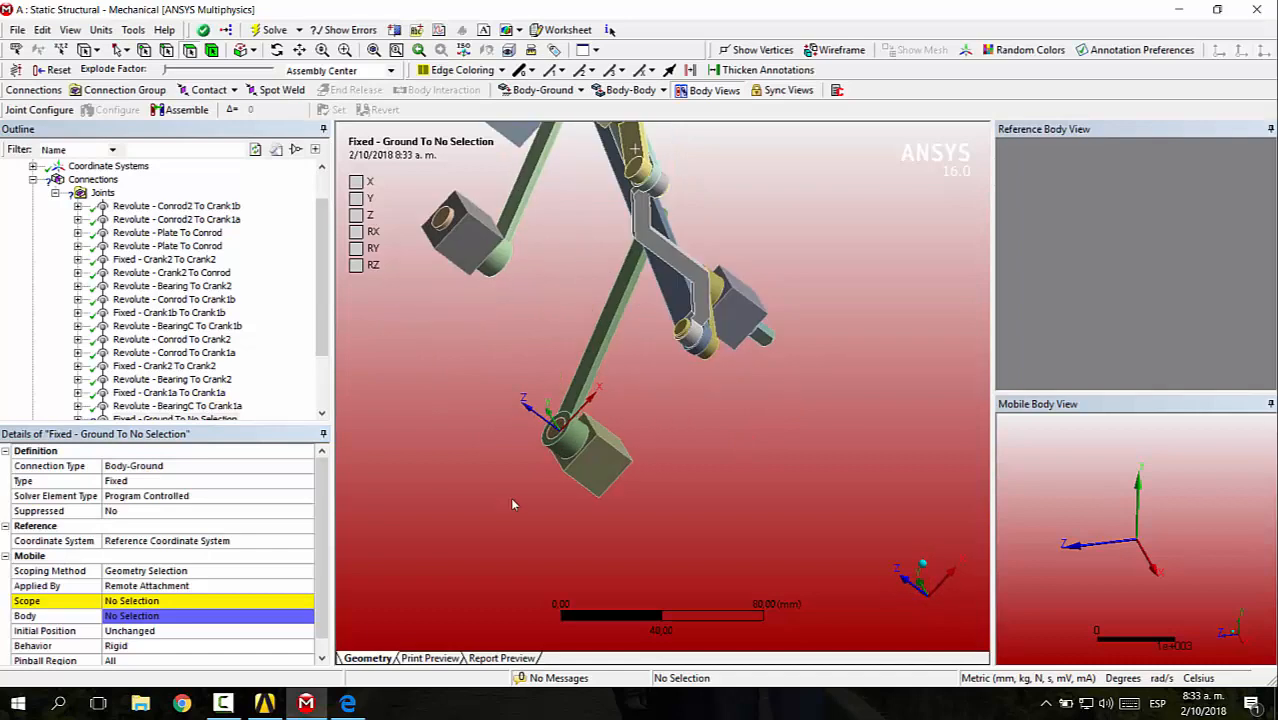
{"action": "left_click", "coordinate": [598, 485]}
{"action": "left_click", "coordinate": [195, 605]}
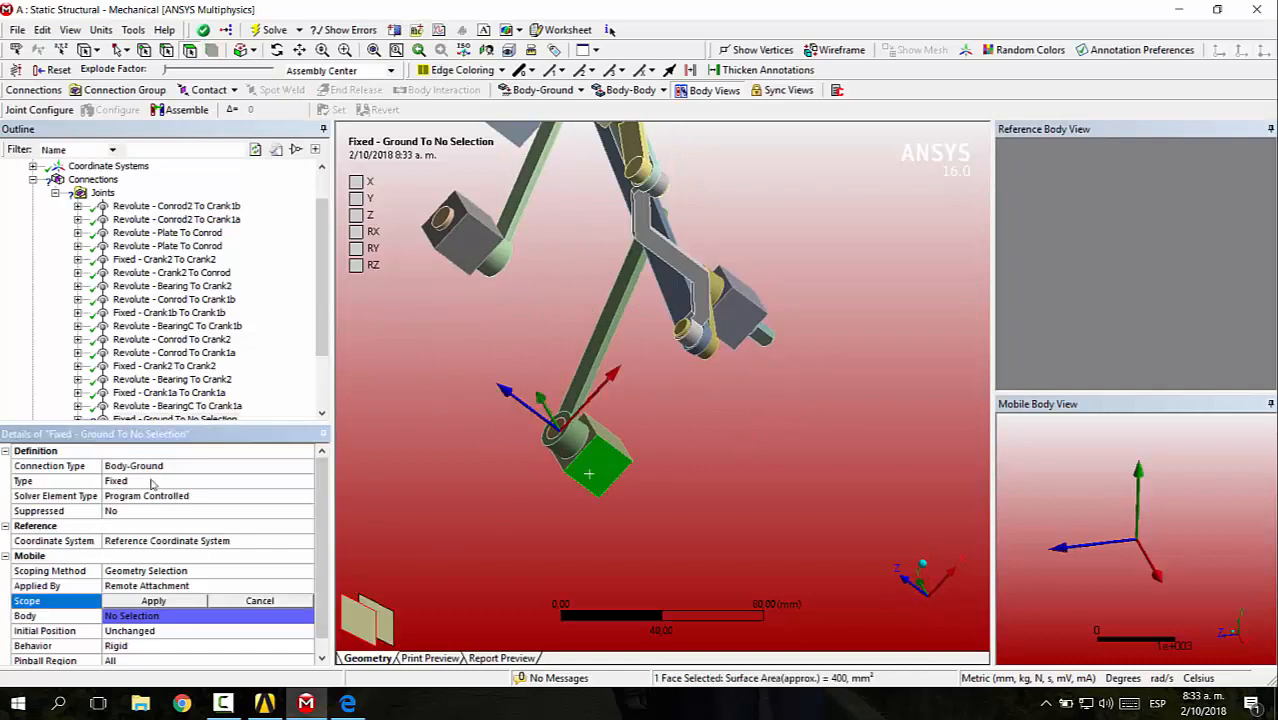
{"action": "left_click", "coordinate": [153, 601]}
- Add a Fixed body-ground joint scoped to the bottom face of the BearingC block that supports Crank1a
{"action": "middle_click_drag", "start_coordinate": [411, 537], "coordinate": [371, 220]}
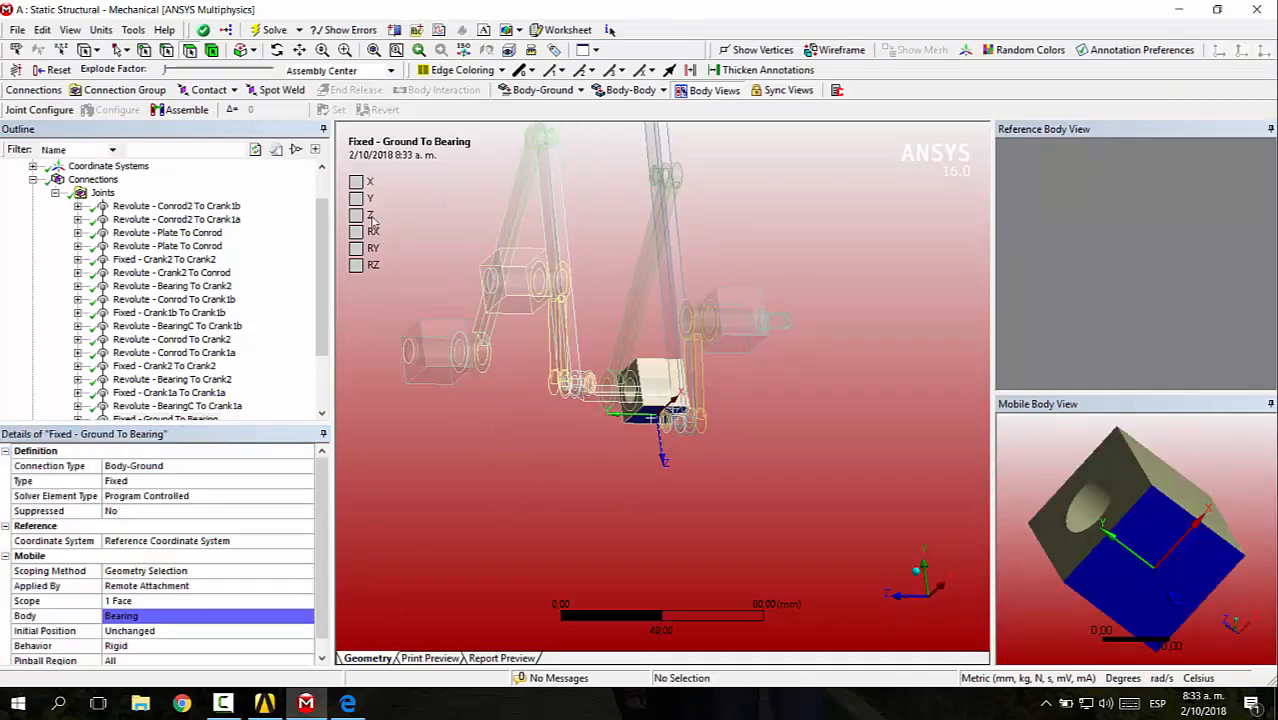
{"action": "left_click", "coordinate": [545, 90]}
{"action": "left_click", "coordinate": [522, 108]}
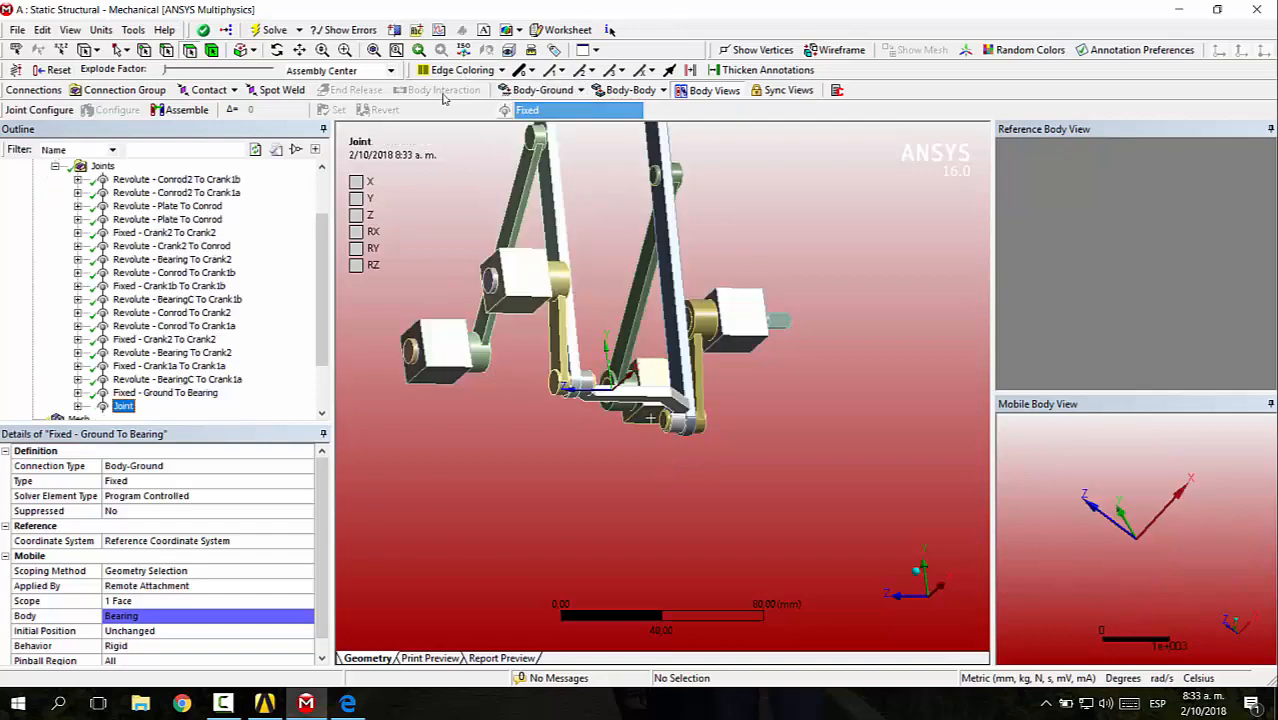
{"action": "left_click", "coordinate": [728, 356]}
{"action": "left_click", "coordinate": [155, 601]}
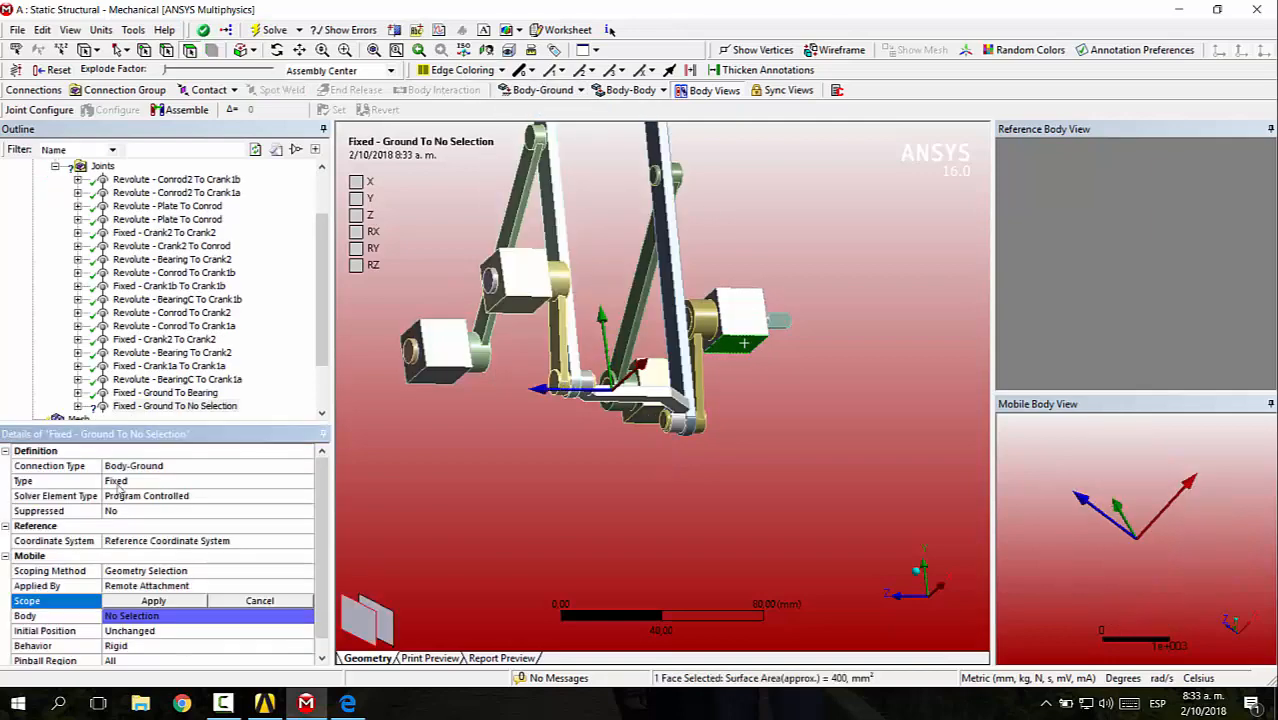
{"action": "left_click", "coordinate": [151, 601]}
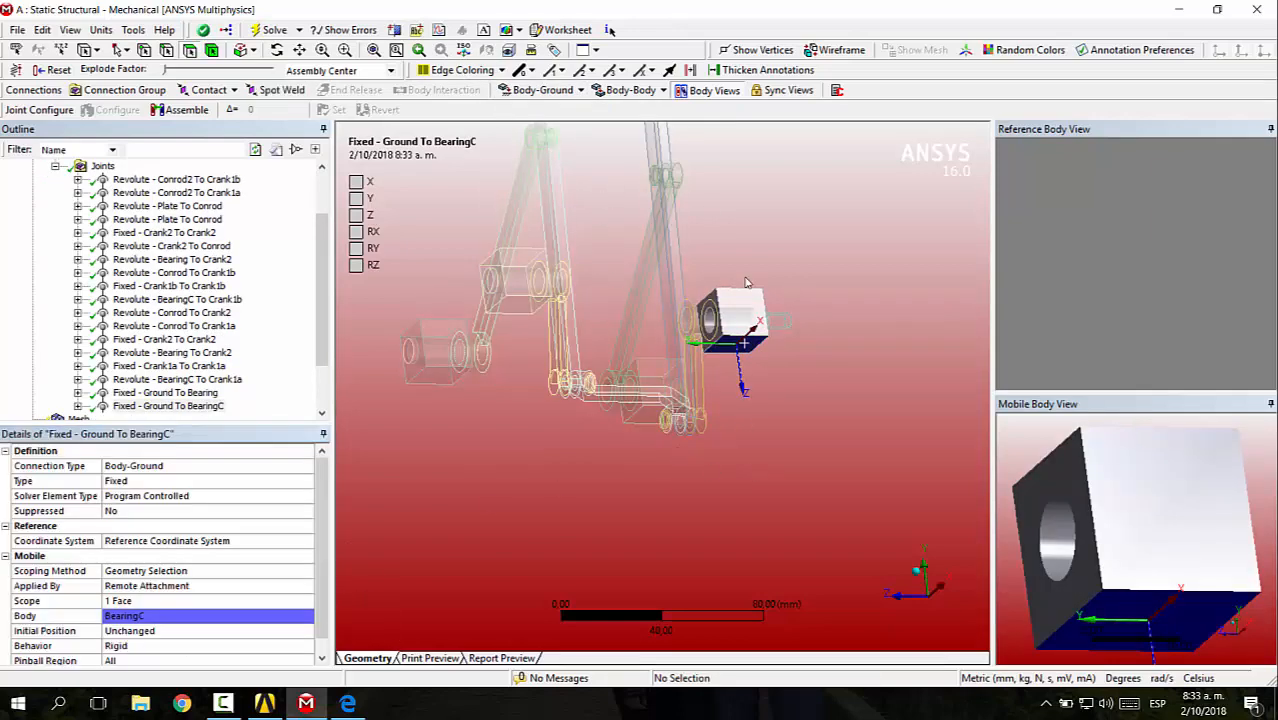
- Add a Fixed body-ground joint scoped to the bottom face of the BearingC block that supports Crank1b
{"action": "middle_click_drag", "start_coordinate": [745, 283], "coordinate": [742, 237]}
{"action": "left_click", "coordinate": [629, 92]}
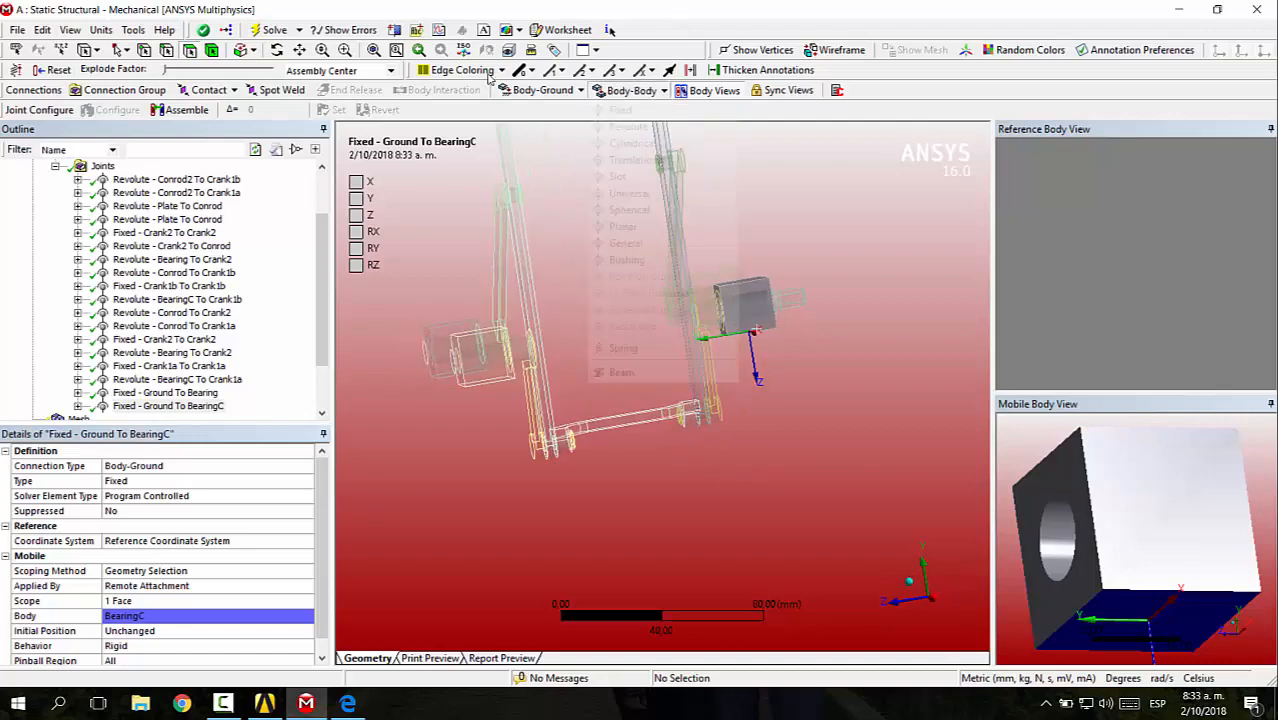
{"action": "left_click", "coordinate": [566, 92]}
{"action": "left_click", "coordinate": [570, 92]}
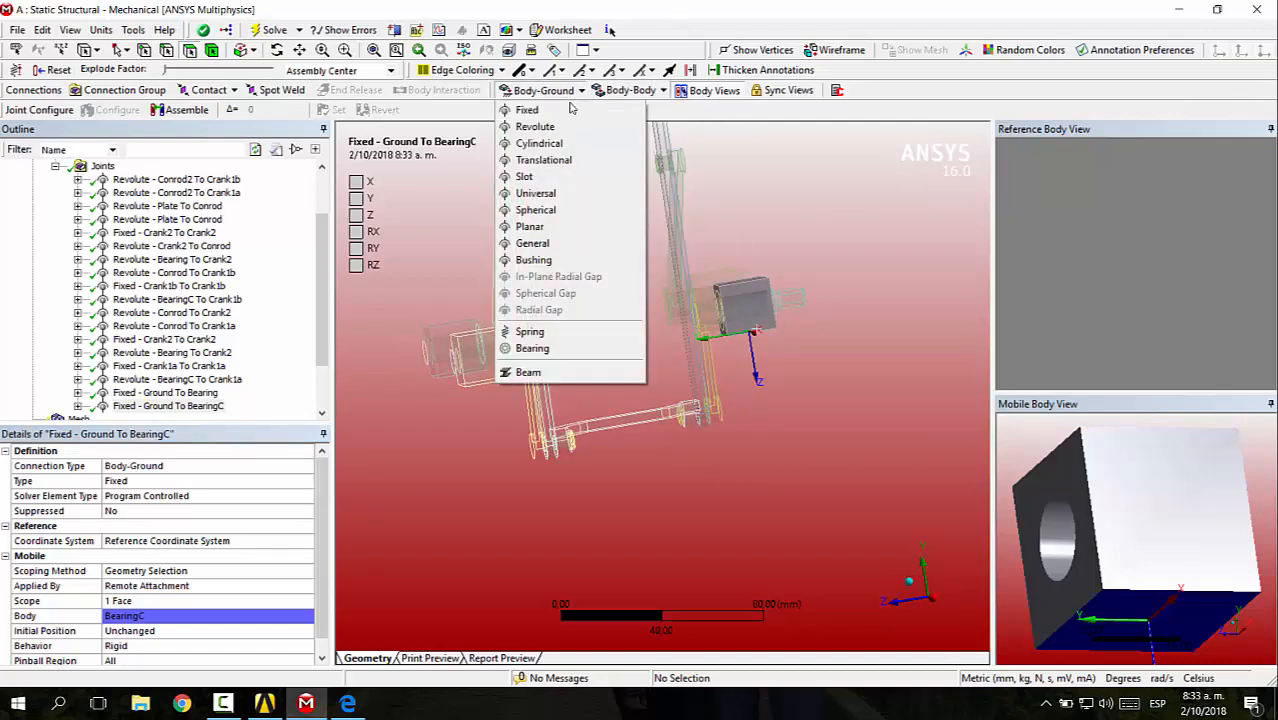
{"action": "left_click", "coordinate": [571, 109]}
{"action": "middle_click_drag", "start_coordinate": [650, 537], "coordinate": [670, 491]}
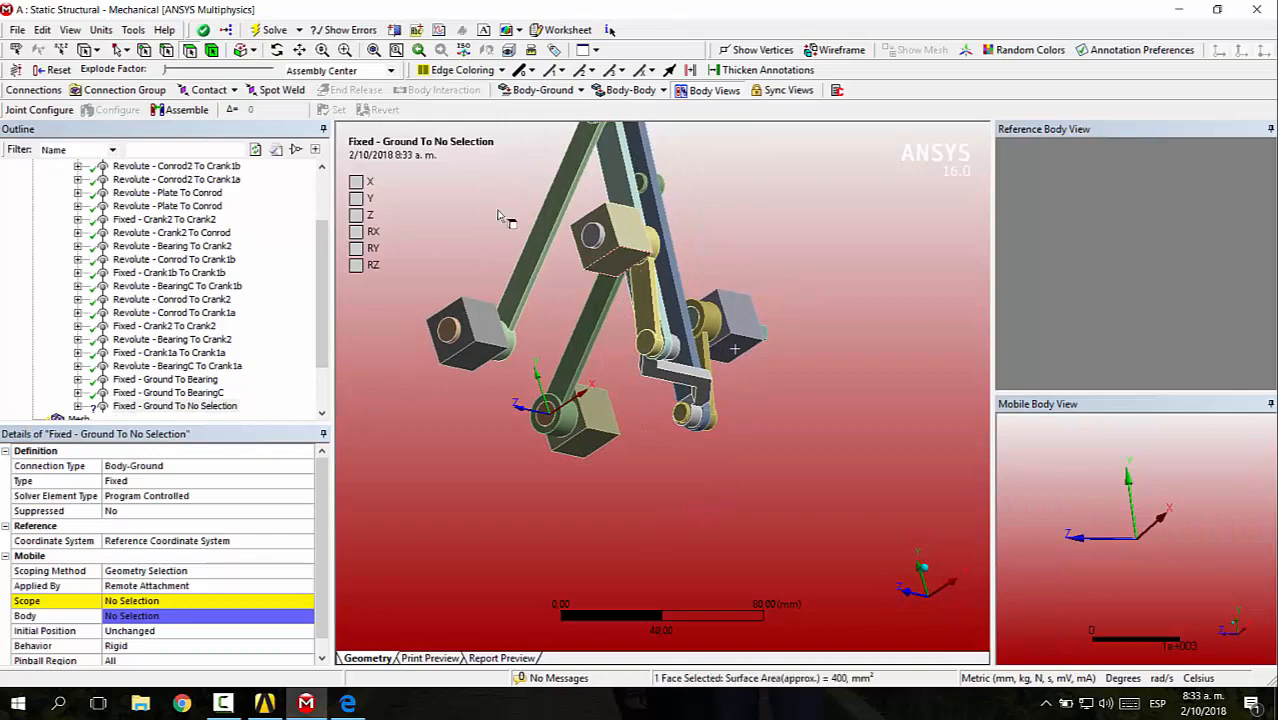
{"action": "left_click", "coordinate": [621, 262]}
{"action": "left_click", "coordinate": [150, 615]}
{"action": "left_click", "coordinate": [156, 615]}
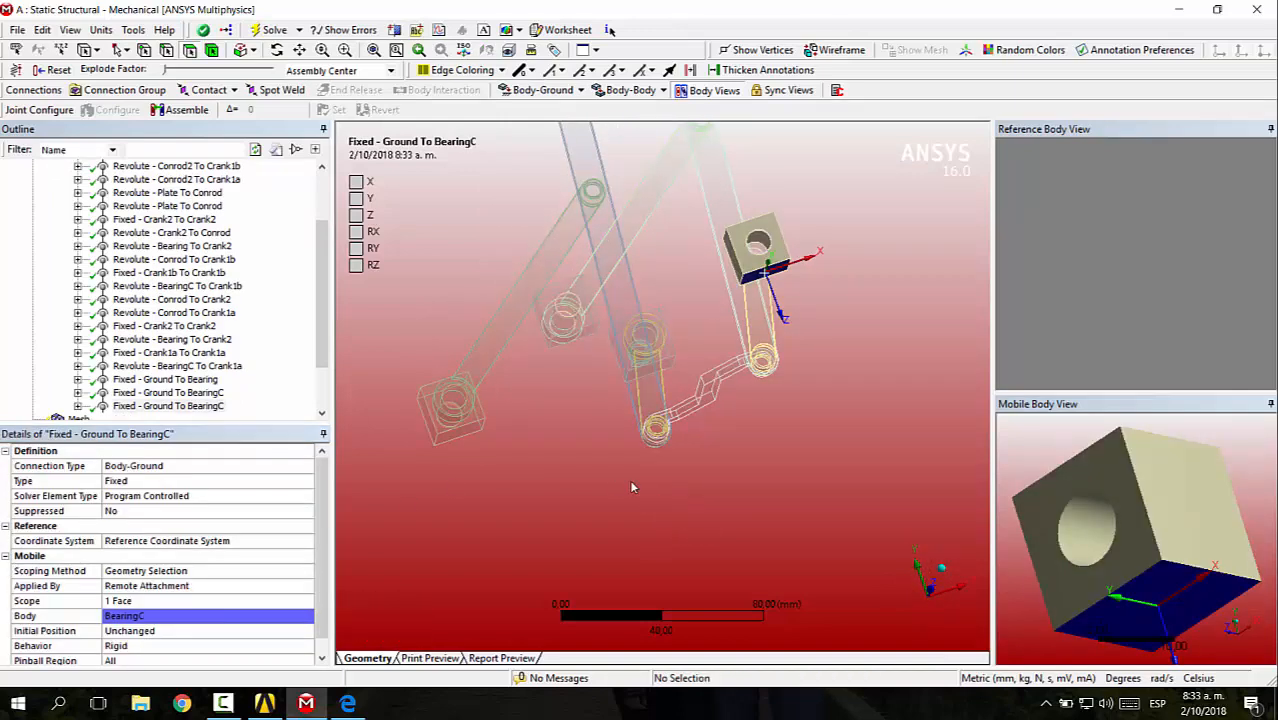
- Add a Fixed body-ground joint scoped to the bottom face of the remaining Crank2 bearing block on the Crank1b side
{"action": "left_click", "coordinate": [580, 90]}
{"action": "left_click", "coordinate": [528, 108]}
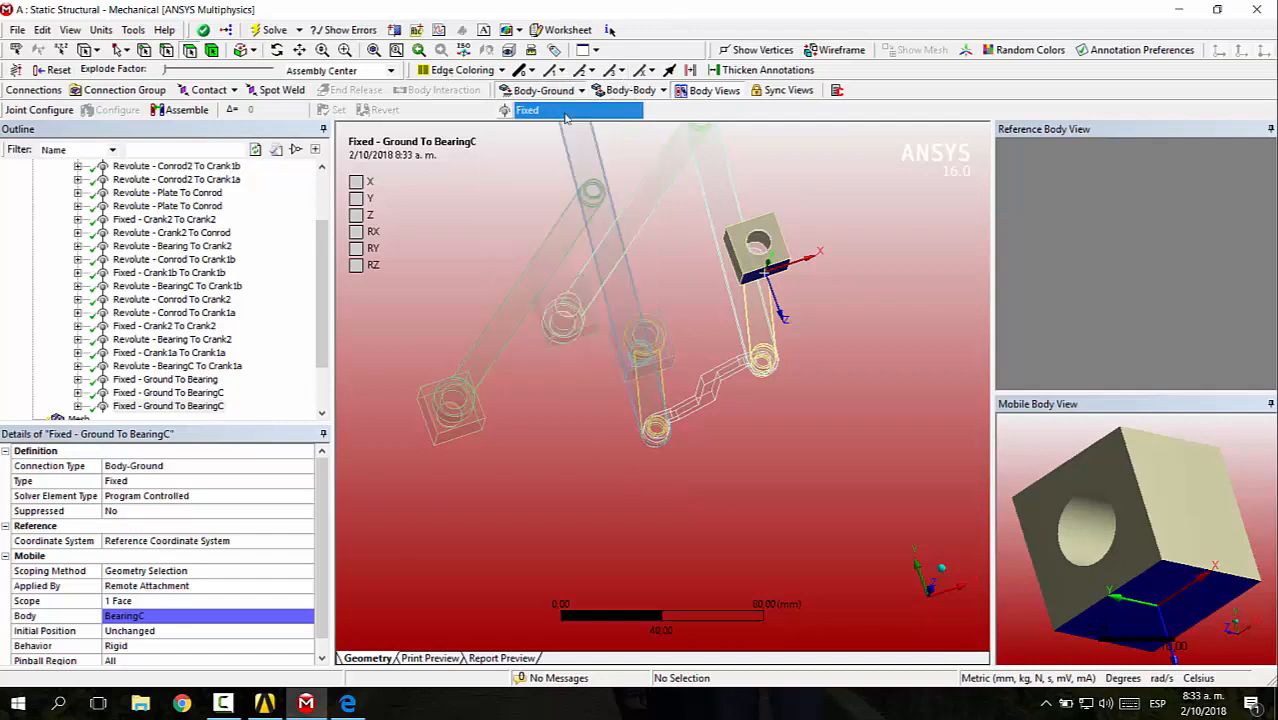
{"action": "left_click", "coordinate": [453, 333]}
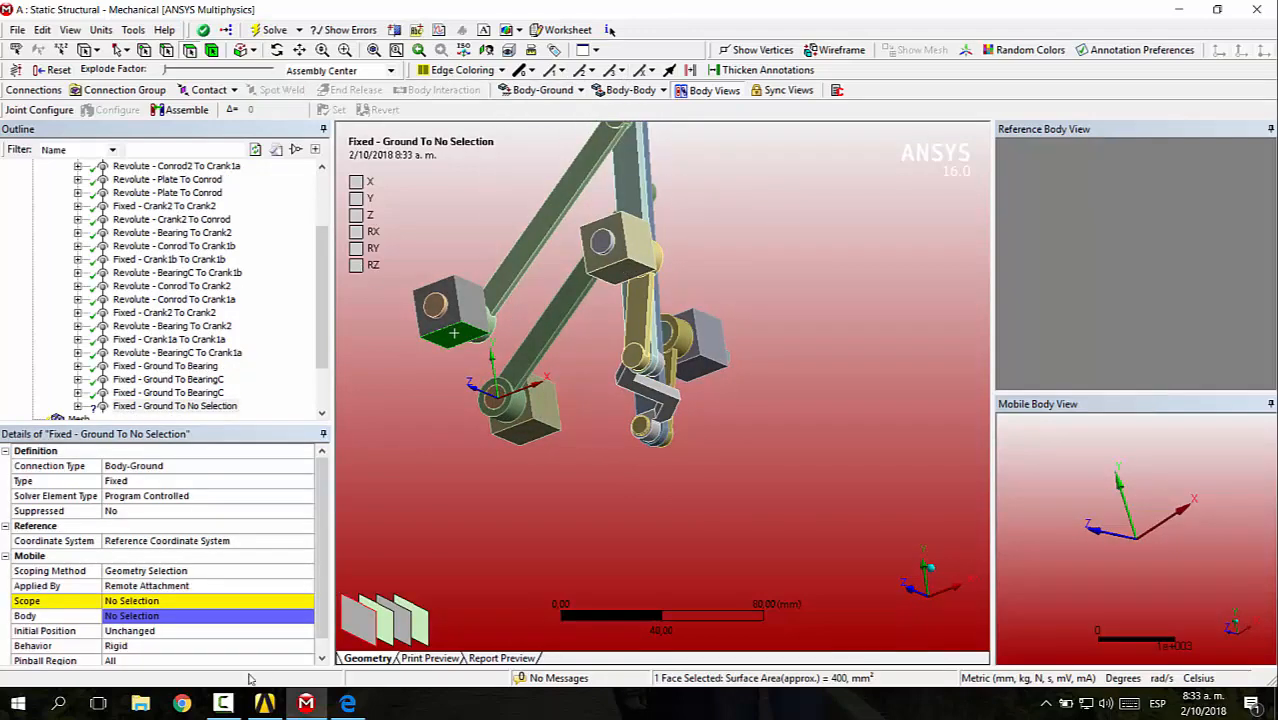
{"action": "left_click", "coordinate": [148, 601]}
{"action": "left_click", "coordinate": [148, 601]}
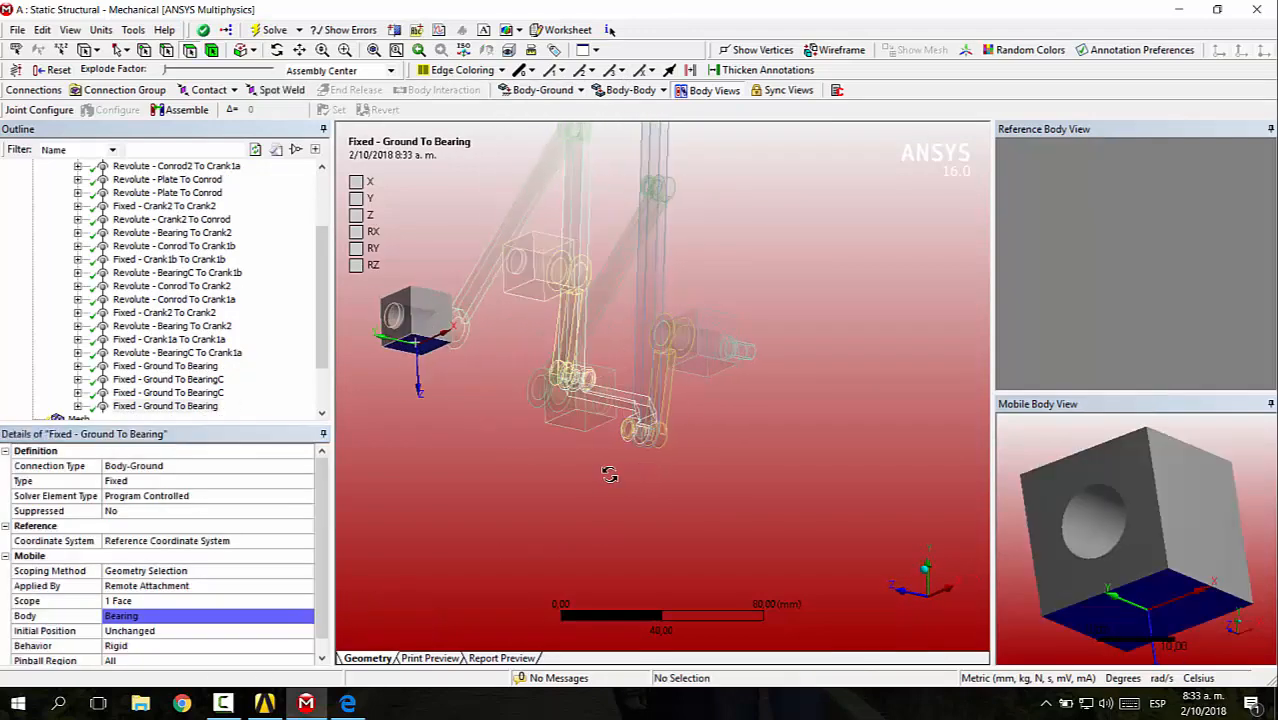
- Add a mesh Method to the two long conrods under the plate and set it to Tetrahedrons
{"action": "scroll", "coordinate": [137, 320], "scroll_direction": "down", "scroll_amount": 2}
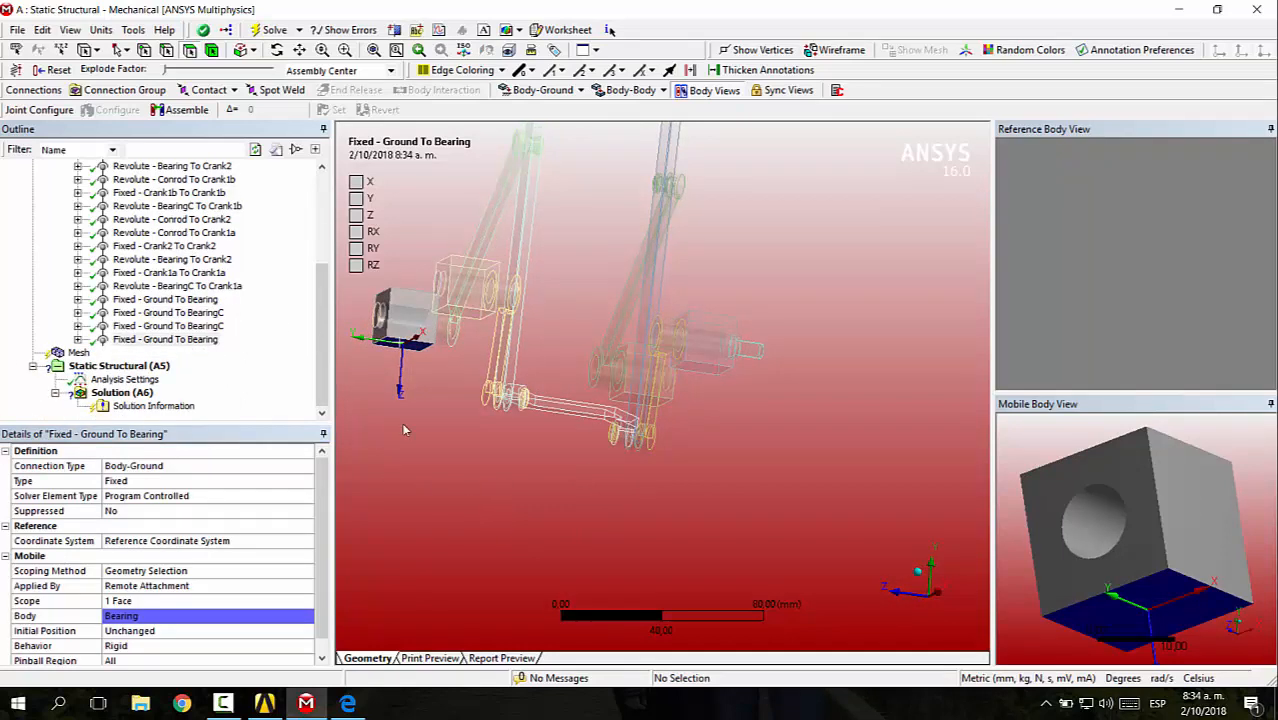
{"action": "left_click", "coordinate": [78, 352]}
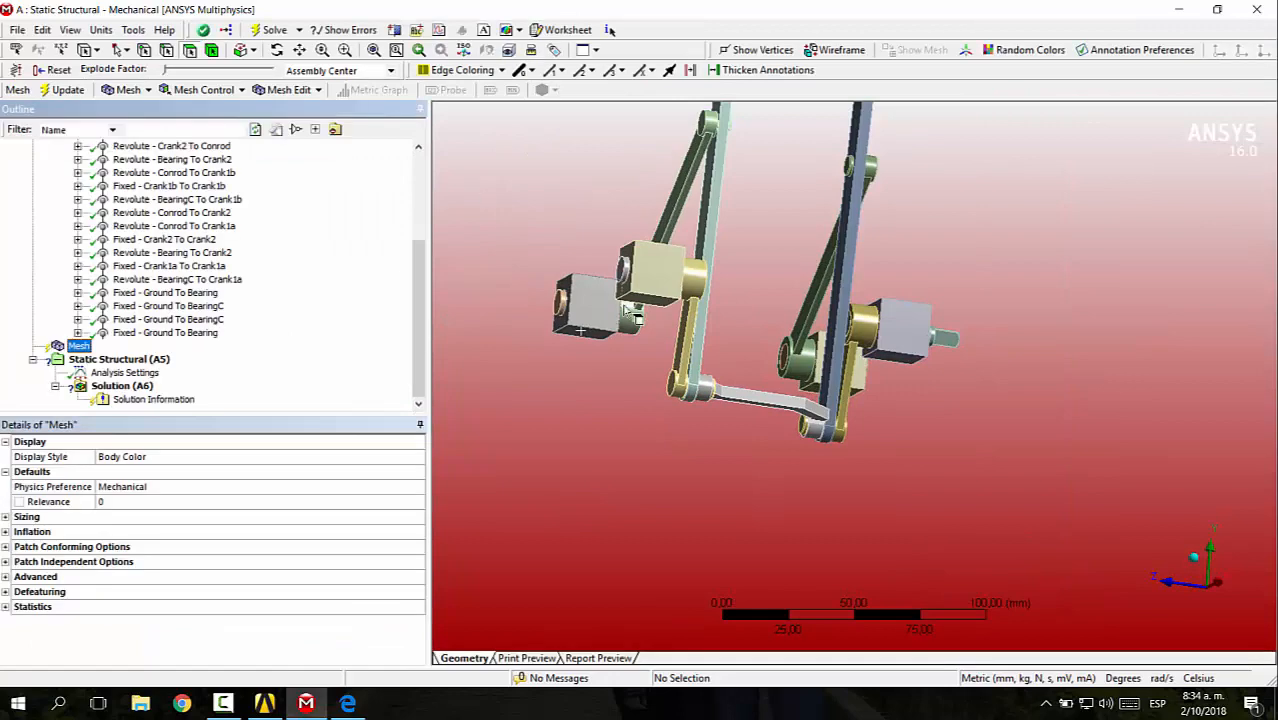
{"action": "scroll", "coordinate": [765, 327], "scroll_direction": "down", "scroll_amount": 5}
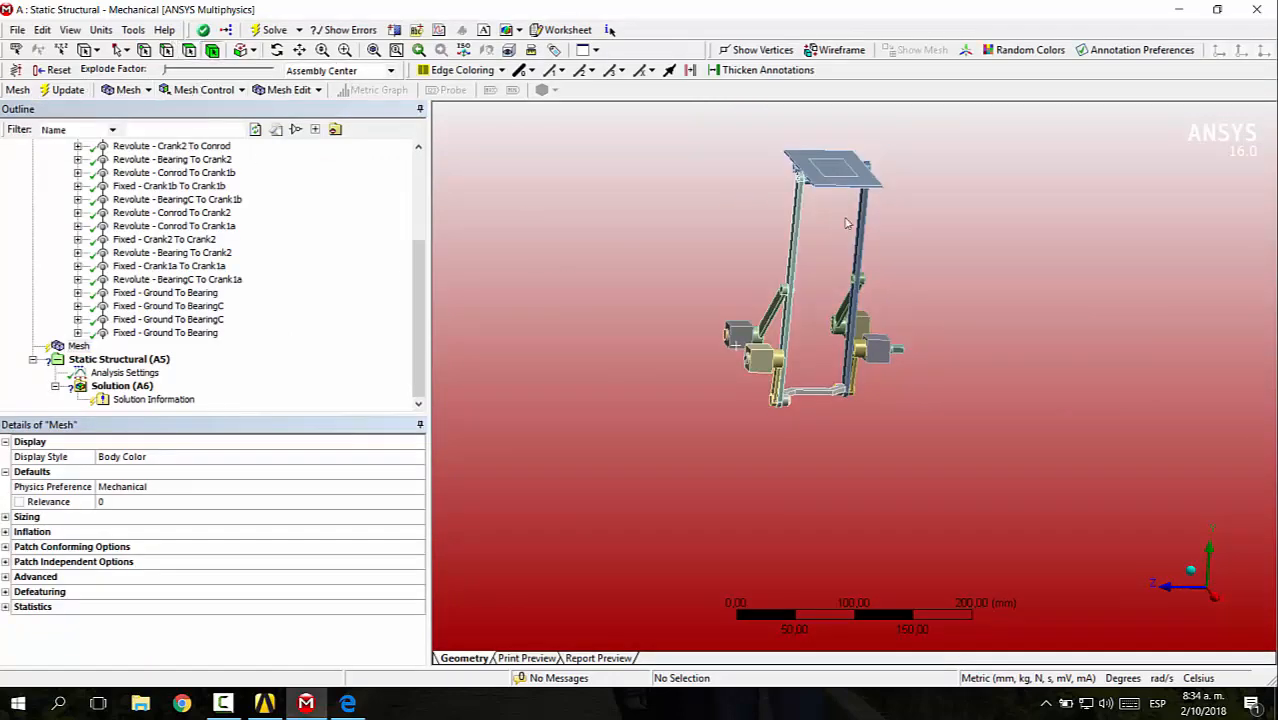
{"action": "left_click", "coordinate": [798, 255]}
{"action": "left_click", "coordinate": [857, 245], "text": "ctrl"}
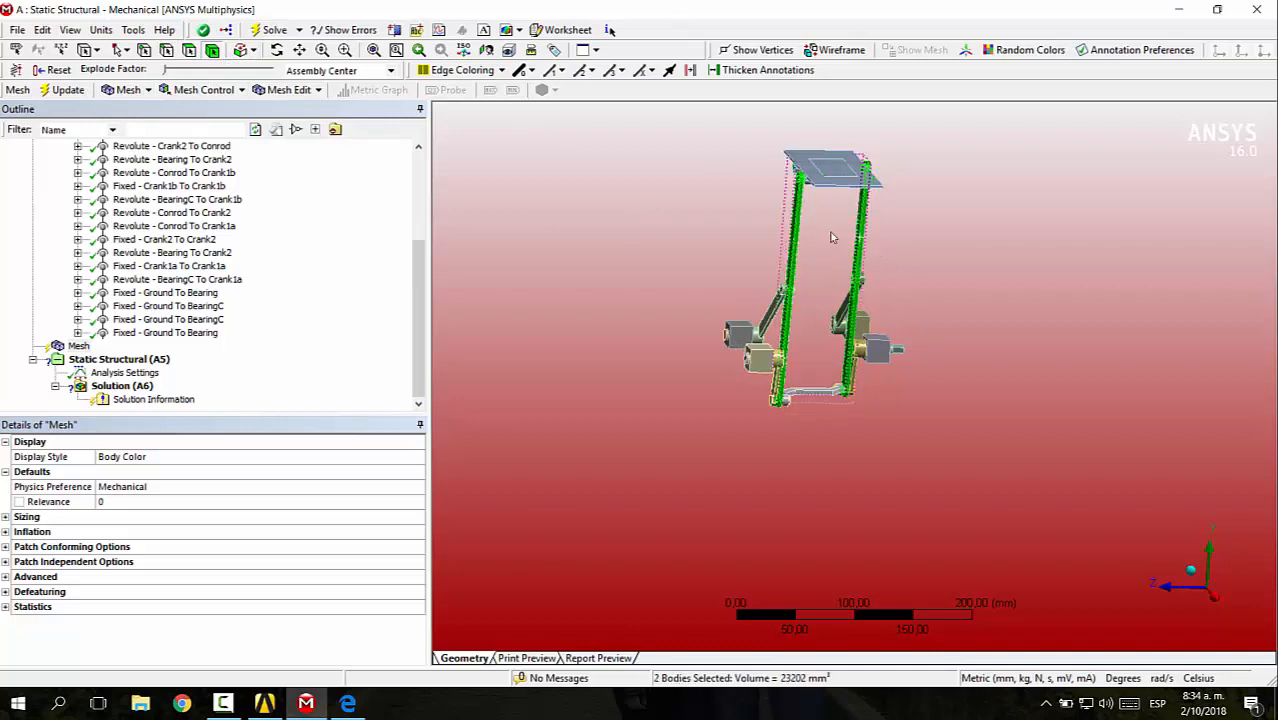
{"action": "left_click", "coordinate": [204, 89]}
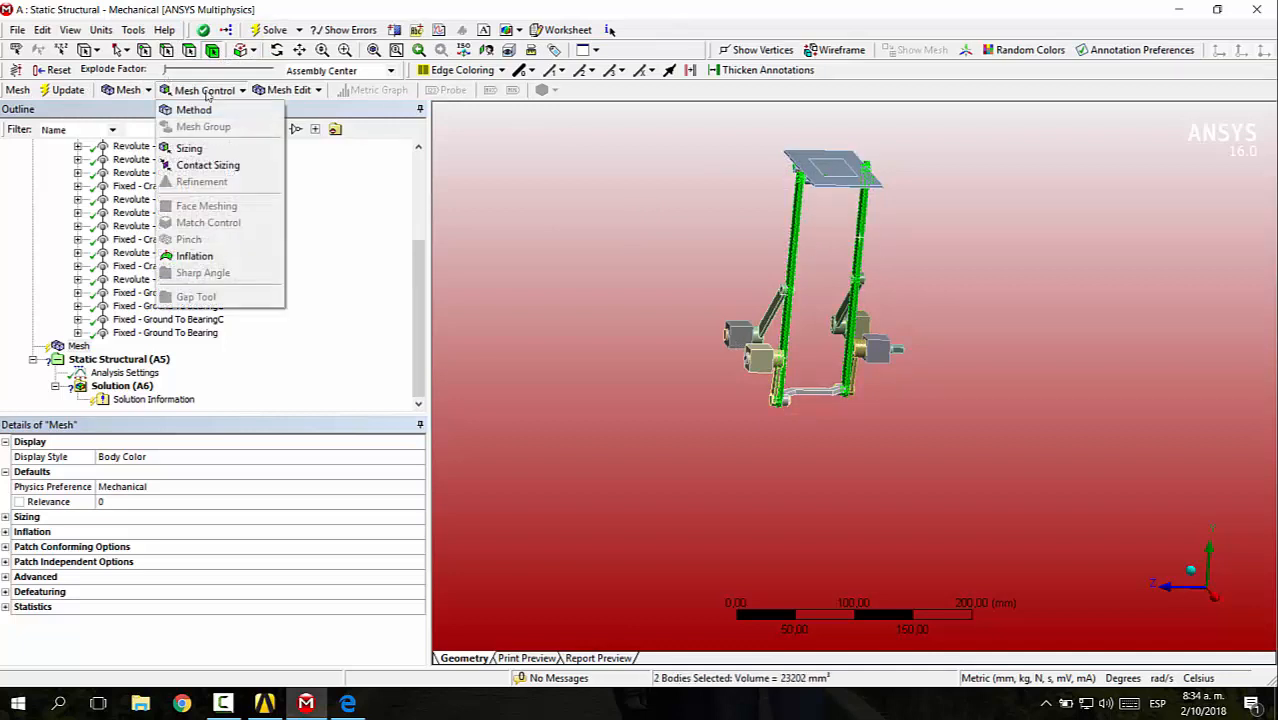
{"action": "left_click", "coordinate": [195, 108]}
{"action": "left_click", "coordinate": [337, 520]}
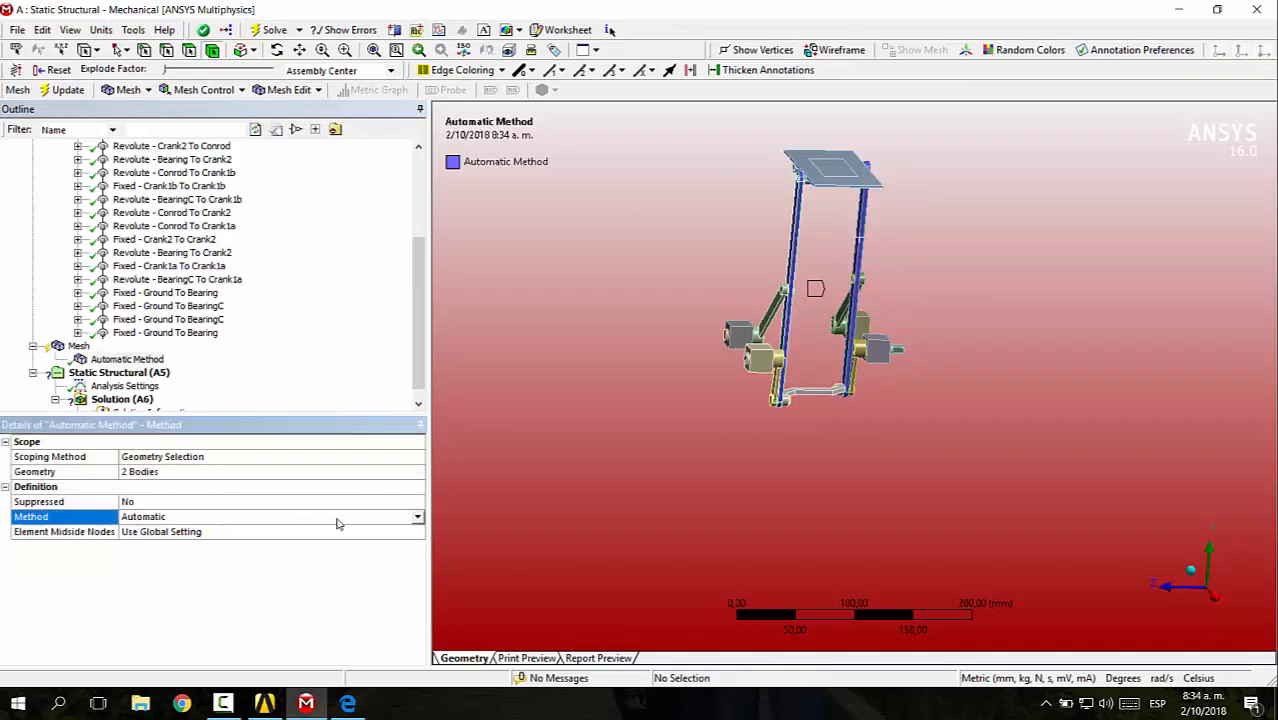
{"action": "left_click", "coordinate": [417, 517]}
{"action": "left_click", "coordinate": [344, 545]}
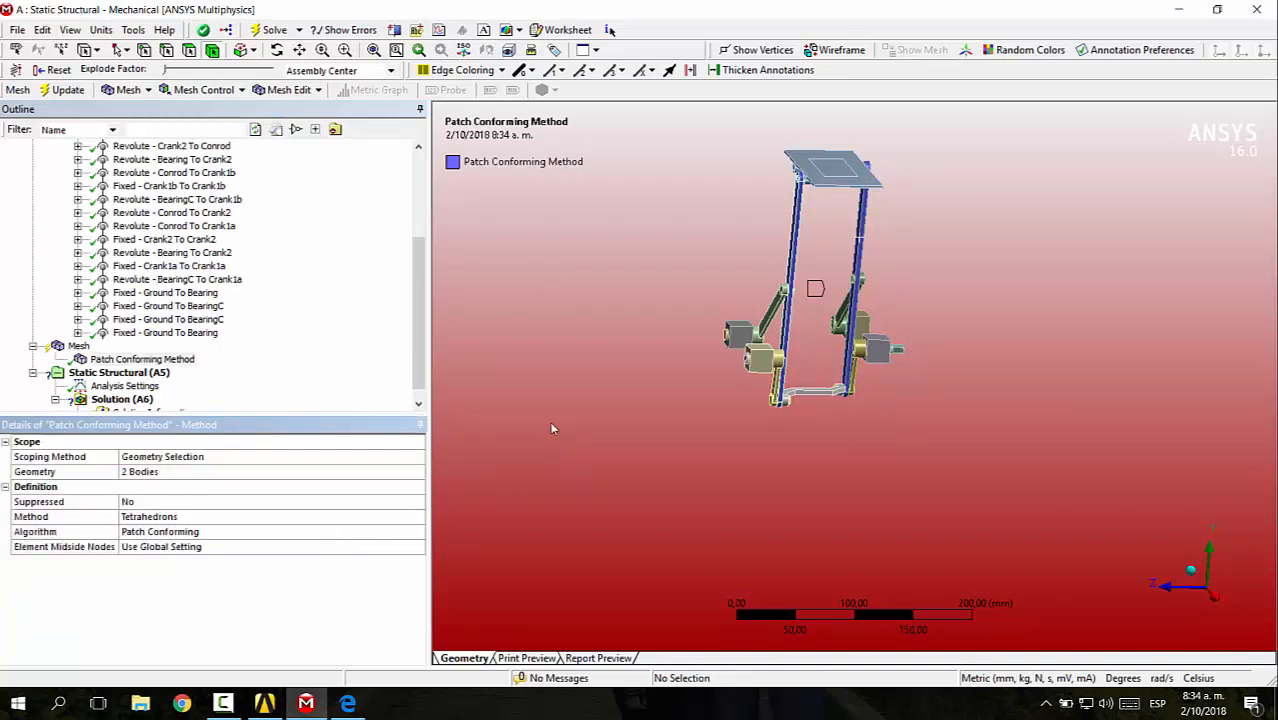
- Add a Body Sizing with a 3 mm element size to the two long conrods and display the generated mesh
{"action": "left_click", "coordinate": [204, 89]}
{"action": "left_click", "coordinate": [200, 145]}
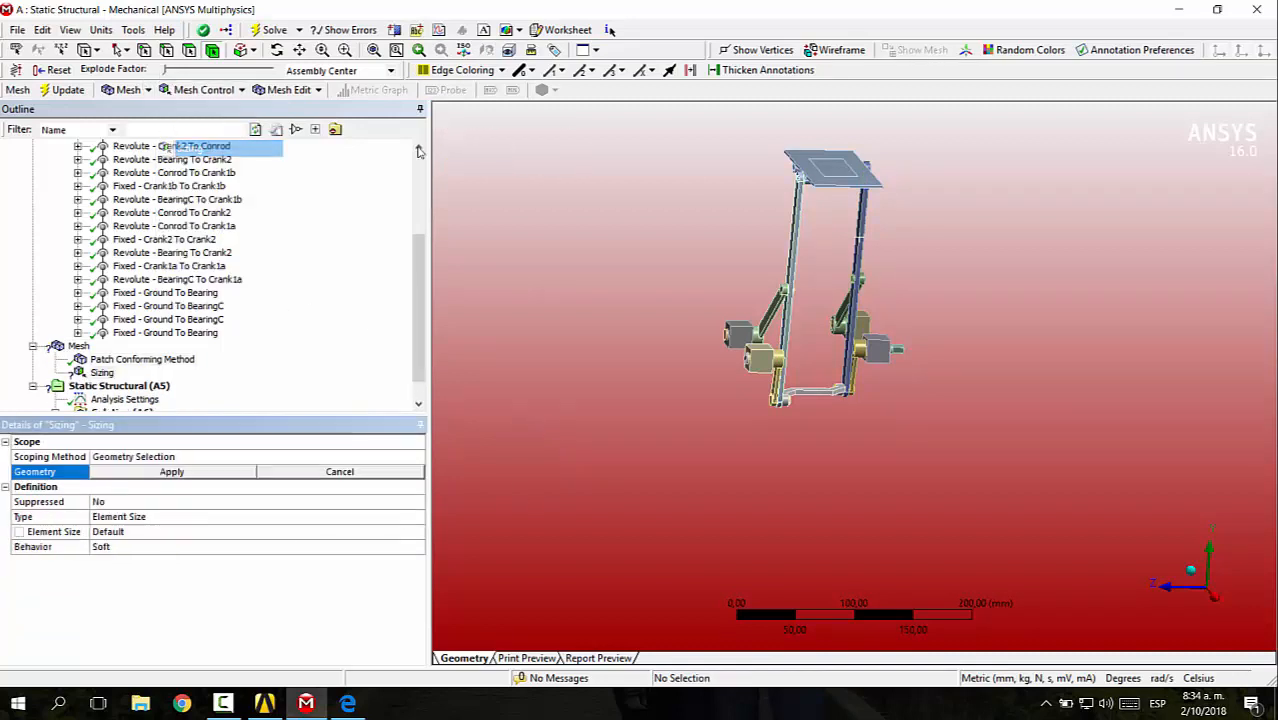
{"action": "left_click", "coordinate": [806, 242]}
{"action": "left_click", "coordinate": [862, 245], "text": "ctrl"}
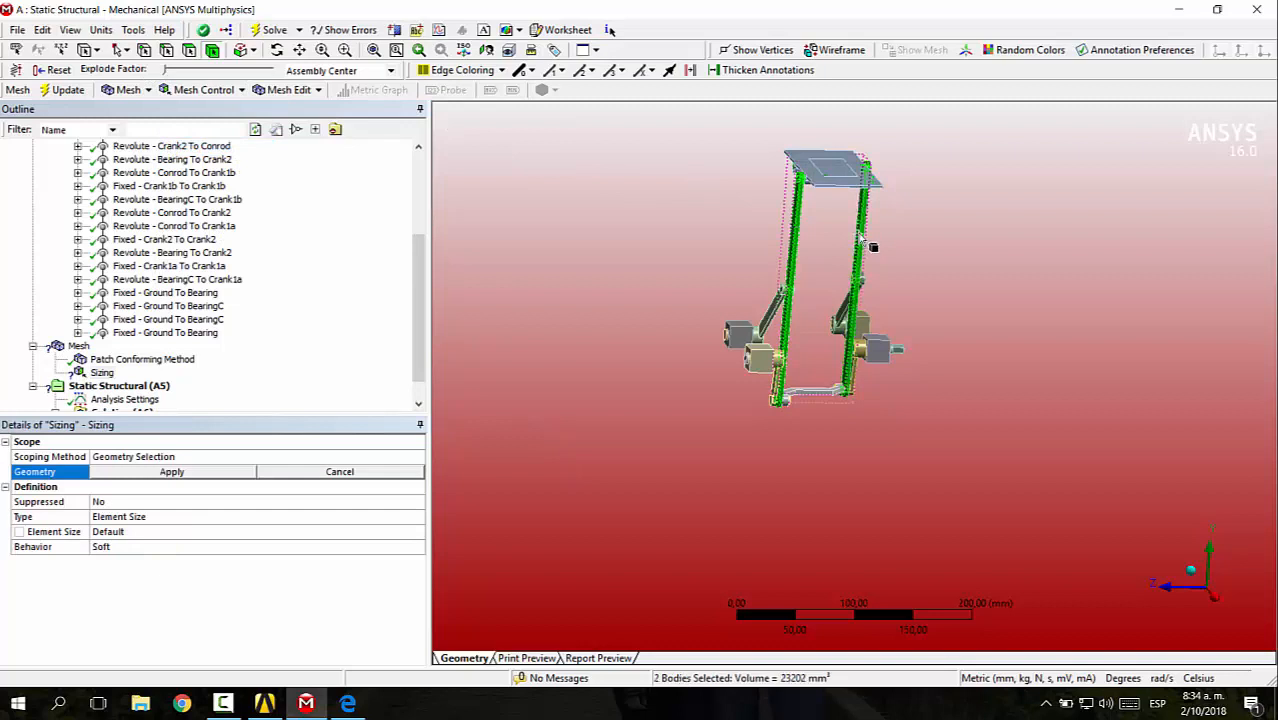
{"action": "left_click", "coordinate": [172, 471]}
{"action": "left_click", "coordinate": [116, 531]}
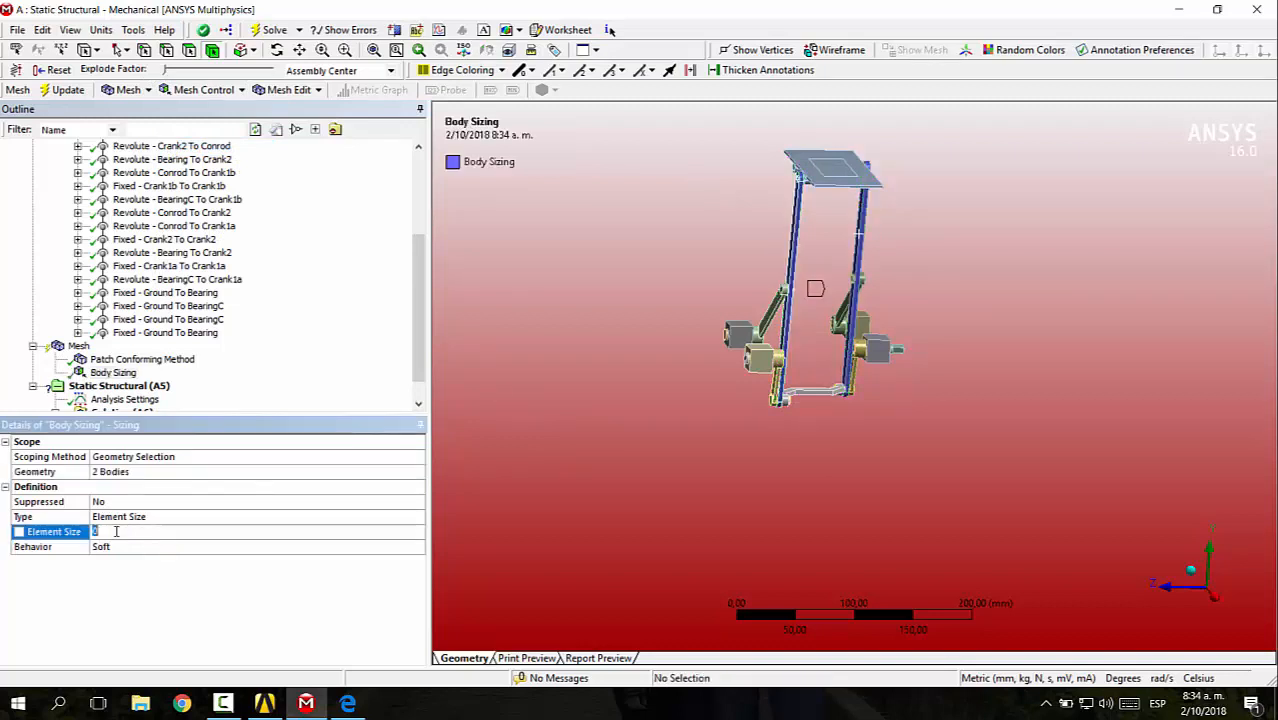
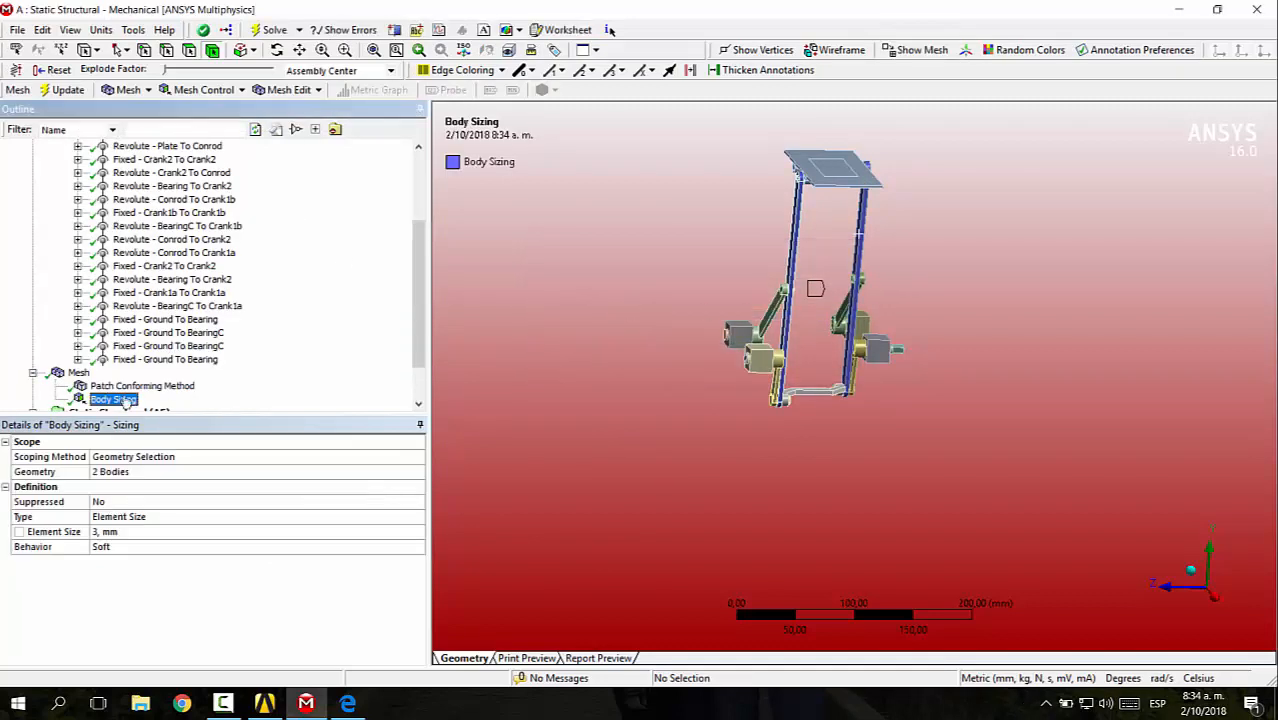
{"action": "left_click", "coordinate": [79, 372]}
{"action": "right_click_drag", "start_coordinate": [765, 151], "coordinate": [933, 537]}
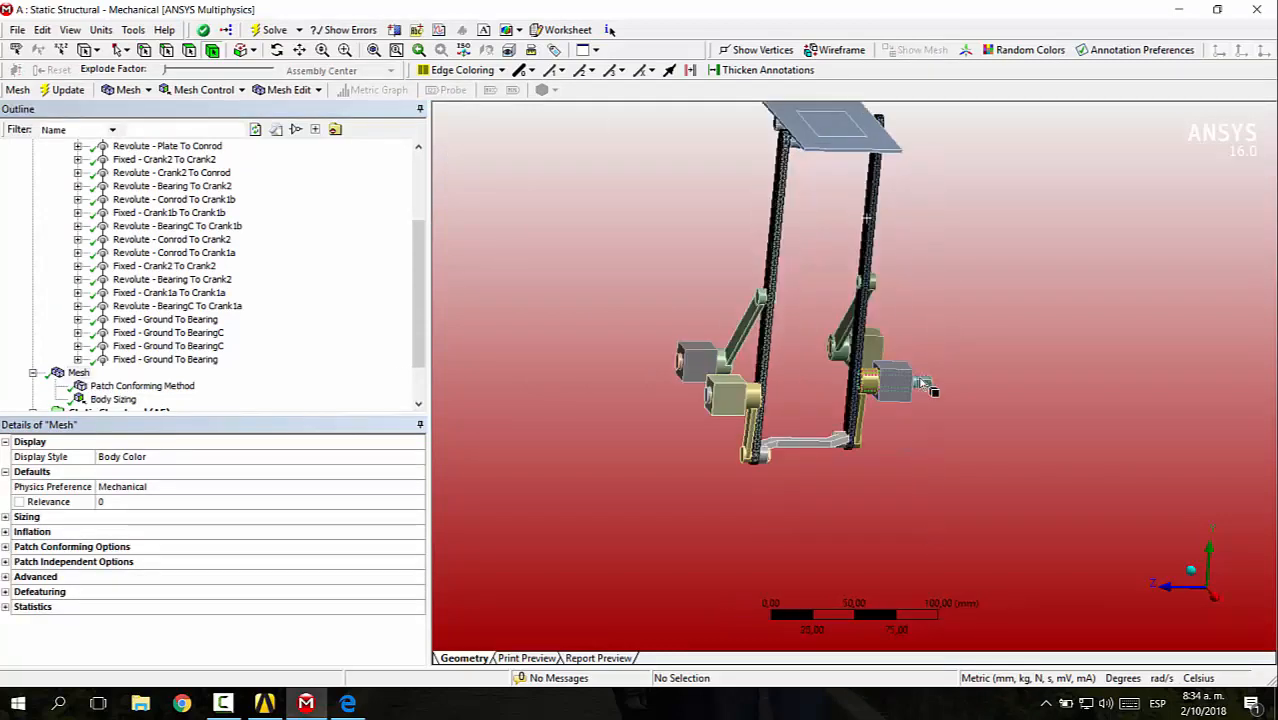
{"action": "middle_click_drag", "start_coordinate": [930, 385], "coordinate": [643, 302]}
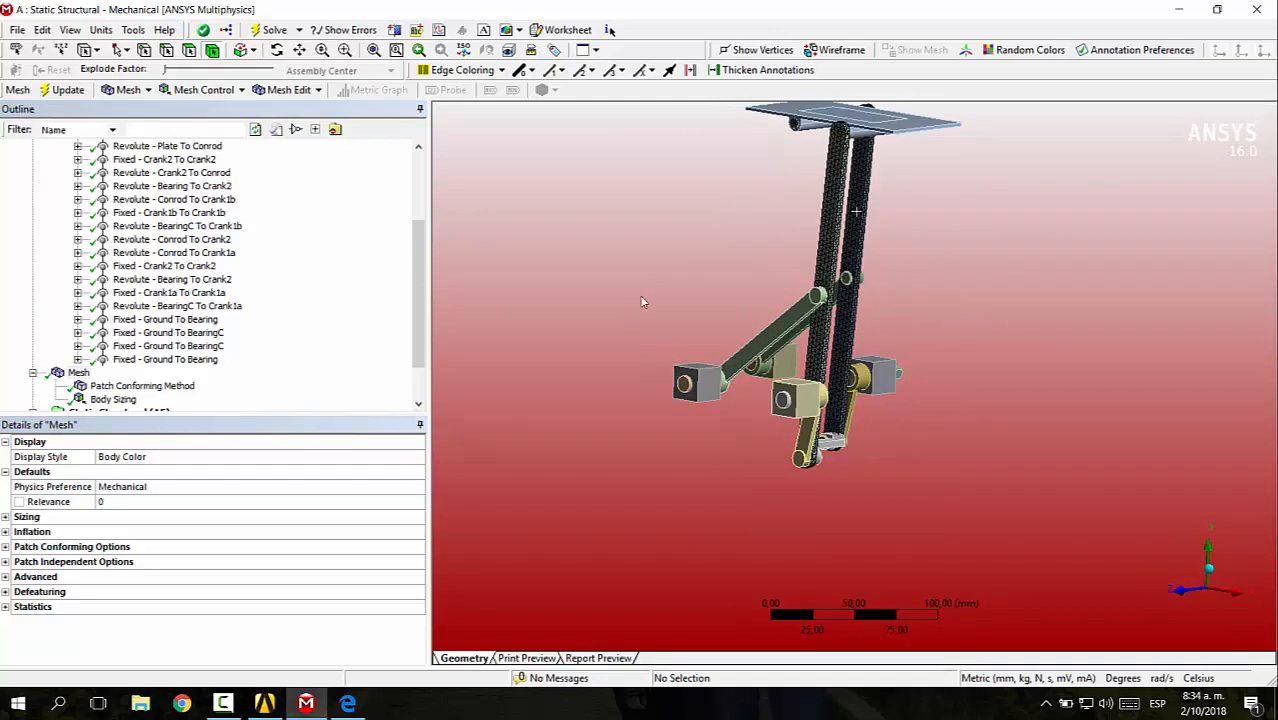
- Add a Remote Force to the static structural analysis, scoped to the inner rectangular face on top of the plate
{"action": "scroll", "coordinate": [214, 329], "scroll_direction": "down", "scroll_amount": 2}
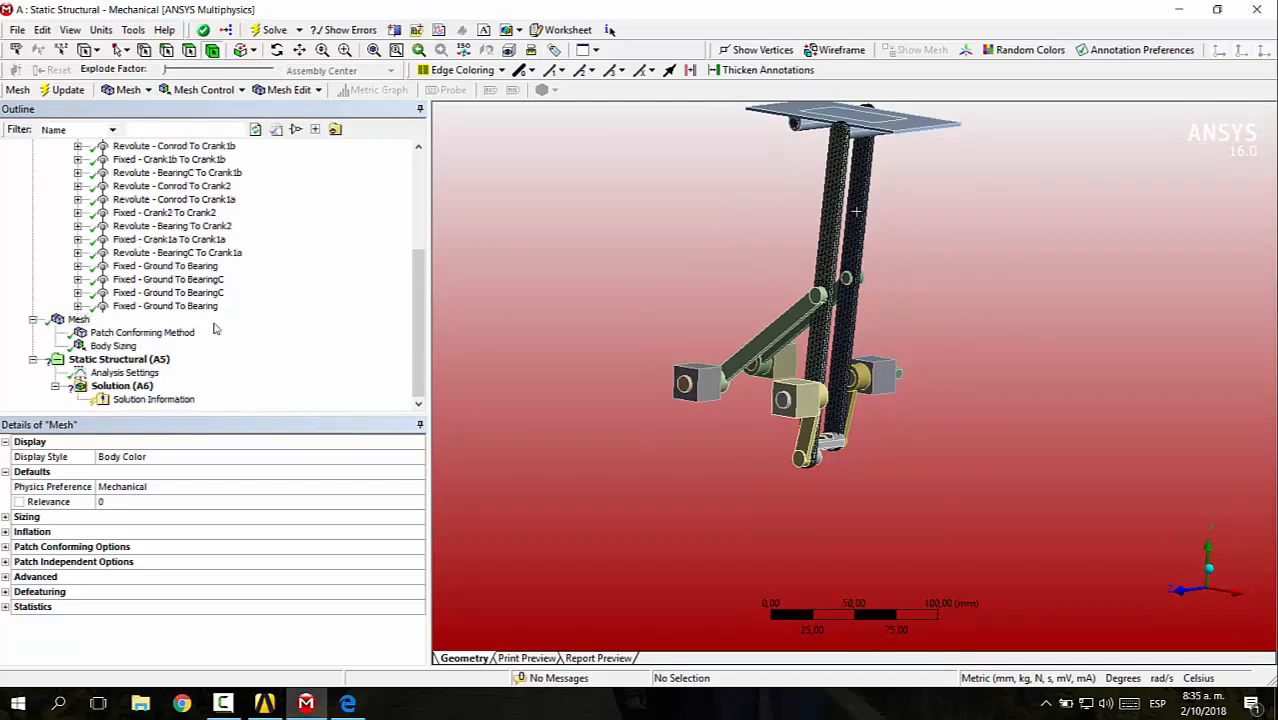
{"action": "left_click", "coordinate": [125, 360]}
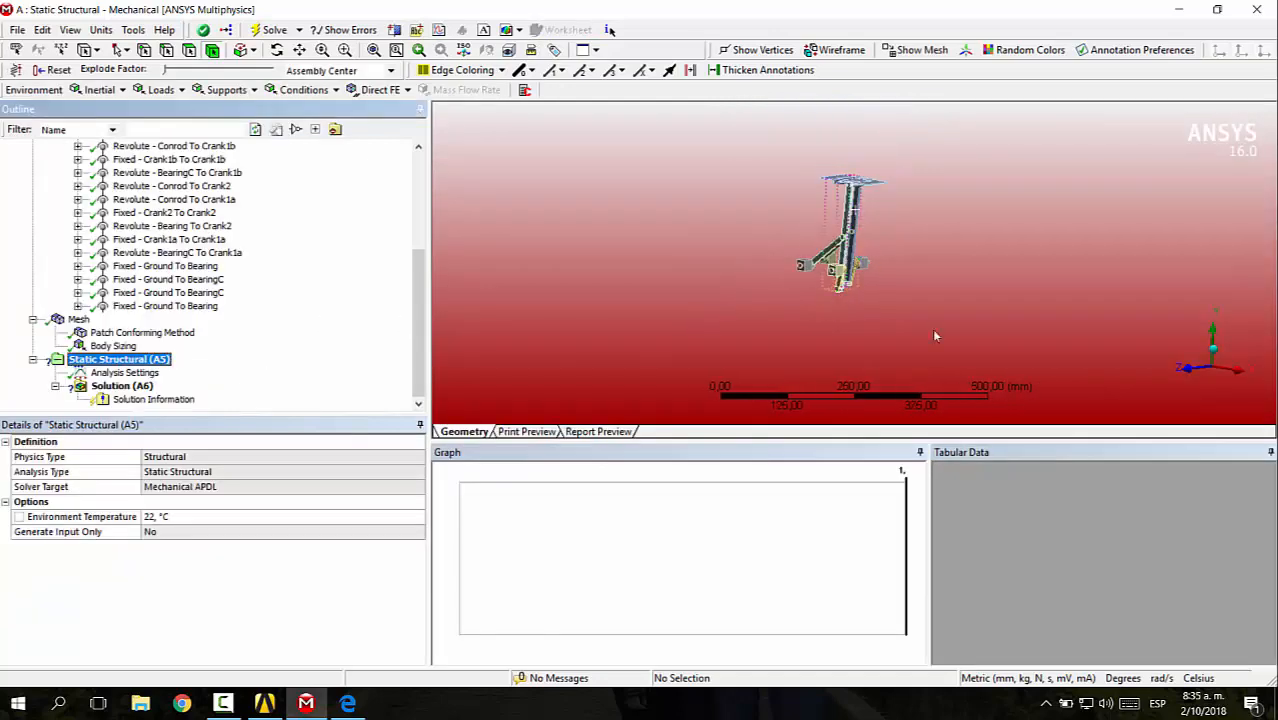
{"action": "scroll", "coordinate": [872, 188], "scroll_direction": "up", "scroll_amount": 3}
{"action": "middle_click_drag", "start_coordinate": [872, 188], "coordinate": [890, 275]}
{"action": "left_click", "coordinate": [155, 89]}
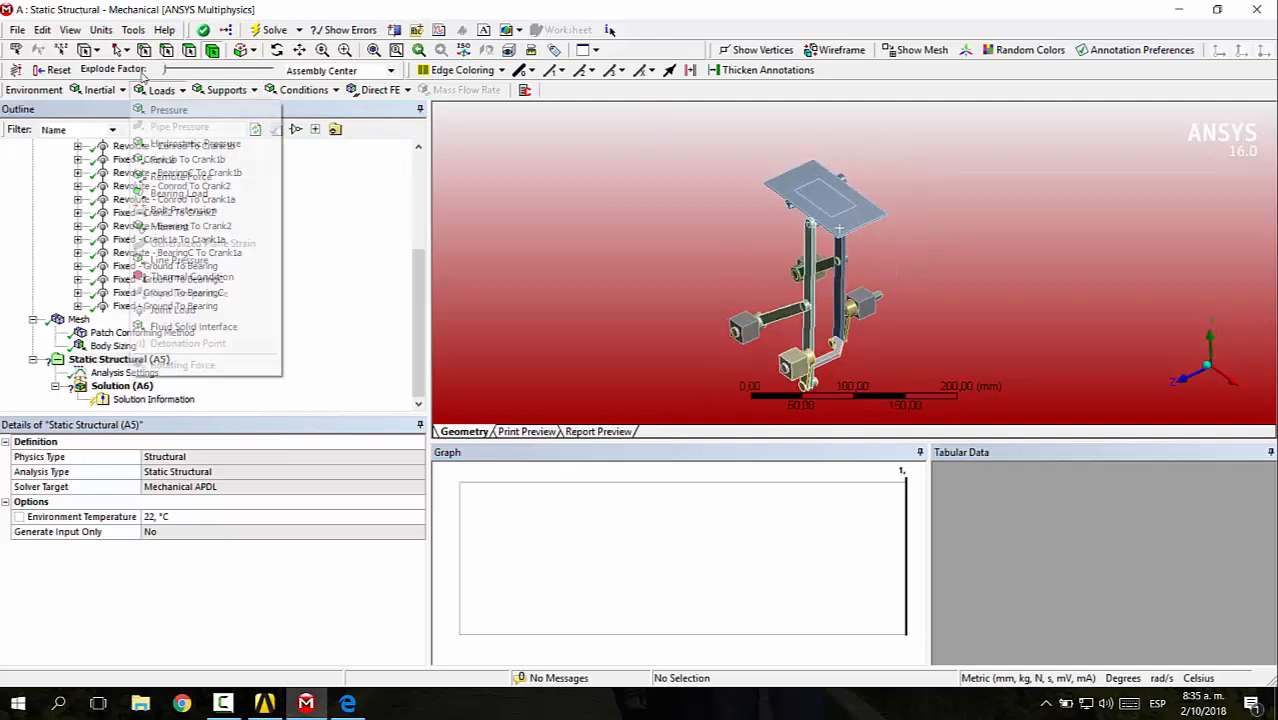
{"action": "left_click", "coordinate": [195, 162]}
{"action": "left_click", "coordinate": [812, 204]}
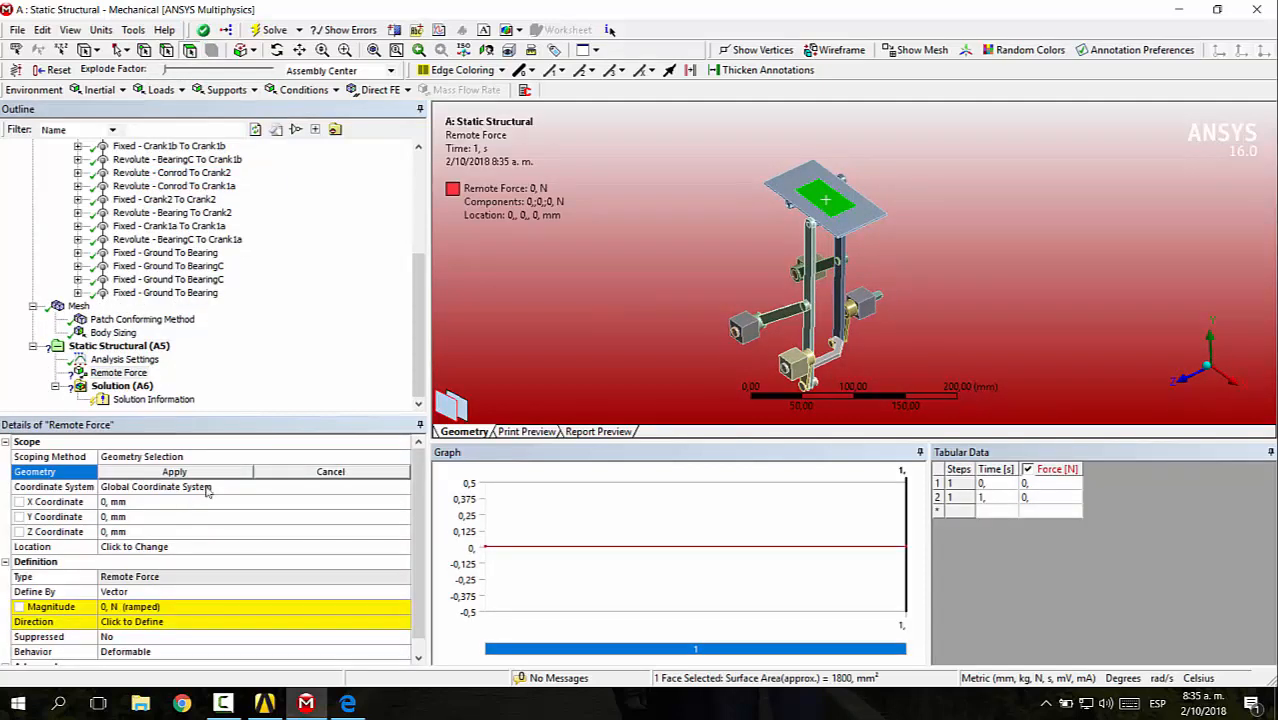
{"action": "left_click", "coordinate": [172, 471]}
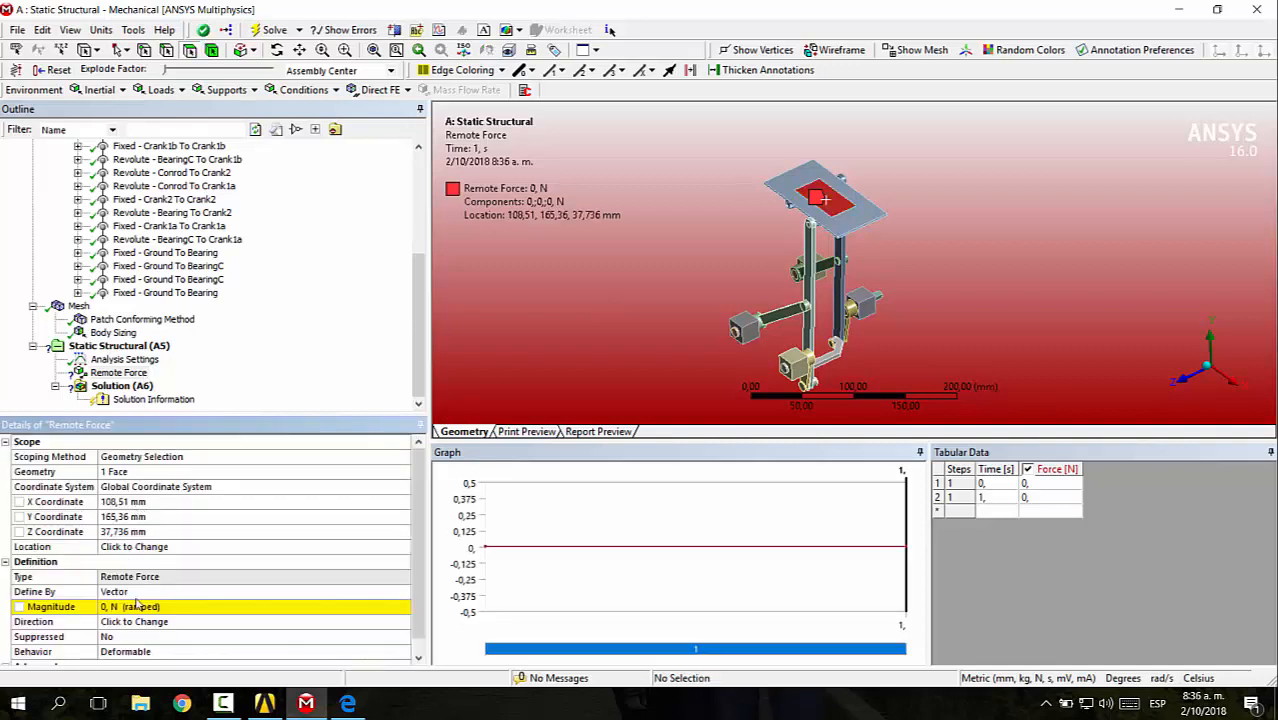
- Define the remote force by Components, keeping the Global Coordinate System
{"action": "scroll", "coordinate": [237, 560], "scroll_direction": "down", "scroll_amount": 1}
{"action": "left_click", "coordinate": [188, 473]}
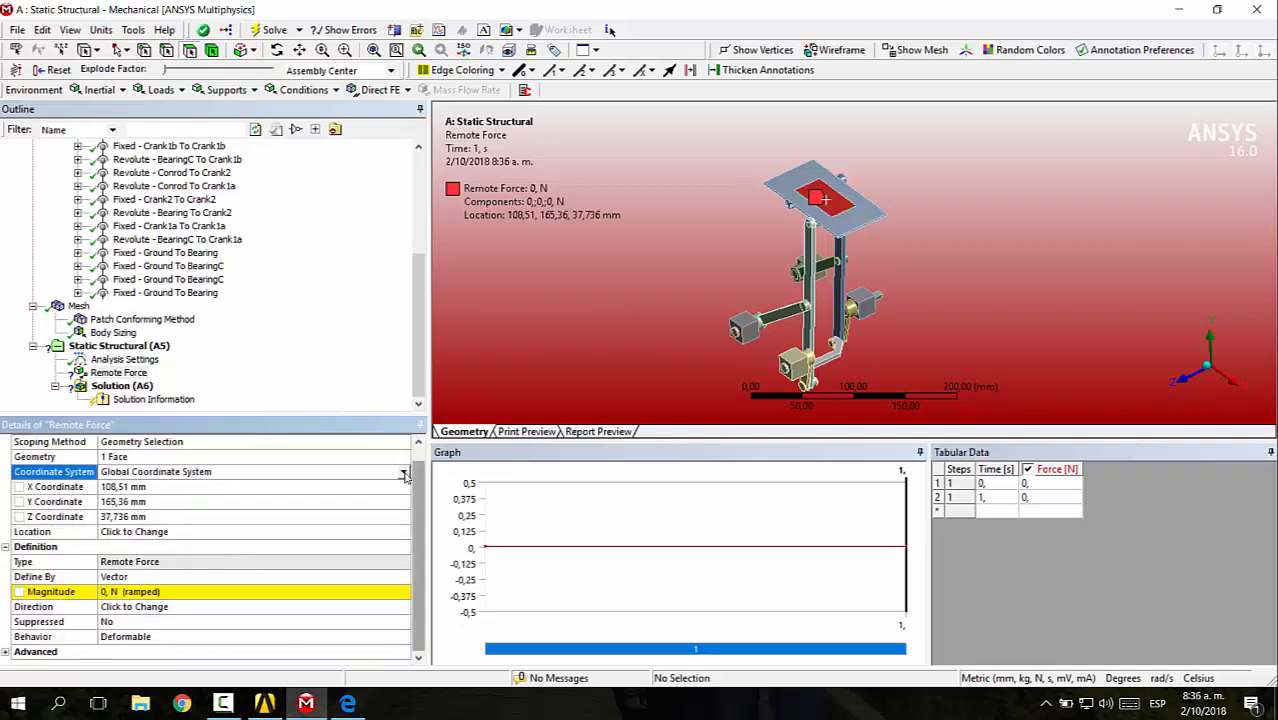
{"action": "left_click", "coordinate": [260, 473]}
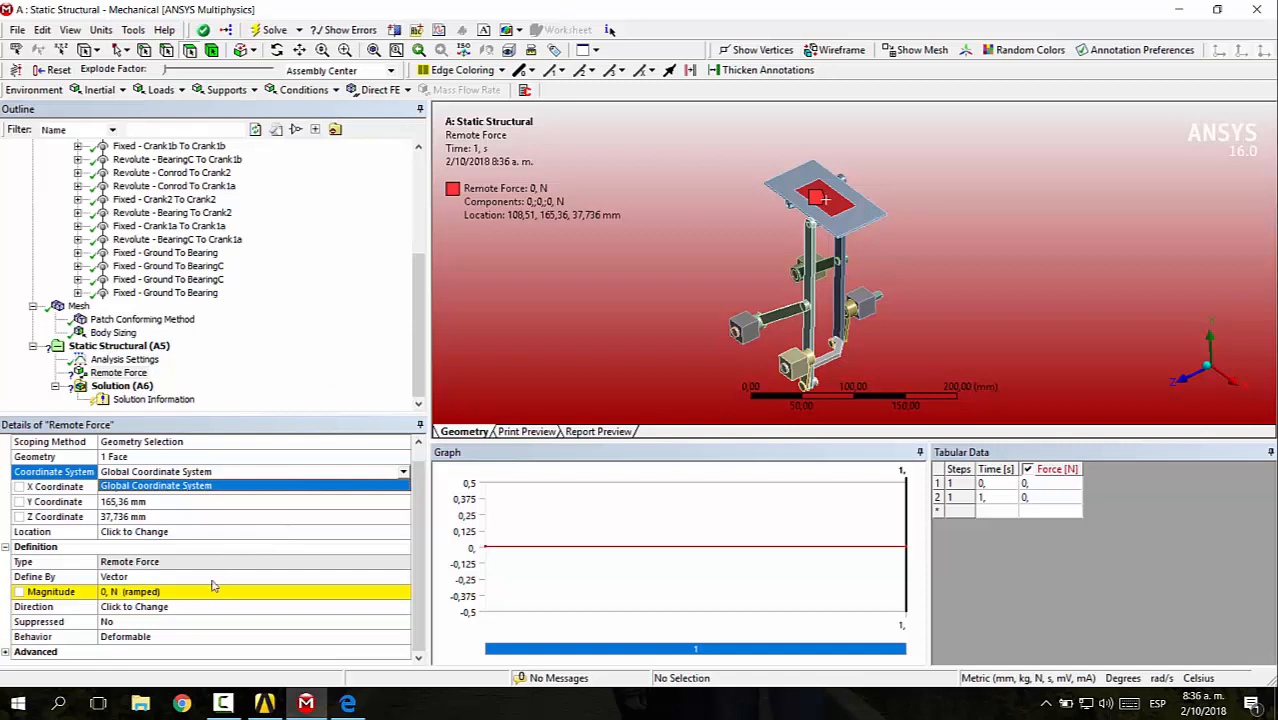
{"action": "left_click", "coordinate": [270, 575]}
{"action": "left_click", "coordinate": [402, 576]}
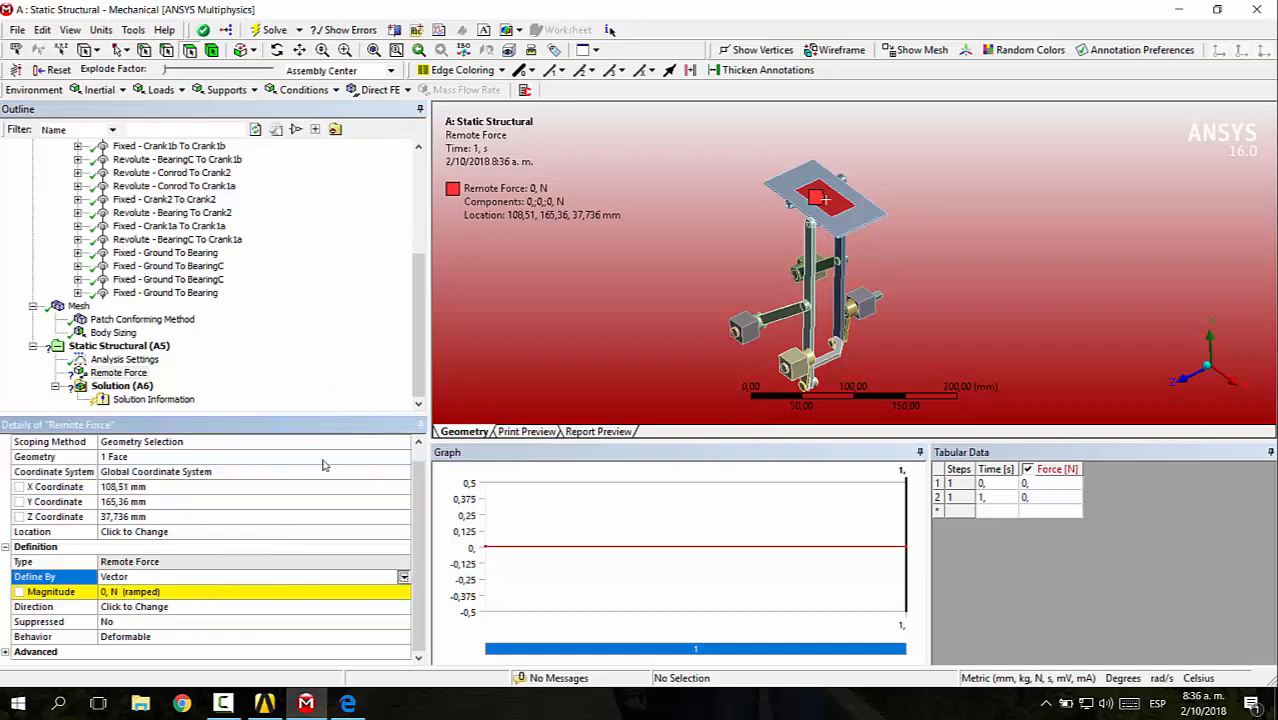
{"action": "left_click", "coordinate": [361, 589]}
{"action": "scroll", "coordinate": [240, 582], "scroll_direction": "down", "scroll_amount": 1}
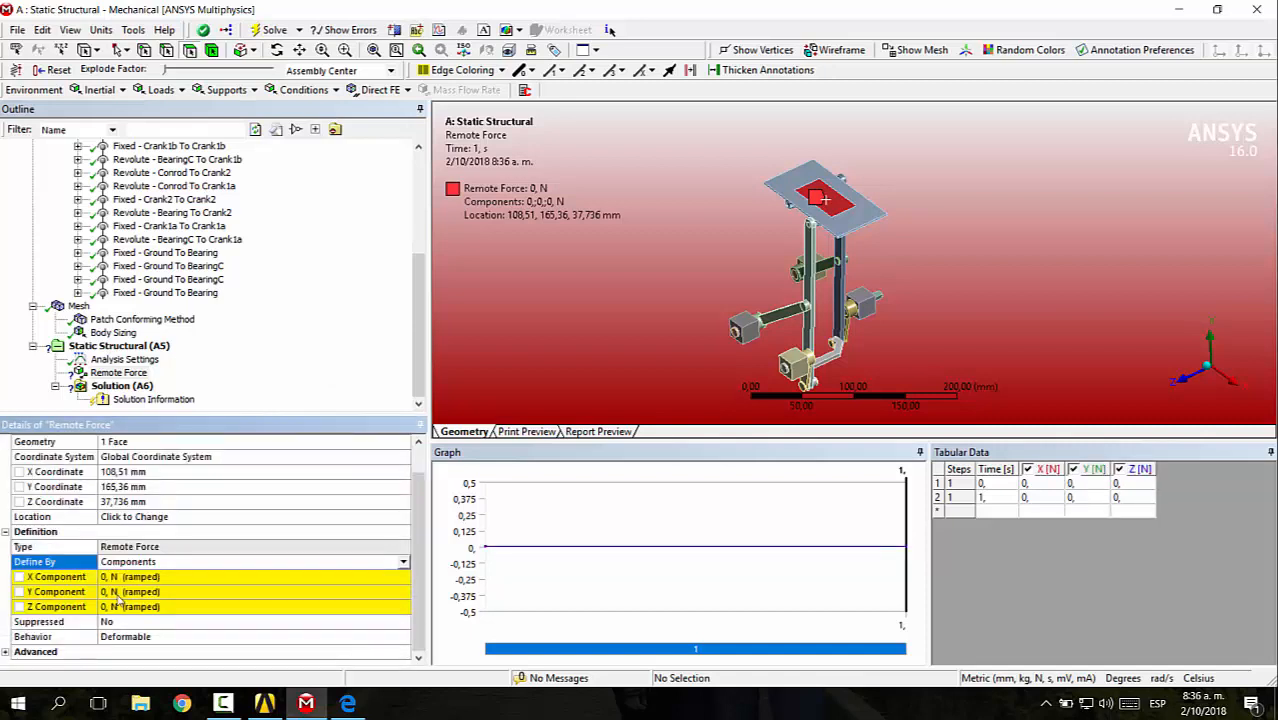
- Set the remote force's Y component to Tabular (Time) data
{"action": "left_click", "coordinate": [121, 592]}
{"action": "left_click", "coordinate": [403, 592]}
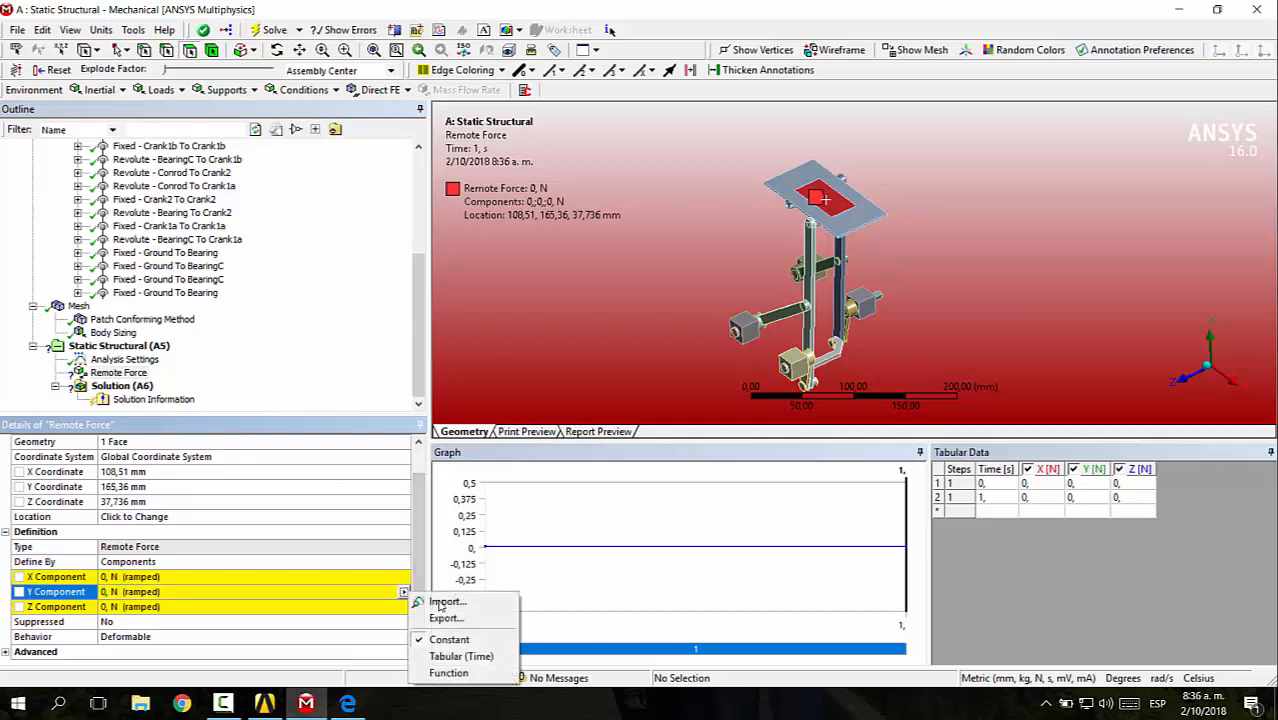
{"action": "left_click", "coordinate": [465, 657]}
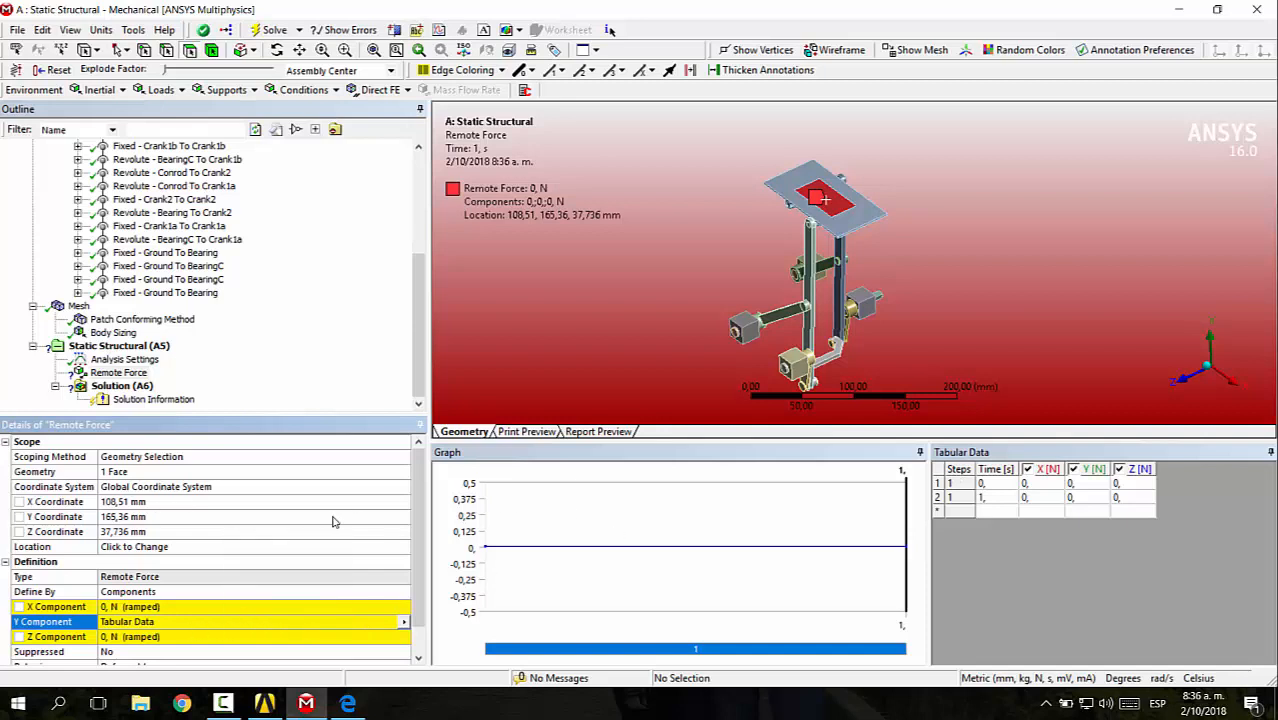
{"action": "scroll", "coordinate": [155, 543], "scroll_direction": "down", "scroll_amount": 1}
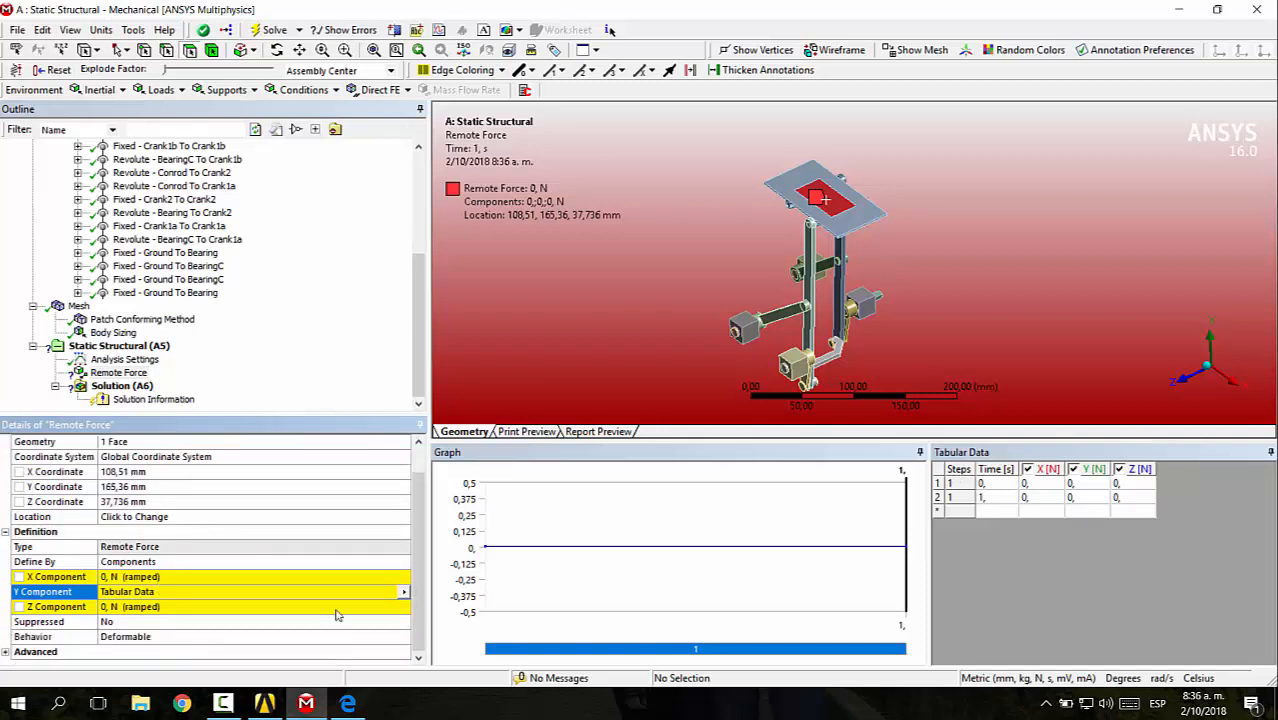
{"action": "left_click", "coordinate": [971, 518]}
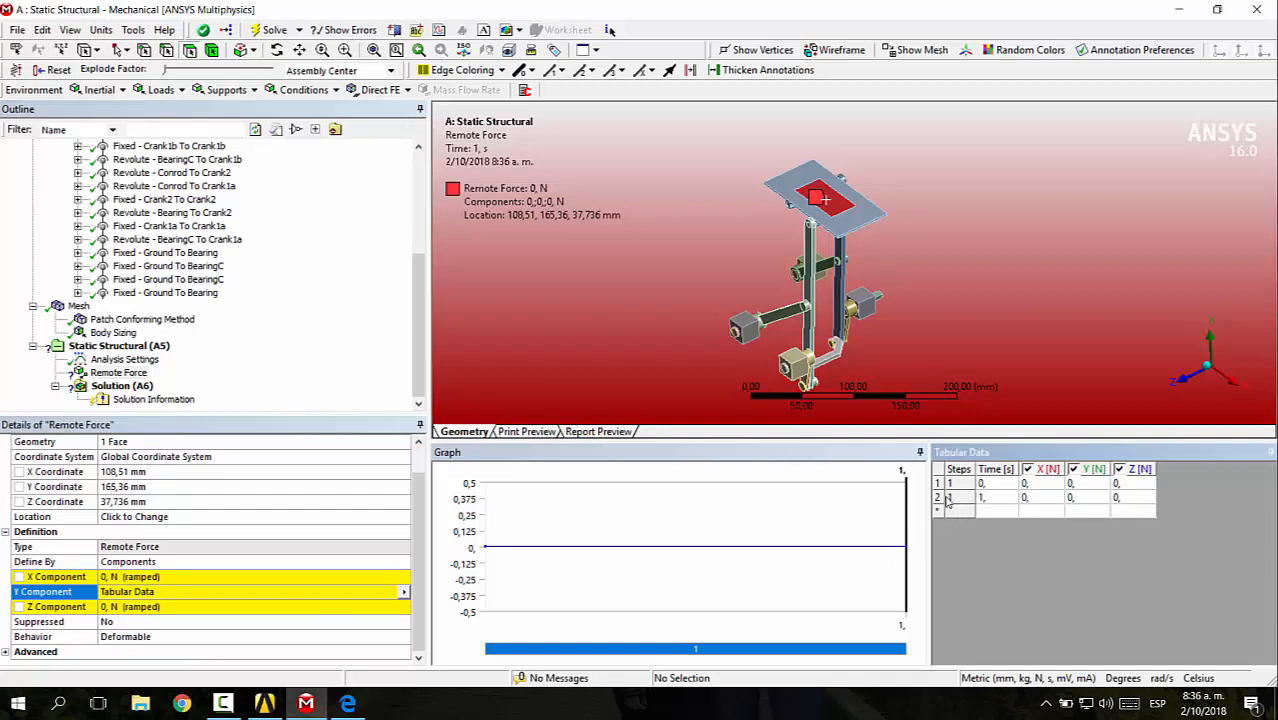
{"action": "right_click", "coordinate": [949, 513]}
{"action": "left_click", "coordinate": [953, 597]}
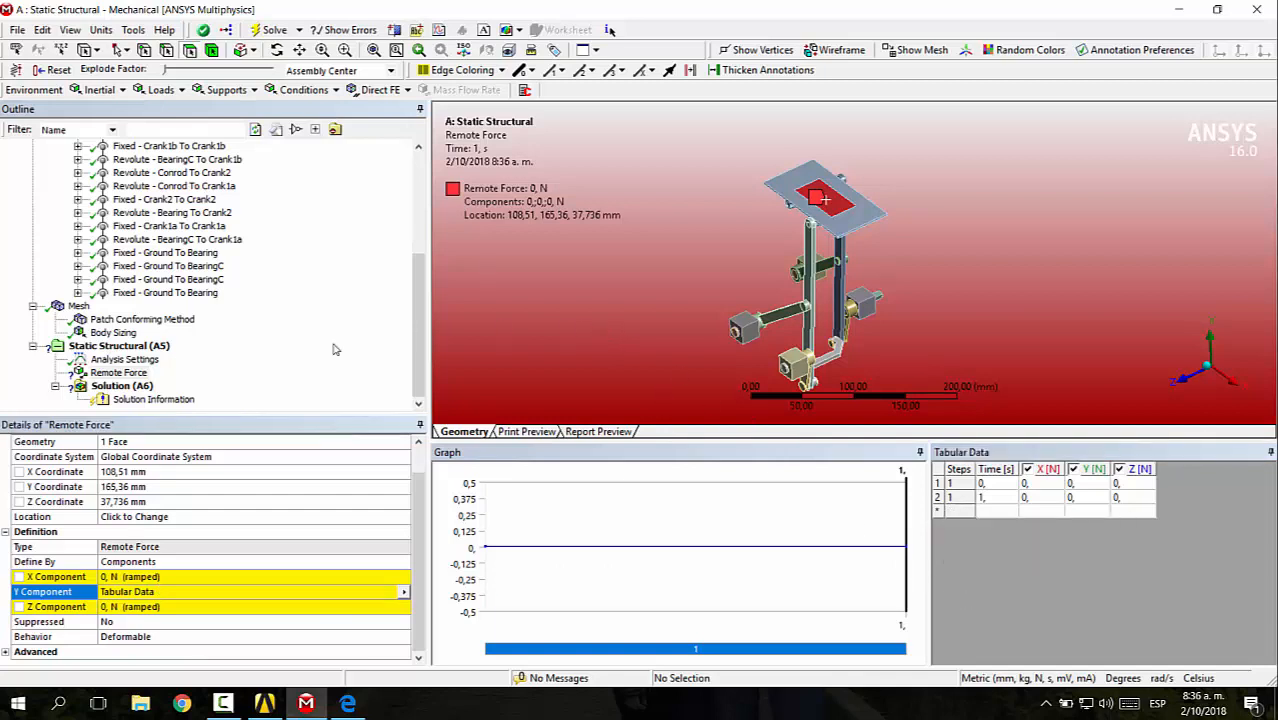
- In the analysis settings, set the number of steps to 4 and turn Large Deflection on
{"action": "scroll", "coordinate": [292, 536], "scroll_direction": "up", "scroll_amount": 1}
{"action": "scroll", "coordinate": [218, 525], "scroll_direction": "down", "scroll_amount": 1}
{"action": "left_click", "coordinate": [118, 345]}
{"action": "left_click", "coordinate": [124, 359]}
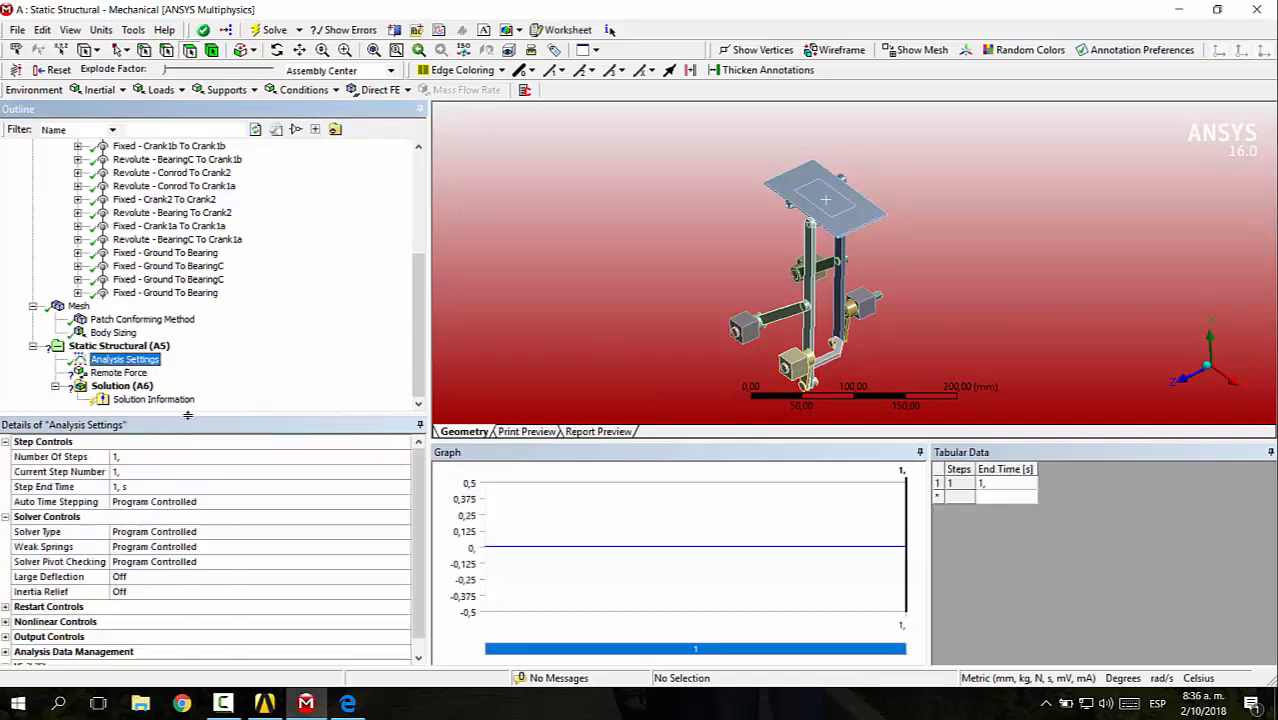
{"action": "left_click", "coordinate": [146, 457]}
{"action": "type", "text": "4"}
{"action": "left_click", "coordinate": [181, 468]}
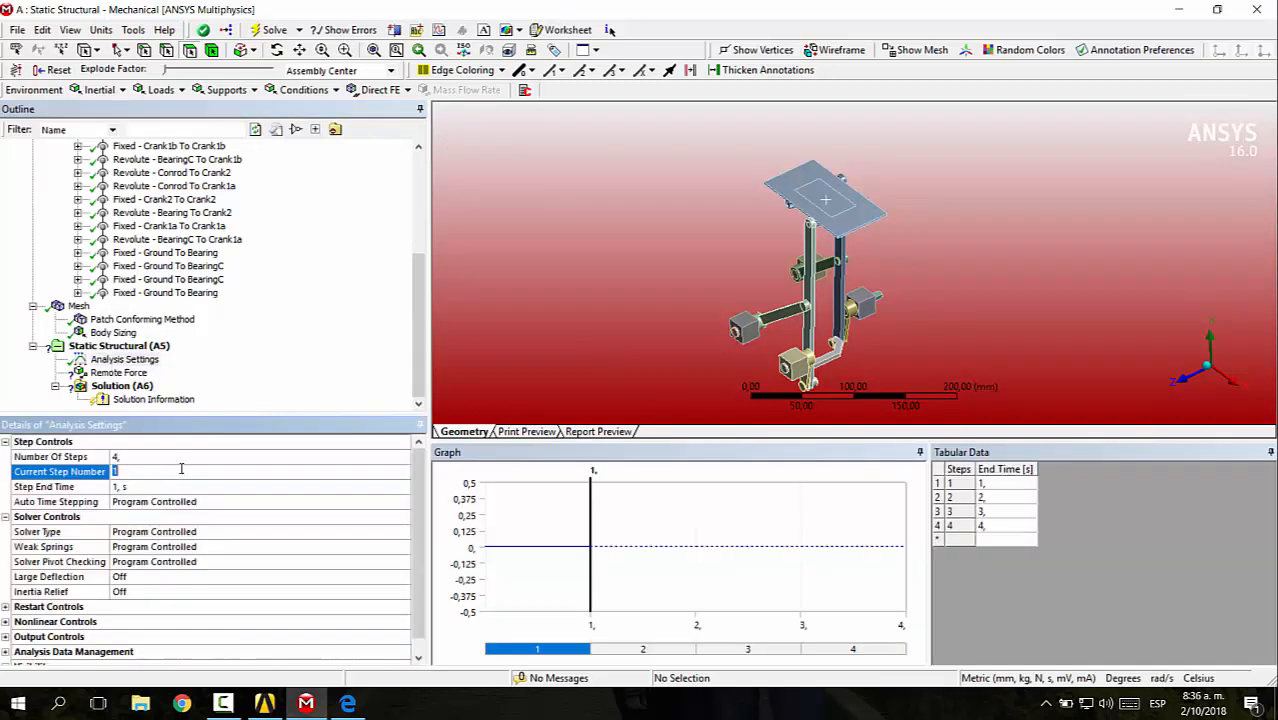
{"action": "left_click", "coordinate": [157, 580]}
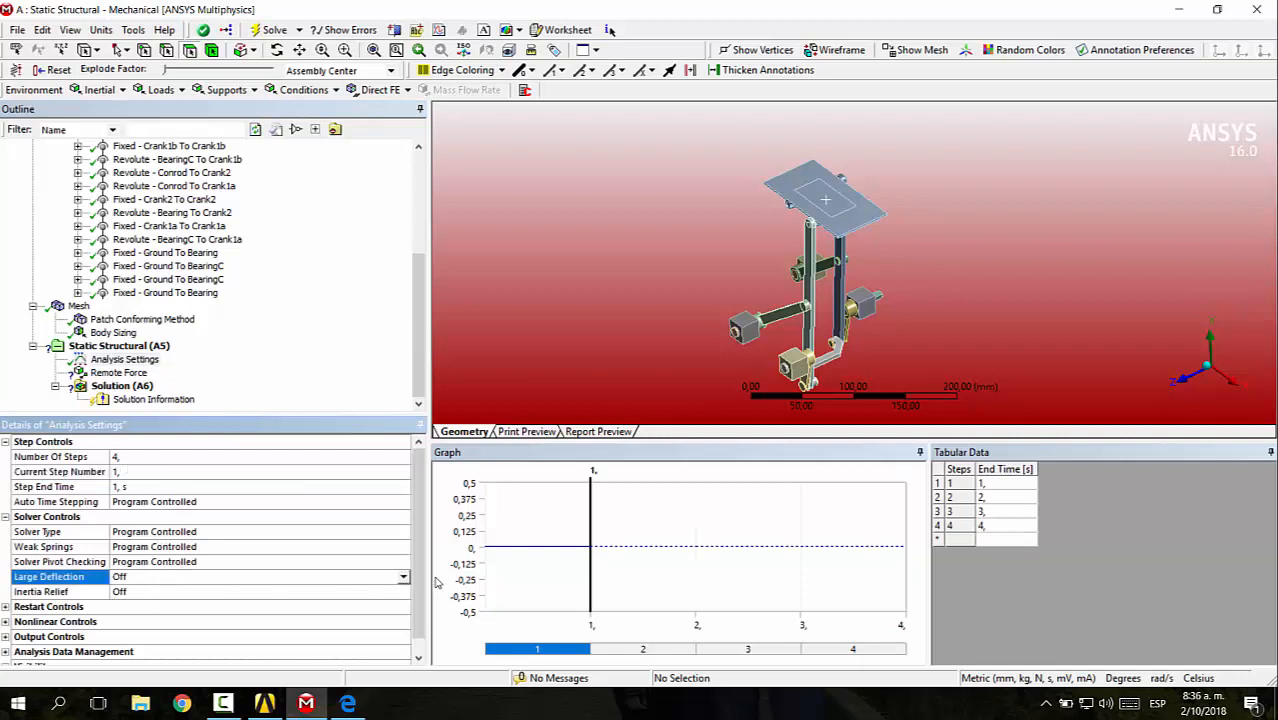
{"action": "left_click", "coordinate": [405, 577]}
{"action": "left_click", "coordinate": [262, 601]}
- Delete the 1 s row from the remote force's tabular data
{"action": "left_click", "coordinate": [118, 372]}
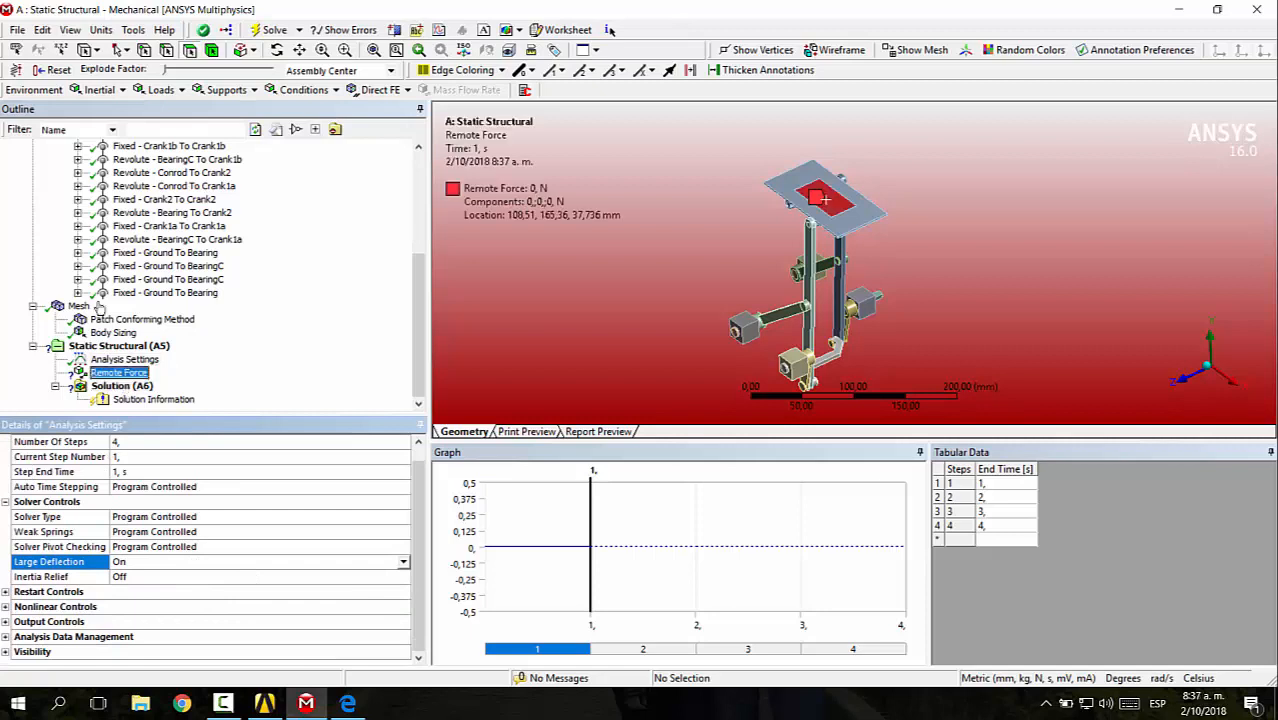
{"action": "scroll", "coordinate": [289, 536], "scroll_direction": "down", "scroll_amount": 1}
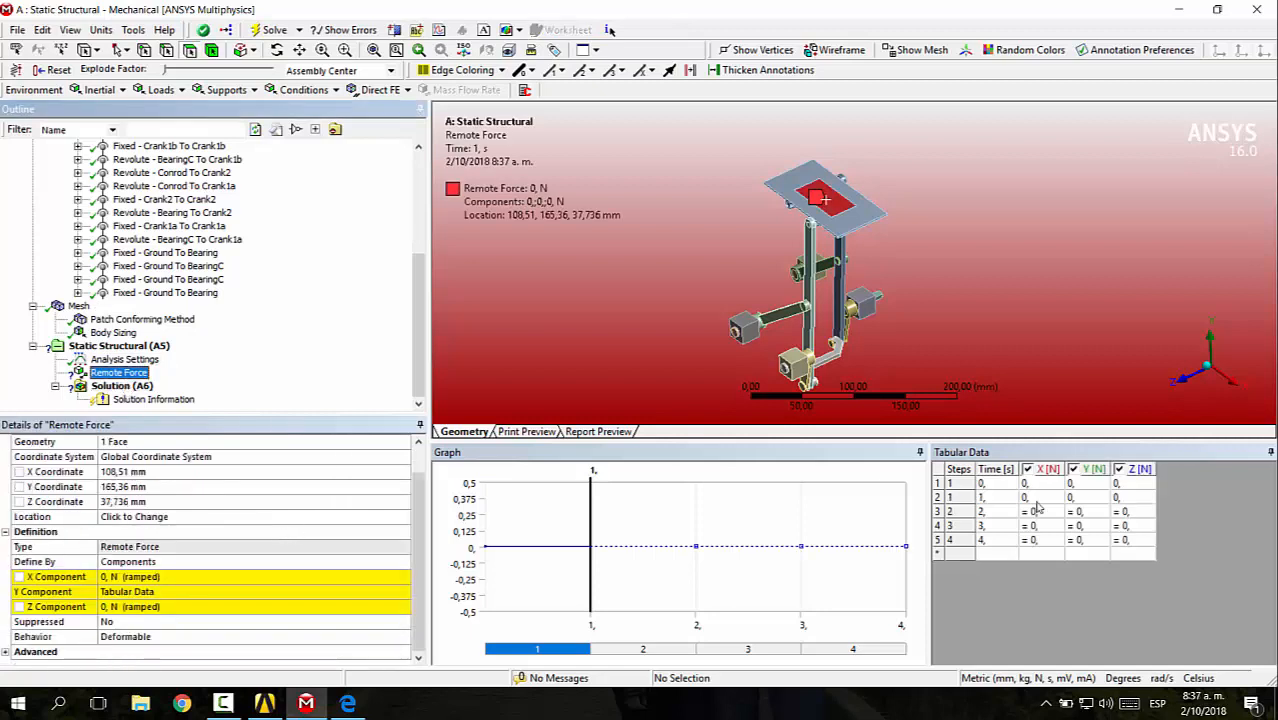
{"action": "left_click", "coordinate": [939, 498]}
{"action": "right_click", "coordinate": [940, 498]}
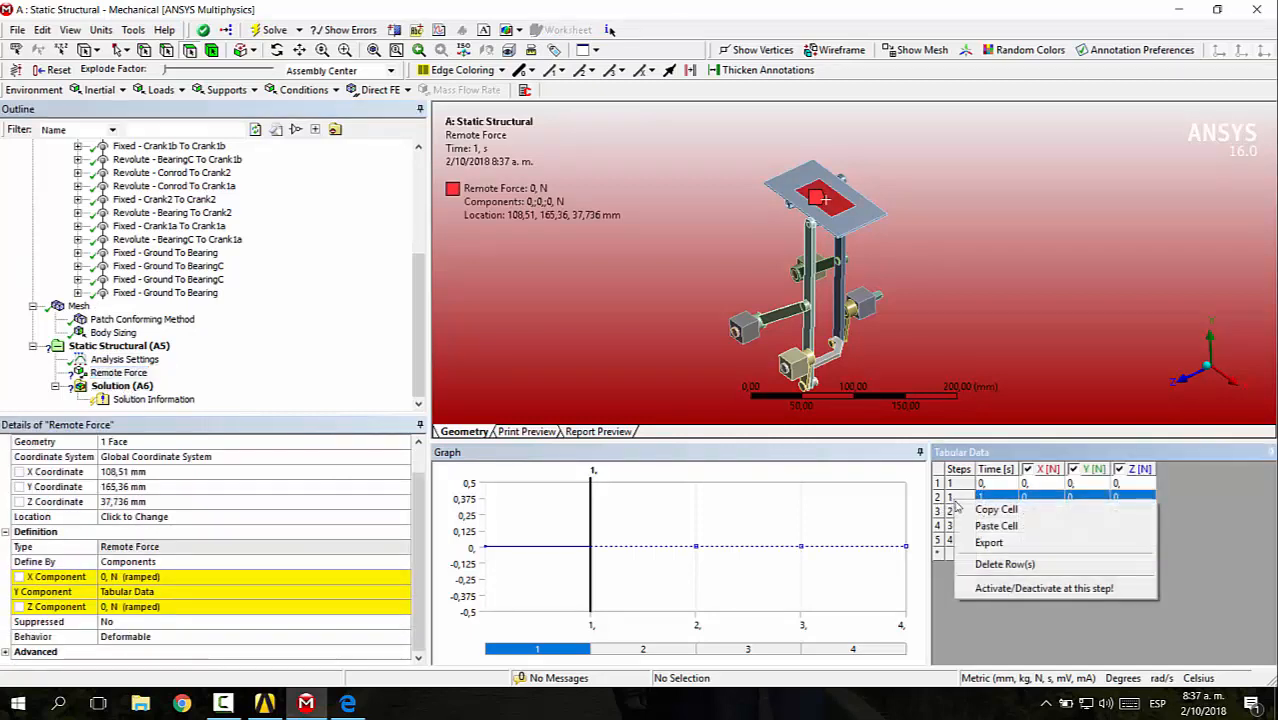
{"action": "left_click", "coordinate": [1008, 566]}
- Check the load tables in Practica #10.pdf and set the remote force's Y component at 0 s to -150 N
{"action": "left_click", "coordinate": [1076, 486]}
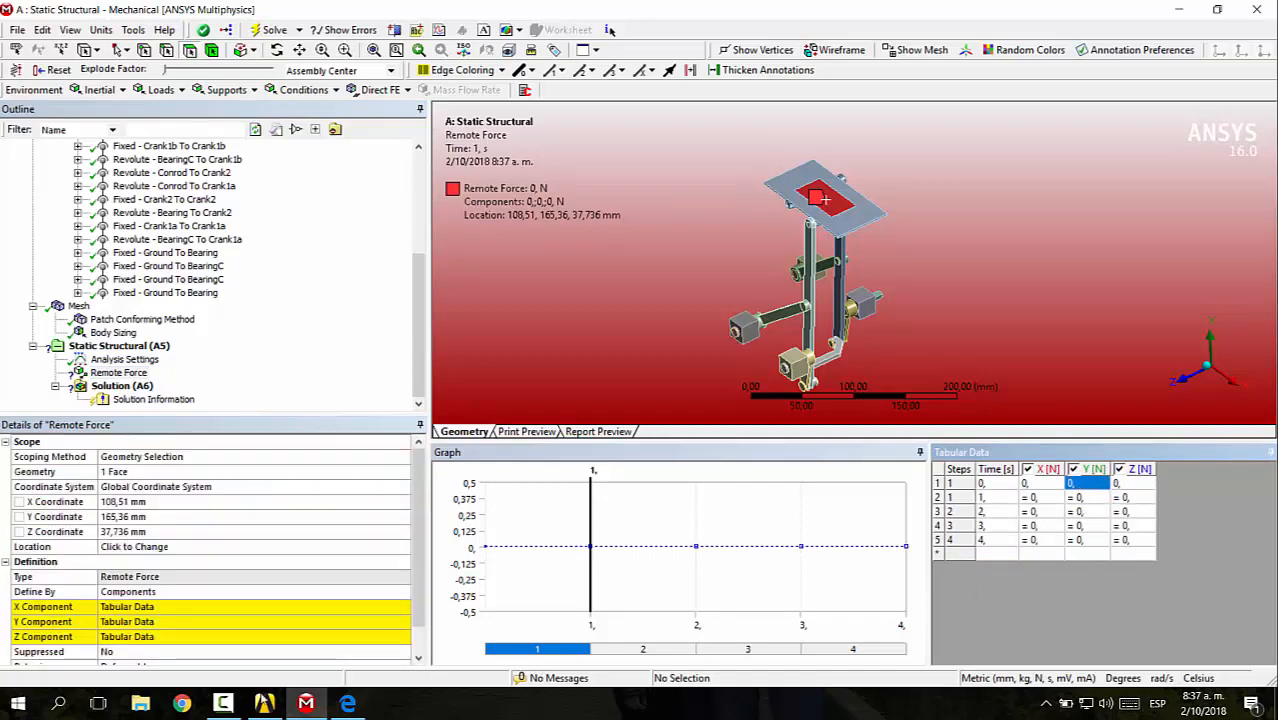
{"action": "left_click", "coordinate": [347, 703]}
{"action": "scroll", "coordinate": [787, 394], "scroll_direction": "down", "scroll_amount": 20}
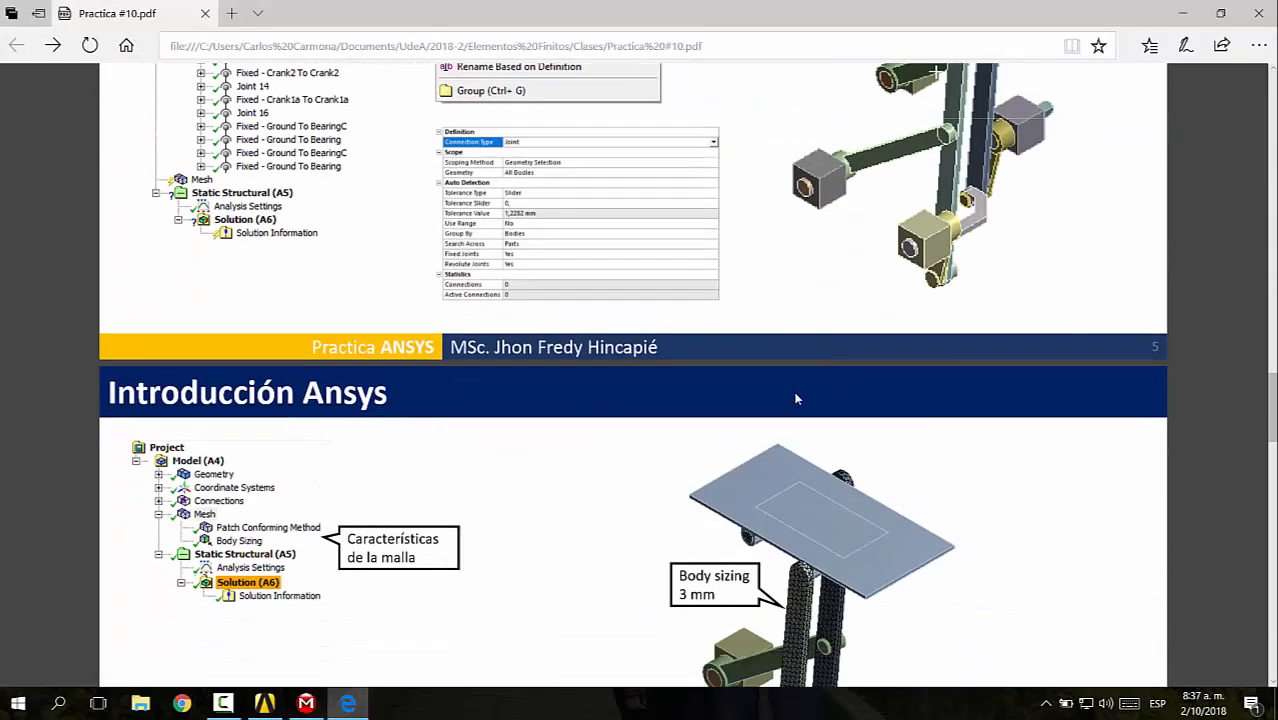
{"action": "scroll", "coordinate": [797, 394], "scroll_direction": "up", "scroll_amount": 2}
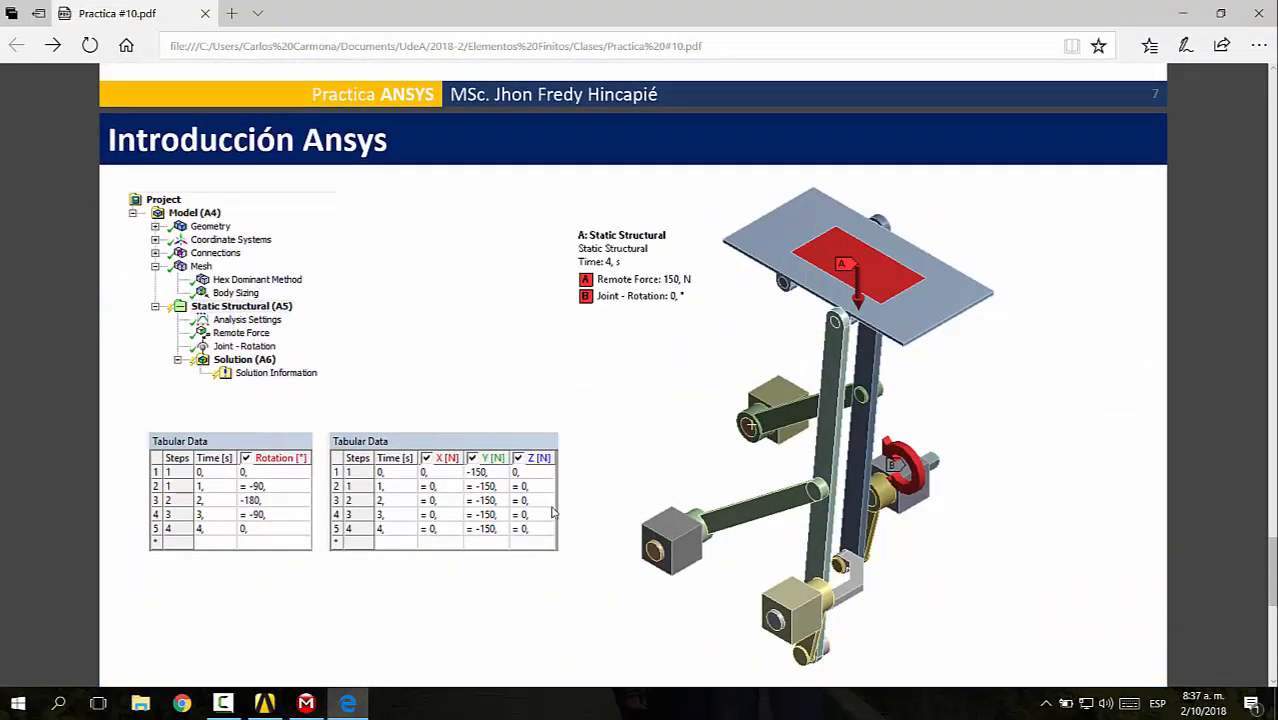
{"action": "key", "text": "alt+Tab"}
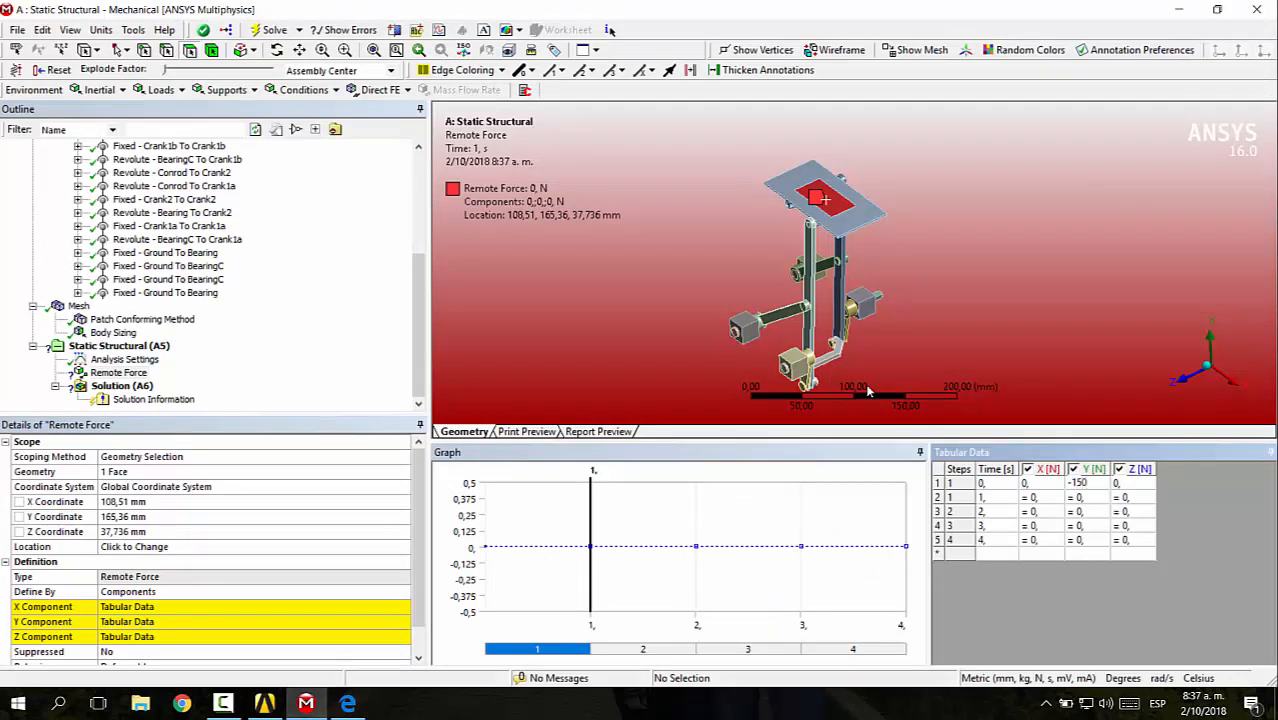
{"action": "type", "text": "-150"}
{"action": "key", "text": "Tab"}
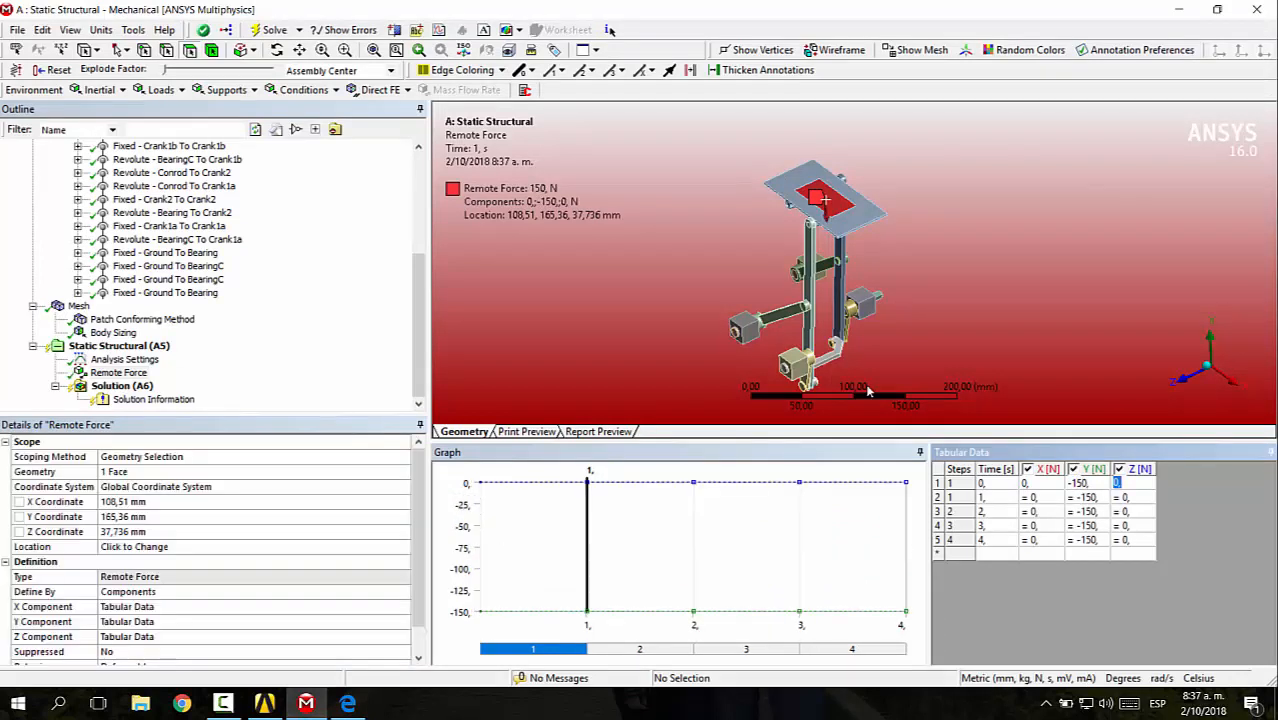
- Consult the joint rotation setup in Practica #10.pdf and add a Joint Load to Static Structural (A5)
{"action": "left_click", "coordinate": [1087, 319]}
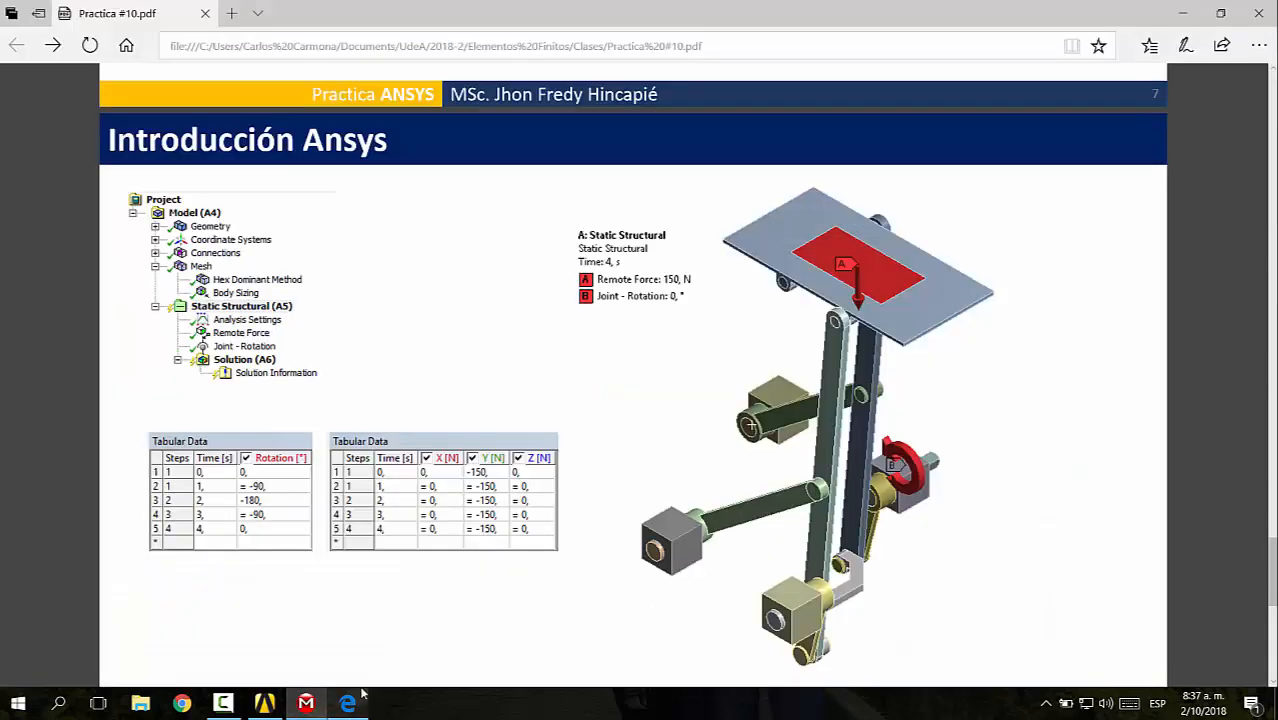
{"action": "left_click", "coordinate": [348, 703]}
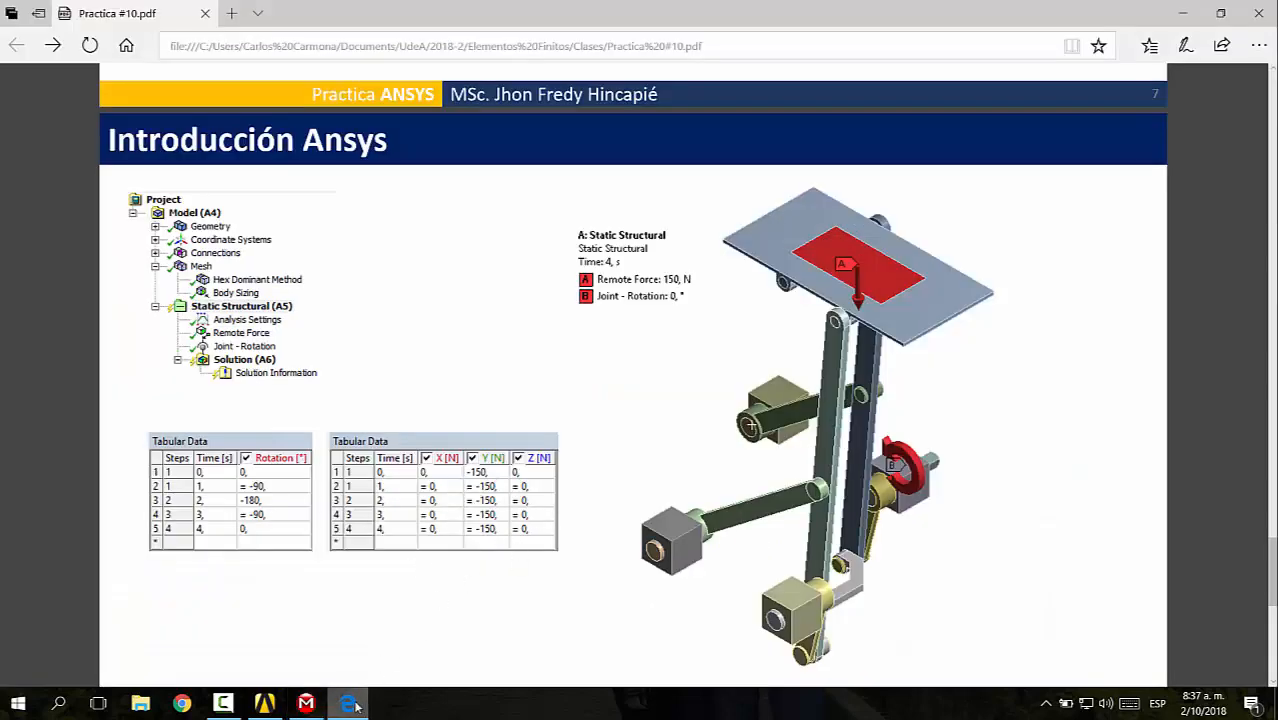
{"action": "mouse_move", "coordinate": [357, 708]}
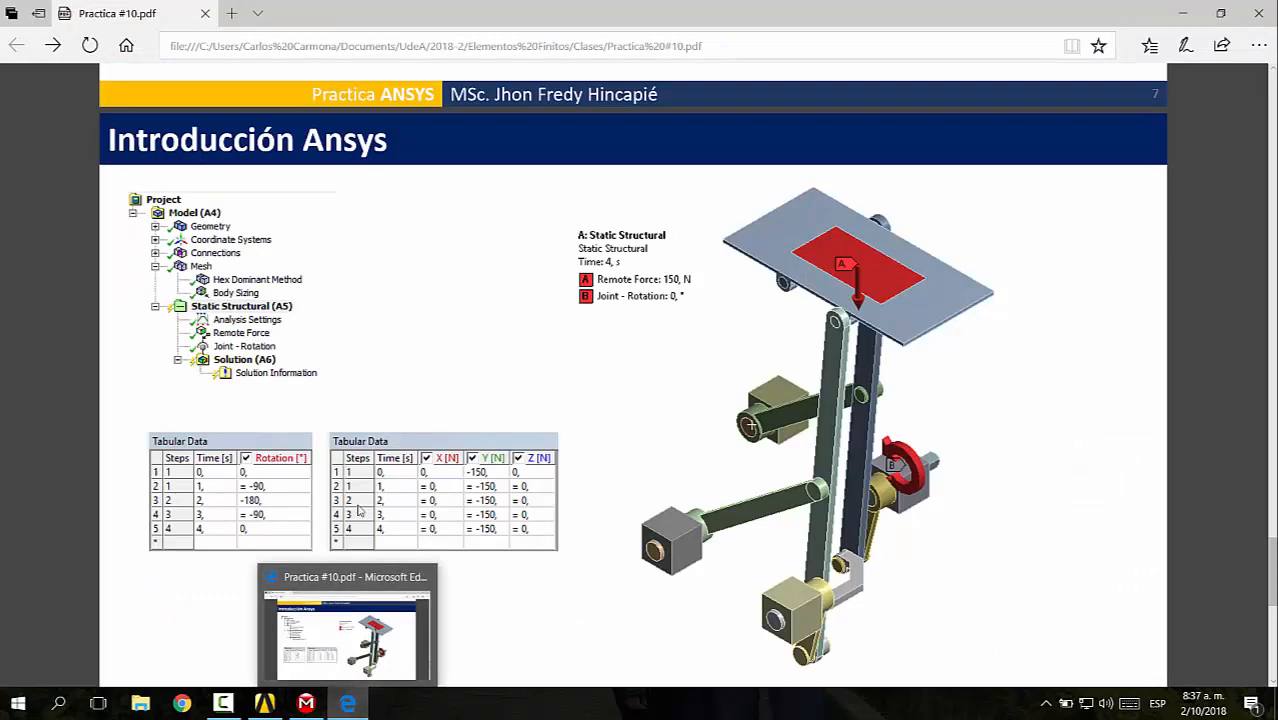
{"action": "left_click", "coordinate": [349, 705]}
{"action": "left_click", "coordinate": [105, 346]}
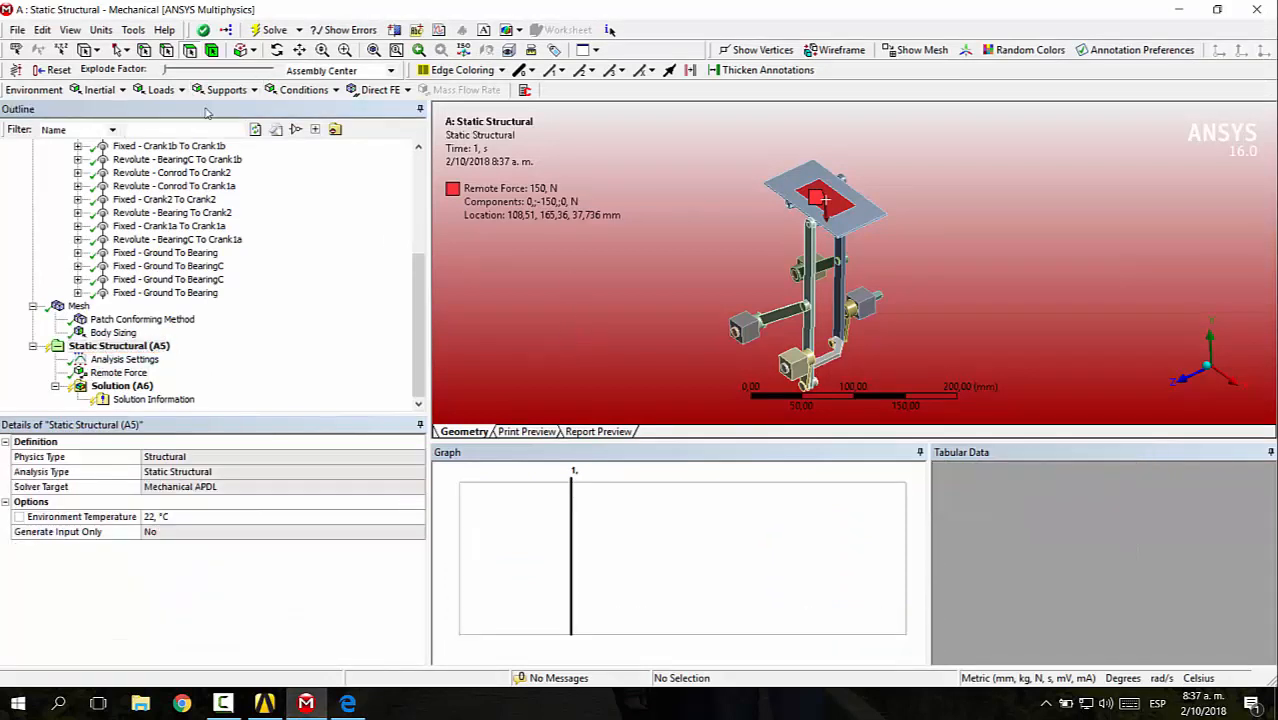
{"action": "left_click", "coordinate": [165, 89]}
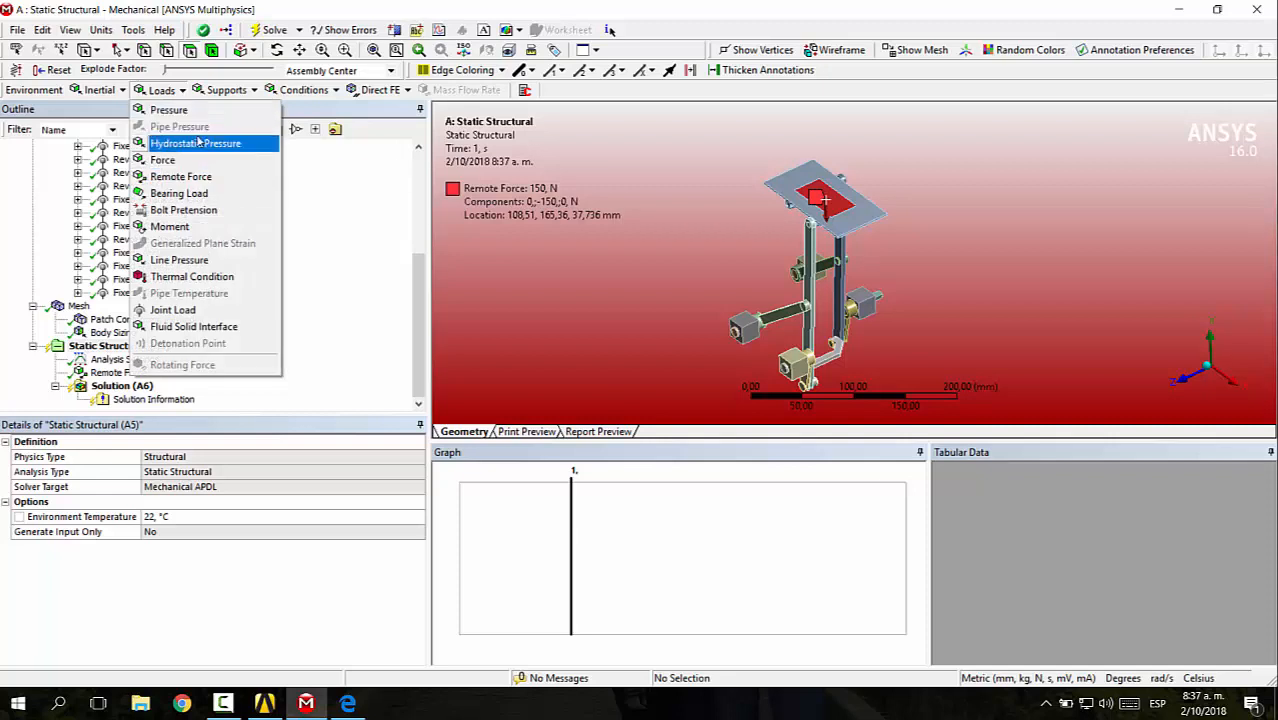
{"action": "left_click", "coordinate": [175, 310]}
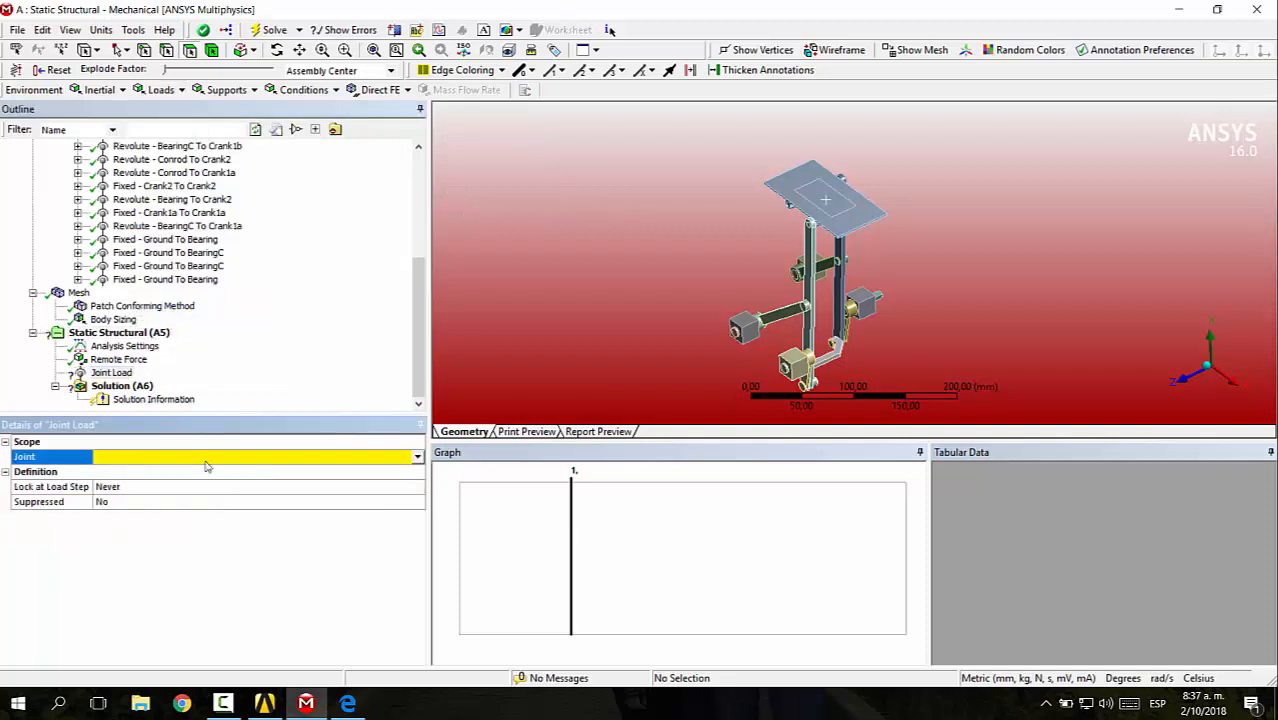
- Try scoping the joint load to Revolute - Conrod2 To Crank1b and check where that joint sits on the linkage
{"action": "left_click", "coordinate": [417, 456]}
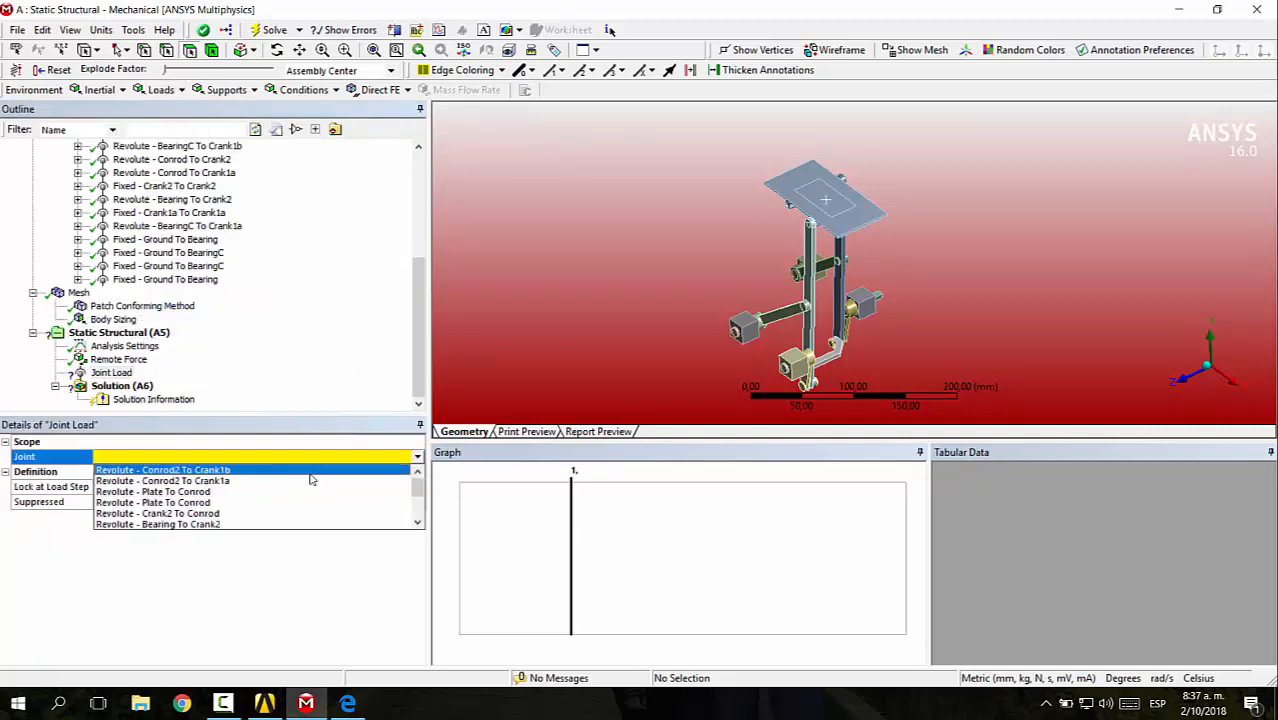
{"action": "left_click", "coordinate": [403, 466]}
{"action": "middle_click_drag", "start_coordinate": [1036, 350], "coordinate": [697, 277]}
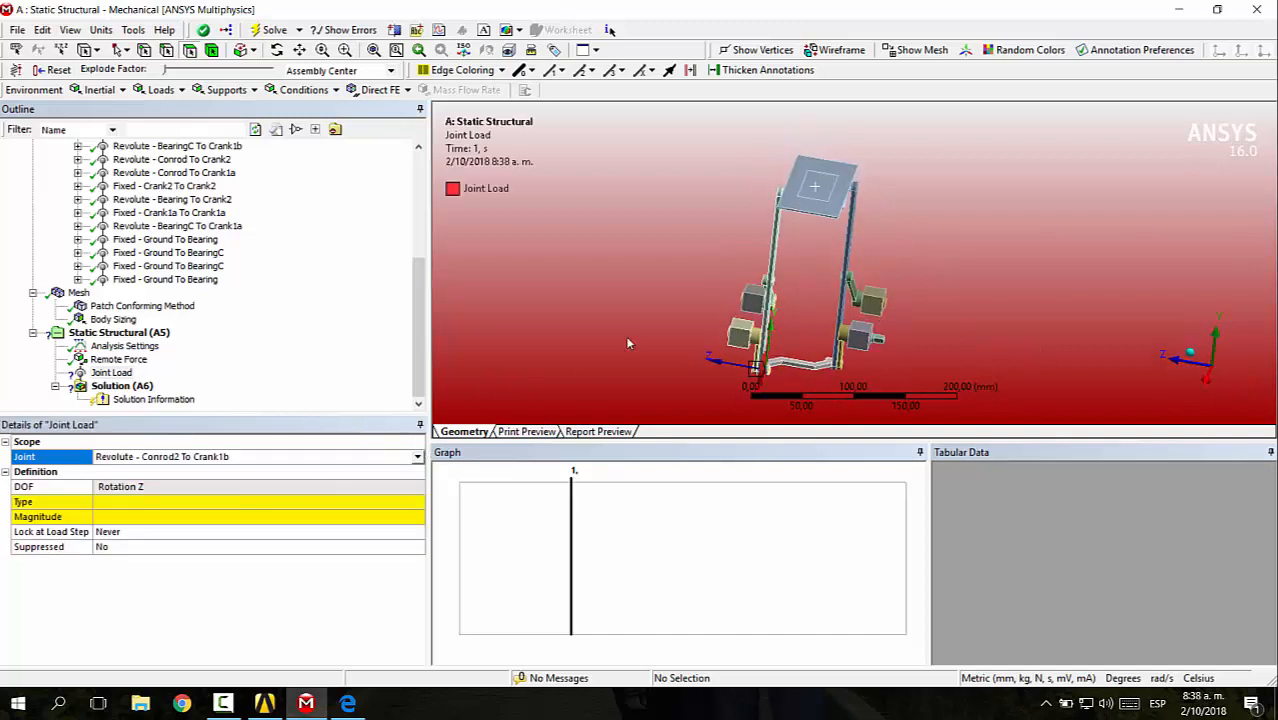
- Scope the joint load to Revolute - BearingC To Crank1b and check the joint's location on the model
{"action": "left_click", "coordinate": [420, 457]}
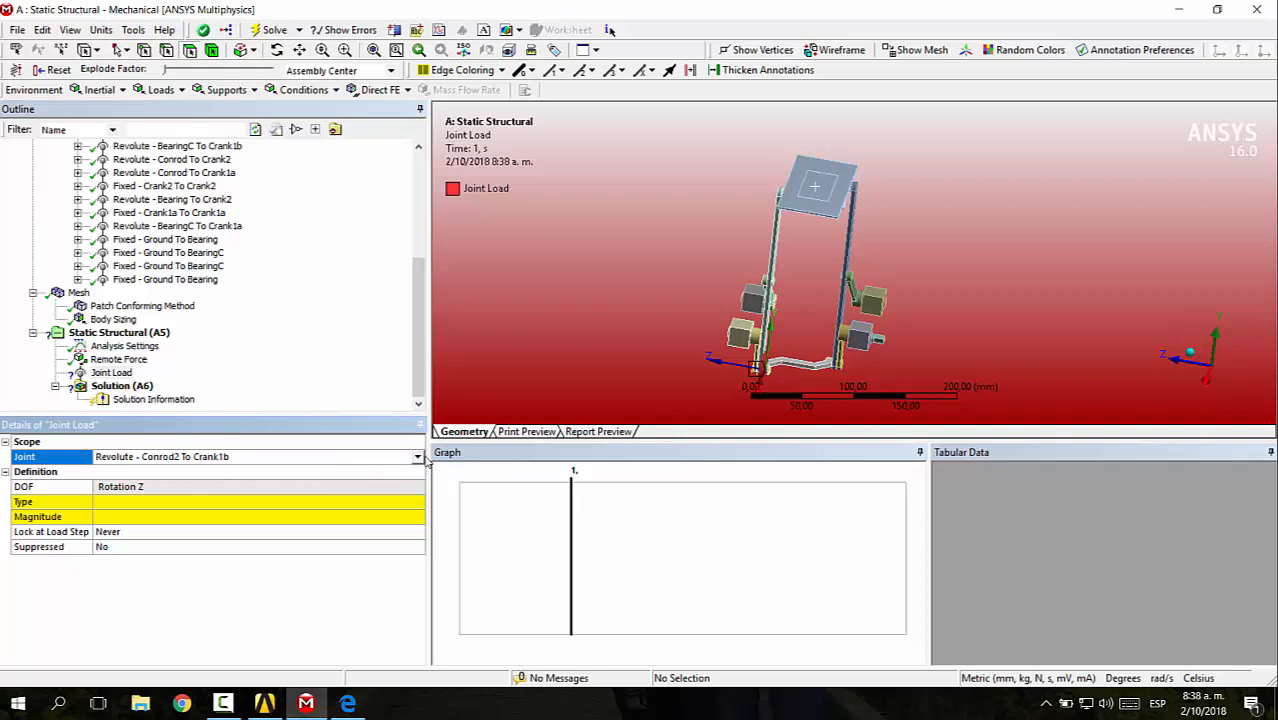
{"action": "left_click", "coordinate": [418, 457]}
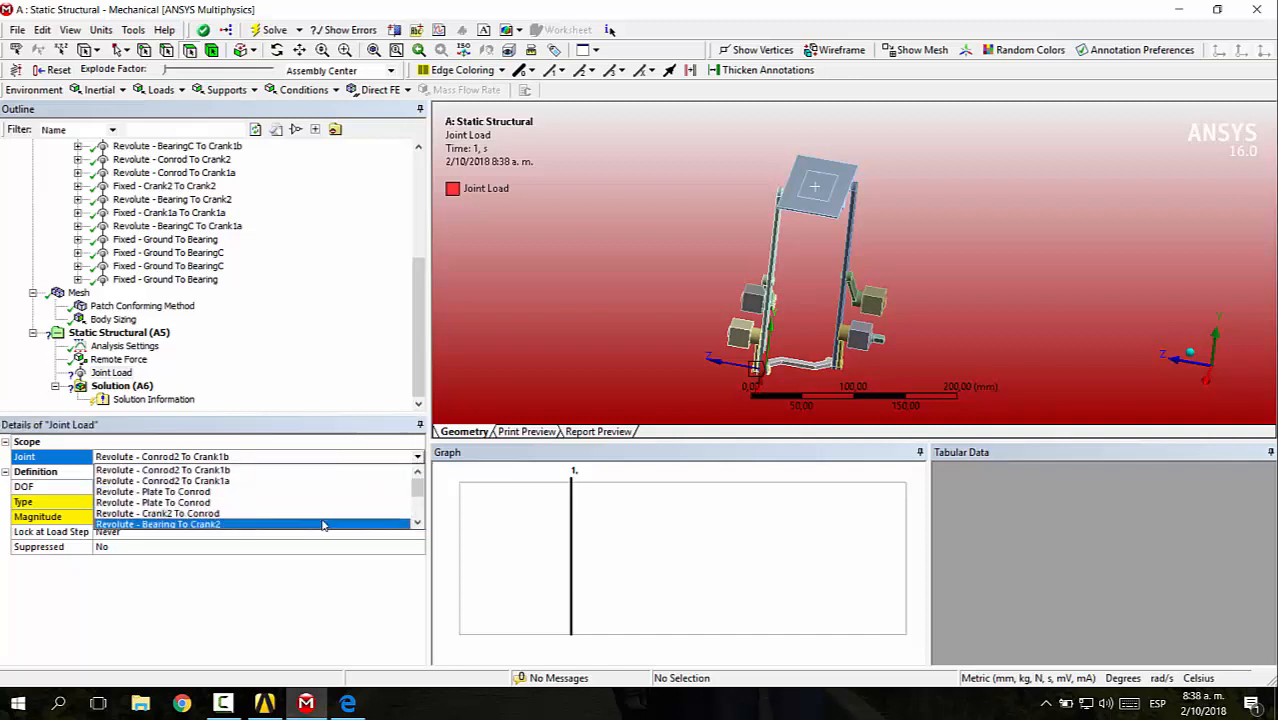
{"action": "left_click_drag", "start_coordinate": [420, 486], "coordinate": [420, 498]}
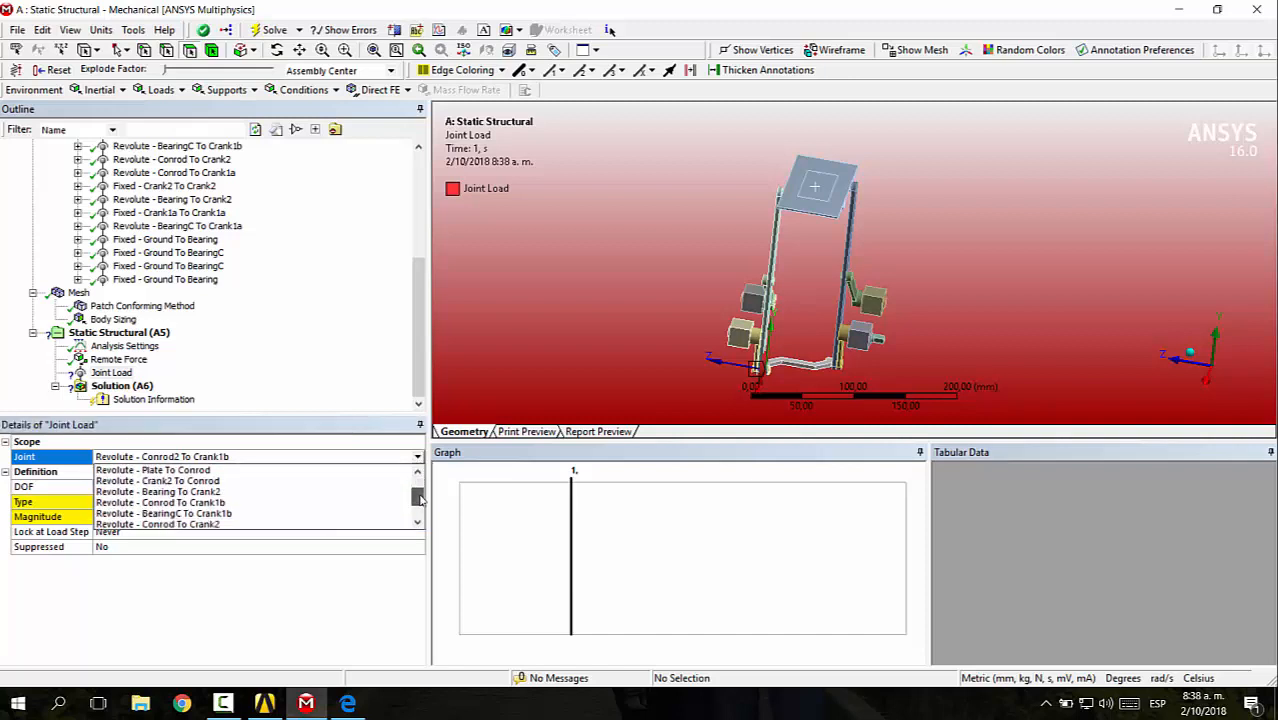
{"action": "left_click", "coordinate": [330, 514]}
{"action": "middle_click_drag", "start_coordinate": [775, 352], "coordinate": [762, 316]}
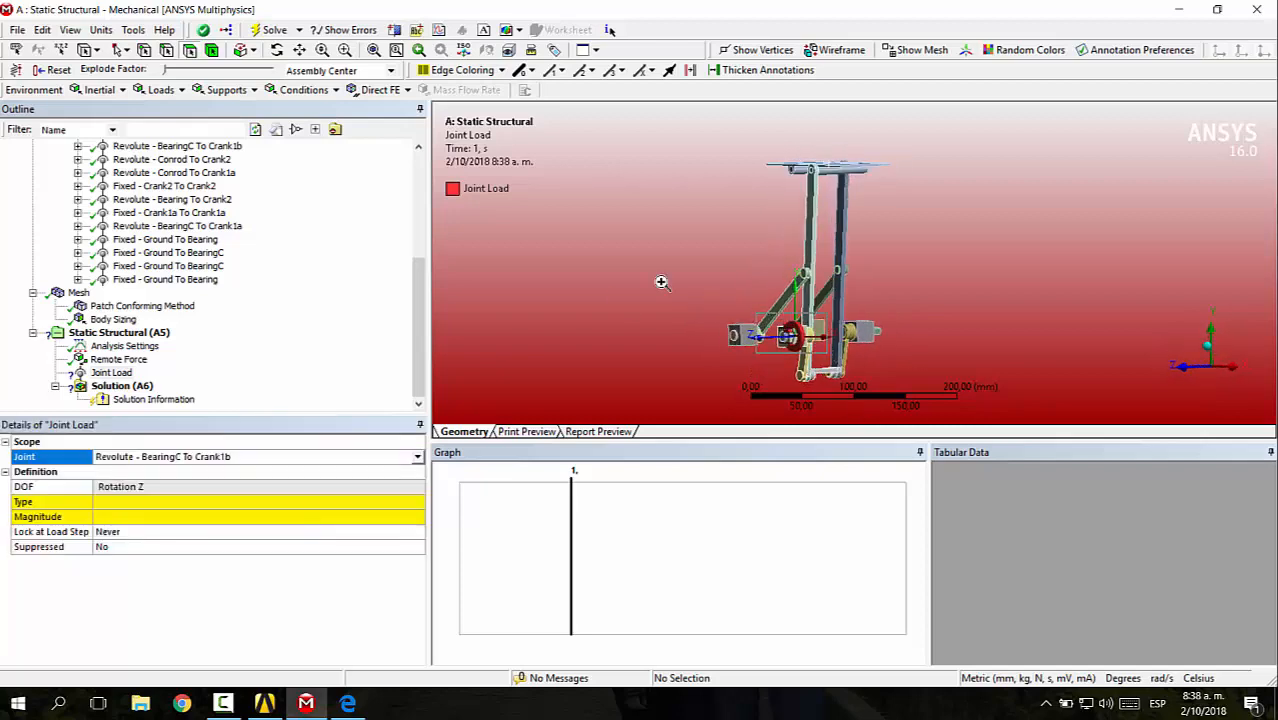
{"action": "right_click_drag", "start_coordinate": [720, 305], "coordinate": [866, 355]}
{"action": "scroll", "coordinate": [870, 345], "scroll_direction": "down", "scroll_amount": 5}
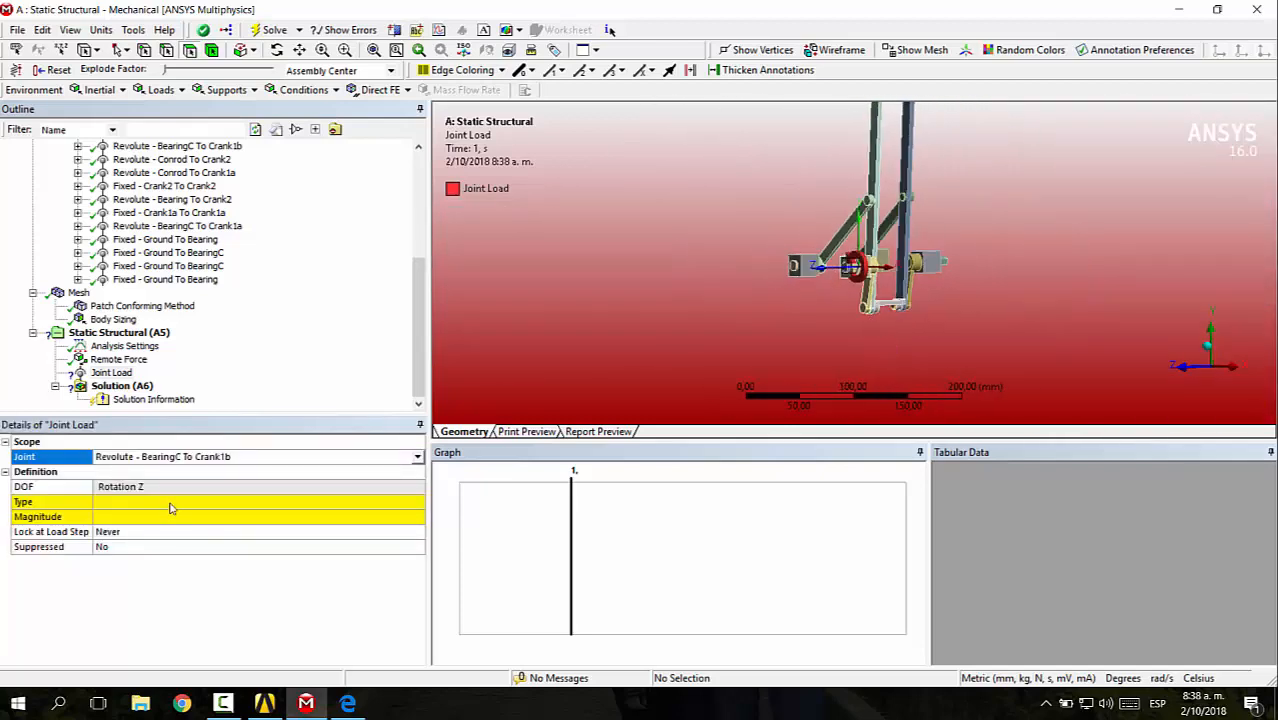
{"action": "scroll", "coordinate": [760, 312], "scroll_direction": "down", "scroll_amount": 3}
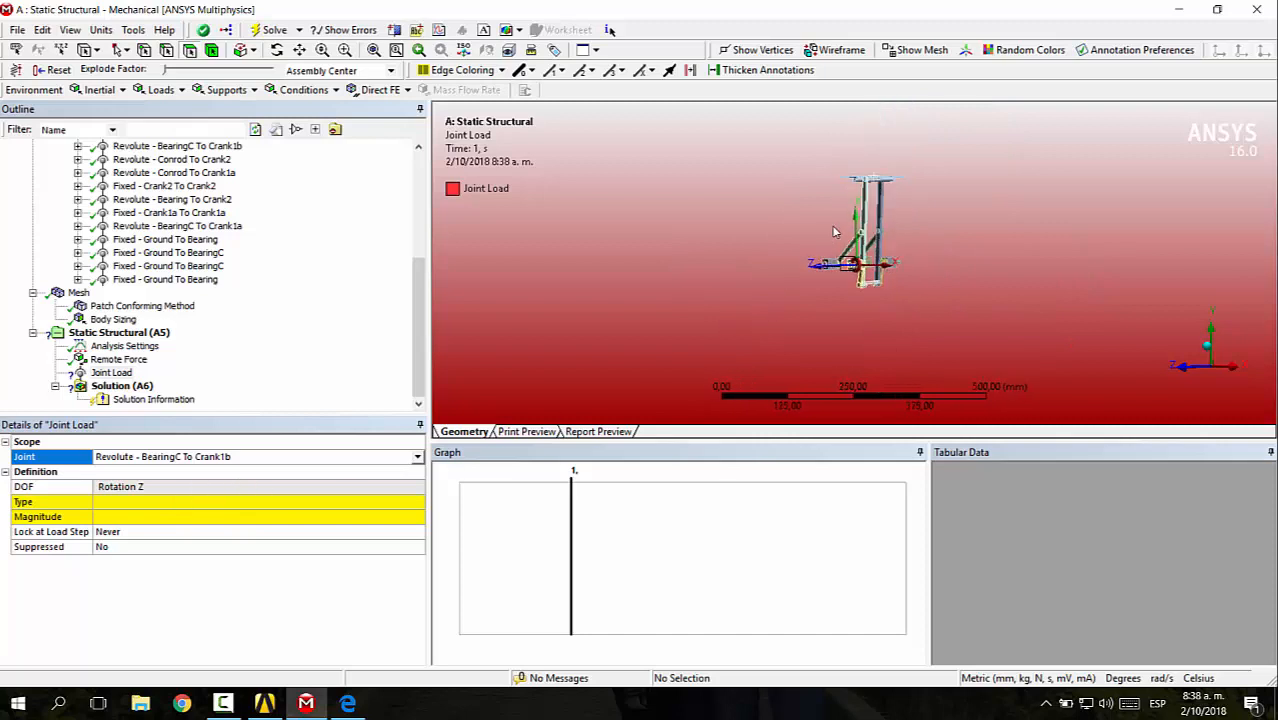
{"action": "scroll", "coordinate": [769, 251], "scroll_direction": "up", "scroll_amount": 3}
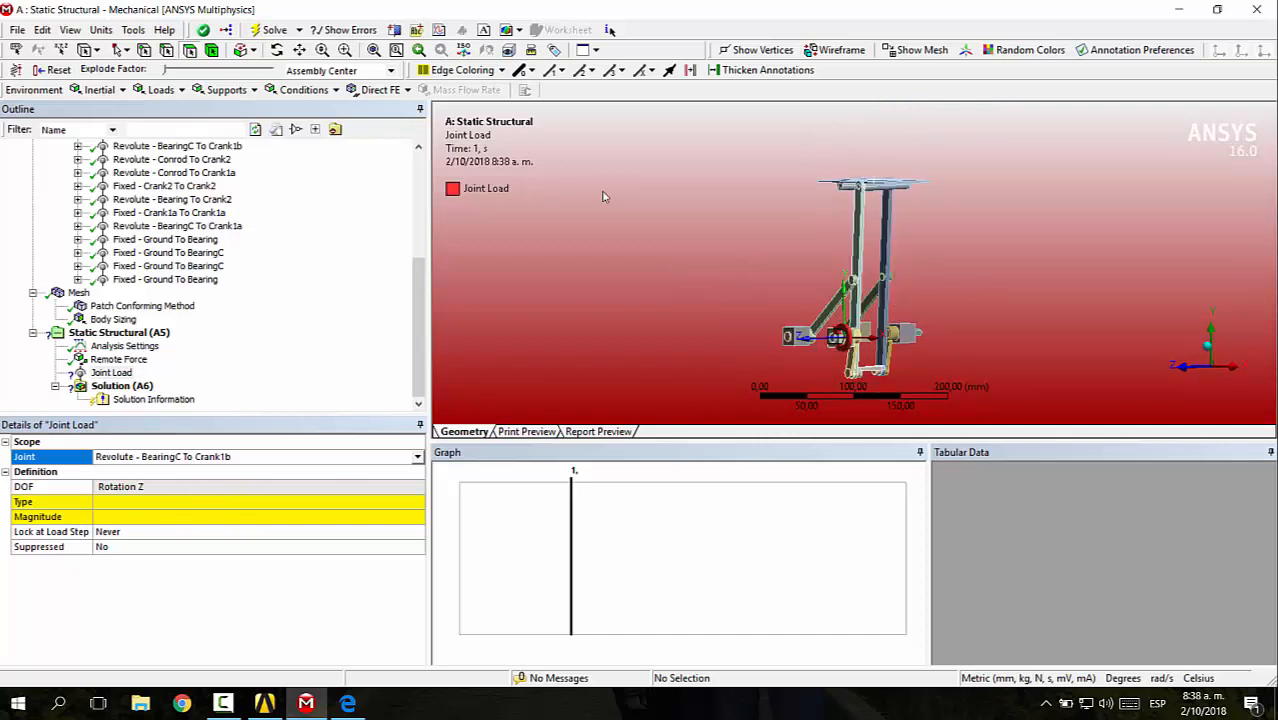
- Set the joint load's type to Rotation and its magnitude to Tabular (Time) data
{"action": "left_click", "coordinate": [330, 510]}
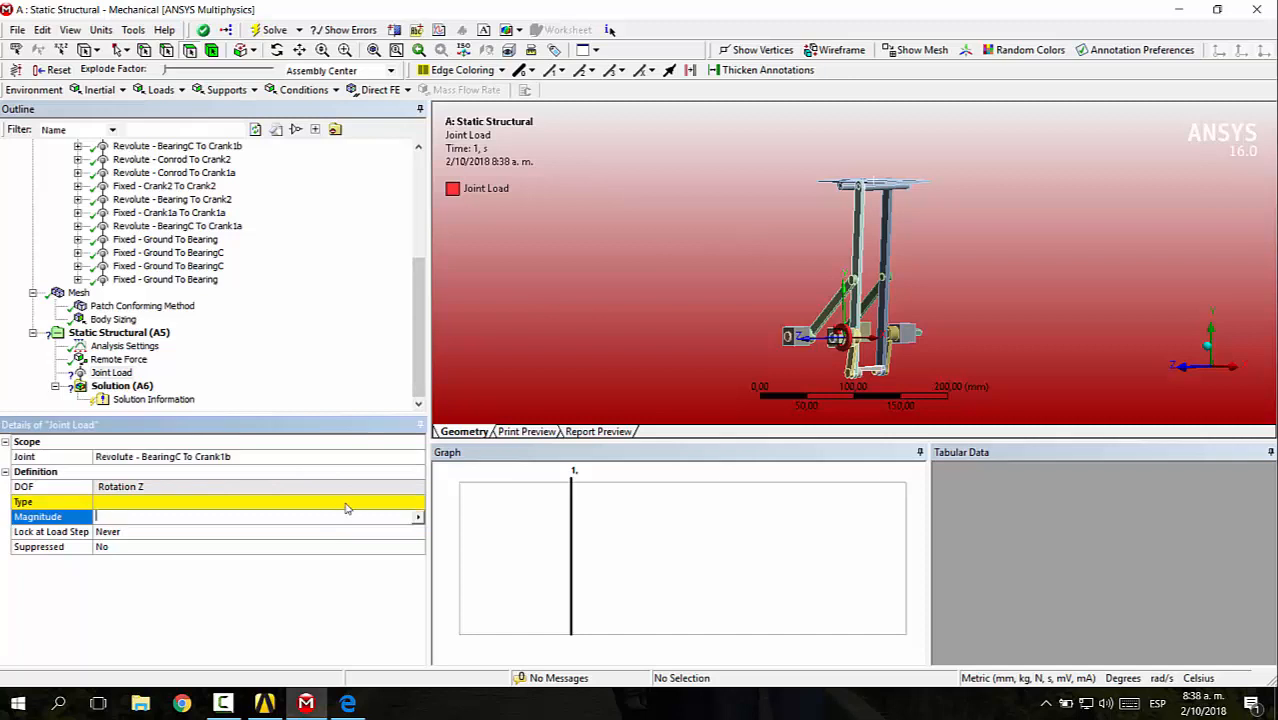
{"action": "left_click", "coordinate": [417, 502]}
{"action": "left_click", "coordinate": [359, 516]}
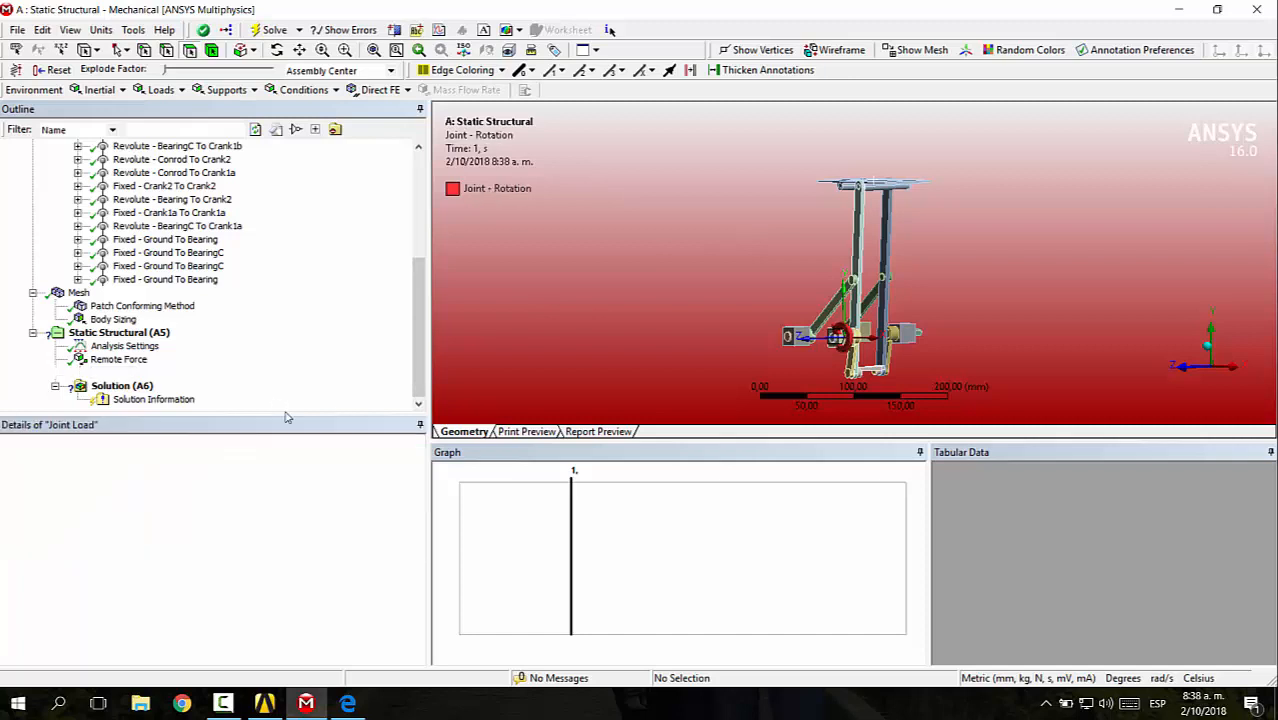
{"action": "left_click", "coordinate": [394, 517]}
{"action": "left_click", "coordinate": [417, 517]}
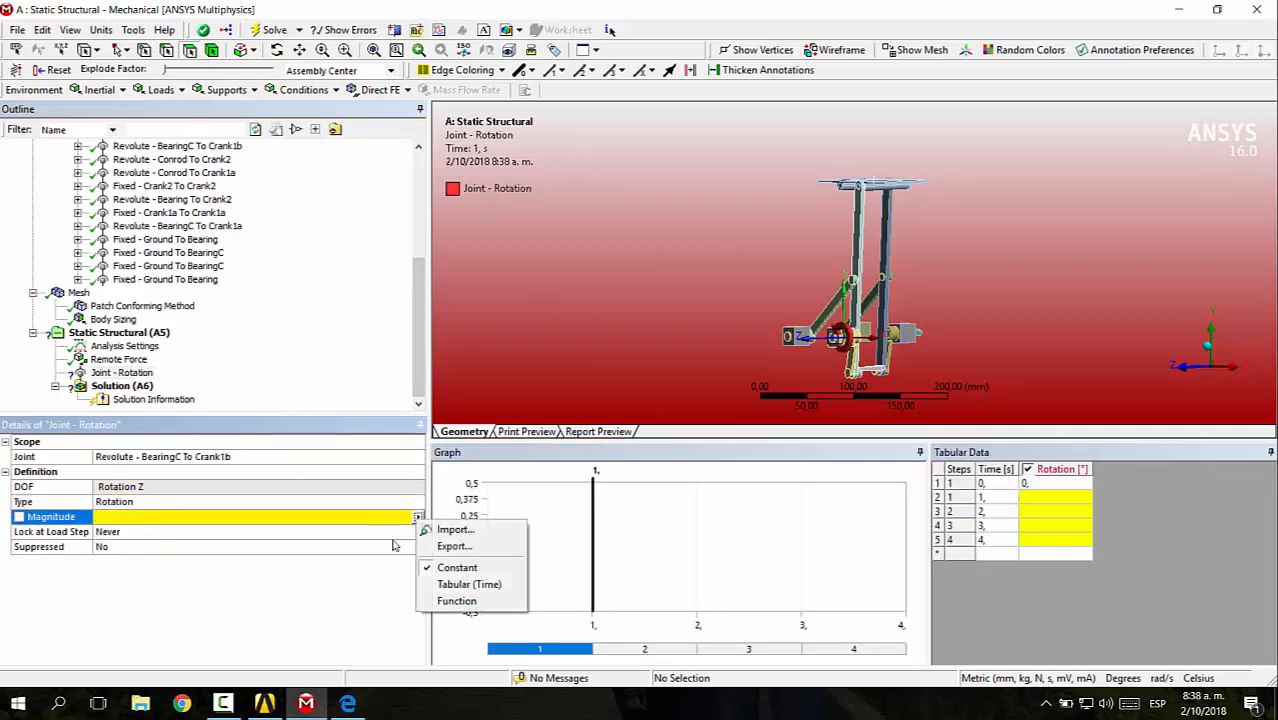
{"action": "left_click", "coordinate": [468, 583]}
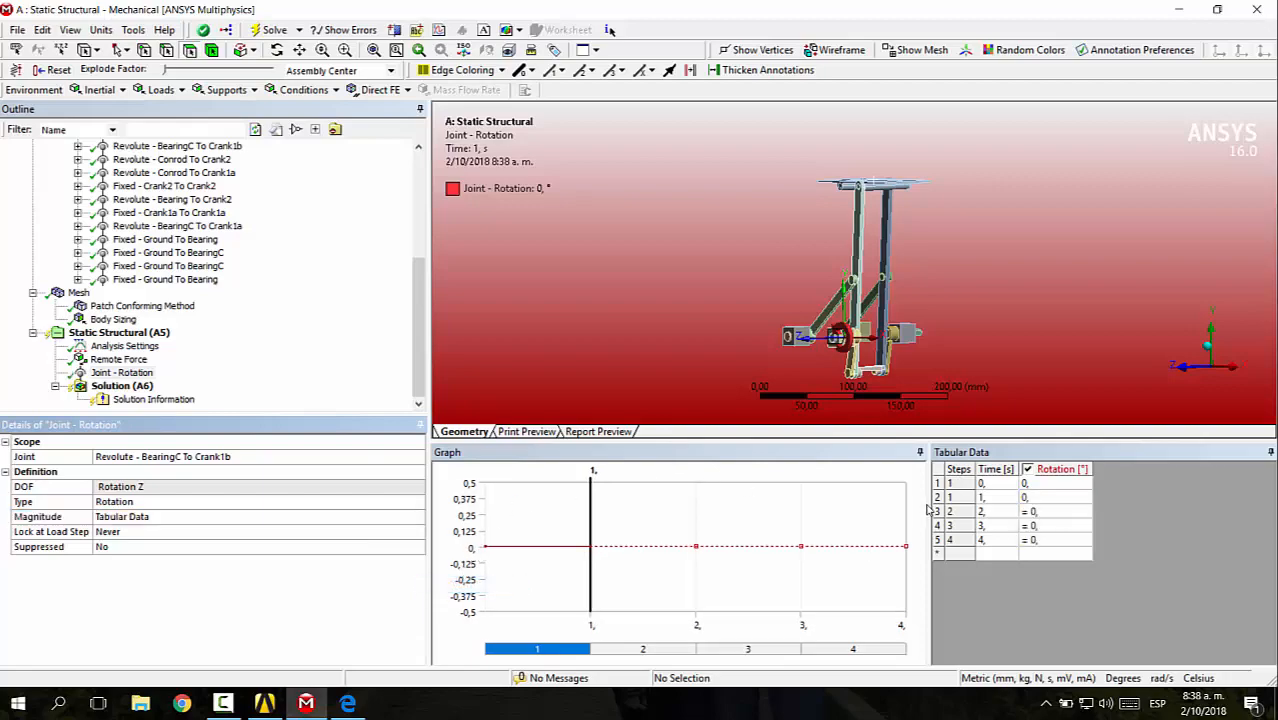
- Review the rotation table in Practica #10.pdf and delete the 1 s row from the joint rotation's tabular data
{"action": "key", "text": "super+Tab"}
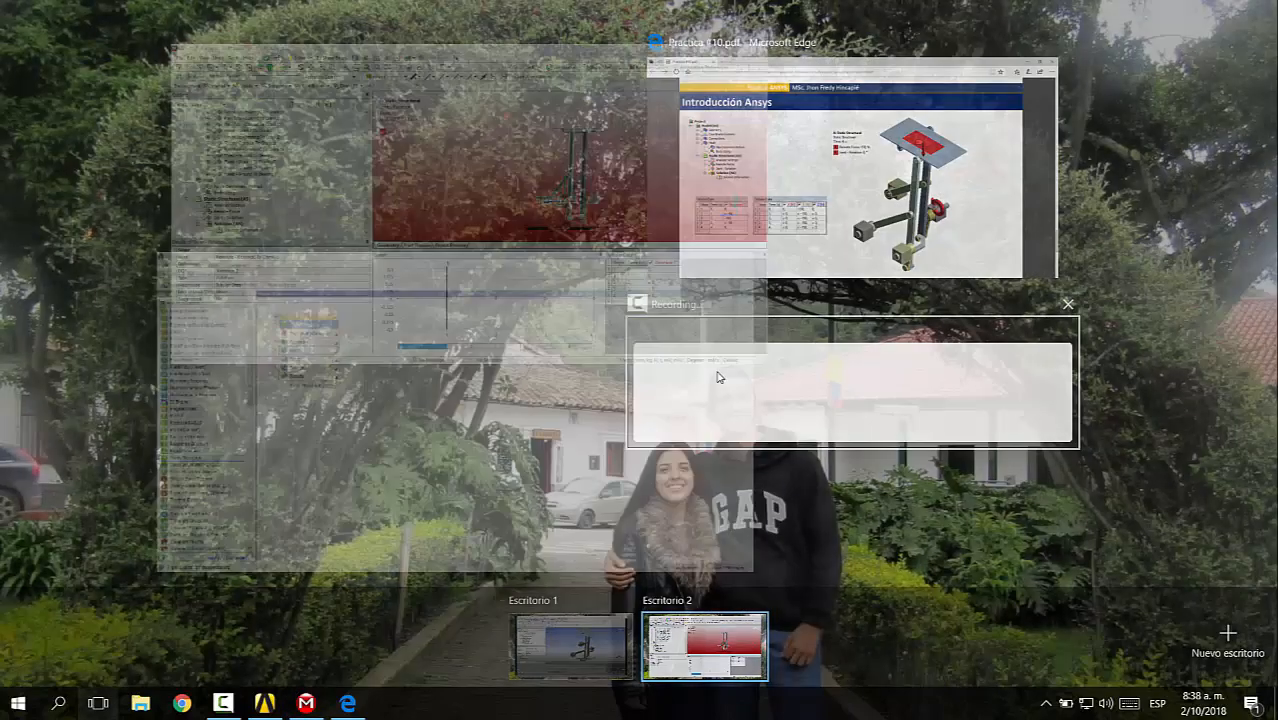
{"action": "left_click", "coordinate": [620, 617]}
{"action": "left_click", "coordinate": [347, 703]}
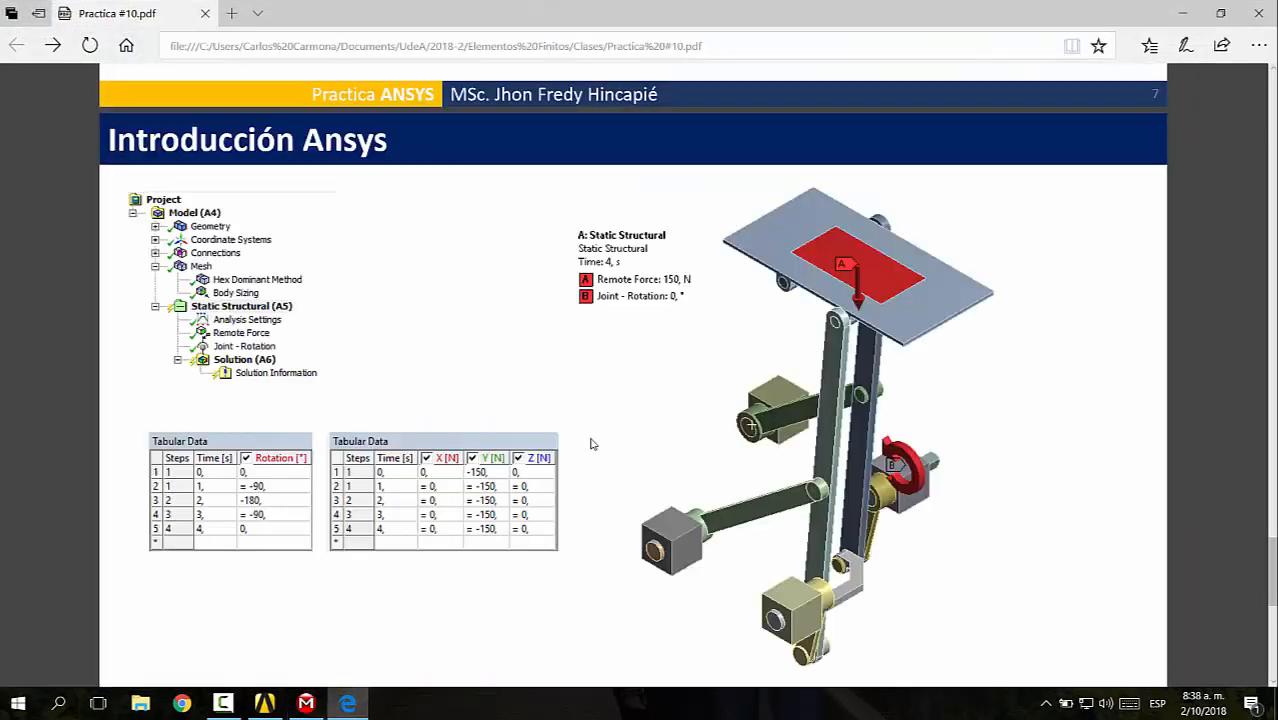
{"action": "scroll", "coordinate": [494, 443], "scroll_direction": "down", "scroll_amount": 2}
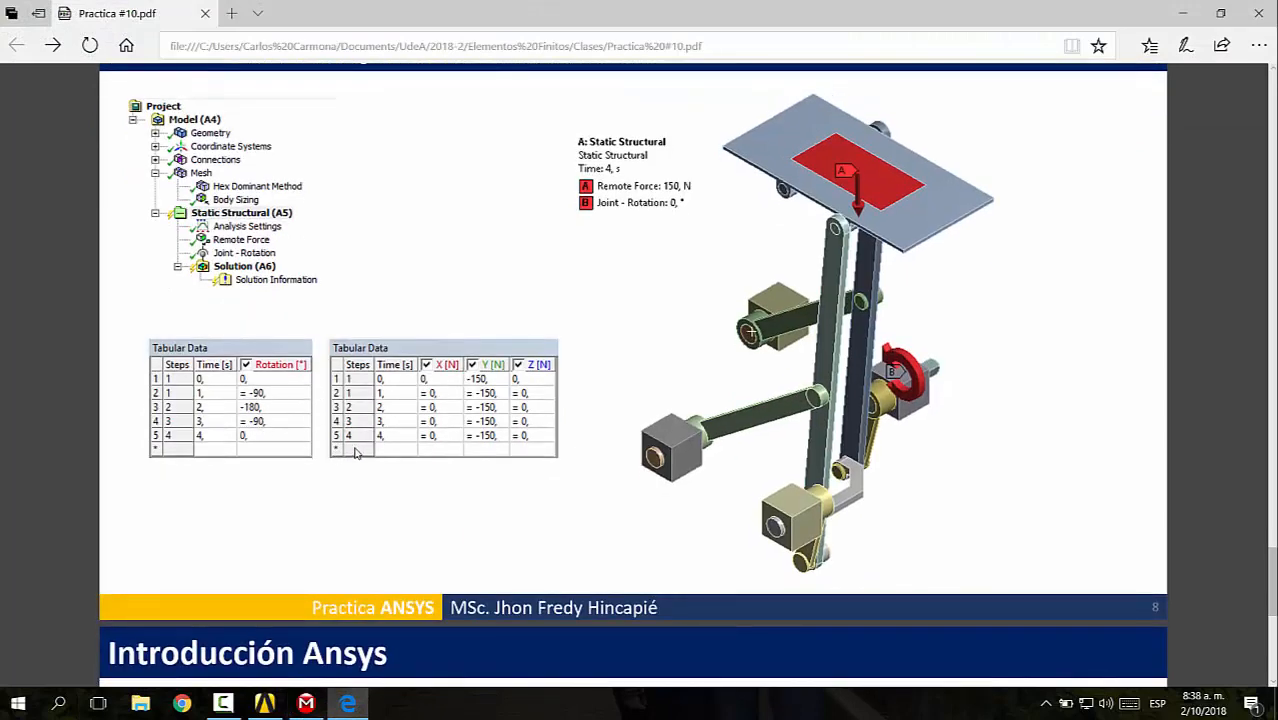
{"action": "key", "text": "alt+Tab"}
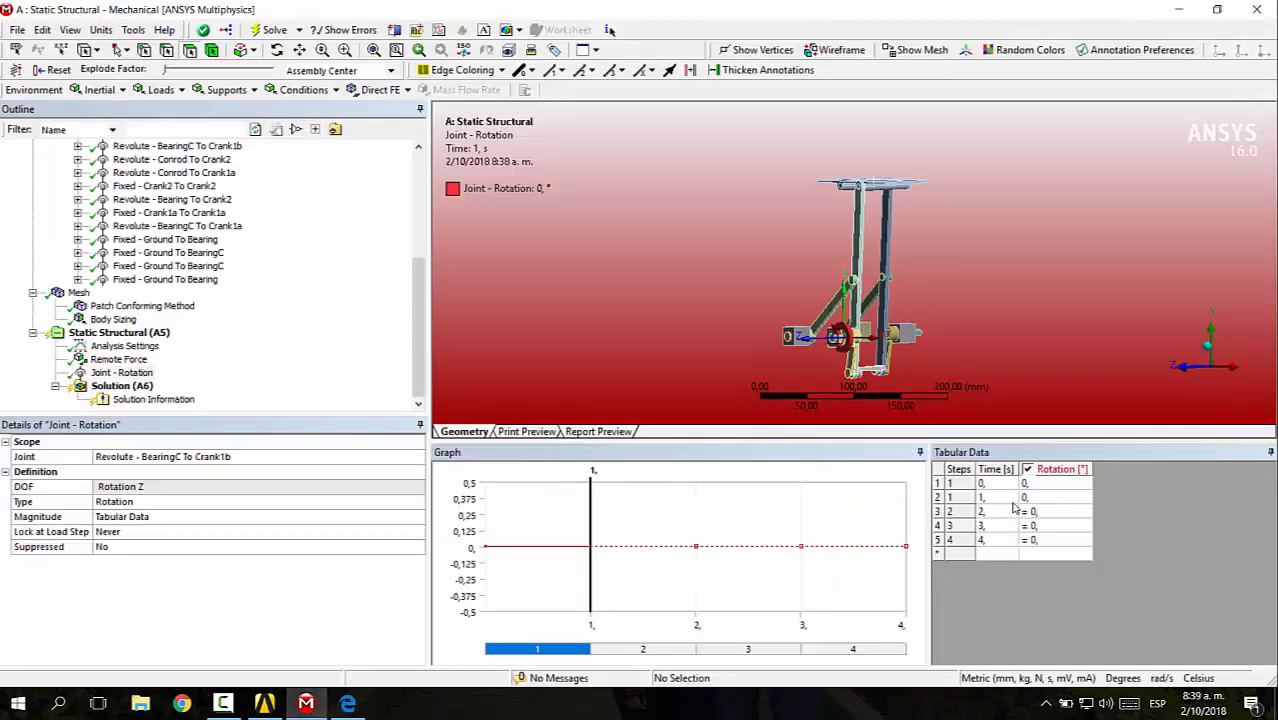
{"action": "right_click", "coordinate": [939, 502]}
{"action": "left_click", "coordinate": [939, 499]}
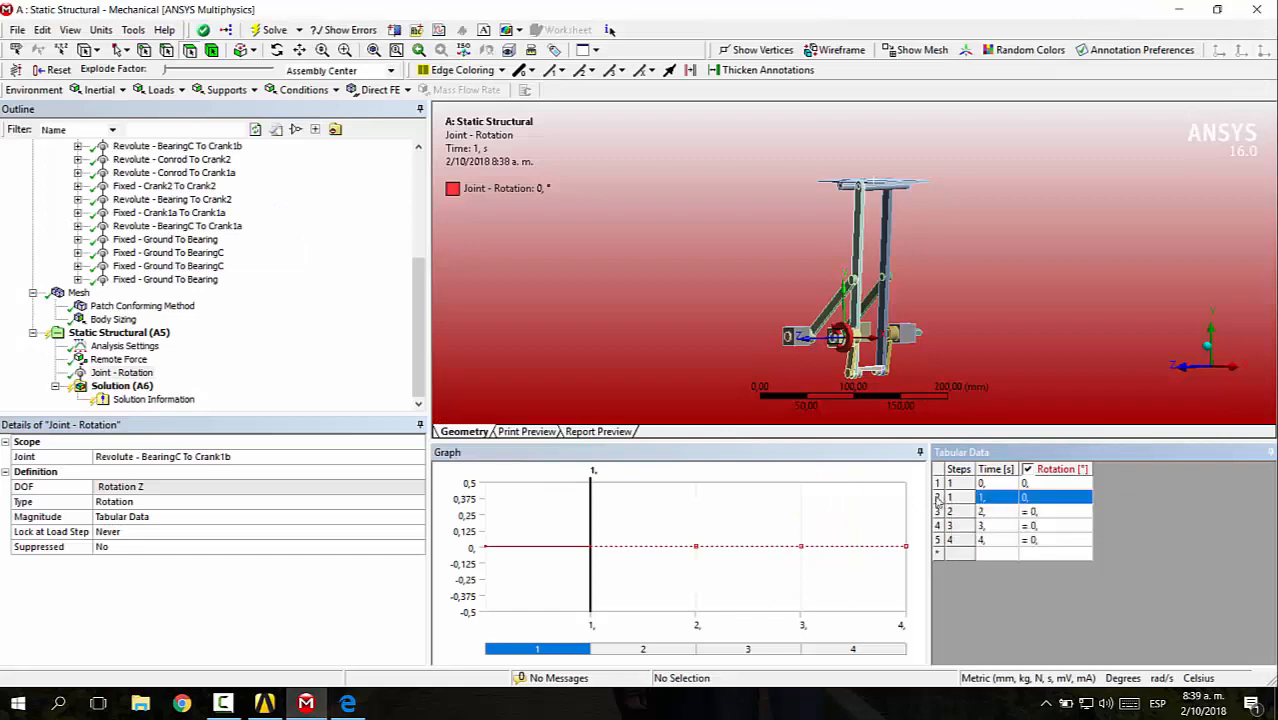
{"action": "right_click", "coordinate": [940, 499]}
{"action": "left_click", "coordinate": [990, 560]}
- Recheck the reference table in the PDF and set the joint rotation at 1 s to -90°
{"action": "key", "text": "alt+Tab"}
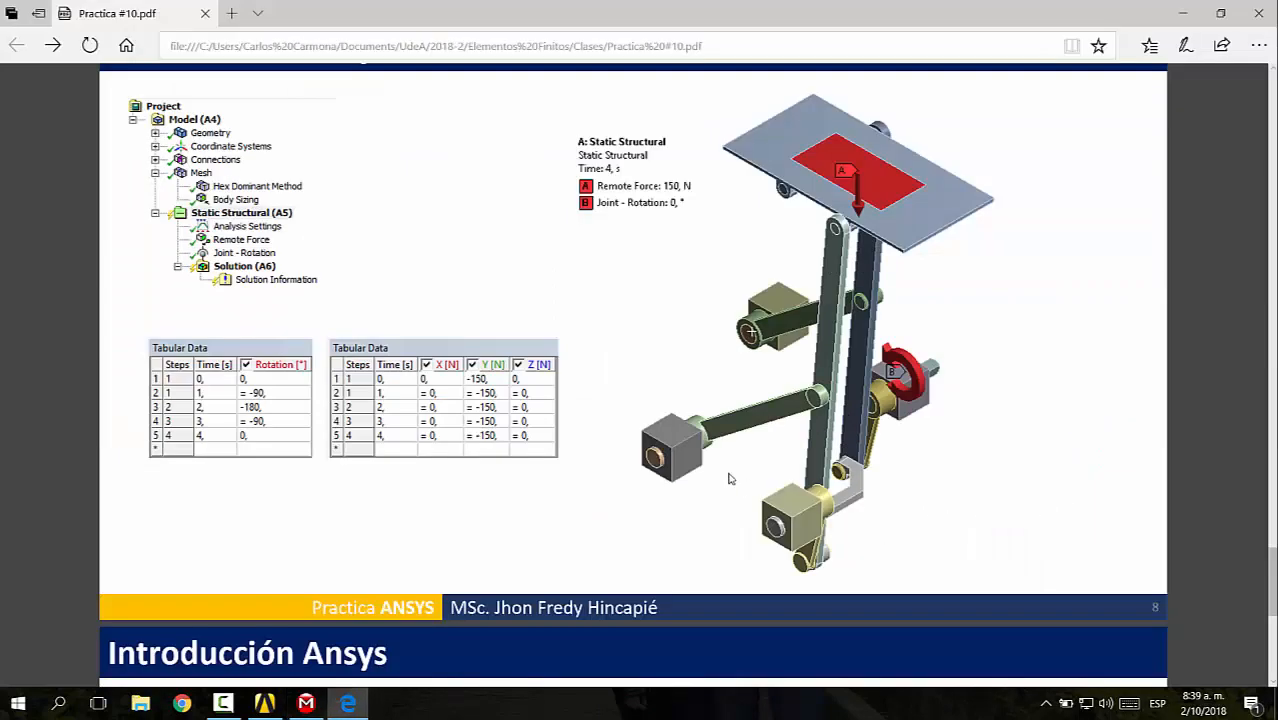
{"action": "key", "text": "alt+Tab"}
{"action": "double_click", "coordinate": [1040, 503]}
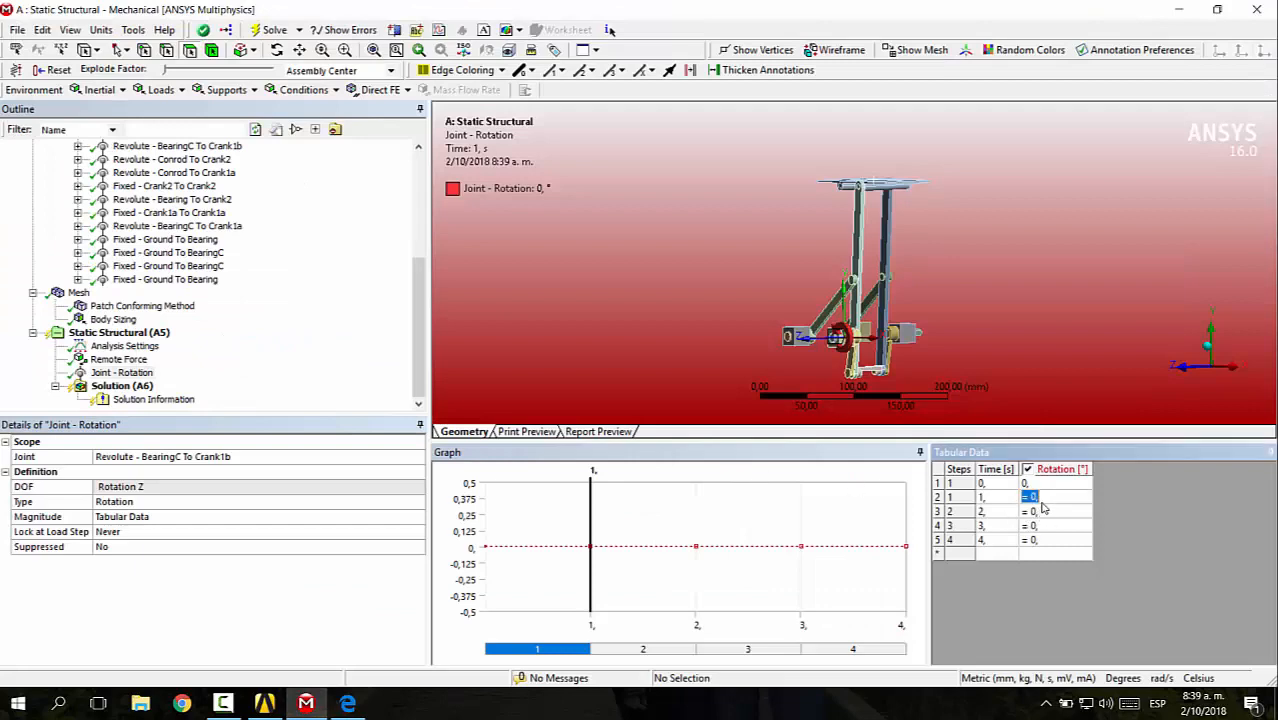
{"action": "type", "text": "-90"}
{"action": "key", "text": "Tab"}
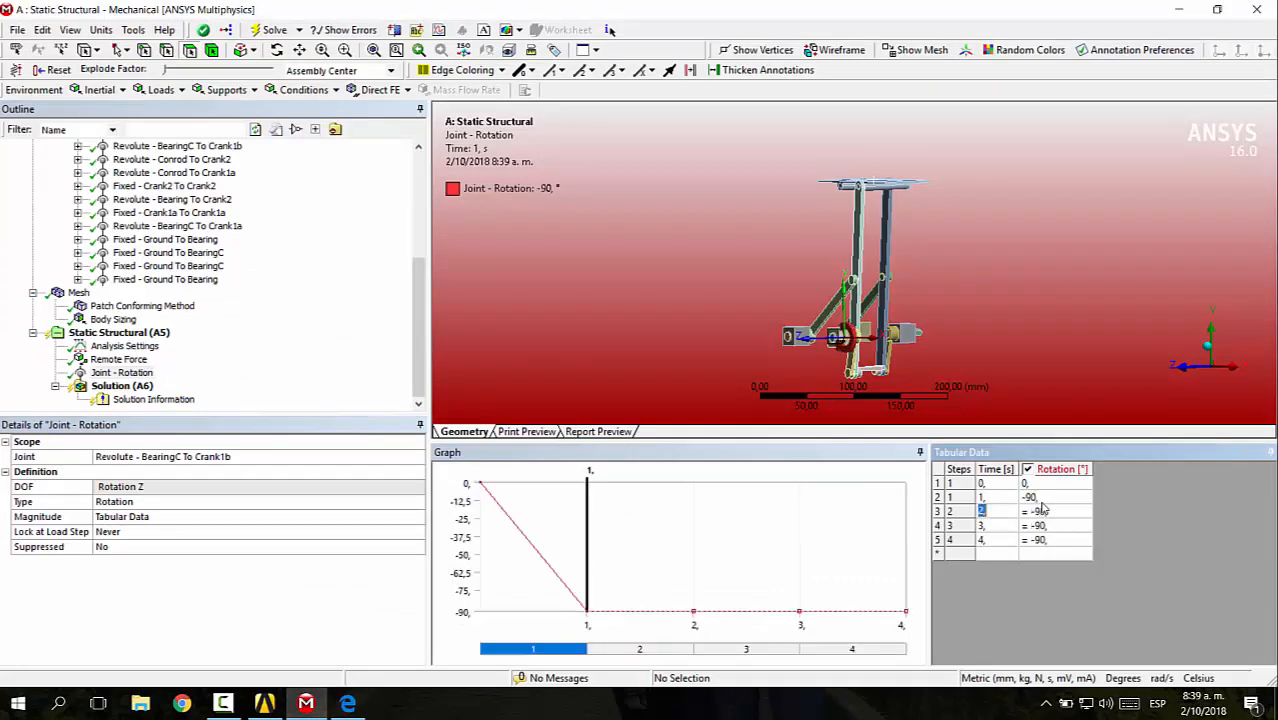
- Check the rotation table in Practica #10.pdf and set the joint rotation at 2 s to -180°
{"action": "key", "text": "alt+Tab"}
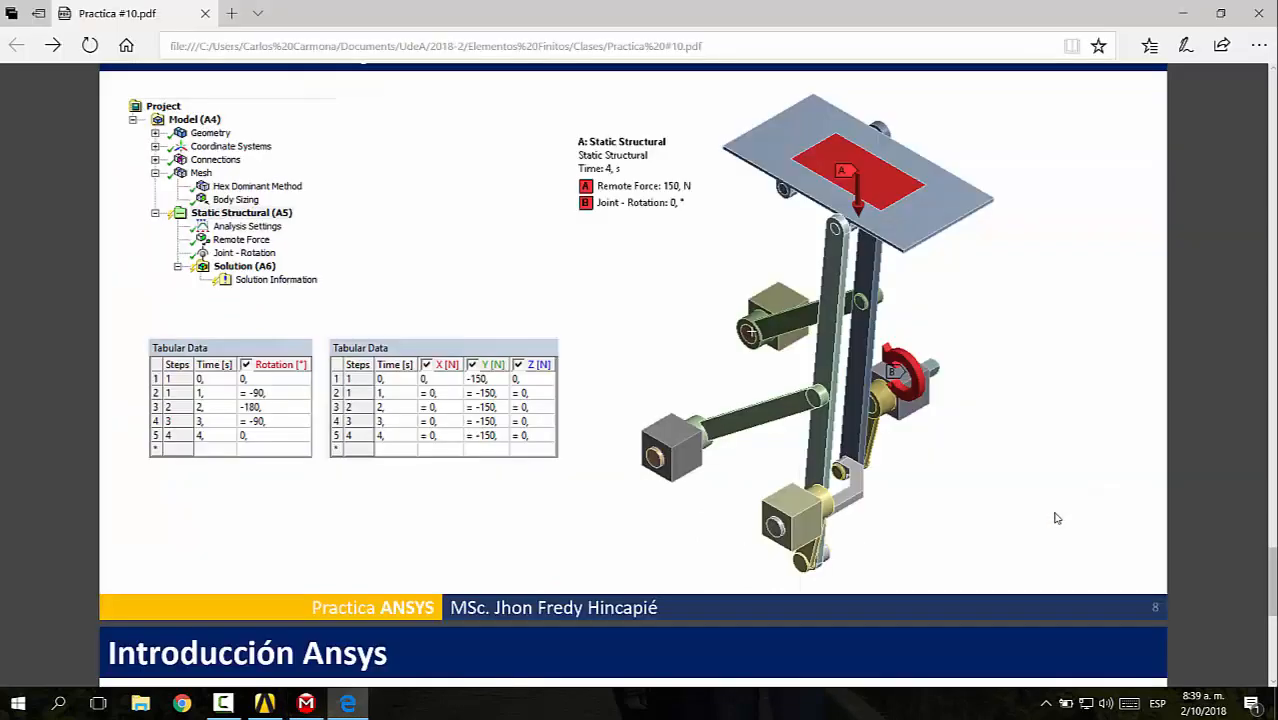
{"action": "key", "text": "alt+Tab"}
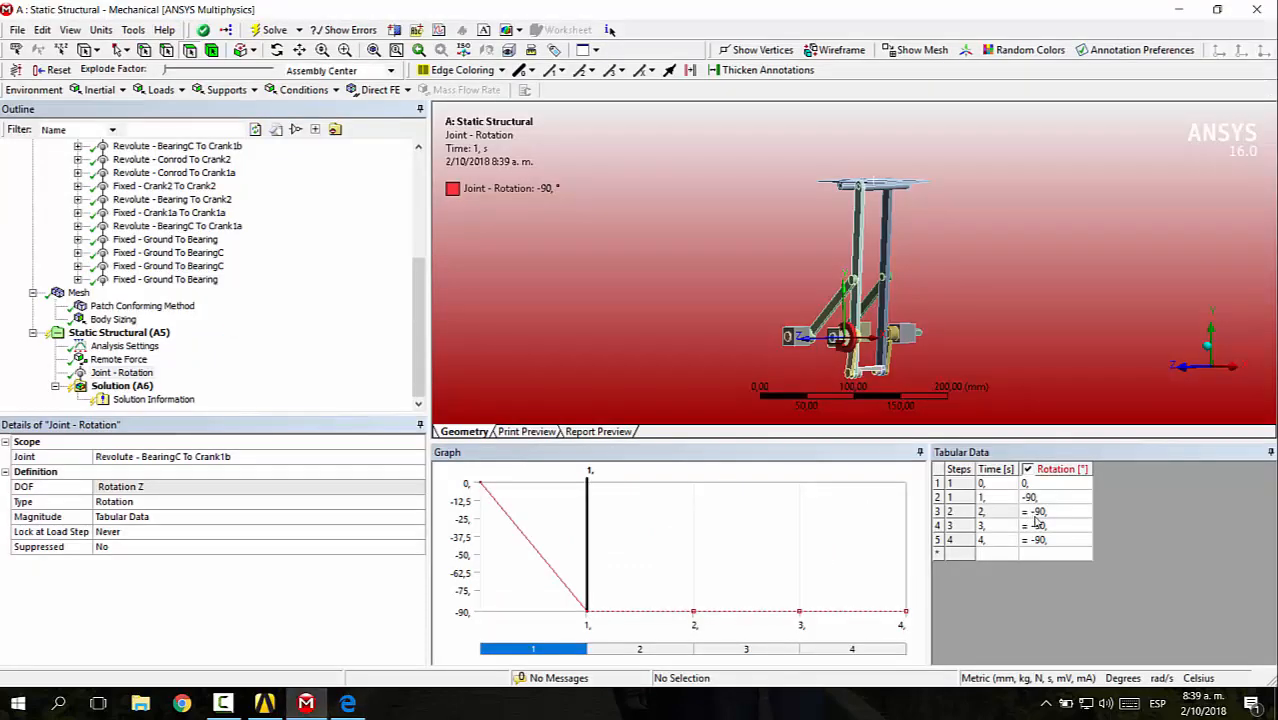
{"action": "left_click", "coordinate": [1050, 512]}
{"action": "type", "text": "-"}
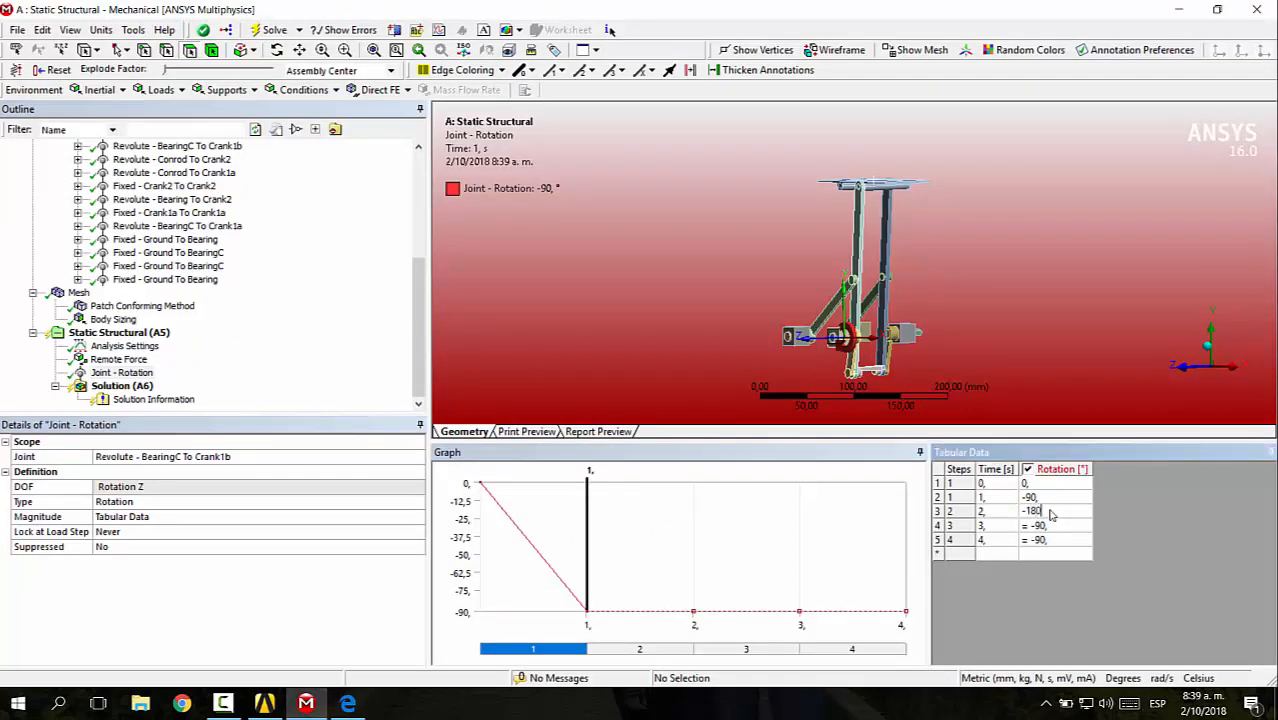
{"action": "type", "text": "180"}
{"action": "key", "text": "Tab"}
- Delete the 1 s row from the joint rotation's tabular data and recheck the reference table in the PDF
{"action": "left_click", "coordinate": [1022, 498]}
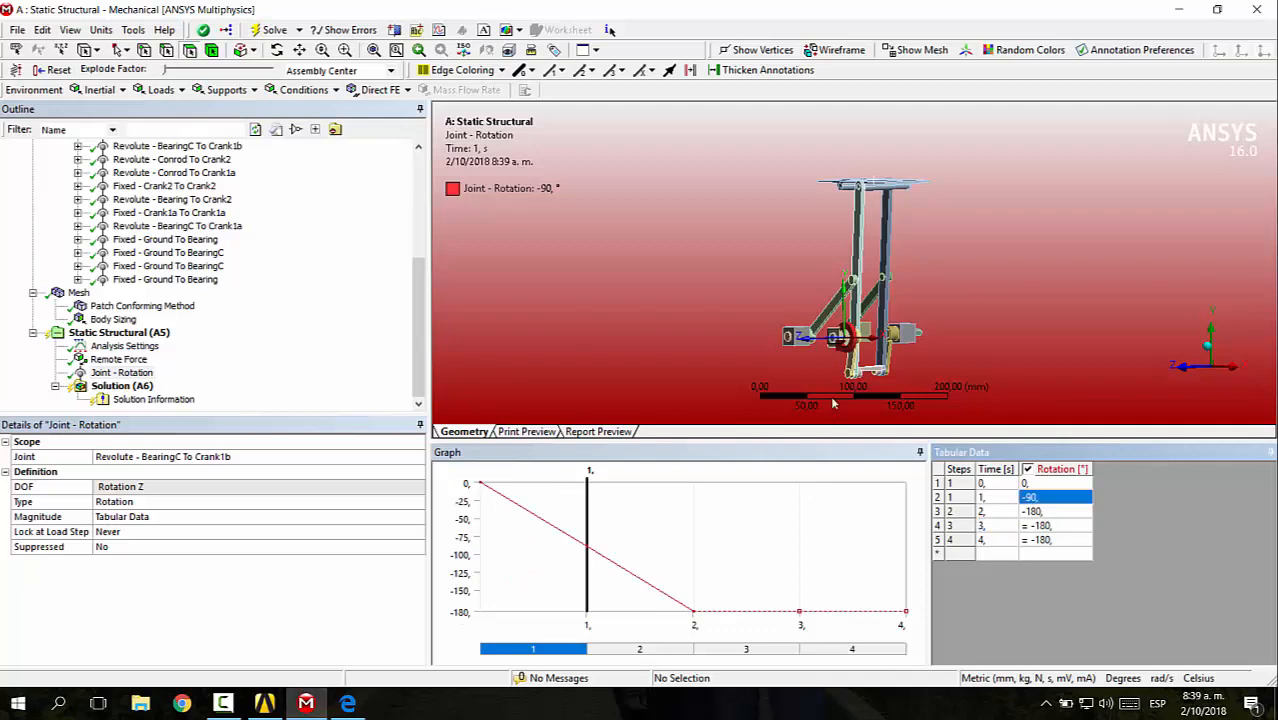
{"action": "right_click", "coordinate": [940, 500]}
{"action": "left_click", "coordinate": [1006, 565]}
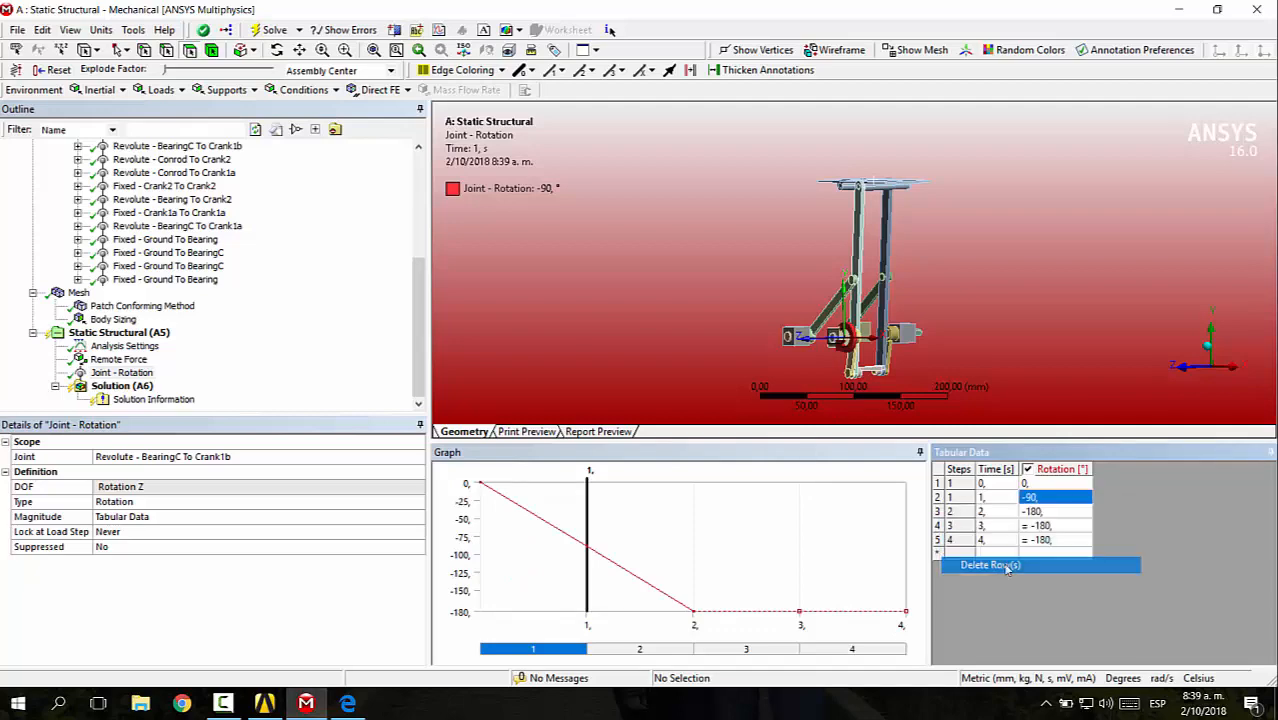
{"action": "key", "text": "alt+Tab"}
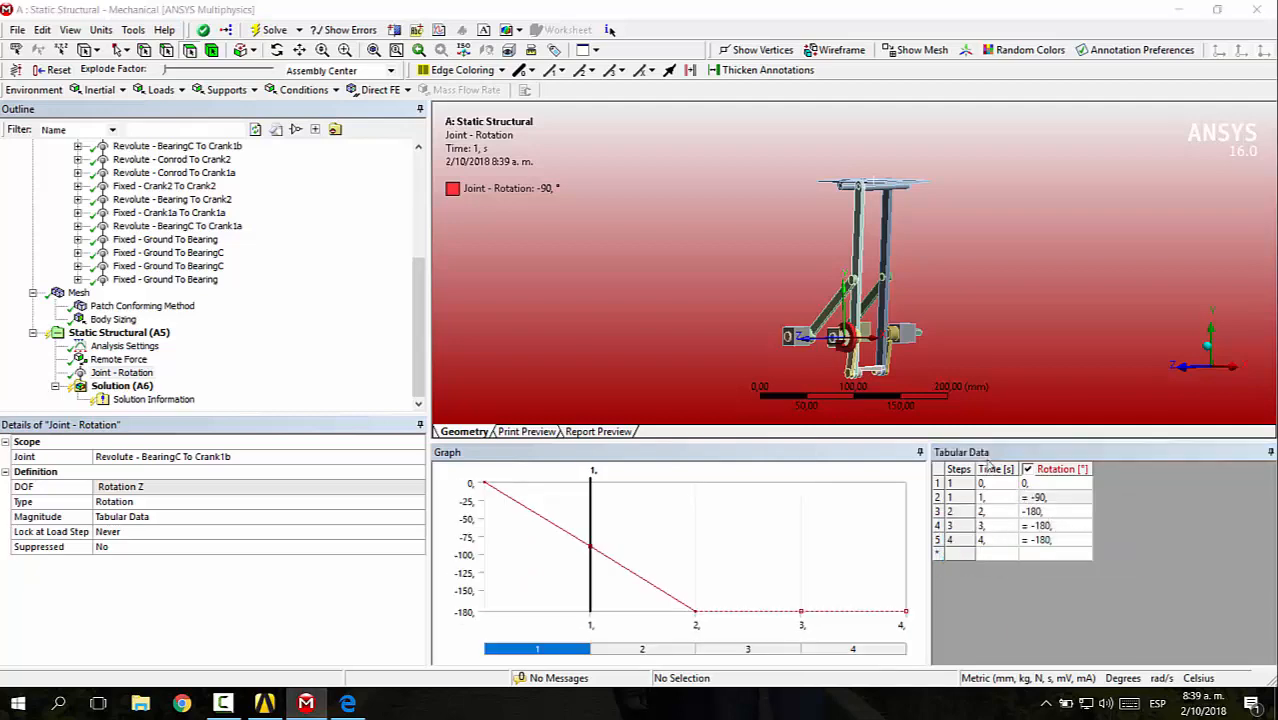
{"action": "key", "text": "alt+Tab"}
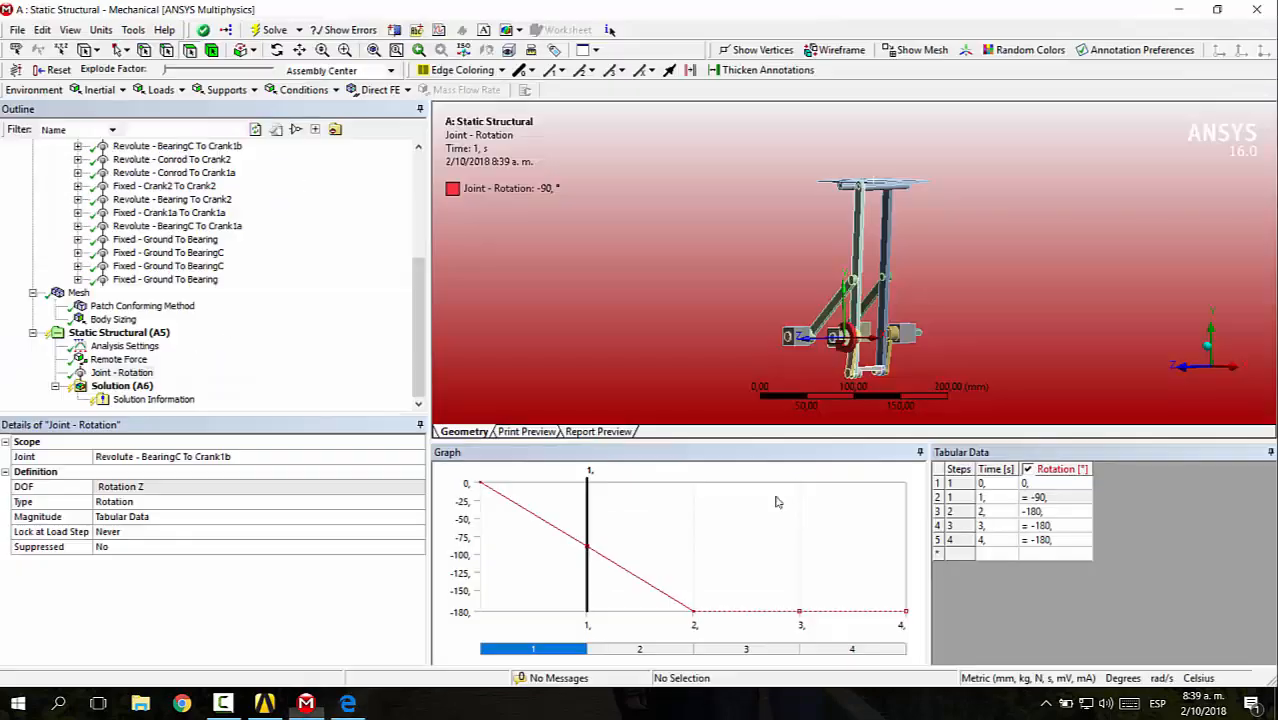
- Set the joint rotation at 4 s to 0° and compare the rotation table with the one in Practica #10.pdf
{"action": "left_click", "coordinate": [1046, 540]}
{"action": "type", "text": "0"}
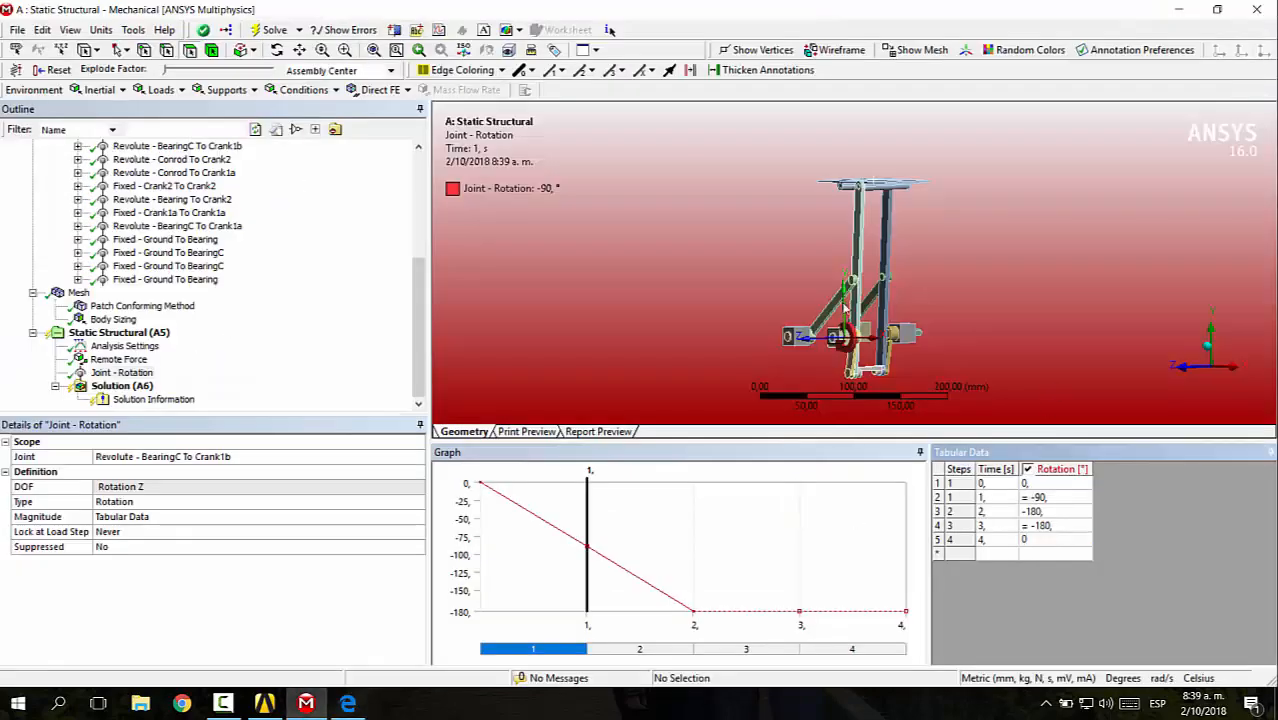
{"action": "left_click", "coordinate": [1056, 380]}
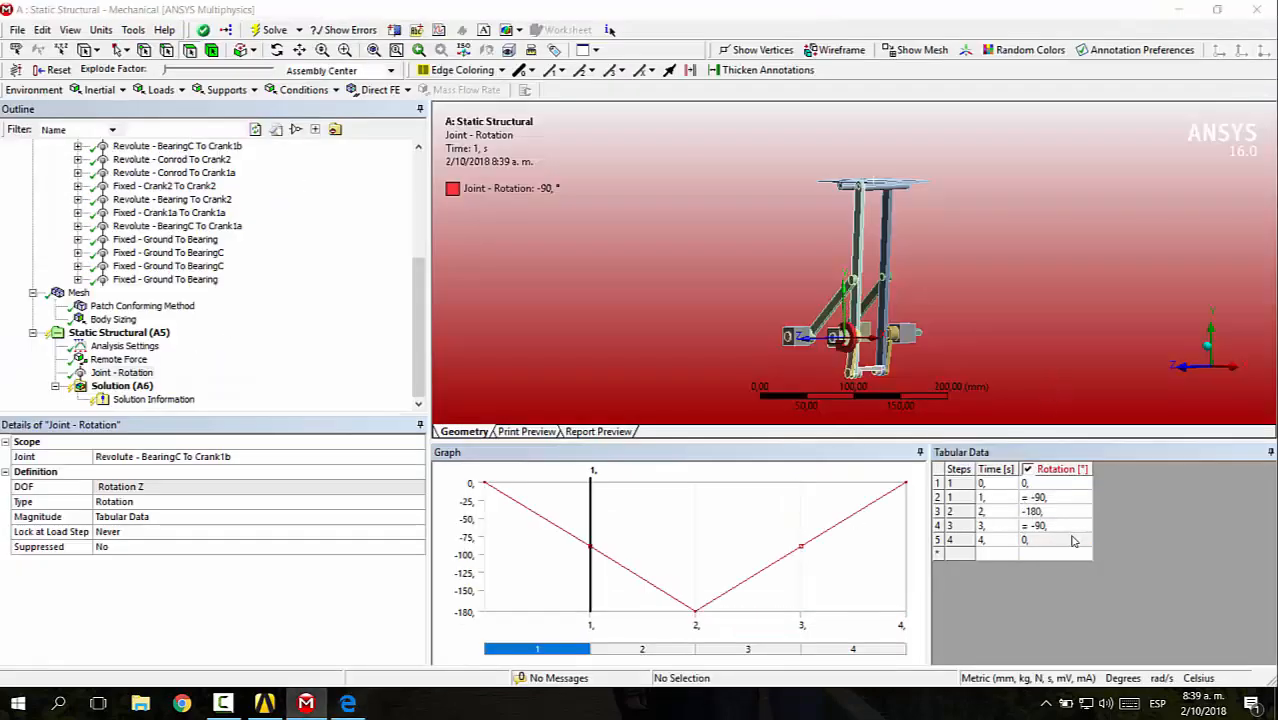
{"action": "key", "text": "alt+Tab"}
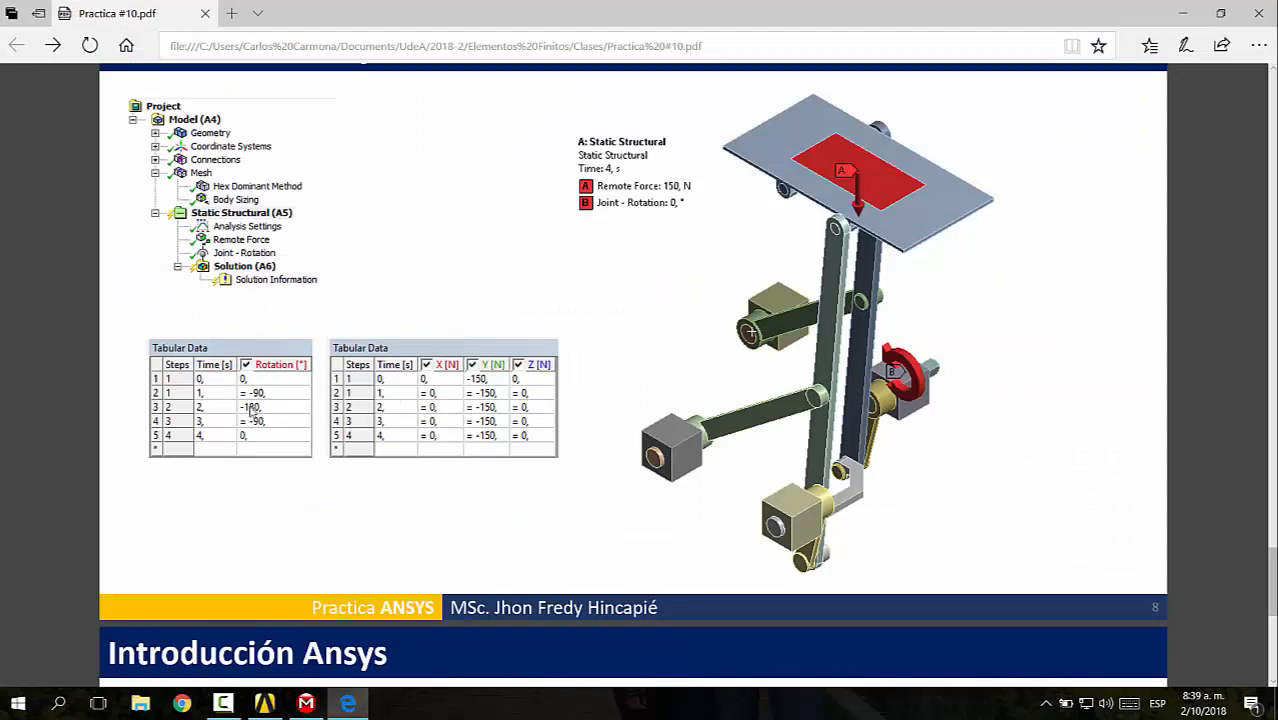
{"action": "key", "text": "alt+Tab"}
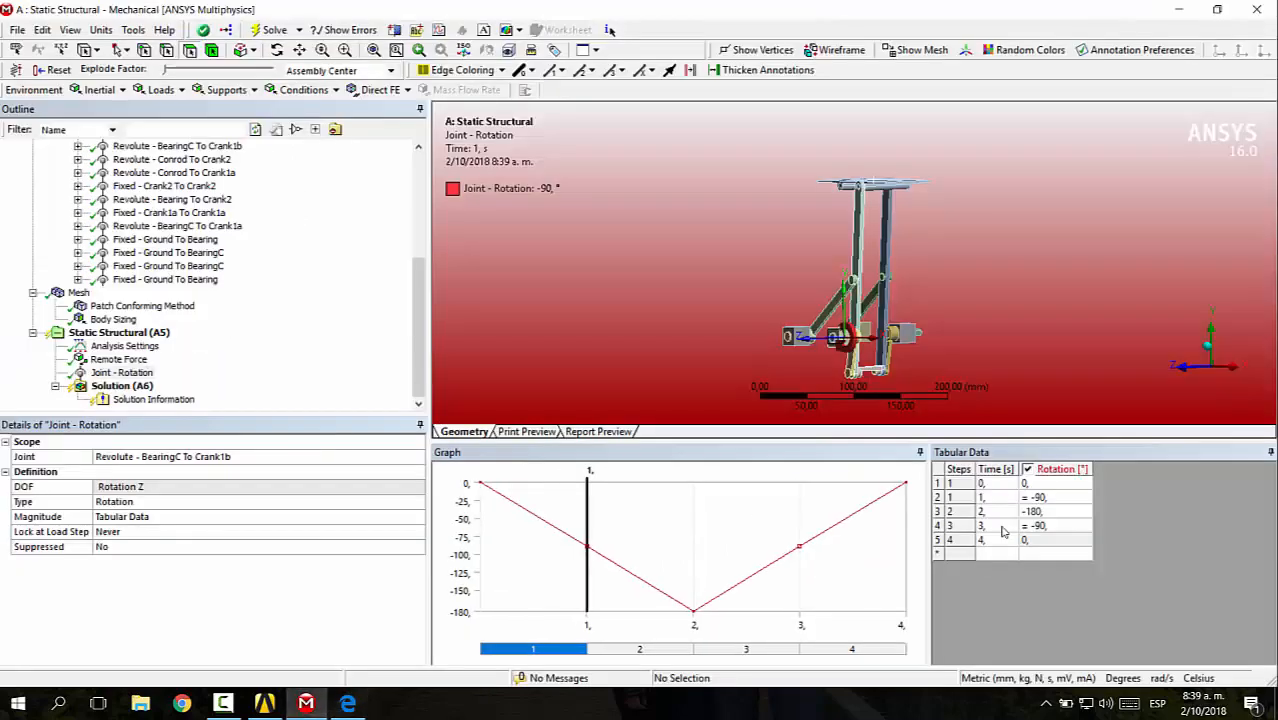
{"action": "mouse_move", "coordinate": [588, 530]}
{"action": "left_mouse_down"}
{"action": "mouse_move", "coordinate": [489, 527]}
{"action": "mouse_move", "coordinate": [760, 521]}
{"action": "left_mouse_up"}
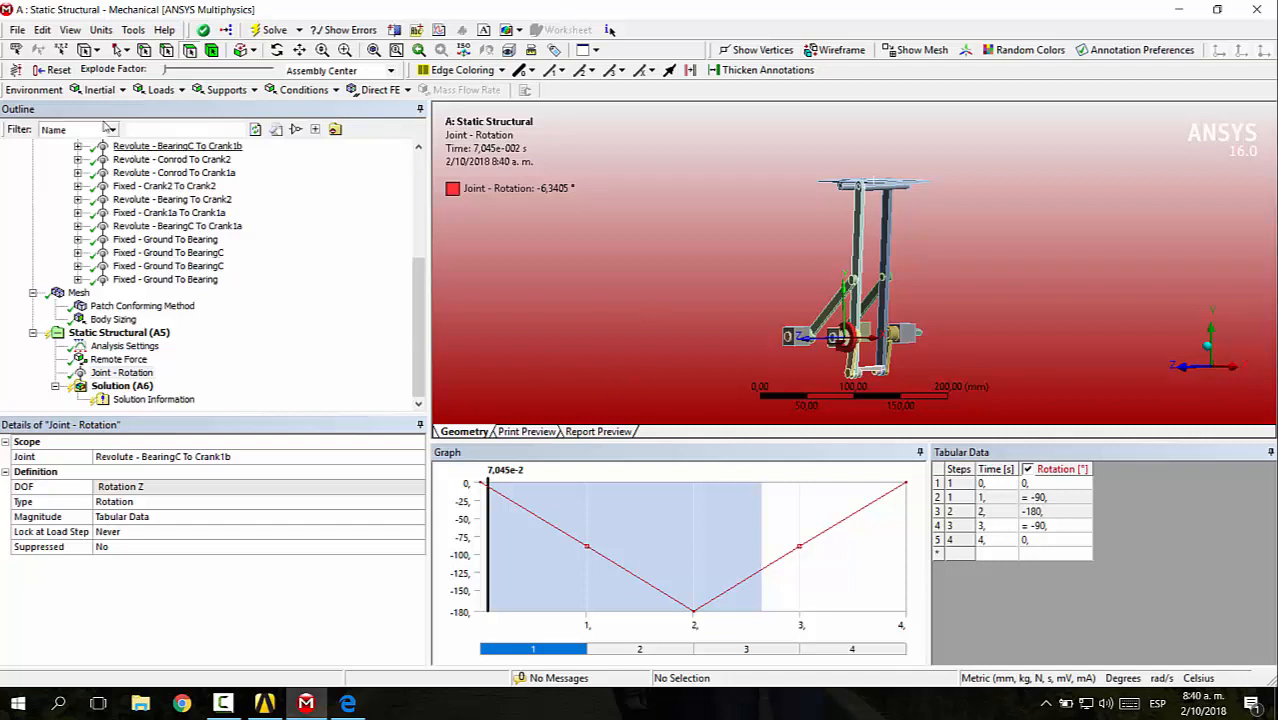
- Add a Total Deformation result for all bodies to the solution
{"action": "left_click", "coordinate": [121, 386]}
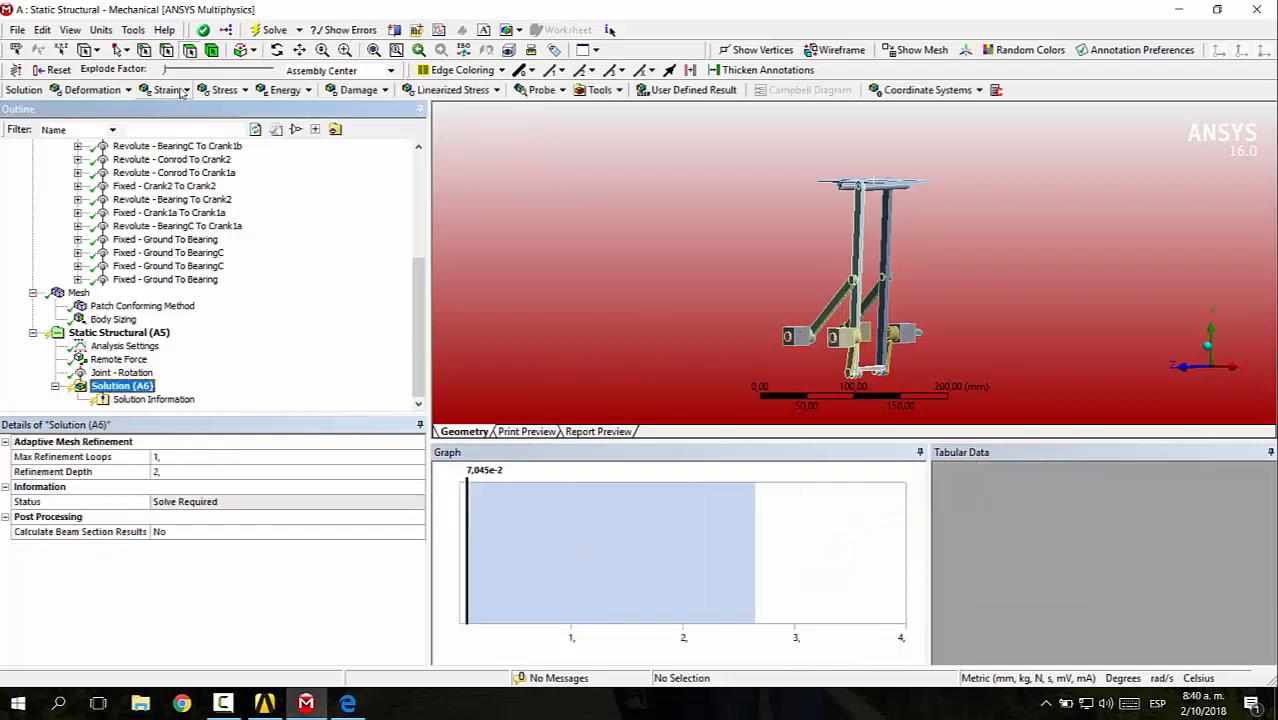
{"action": "left_click", "coordinate": [92, 90]}
{"action": "left_click", "coordinate": [80, 106]}
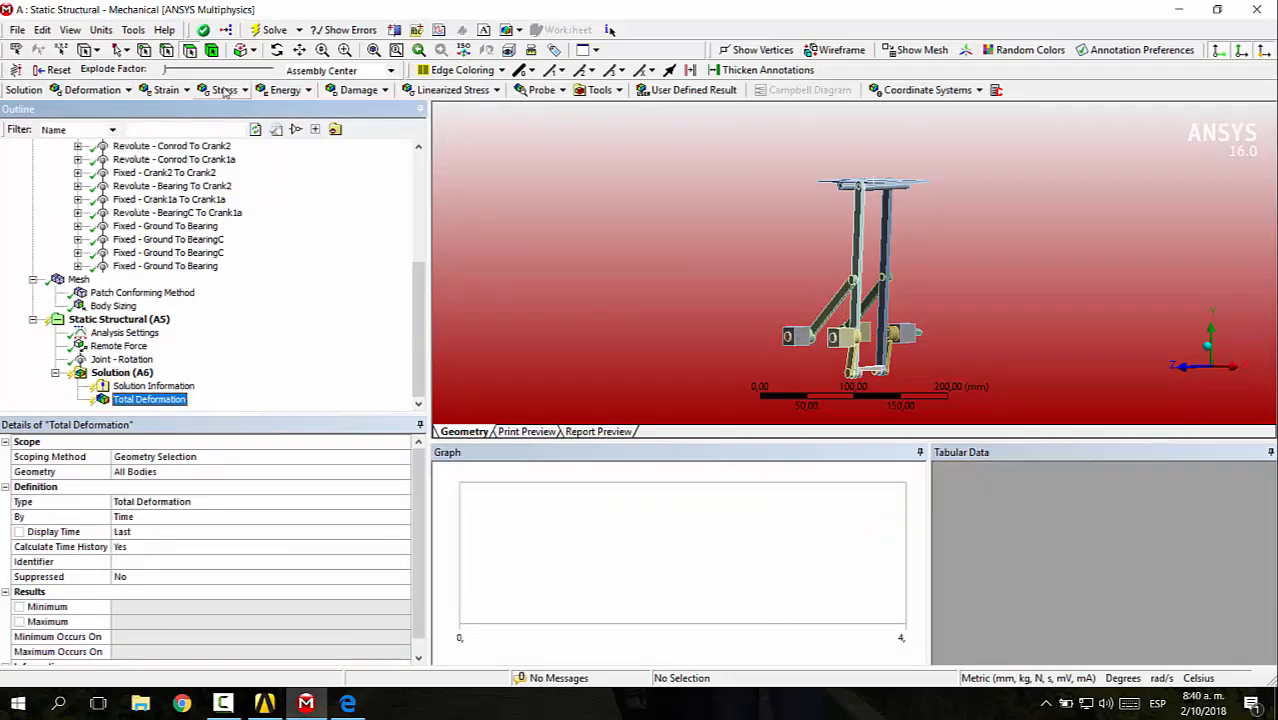
{"action": "left_click", "coordinate": [172, 91]}
{"action": "left_click", "coordinate": [215, 92]}
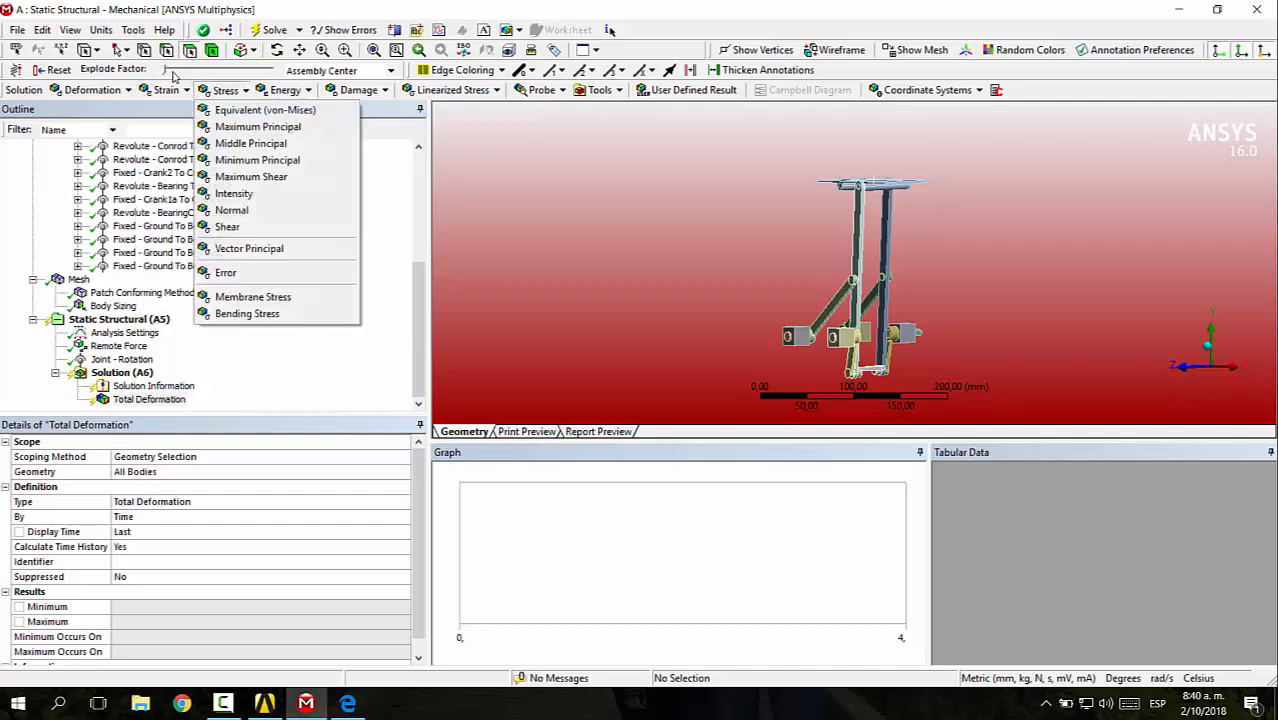
{"action": "left_click", "coordinate": [281, 92]}
{"action": "left_click", "coordinate": [296, 91]}
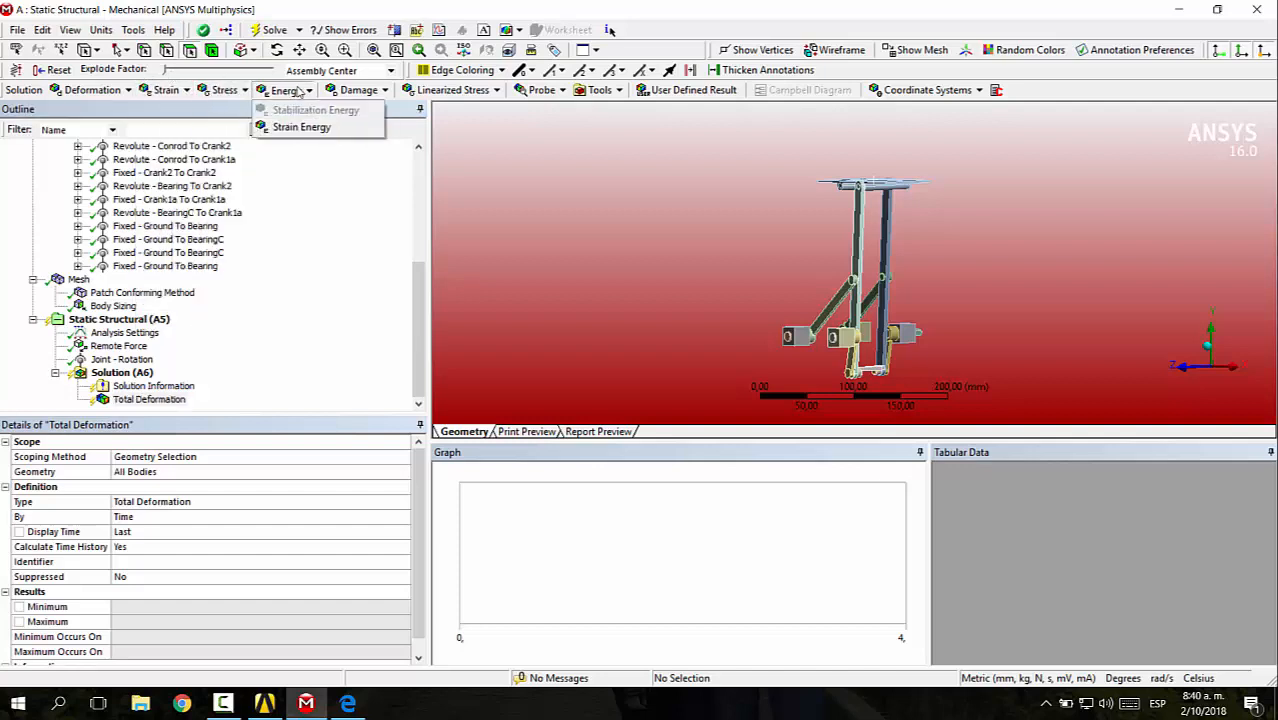
{"action": "left_click", "coordinate": [532, 91]}
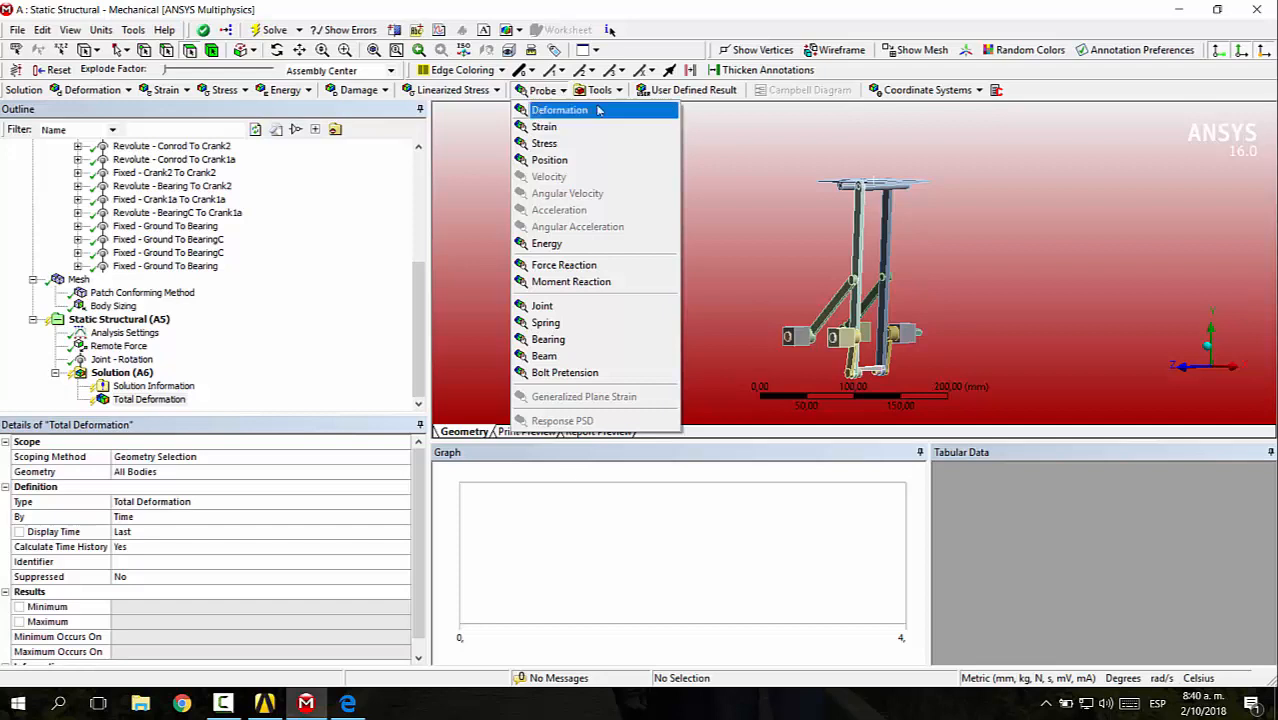
{"action": "left_click", "coordinate": [720, 133]}
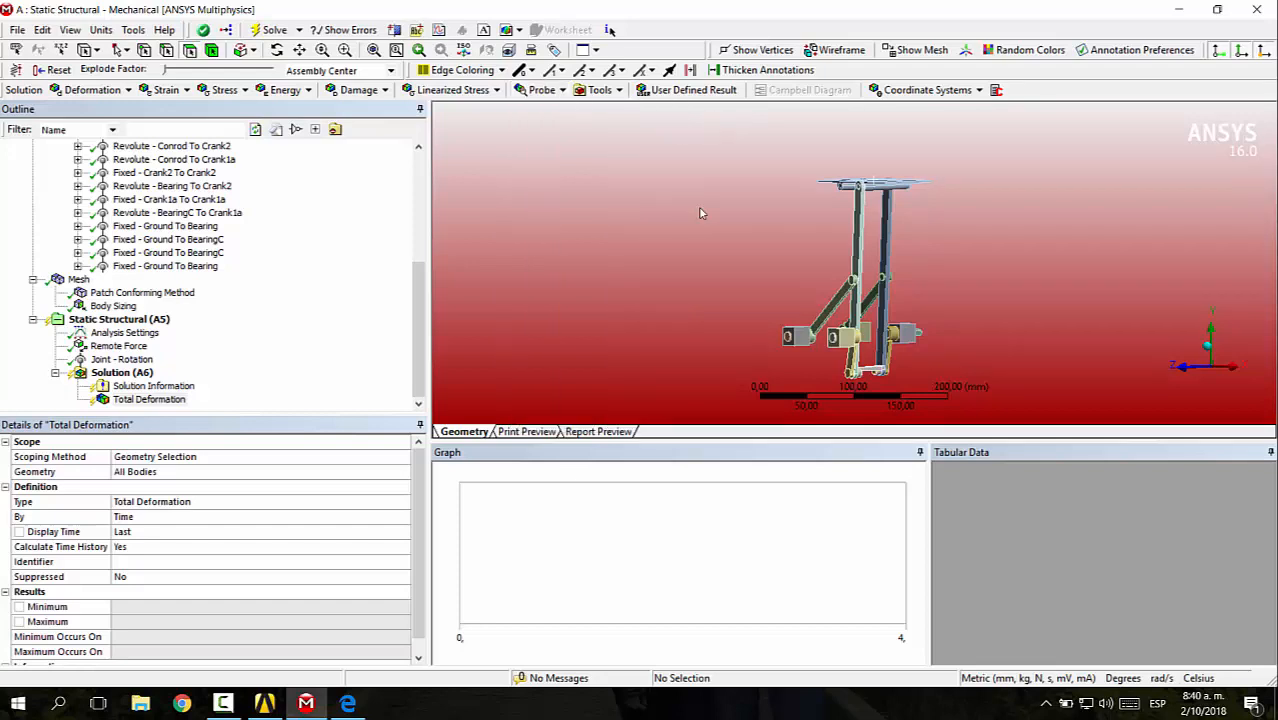
- Add a joint probe to the solution with Revolute - Conrod To Crank1b as its boundary condition
{"action": "left_click", "coordinate": [541, 90]}
{"action": "left_click", "coordinate": [542, 304]}
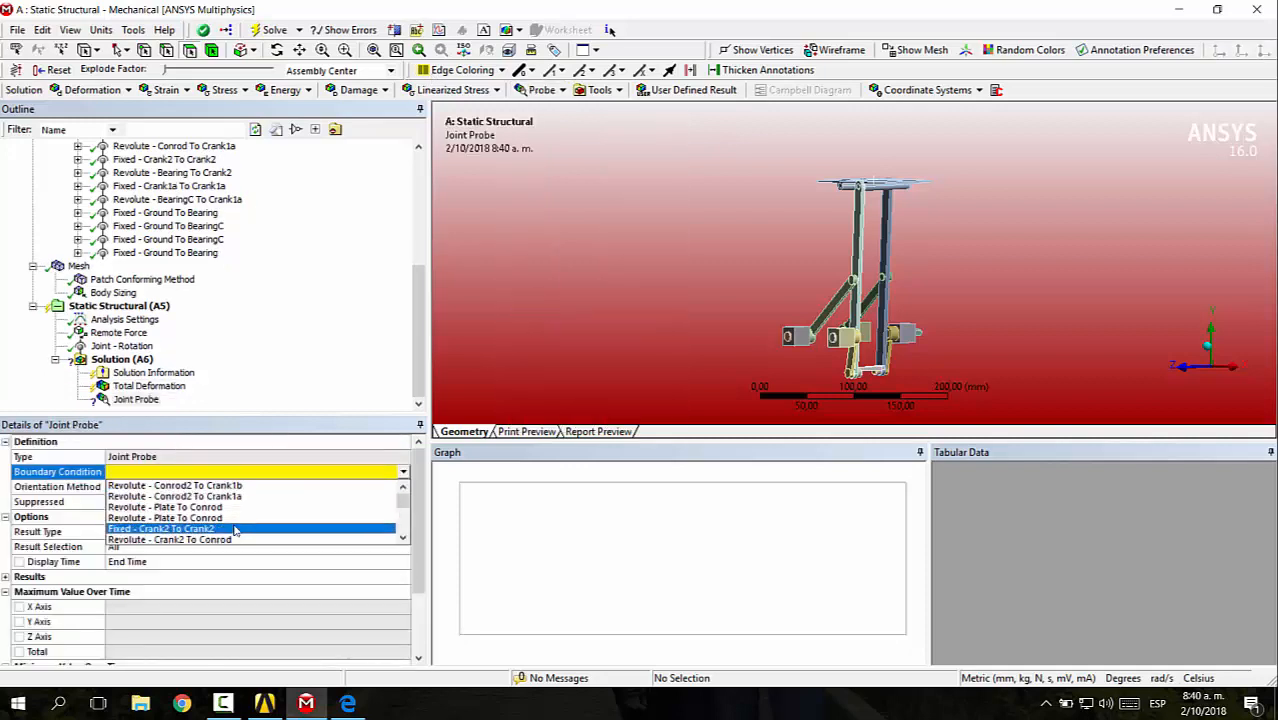
{"action": "scroll", "coordinate": [237, 528], "scroll_direction": "down", "scroll_amount": 3}
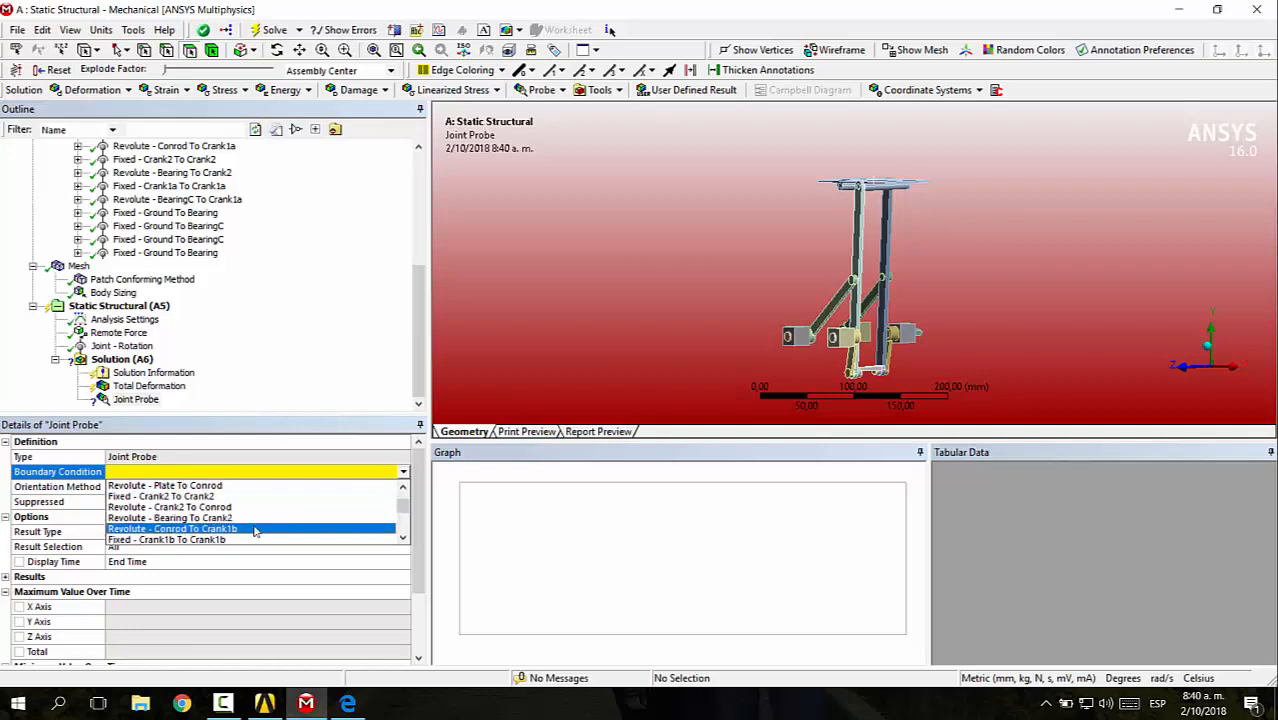
{"action": "left_click", "coordinate": [255, 529]}
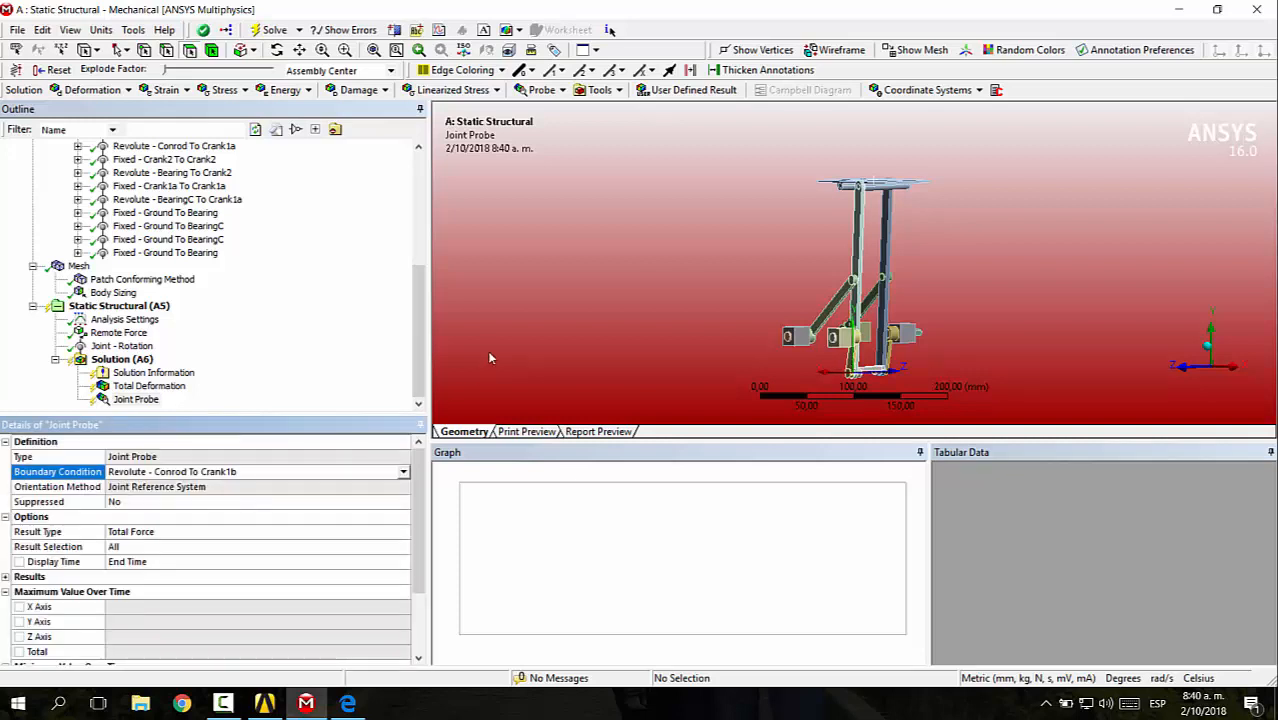
- Change the joint probe's boundary condition to Fixed - Ground To BearingC and check the joint's location on the model
{"action": "left_click", "coordinate": [404, 471]}
{"action": "scroll", "coordinate": [316, 520], "scroll_direction": "down", "scroll_amount": 2}
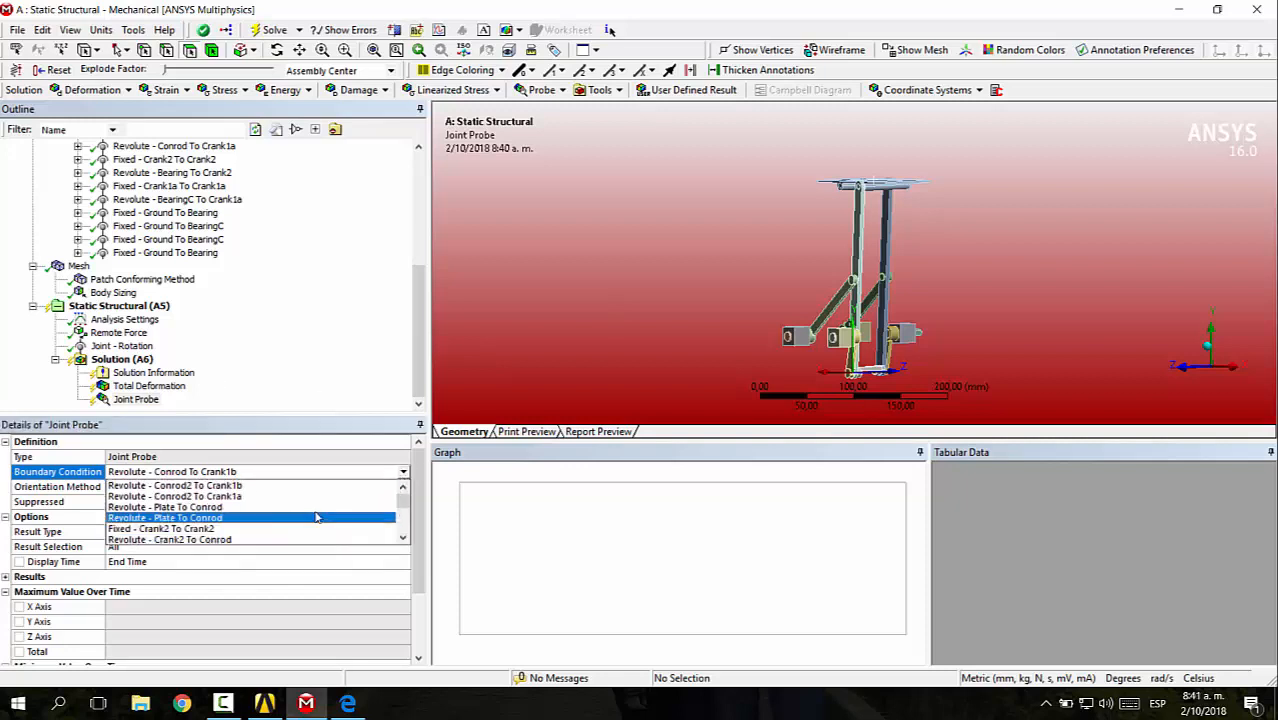
{"action": "scroll", "coordinate": [262, 521], "scroll_direction": "down", "scroll_amount": 3}
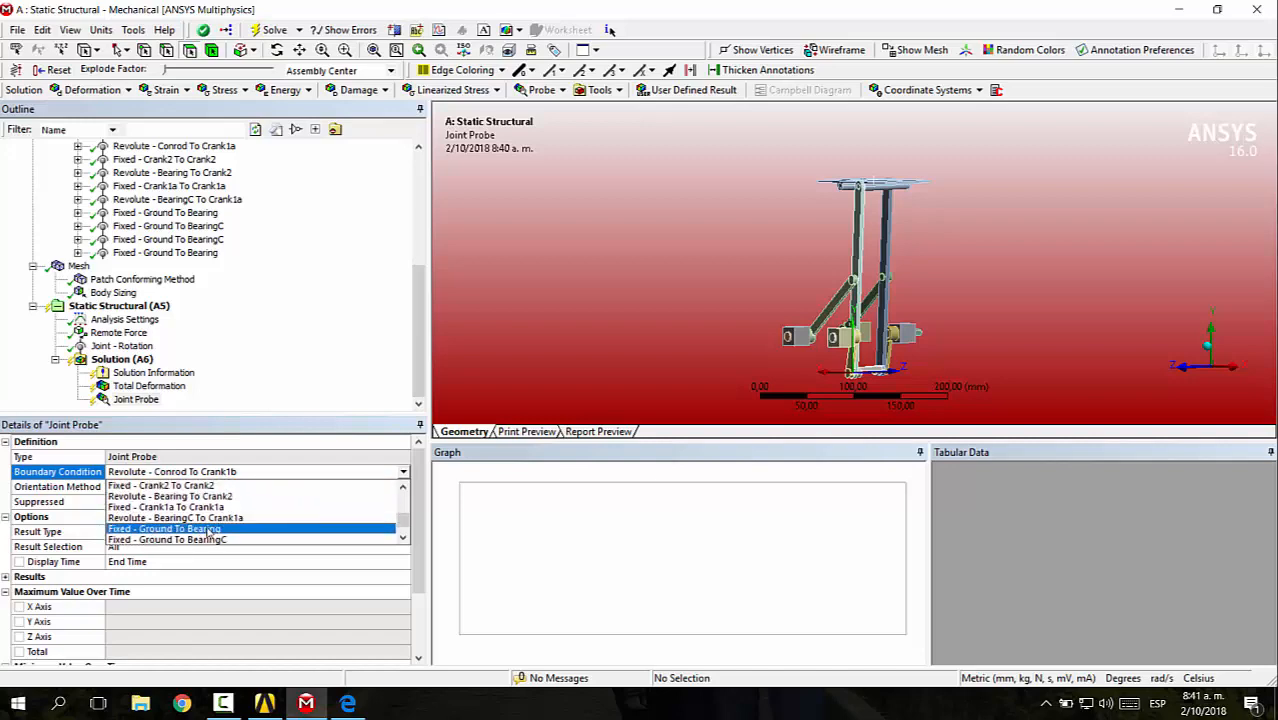
{"action": "left_click", "coordinate": [186, 539]}
{"action": "right_click_drag", "start_coordinate": [892, 314], "coordinate": [936, 348]}
{"action": "middle_click_drag", "start_coordinate": [860, 312], "coordinate": [803, 361]}
{"action": "scroll", "coordinate": [815, 358], "scroll_direction": "down", "scroll_amount": 5}
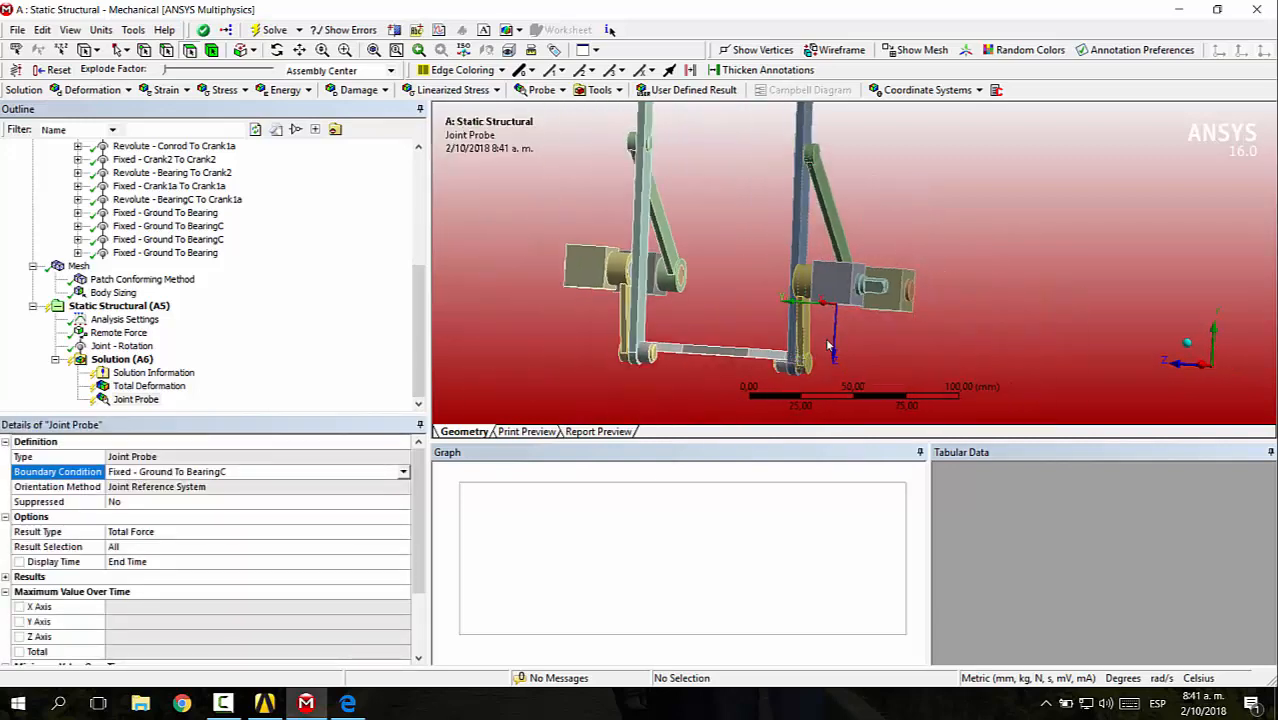
{"action": "middle_click_drag", "start_coordinate": [914, 332], "coordinate": [820, 360]}
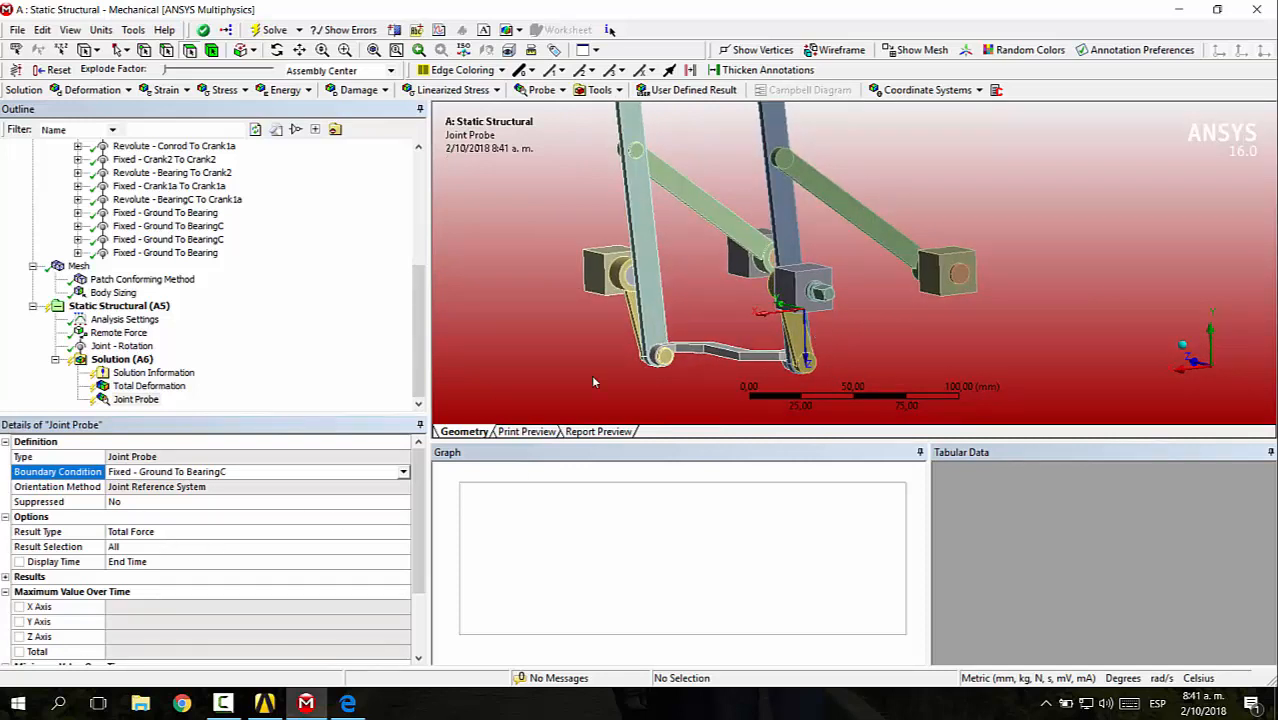
- Solve the static structural analysis and inspect the animated total deformation of the linkage from several angles
{"action": "left_click", "coordinate": [273, 31]}
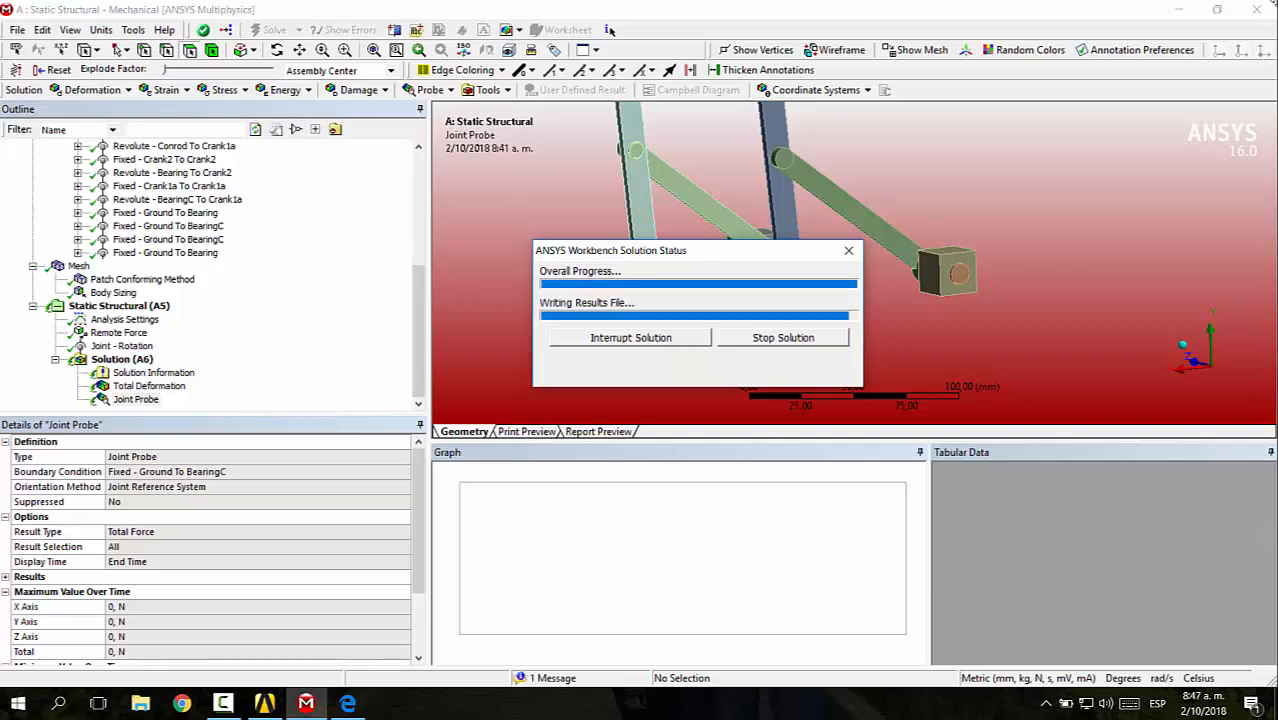
{"action": "left_click", "coordinate": [148, 385]}
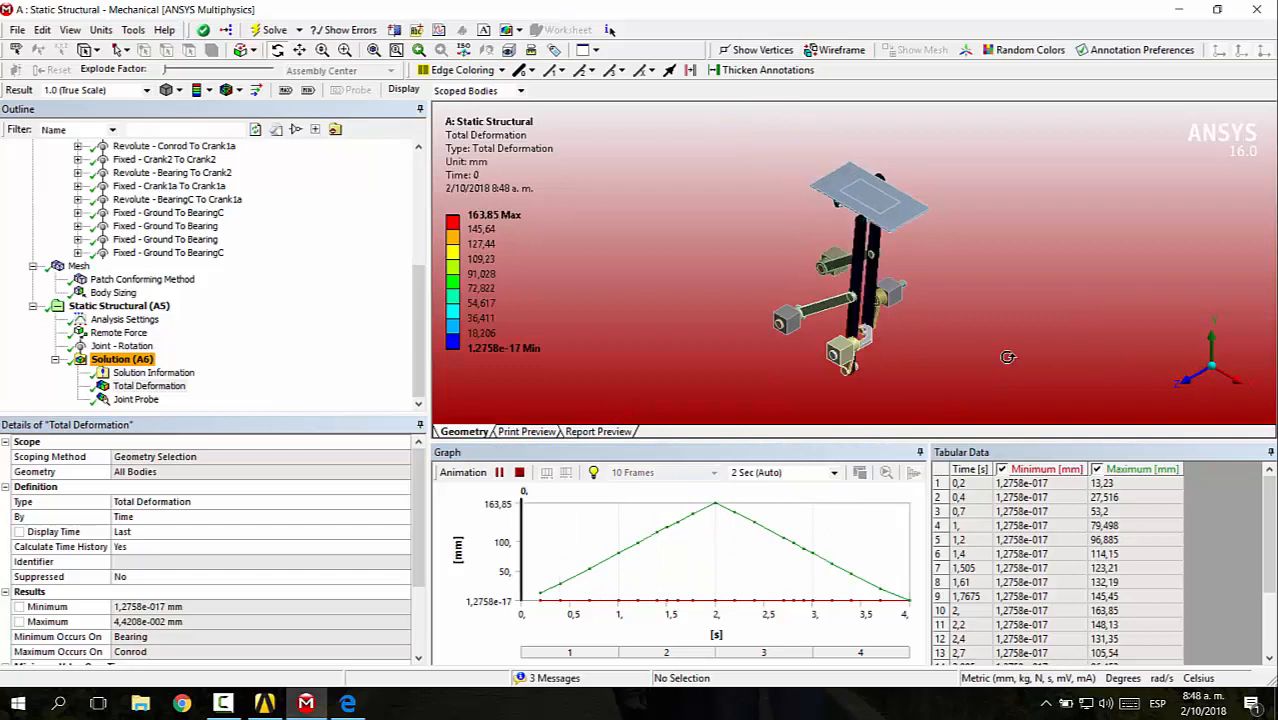
{"action": "left_click_drag", "start_coordinate": [1038, 348], "coordinate": [973, 305]}
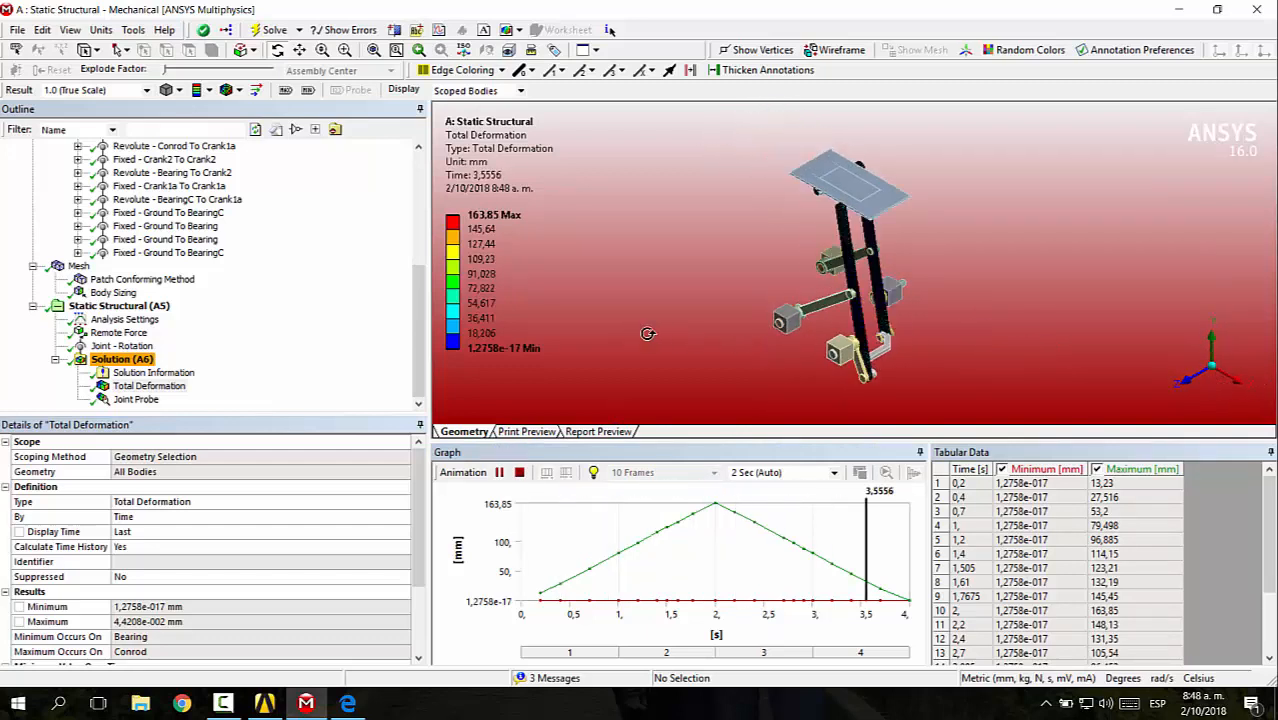
{"action": "scroll", "coordinate": [700, 312], "scroll_direction": "up", "scroll_amount": 1}
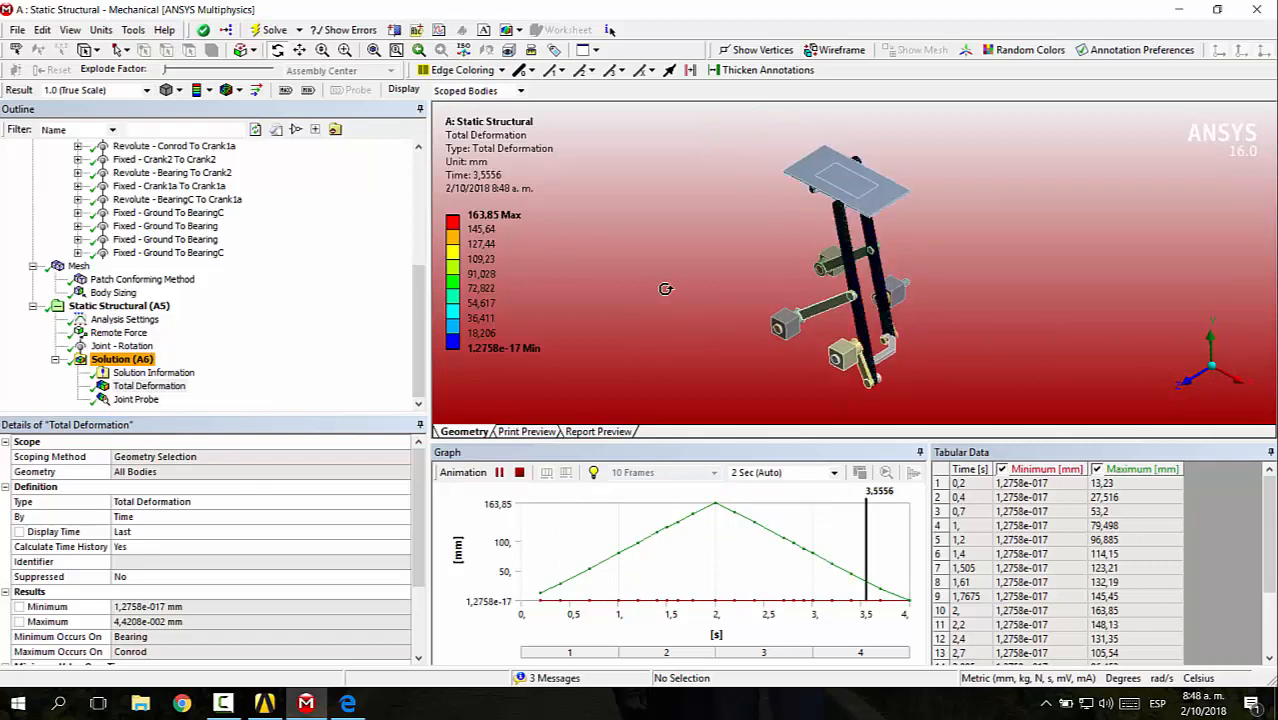
{"action": "scroll", "coordinate": [822, 260], "scroll_direction": "up", "scroll_amount": 2}
{"action": "left_click_drag", "start_coordinate": [822, 260], "coordinate": [960, 315]}
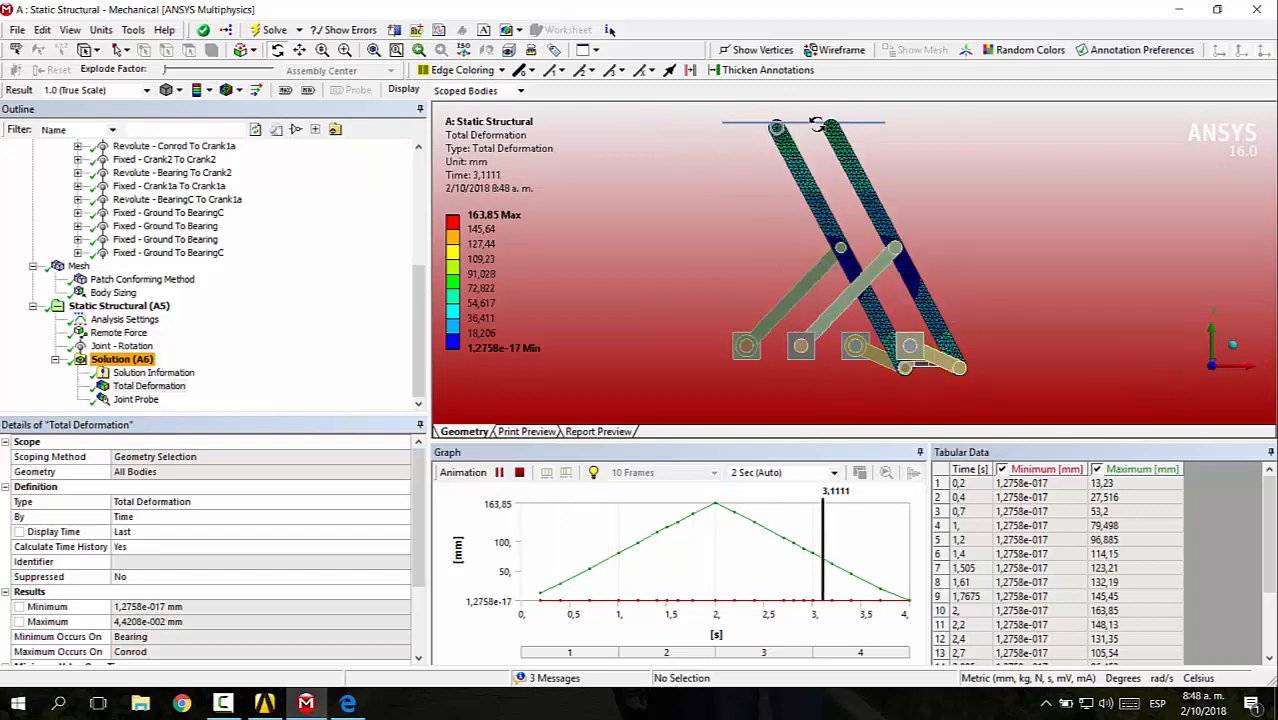
- Examine the joint probe's force graph, vectors and tabular values over time, and return to the Total Deformation result
{"action": "left_click", "coordinate": [158, 400]}
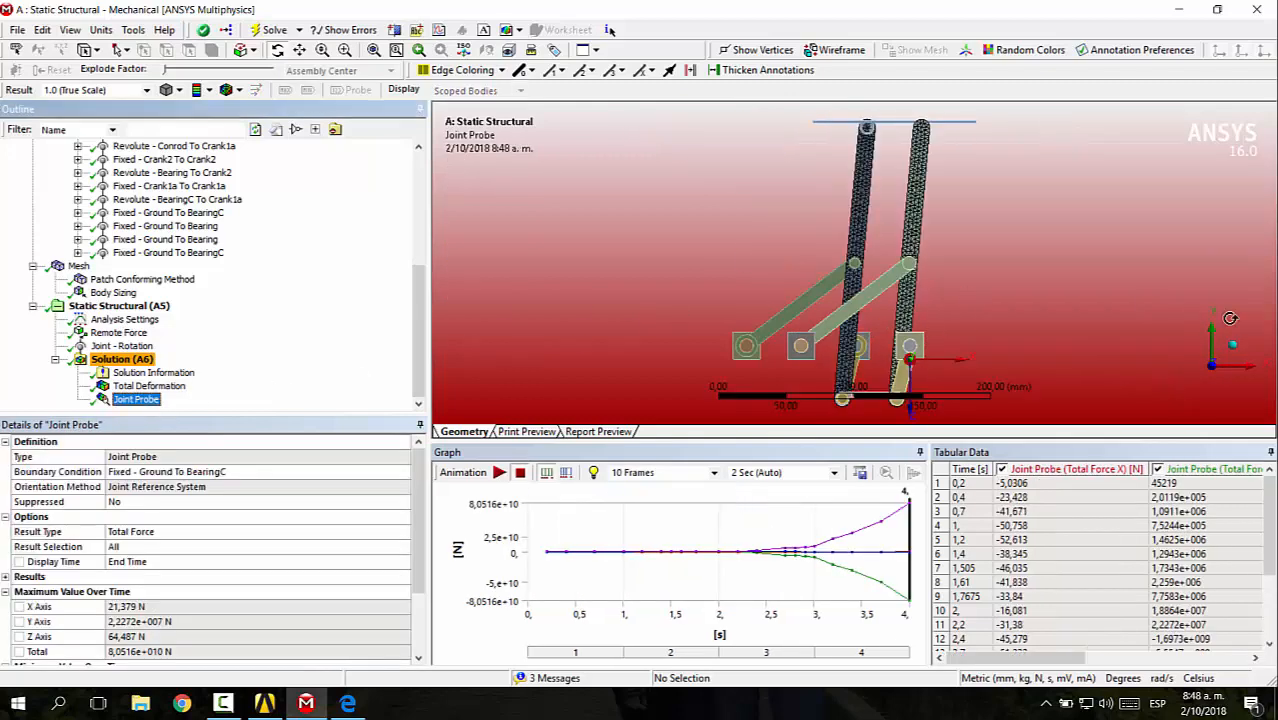
{"action": "left_click", "coordinate": [1237, 349]}
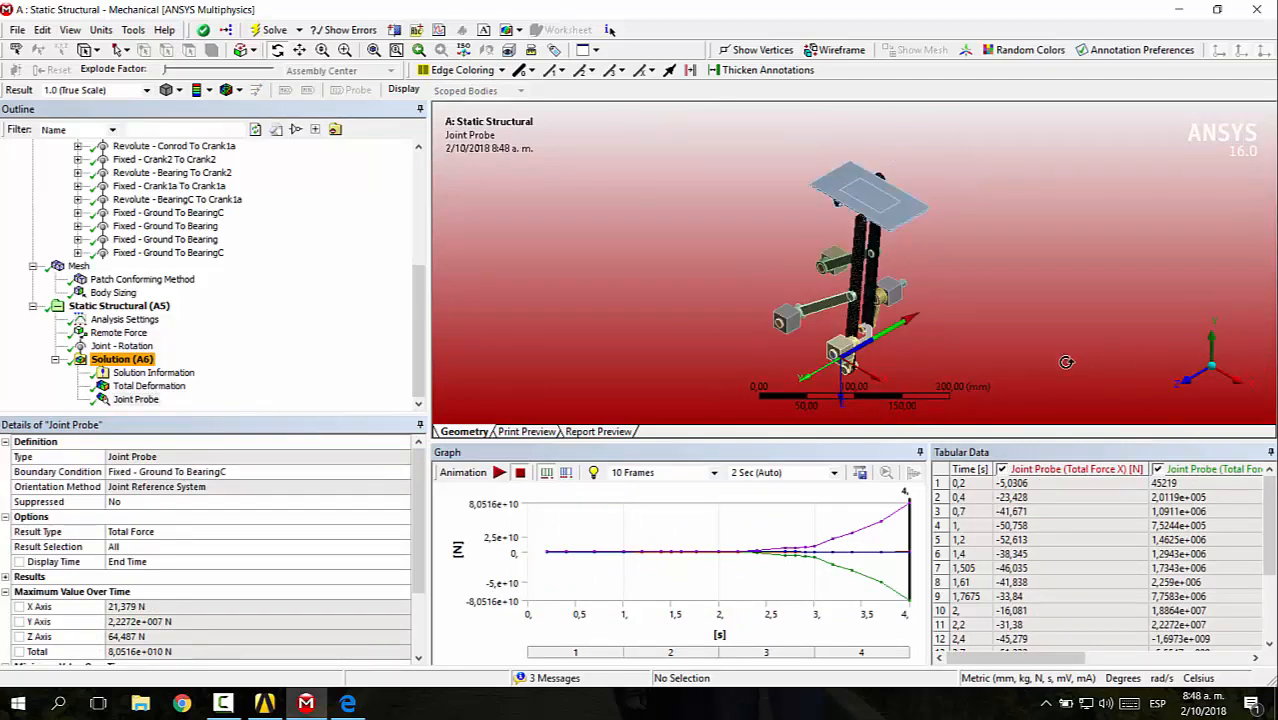
{"action": "scroll", "coordinate": [744, 230], "scroll_direction": "up", "scroll_amount": 3}
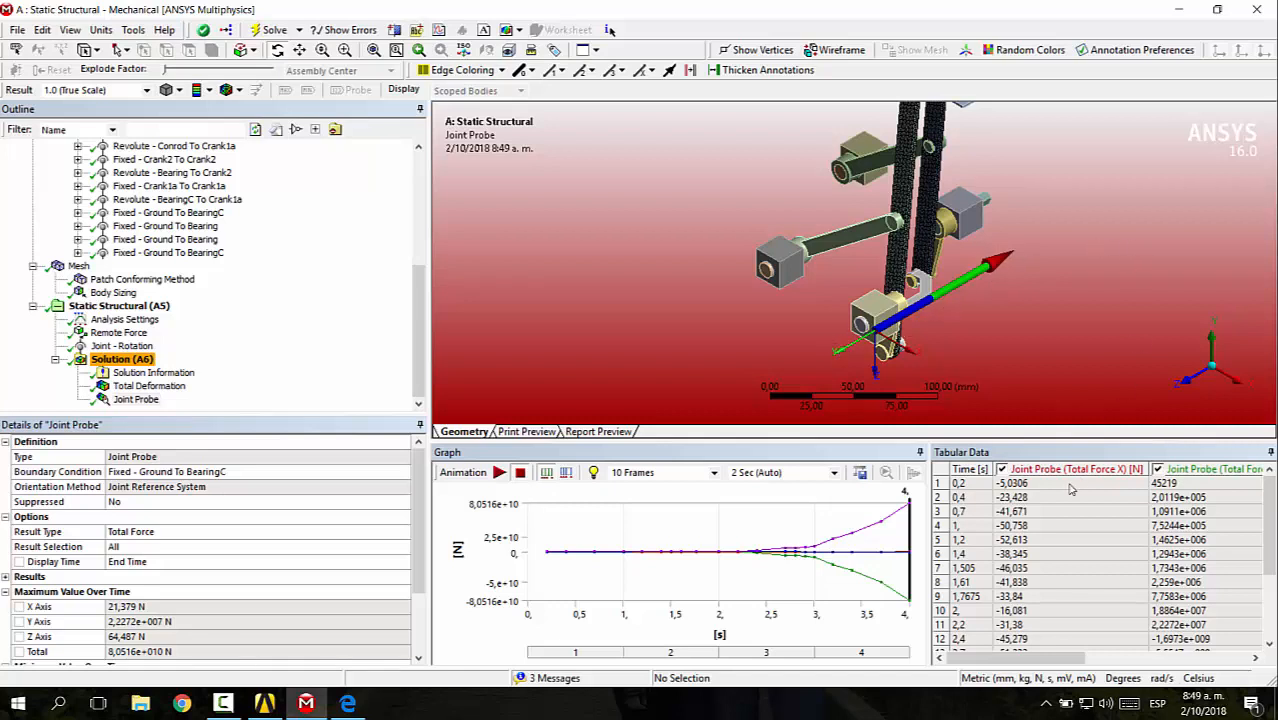
{"action": "scroll", "coordinate": [1015, 497], "scroll_direction": "down", "scroll_amount": 2}
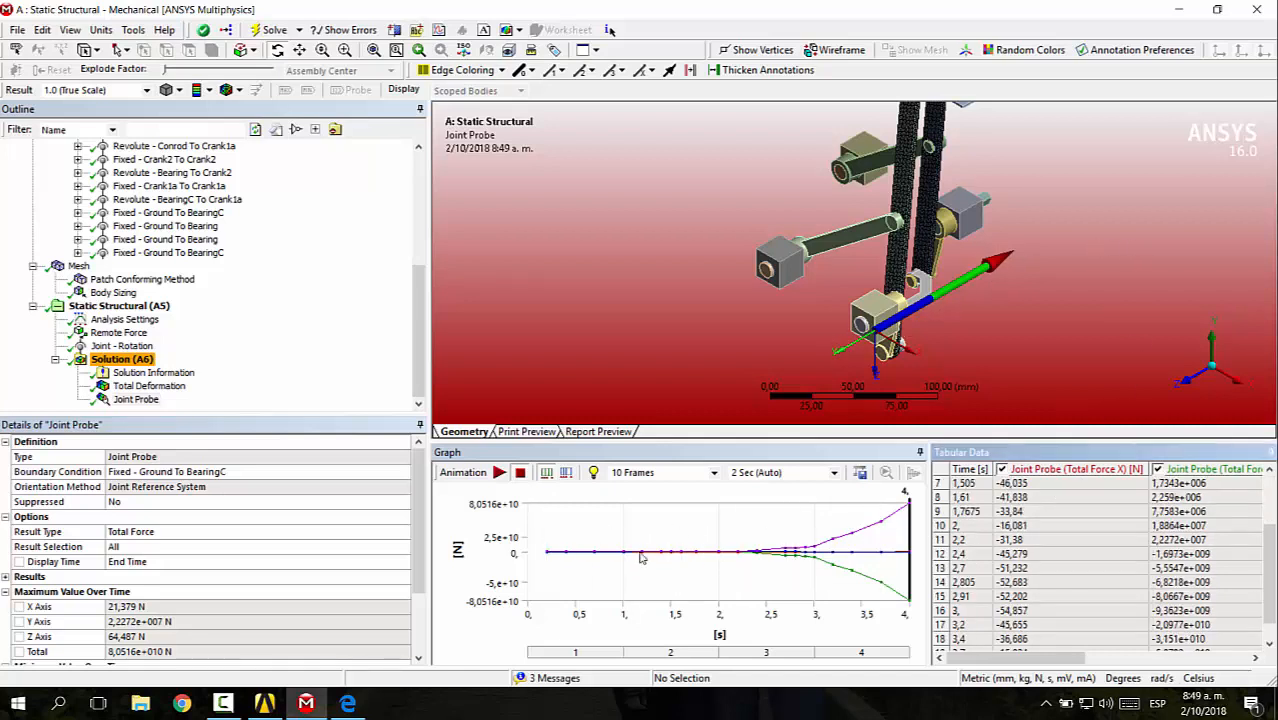
{"action": "left_click", "coordinate": [132, 385]}
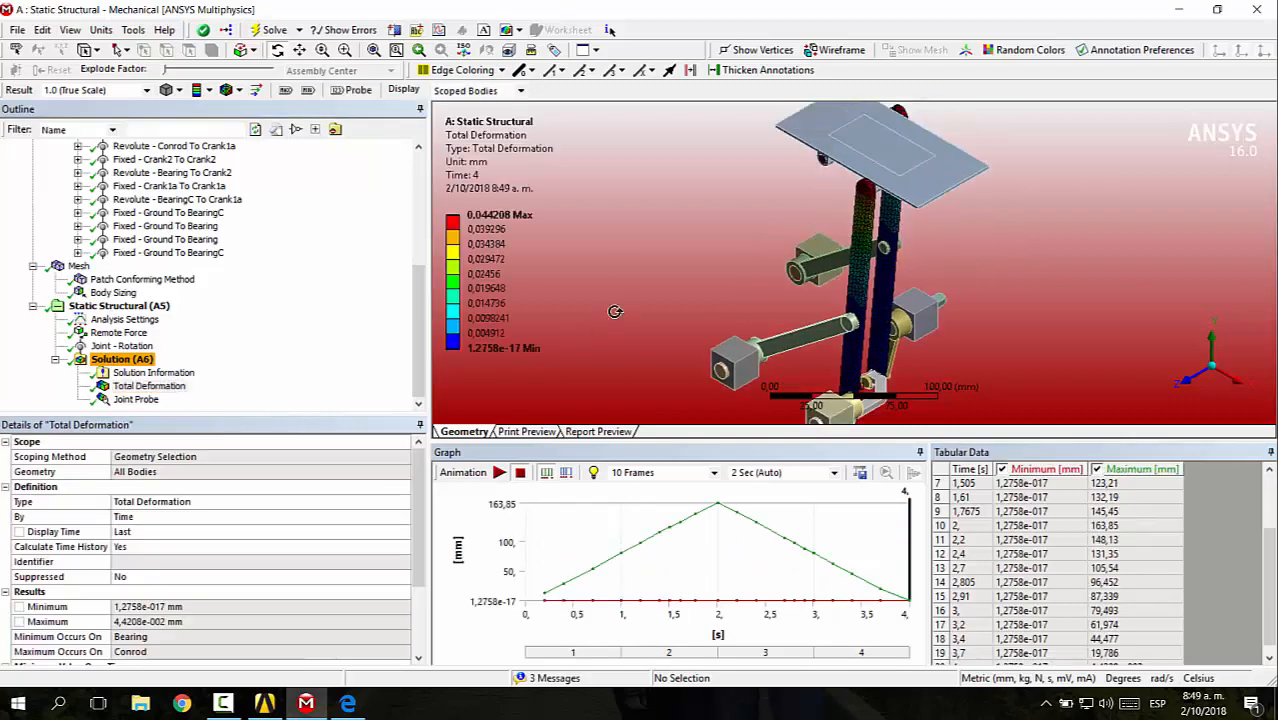